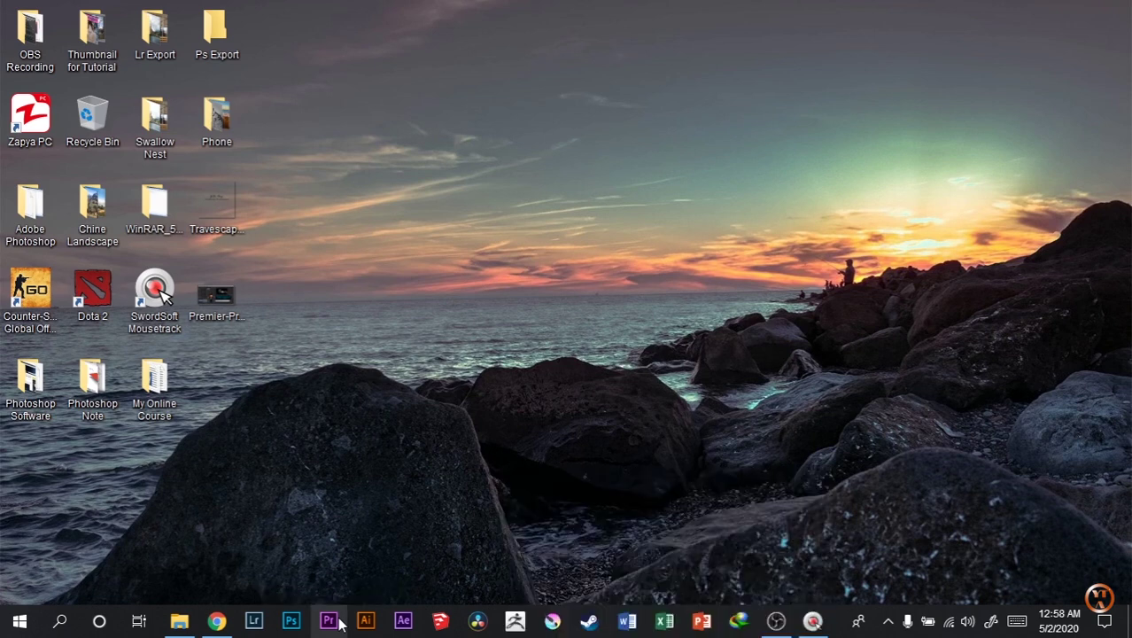
Launch Premiere Pro CC 2018 from the Windows taskbar
click(341, 625)
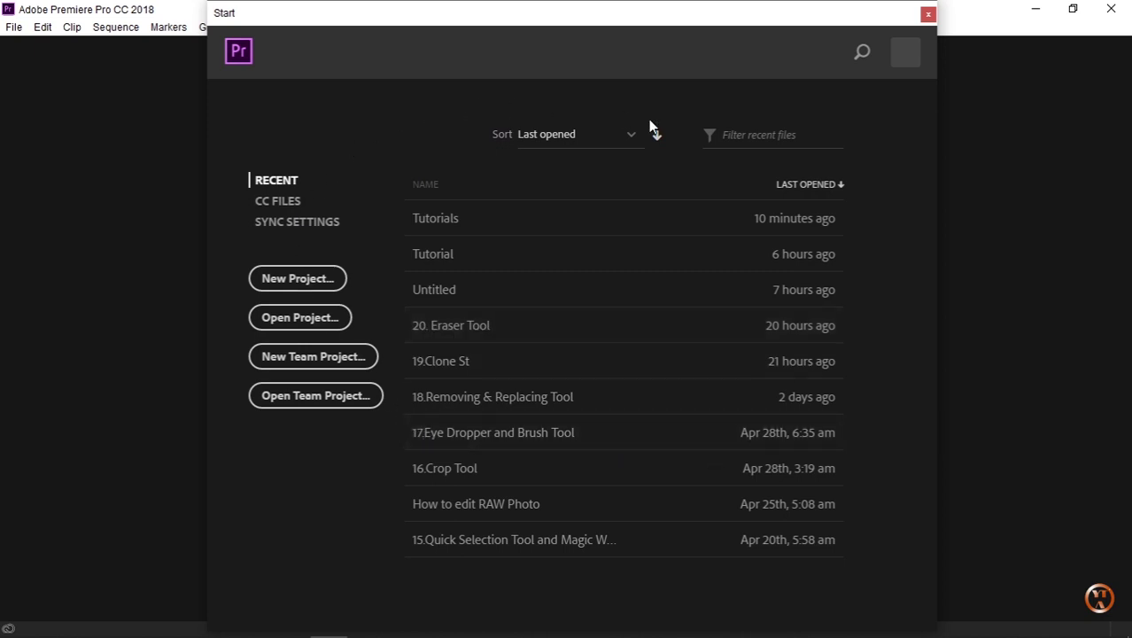
click(797, 392)
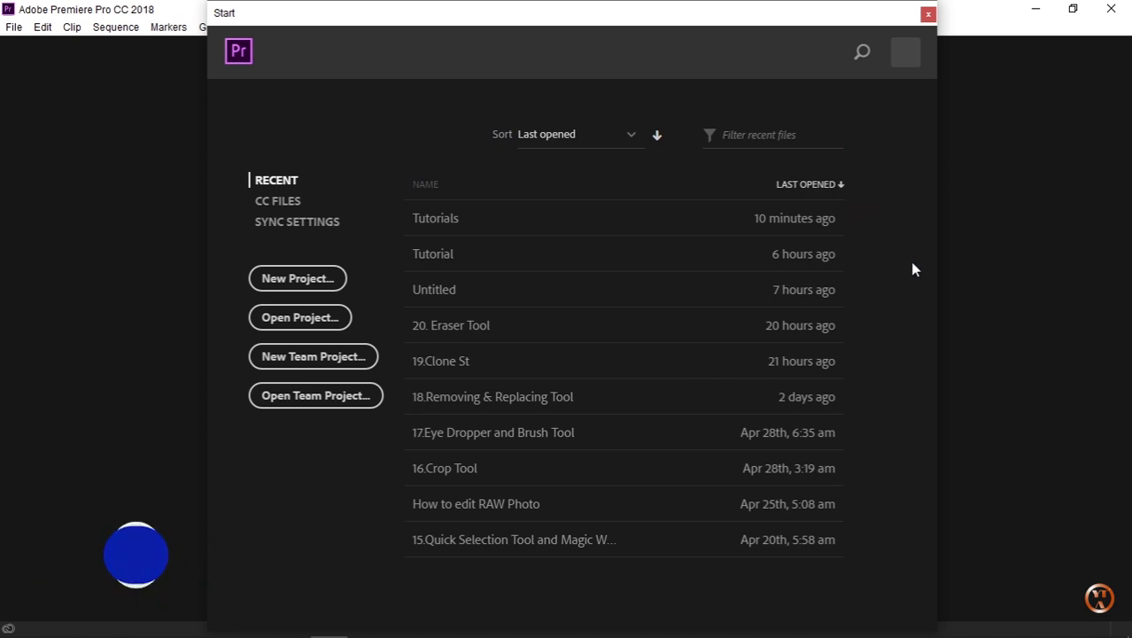
click(631, 141)
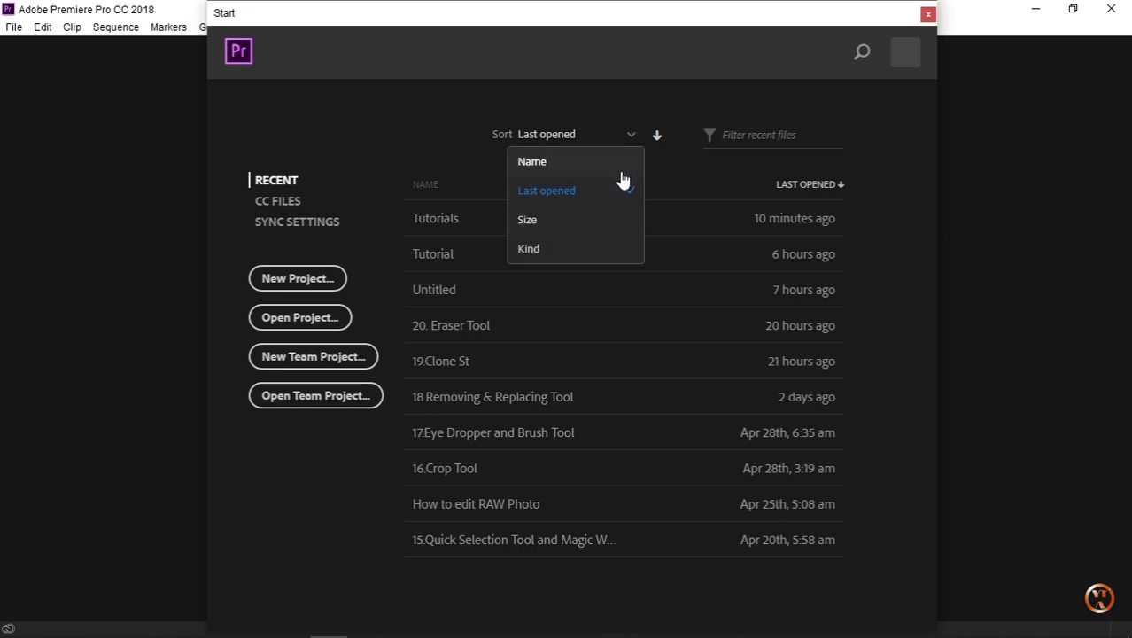
click(595, 223)
click(630, 140)
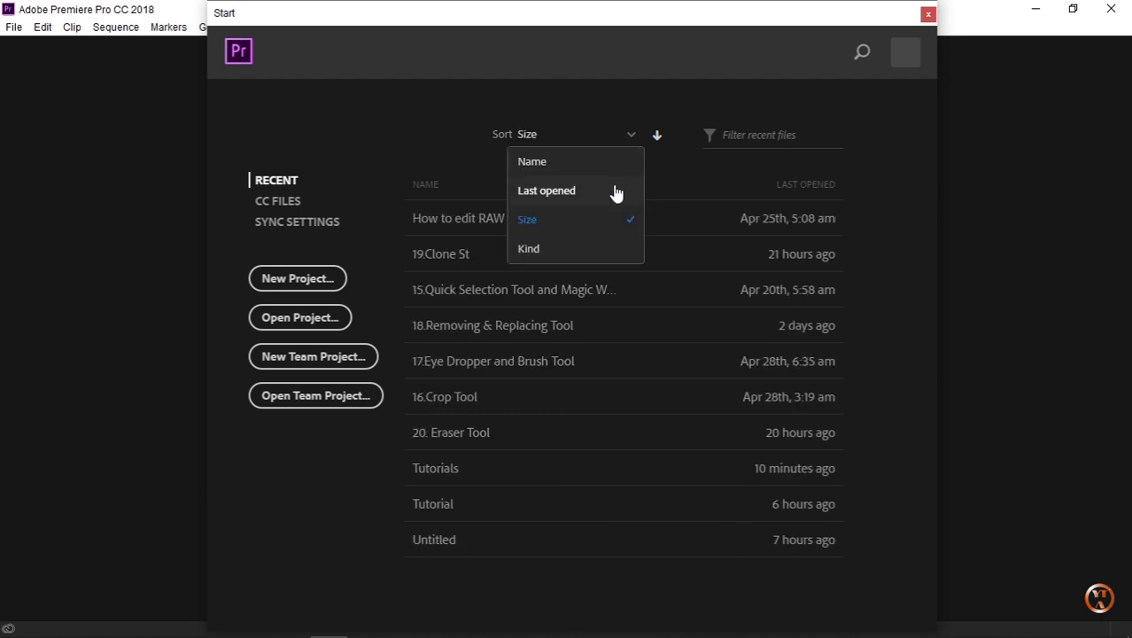
click(616, 193)
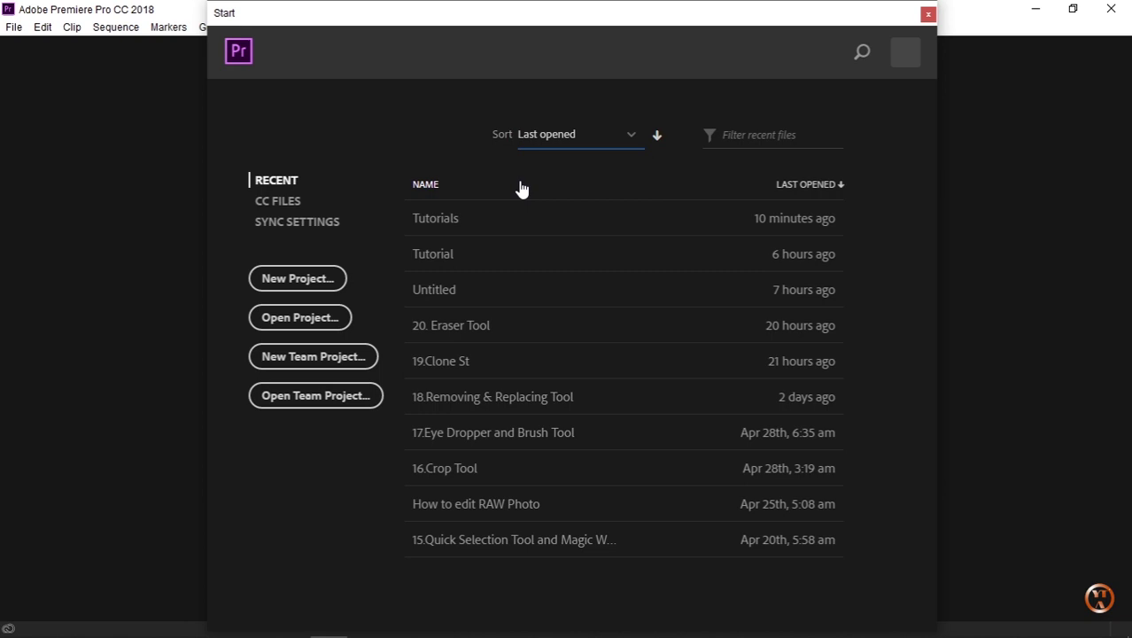
Create a new project, replacing the default name with 'Very Beginner Tutorial'
click(328, 288)
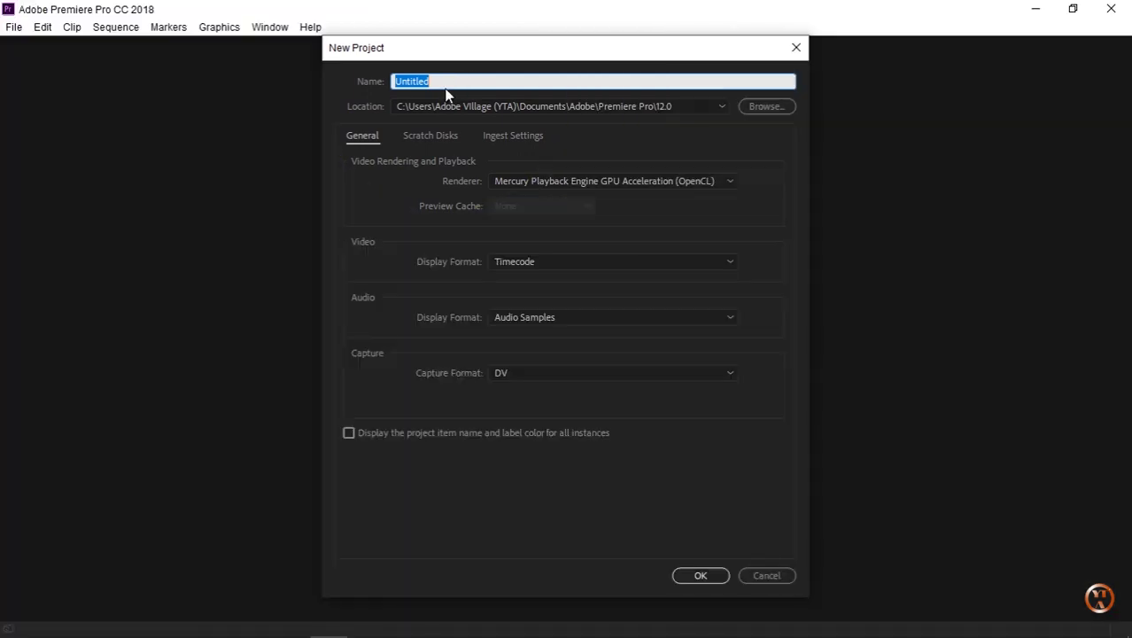
drag(442, 79, 392, 84)
key(BackSpace)
text(T)
key(BackSpace)
text(Very Beginner)
text( T)
text(utori)
text(al)
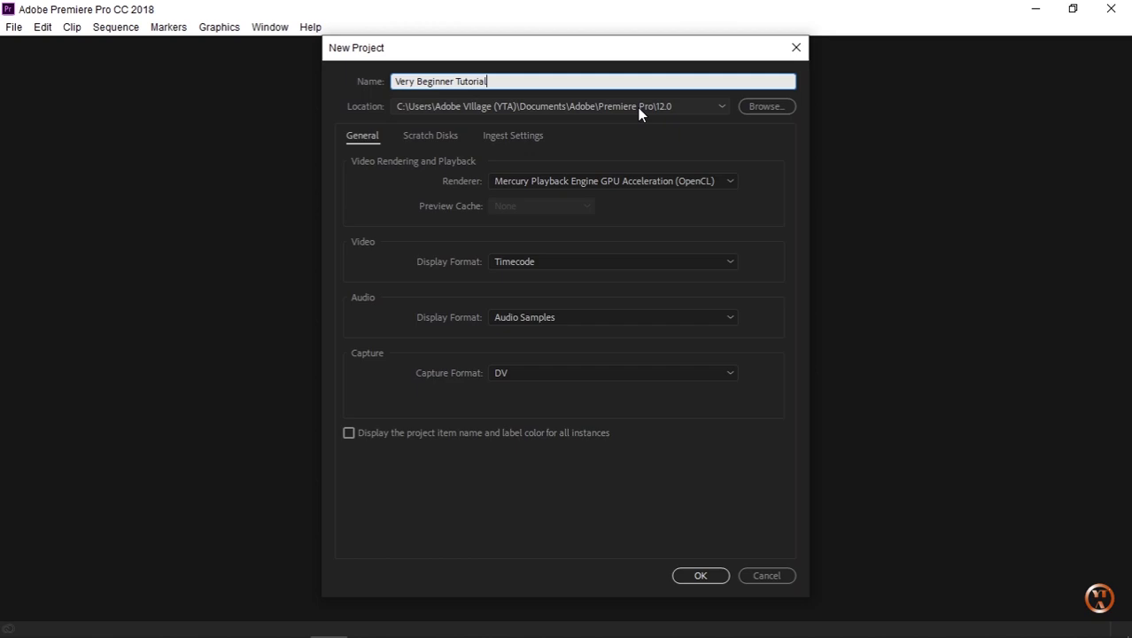
mouse_move(179, 631)
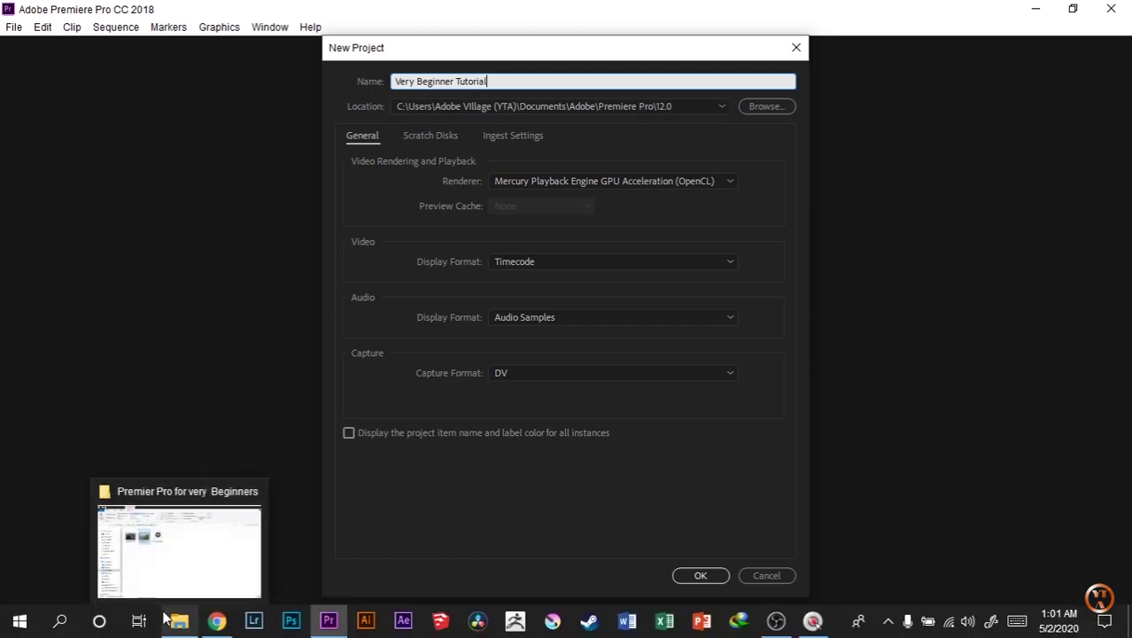
click(177, 549)
click(70, 233)
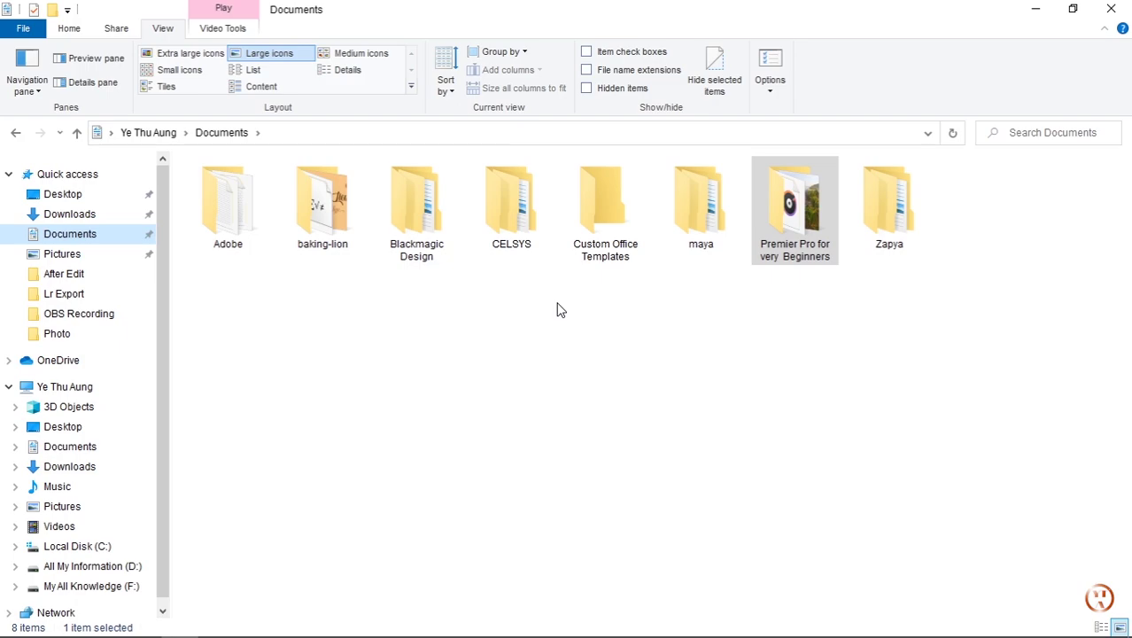
click(1033, 11)
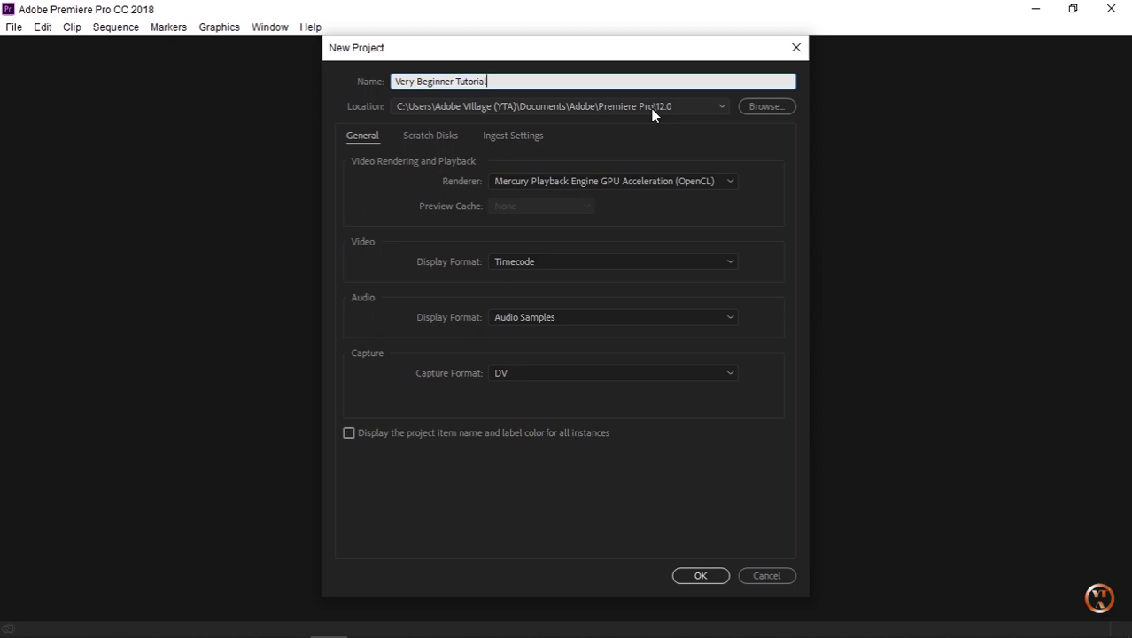
click(751, 109)
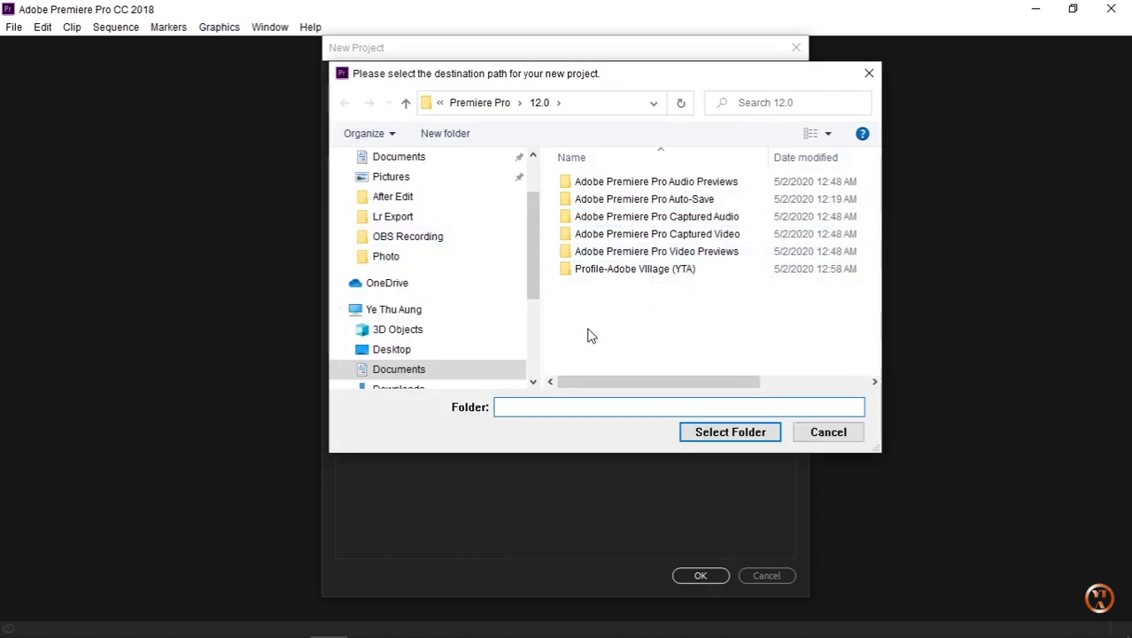
click(800, 434)
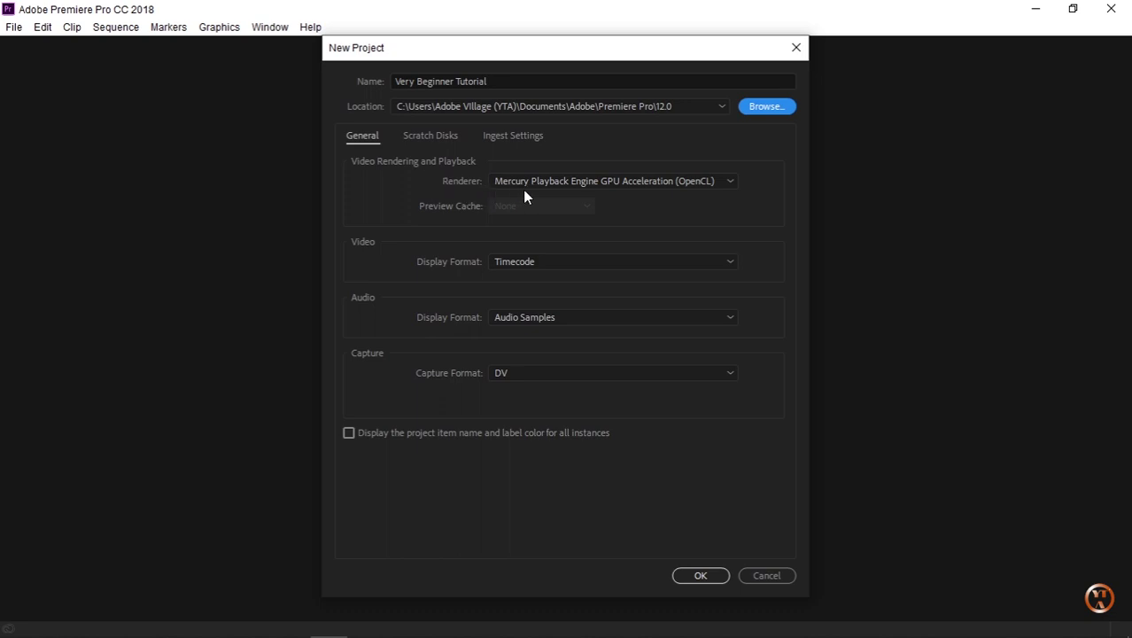
Leave the renderer on GPU Acceleration and check that scratch disks are Same as Project
click(608, 186)
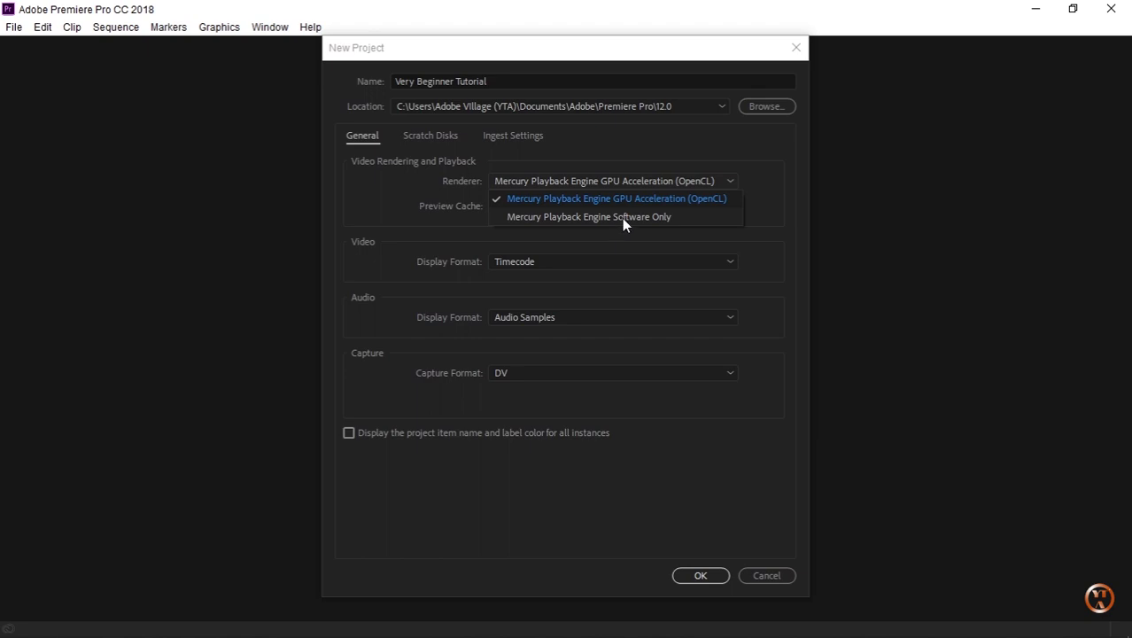
click(765, 180)
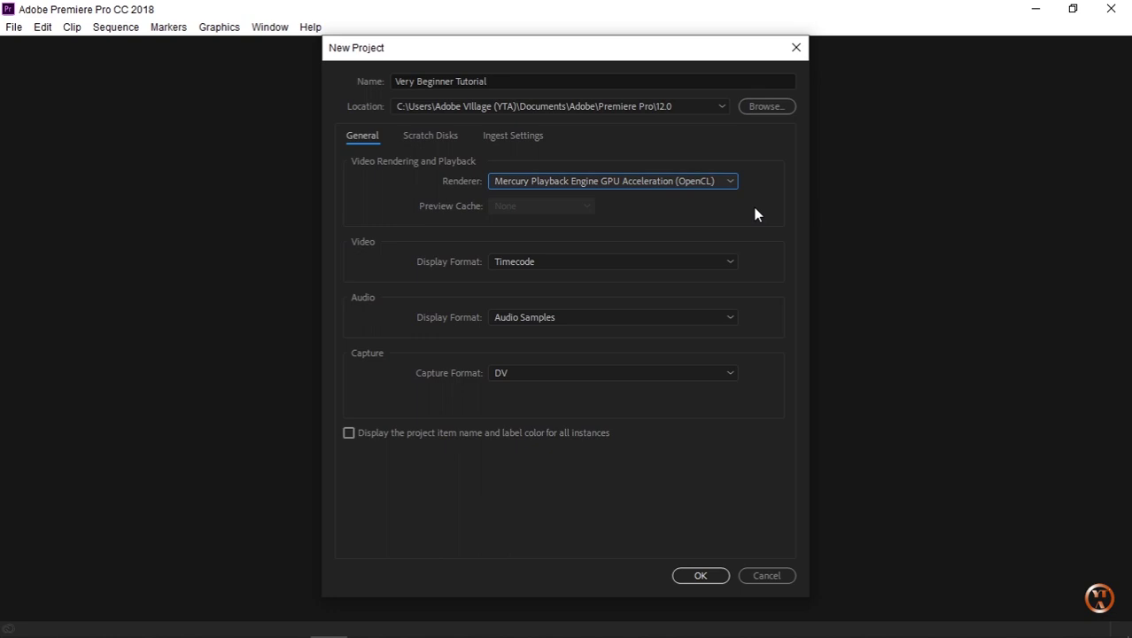
click(448, 140)
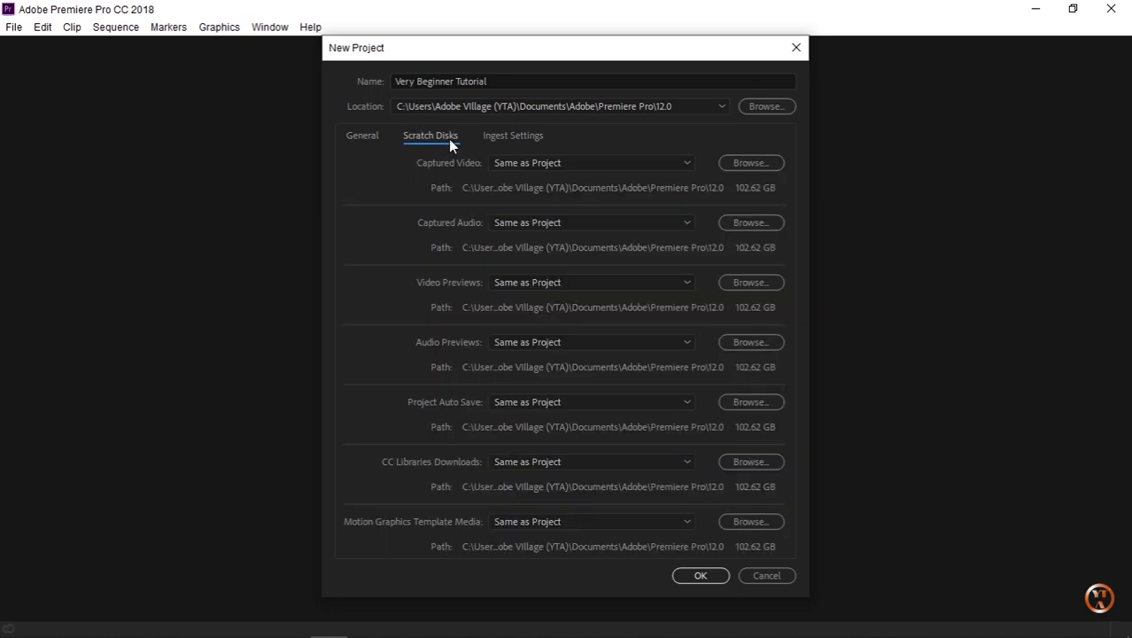
Review the Ingest Settings and General tabs, then create the Very Beginner Tutorial project
click(516, 139)
click(380, 134)
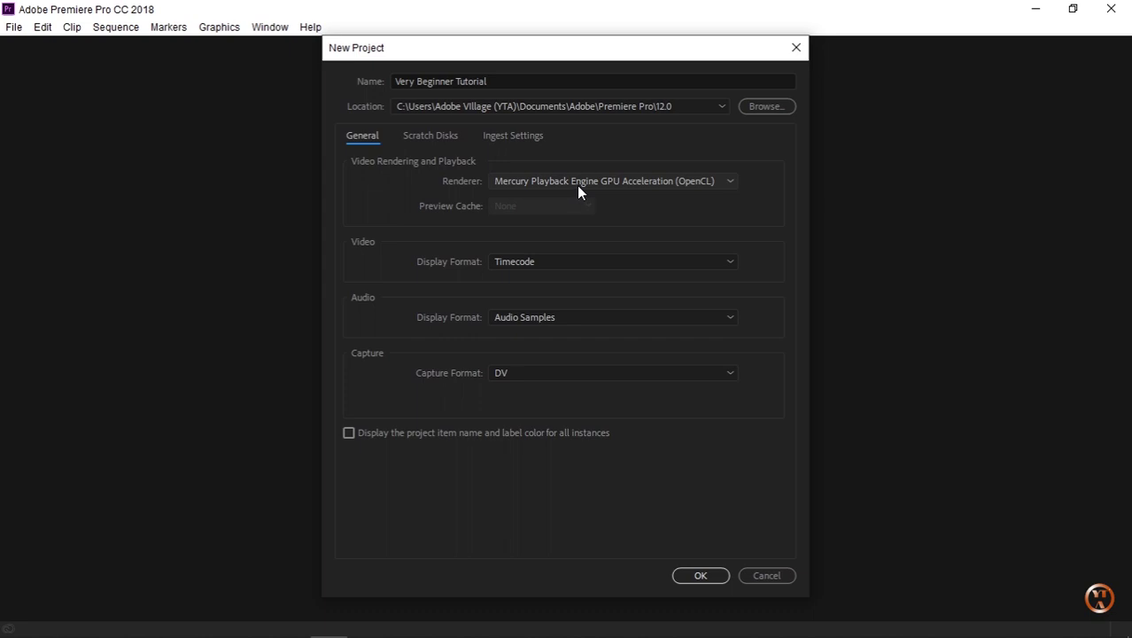
click(701, 577)
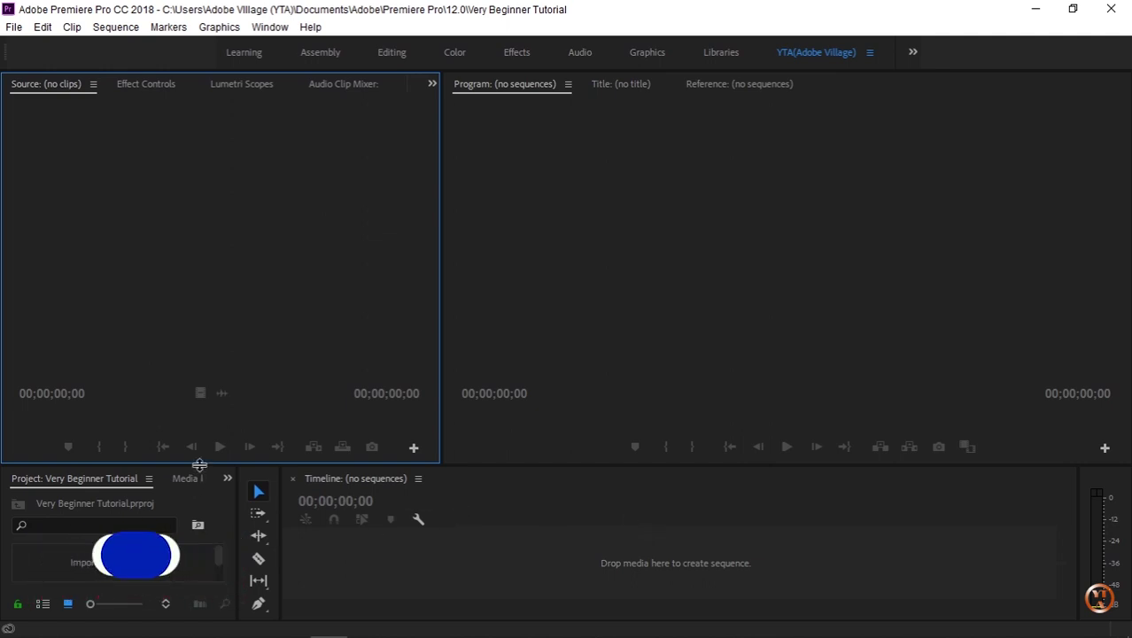
Resize the workspace so the bottom panels are taller and the Project panel wider
drag(202, 464, 216, 390)
drag(238, 432, 284, 429)
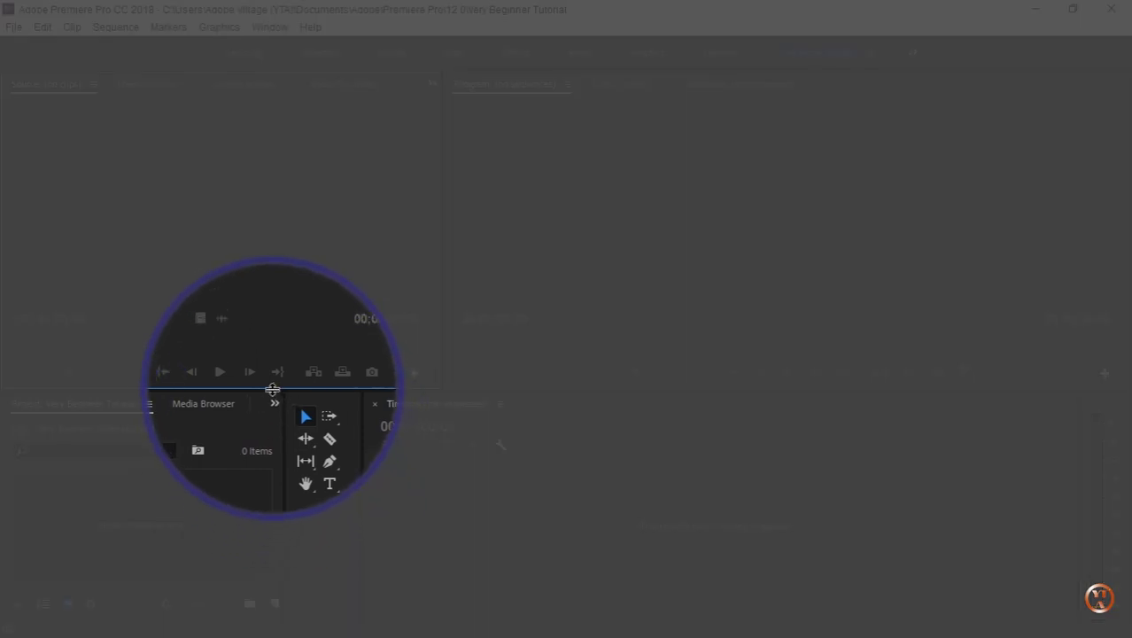
drag(276, 389, 276, 385)
drag(290, 455, 299, 445)
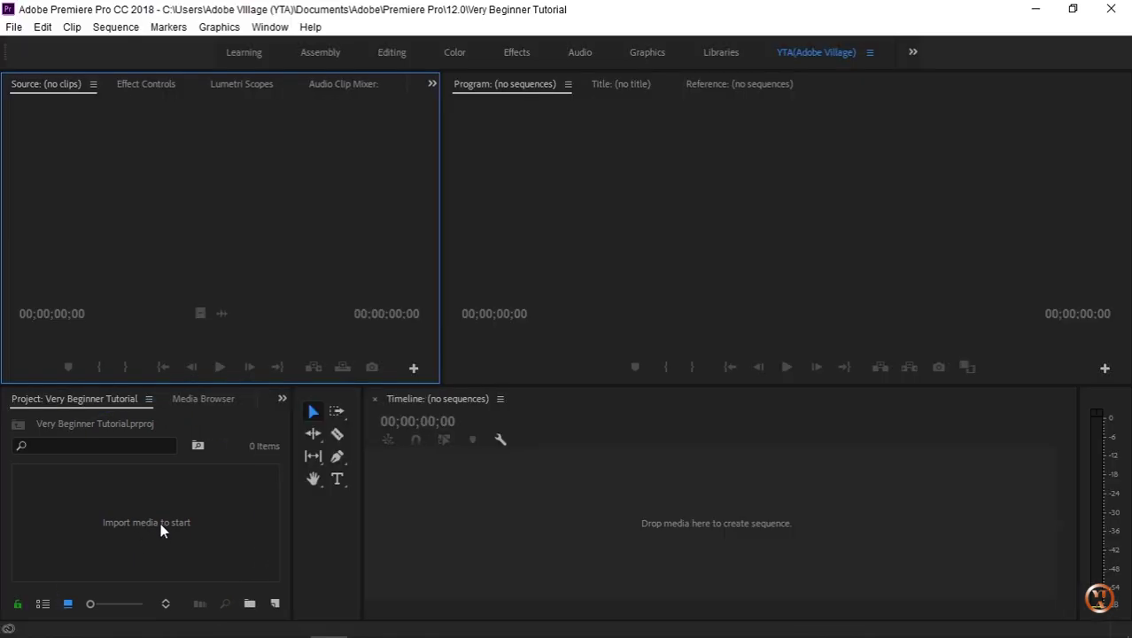
Open the import dialog at Documents > Premier Pro for very Beginners
click(205, 398)
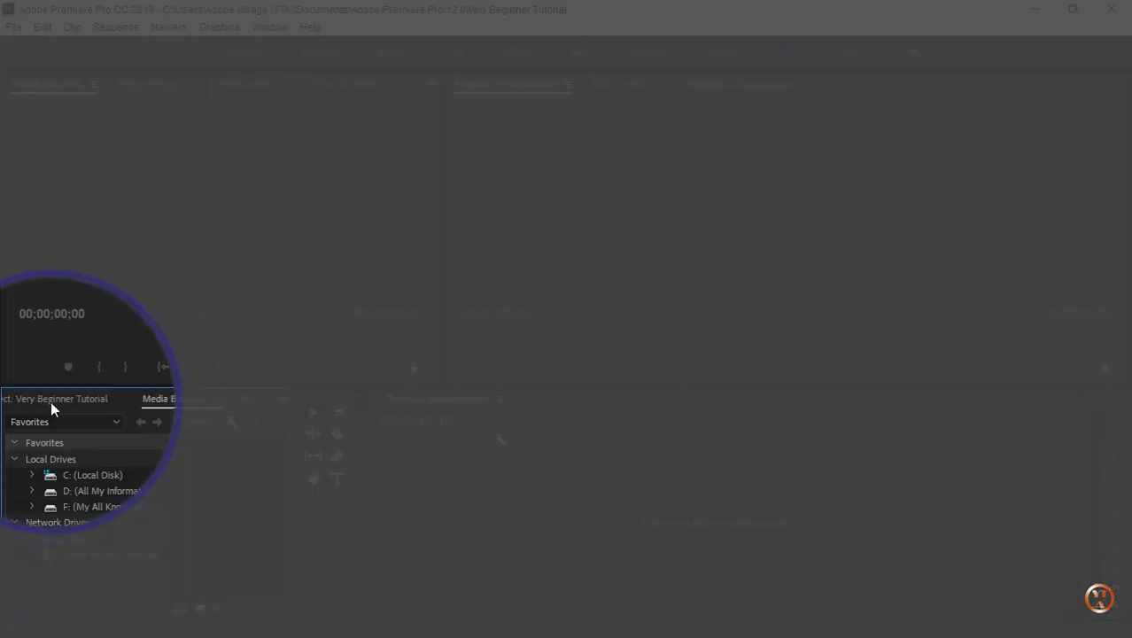
click(51, 401)
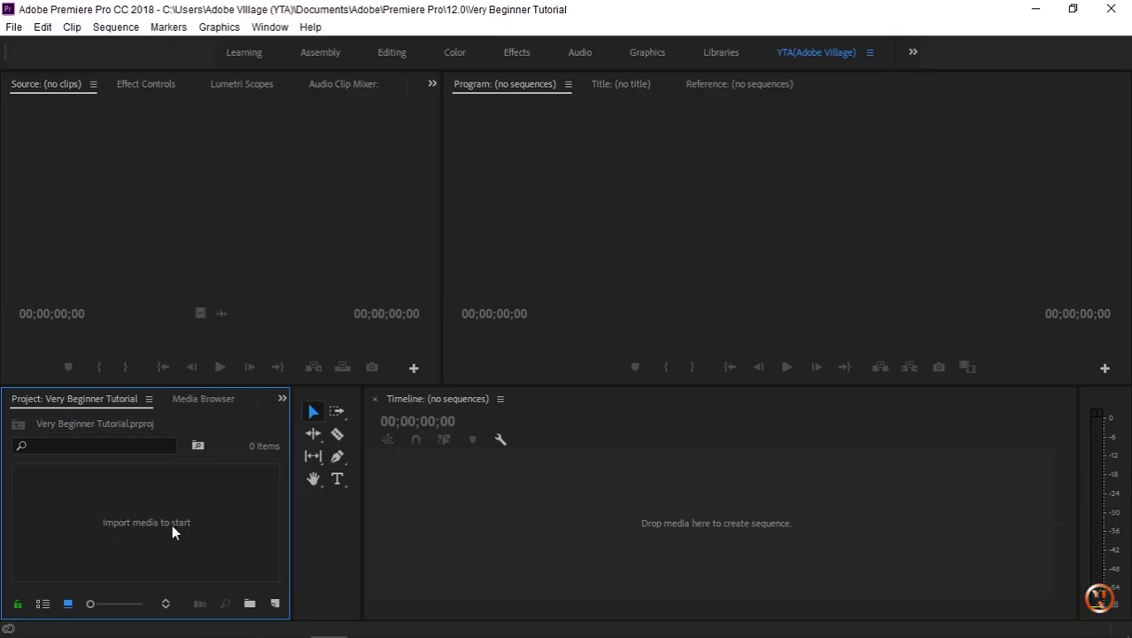
double_click(179, 523)
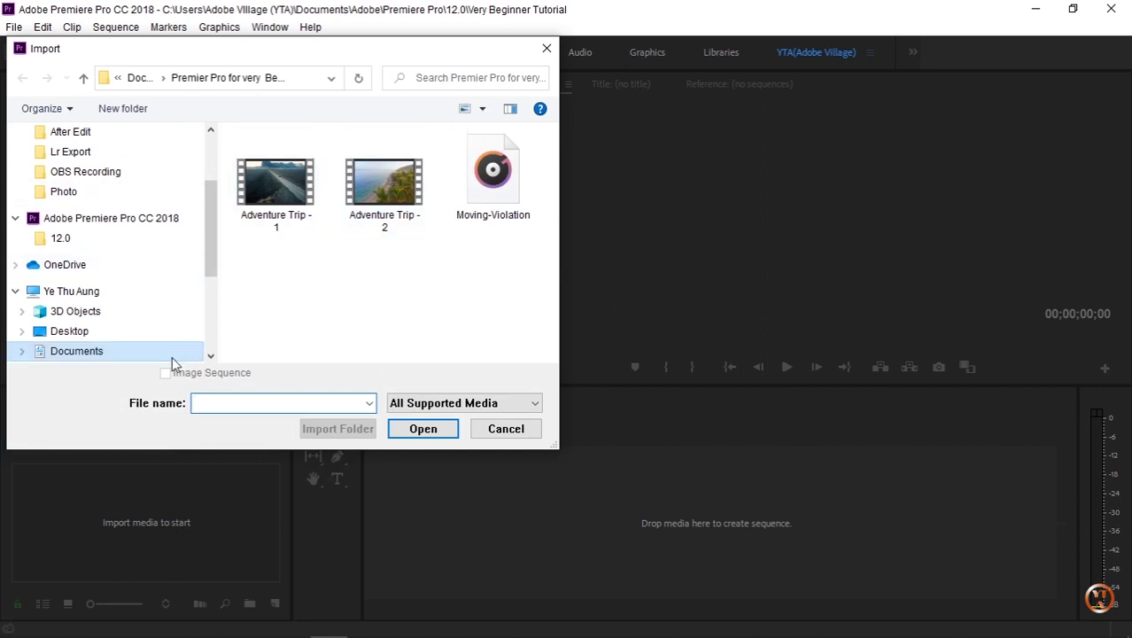
click(169, 353)
click(295, 351)
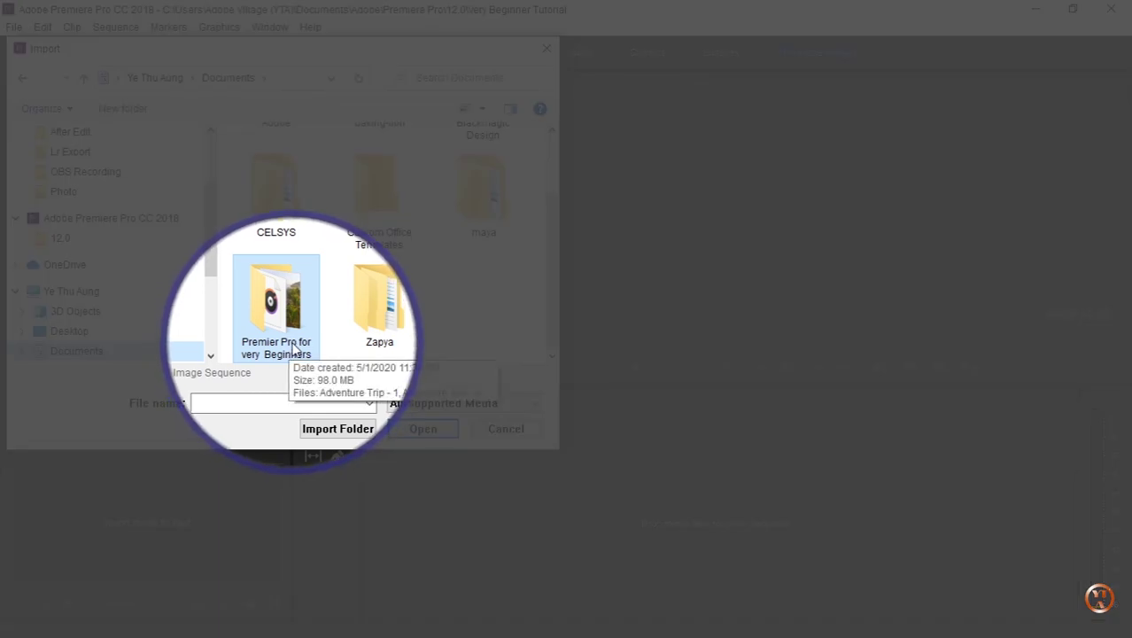
double_click(295, 351)
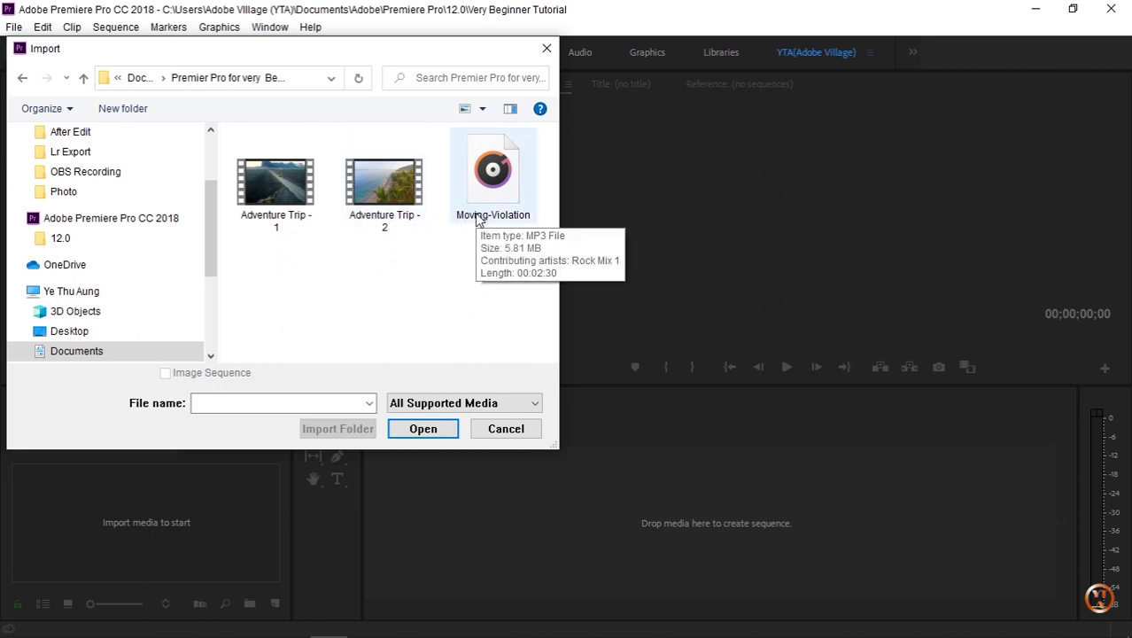
Import Adventure Trip - 1, Adventure Trip - 2 and Moving-Violation together
click(298, 213)
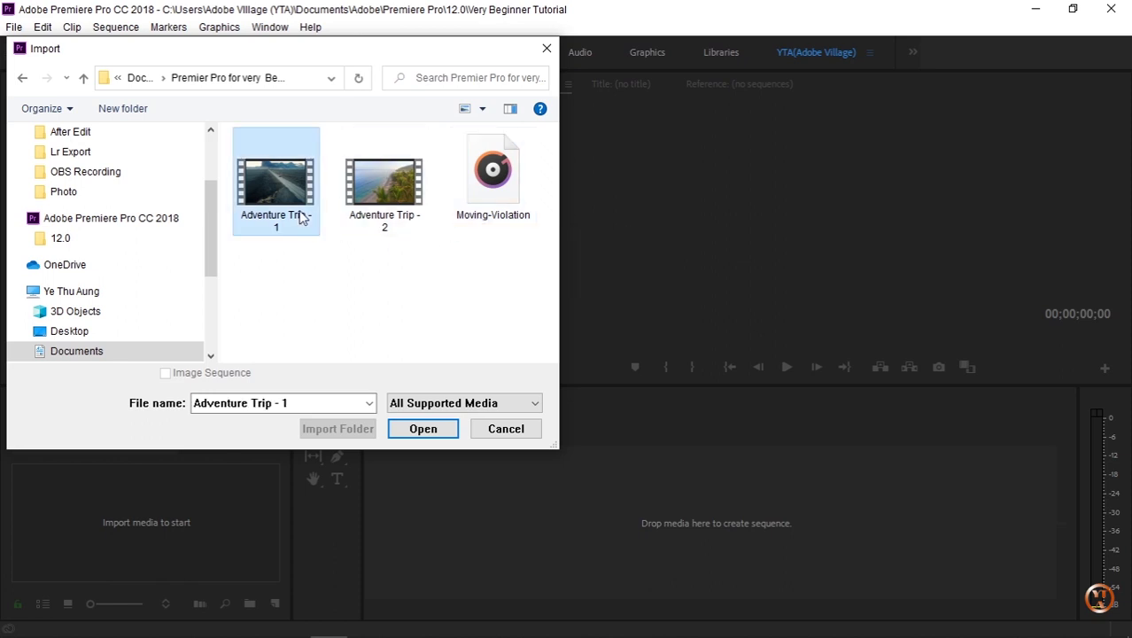
ctrl+click(388, 212)
ctrl+click(477, 218)
click(297, 215)
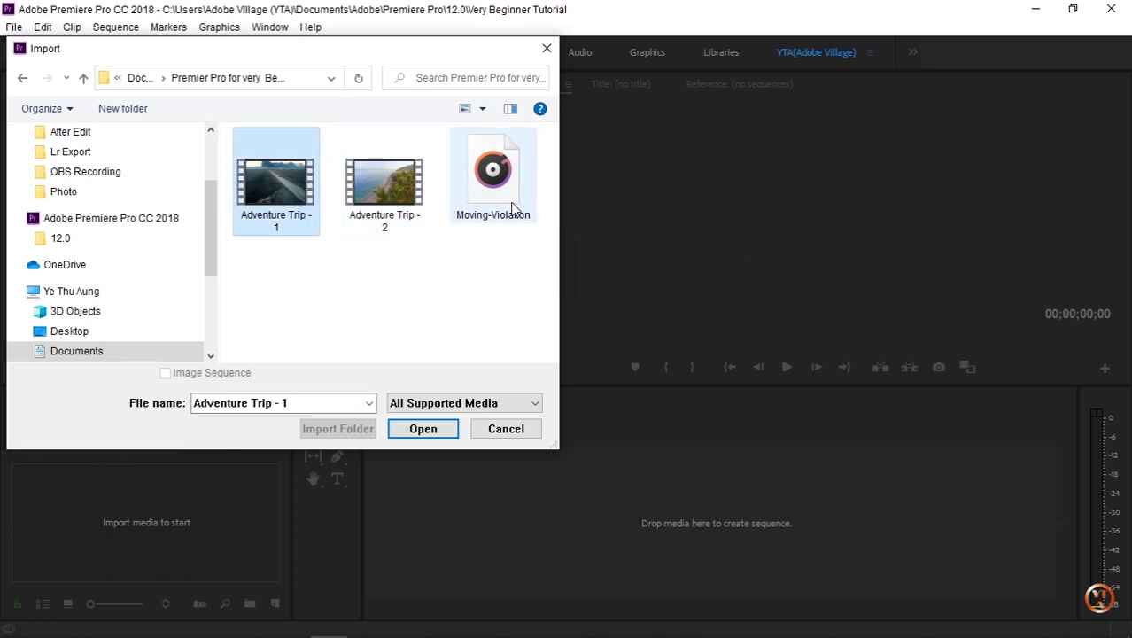
shift+click(510, 173)
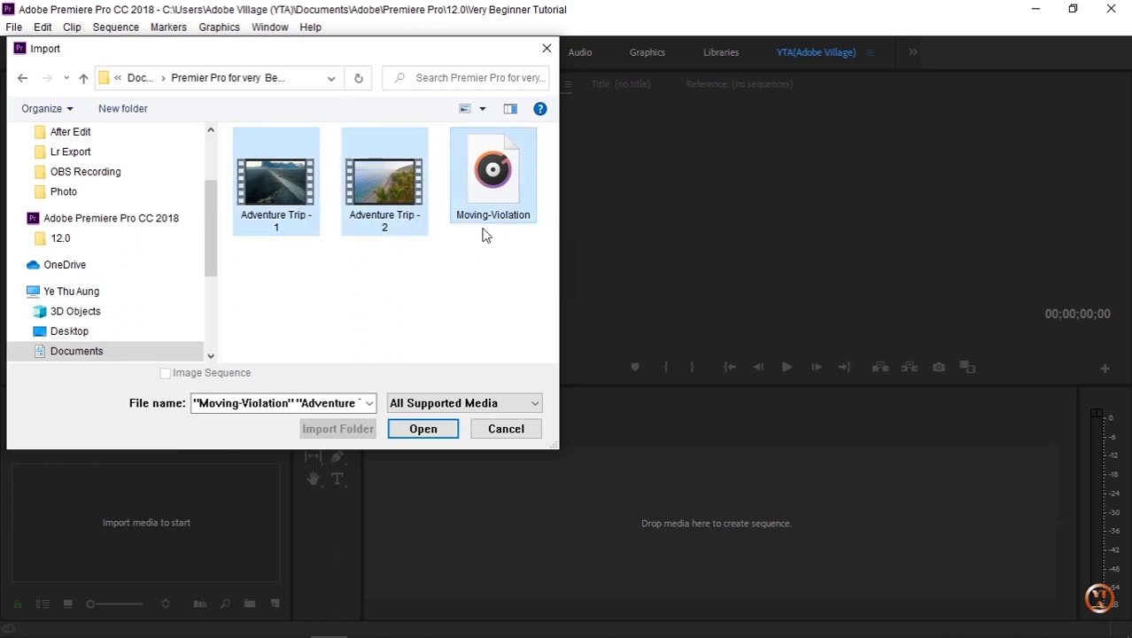
click(431, 432)
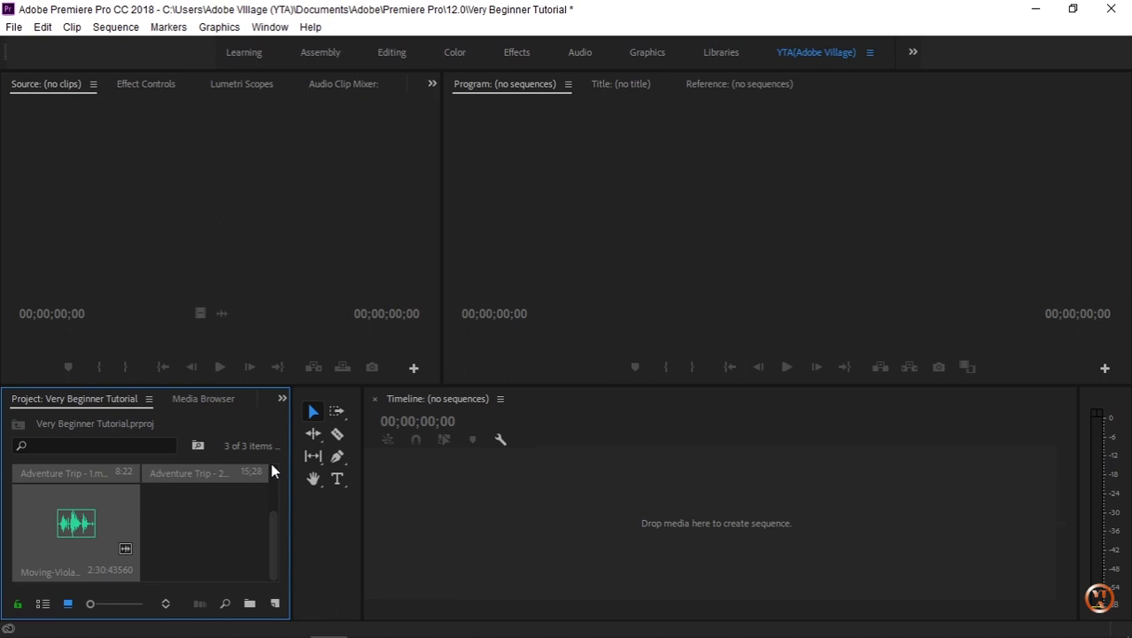
Undo the import with Ctrl+Z, removing the three media files from the project
key(ctrl+z)
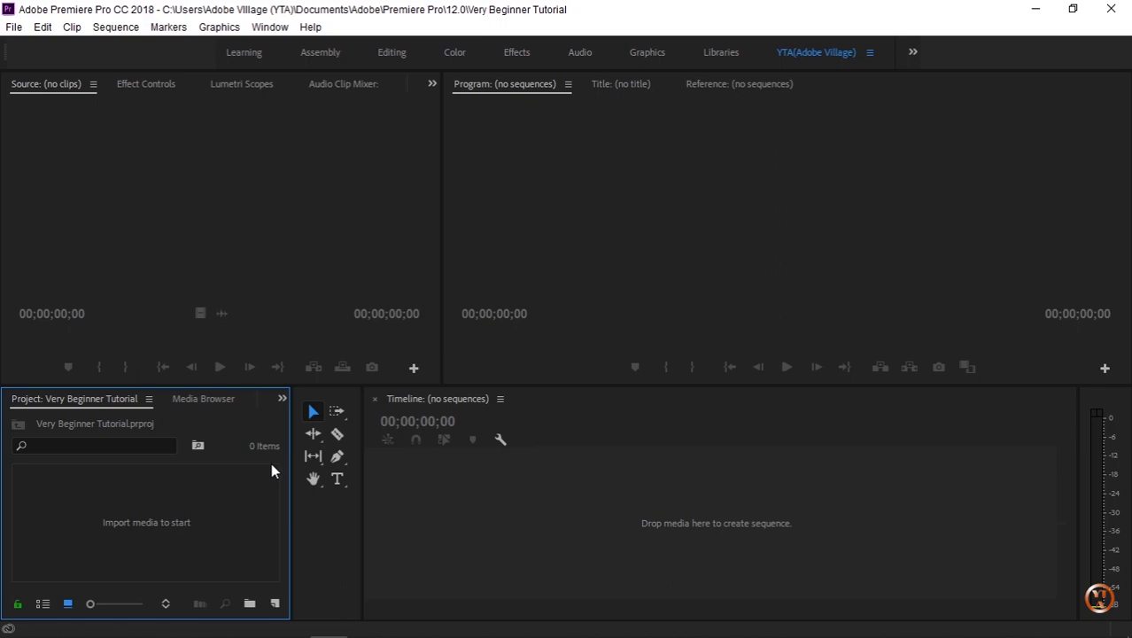
Drag Adventure Trip - 1, Adventure Trip - 2 and Moving-Violation from File Explorer into the Project panel
mouse_move(184, 630)
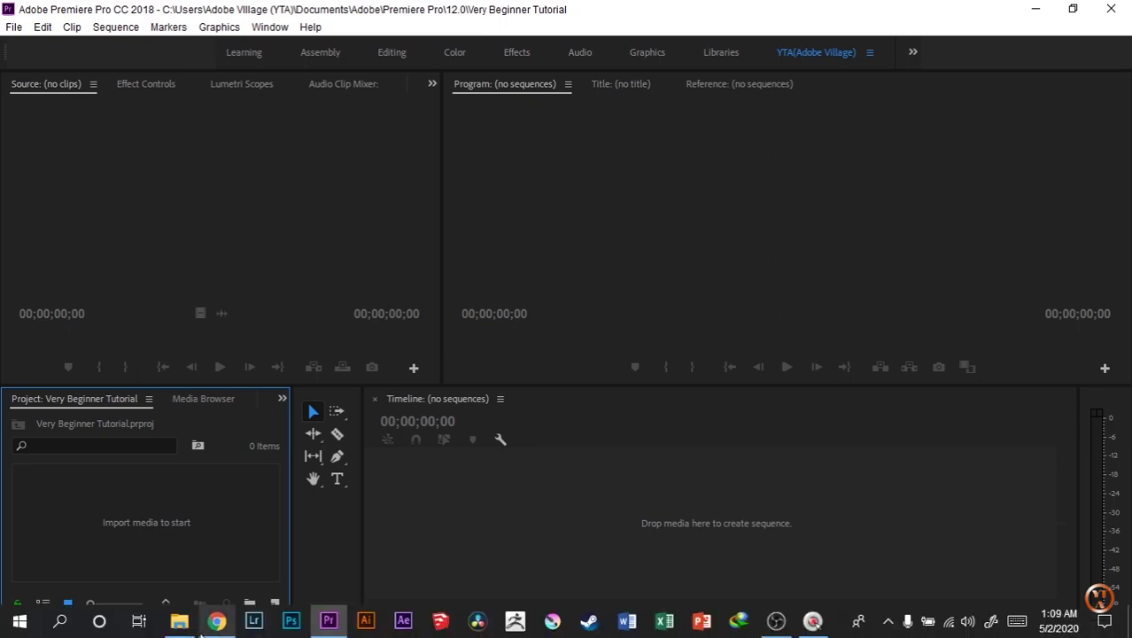
click(182, 567)
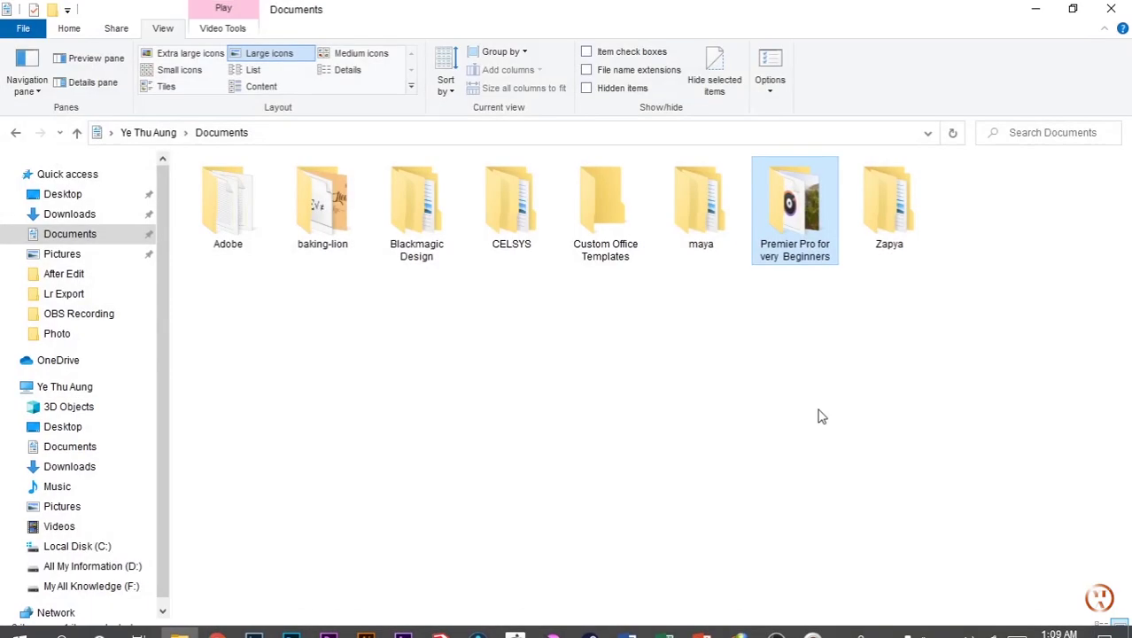
double_click(793, 246)
click(227, 208)
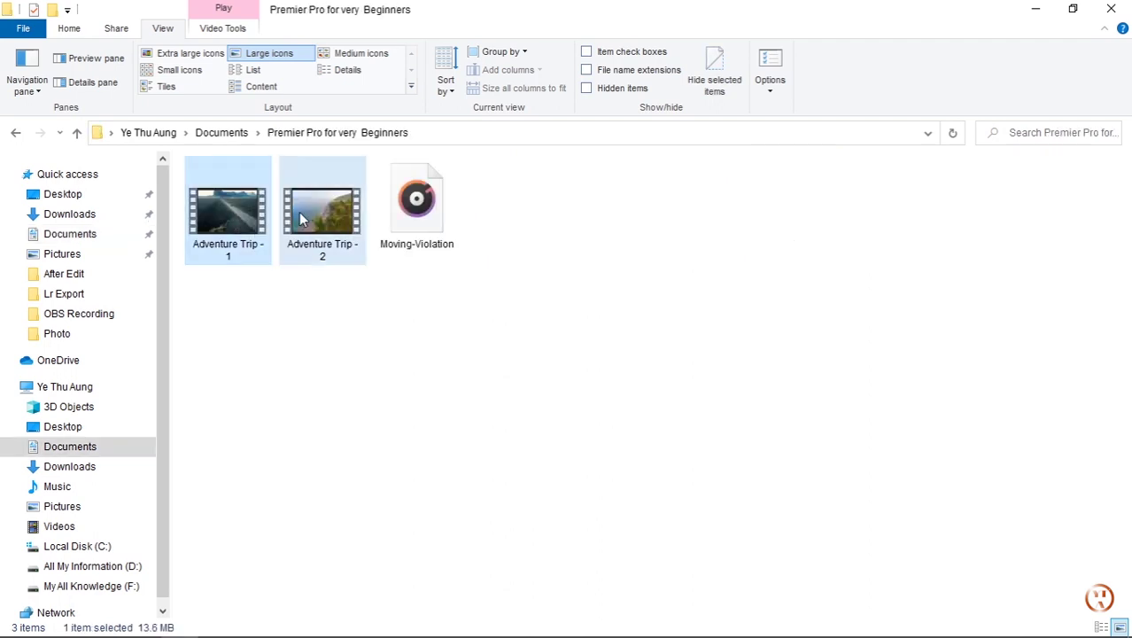
drag(397, 223, 330, 623)
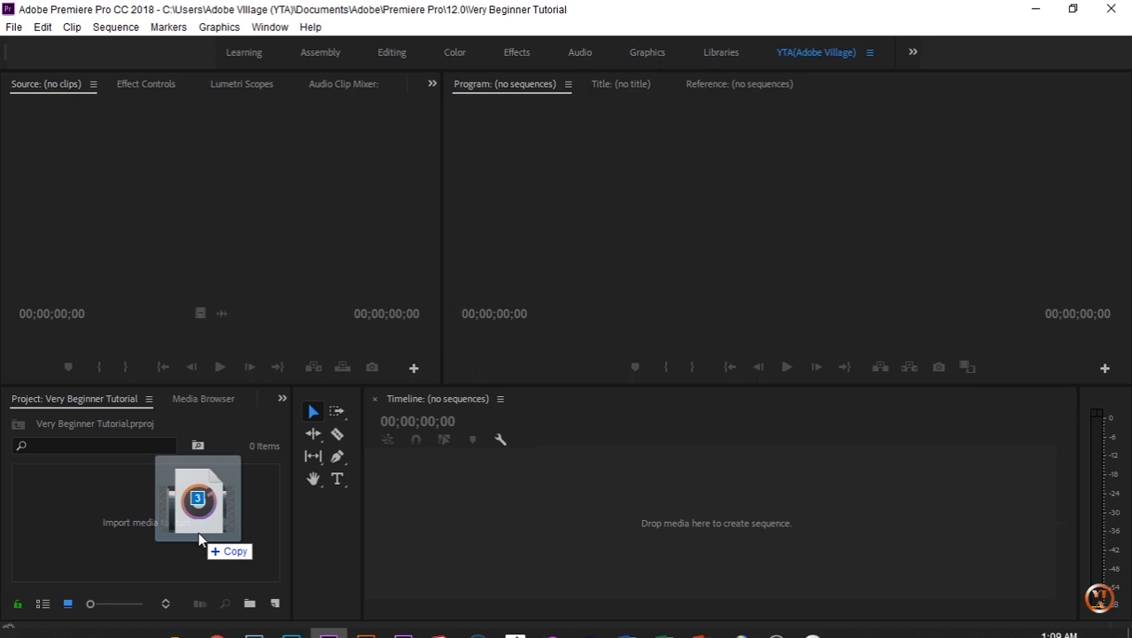
drag(330, 623, 198, 532)
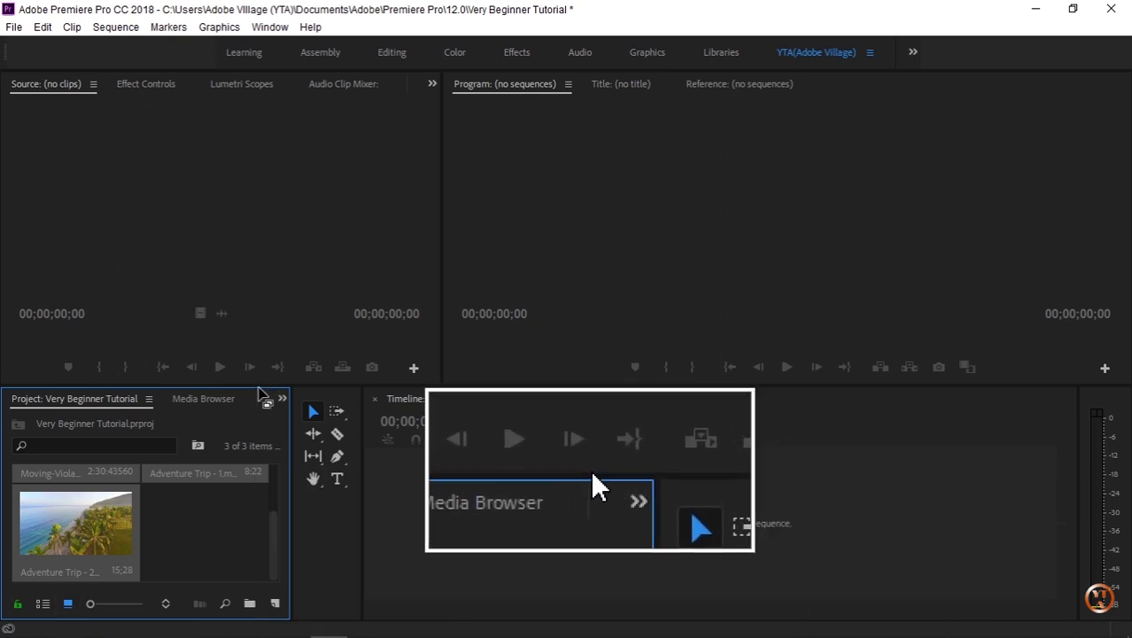
Make the Project panel taller and wider so its thumbnails display larger
drag(262, 389, 276, 290)
drag(292, 364, 334, 363)
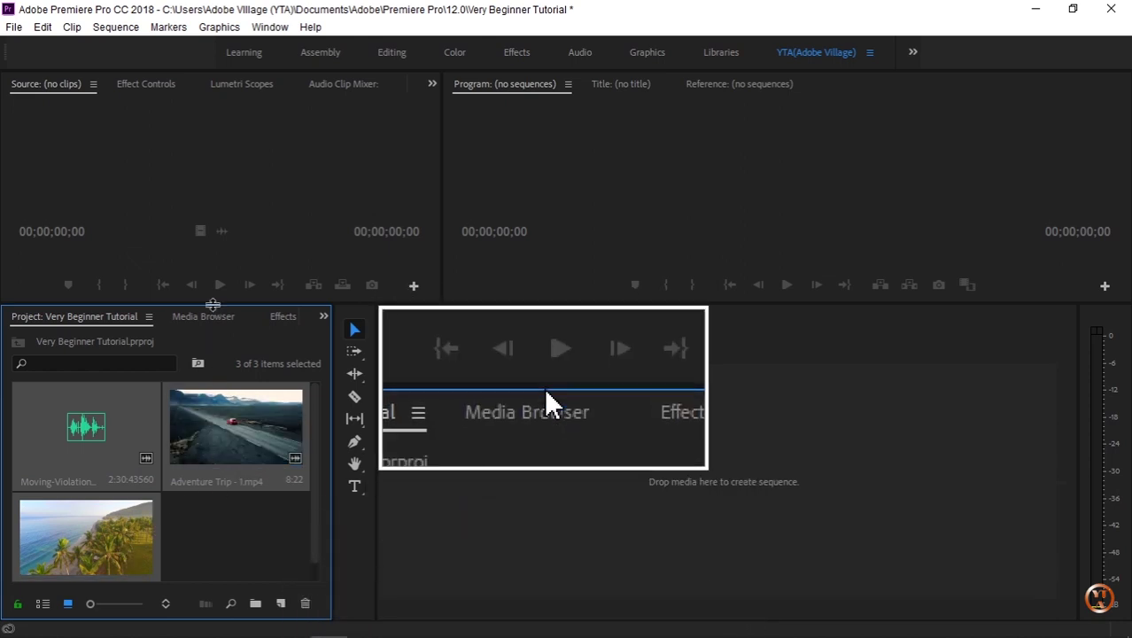
Raise the lower panels and show project media in List view with frame rates
drag(203, 306, 204, 241)
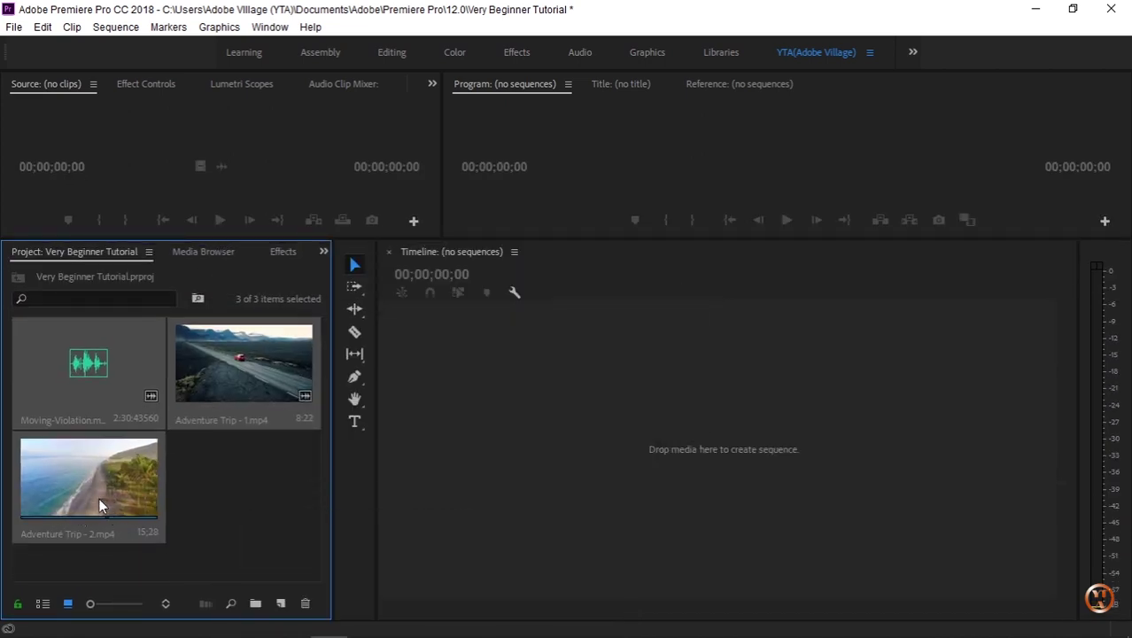
click(42, 604)
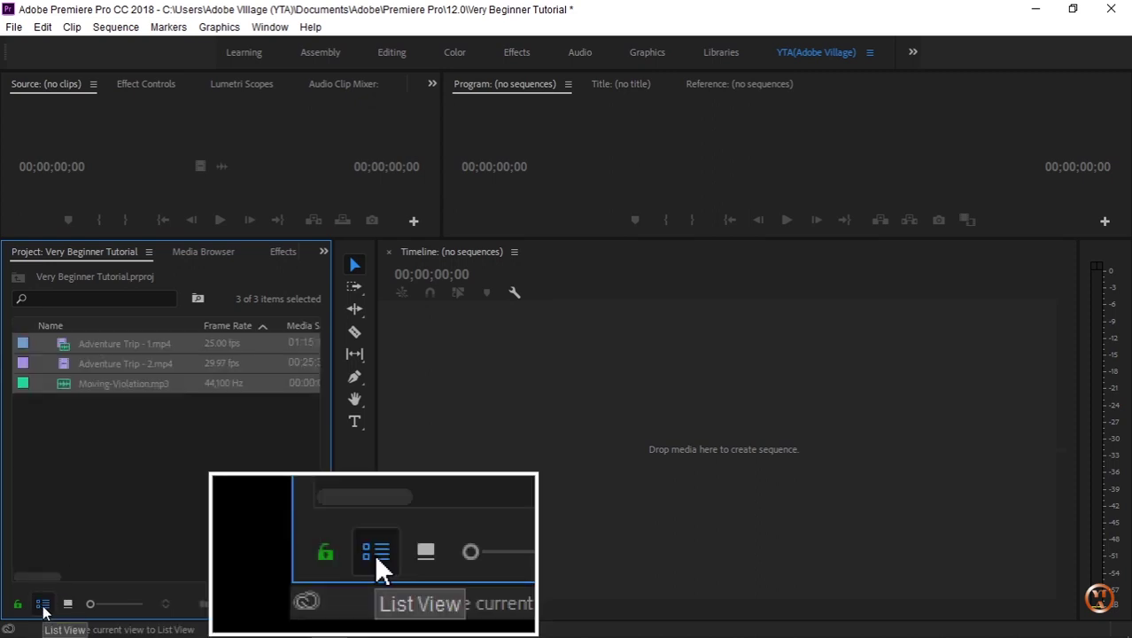
click(67, 604)
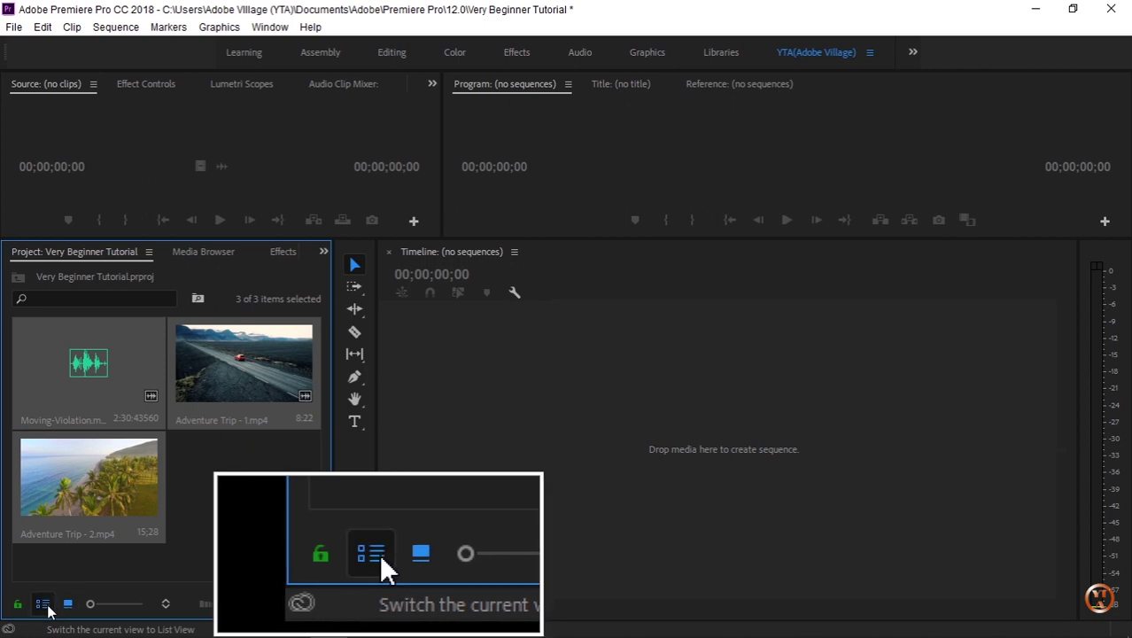
click(45, 605)
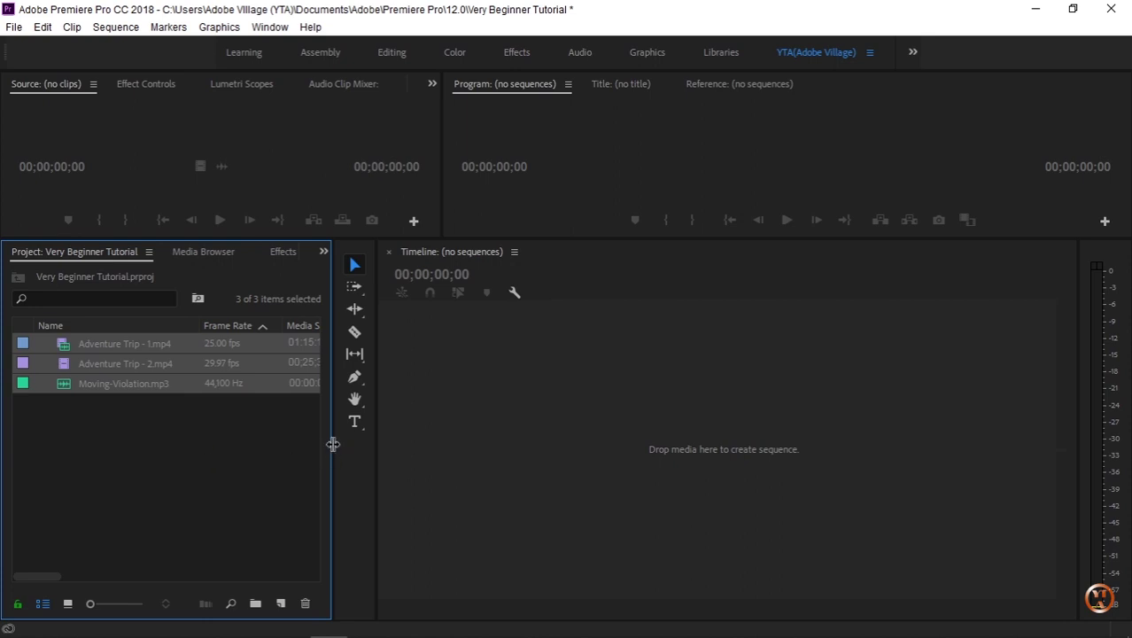
Widen the media list, narrow the Subclip End and Subclip Duration columns, and sort by Video Info
drag(332, 444, 1005, 476)
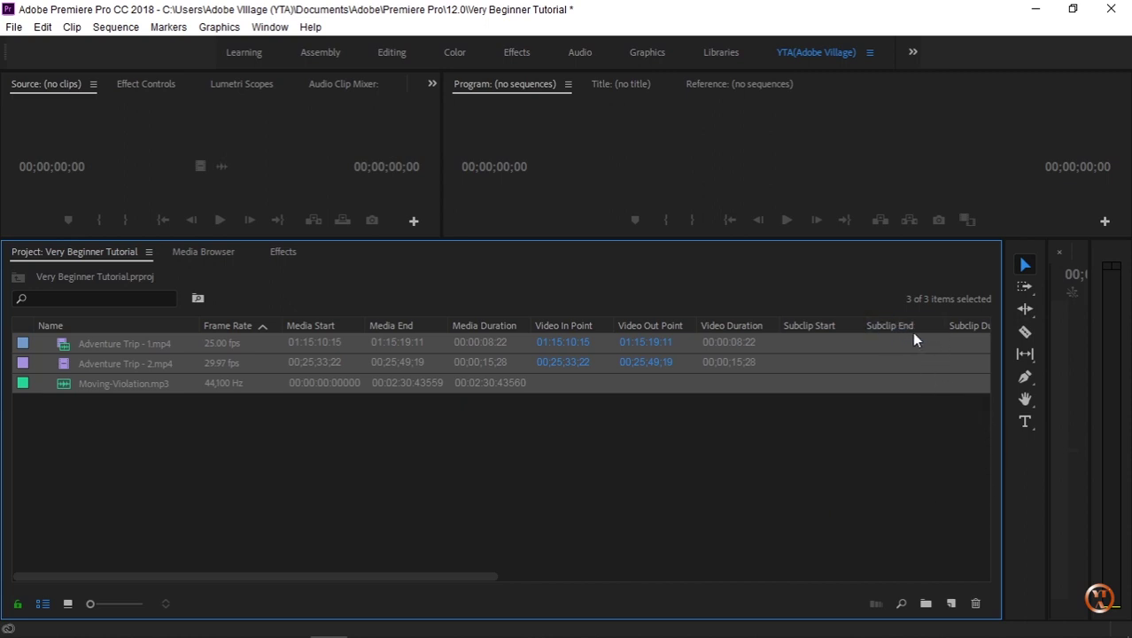
drag(942, 328, 882, 329)
drag(954, 325, 887, 331)
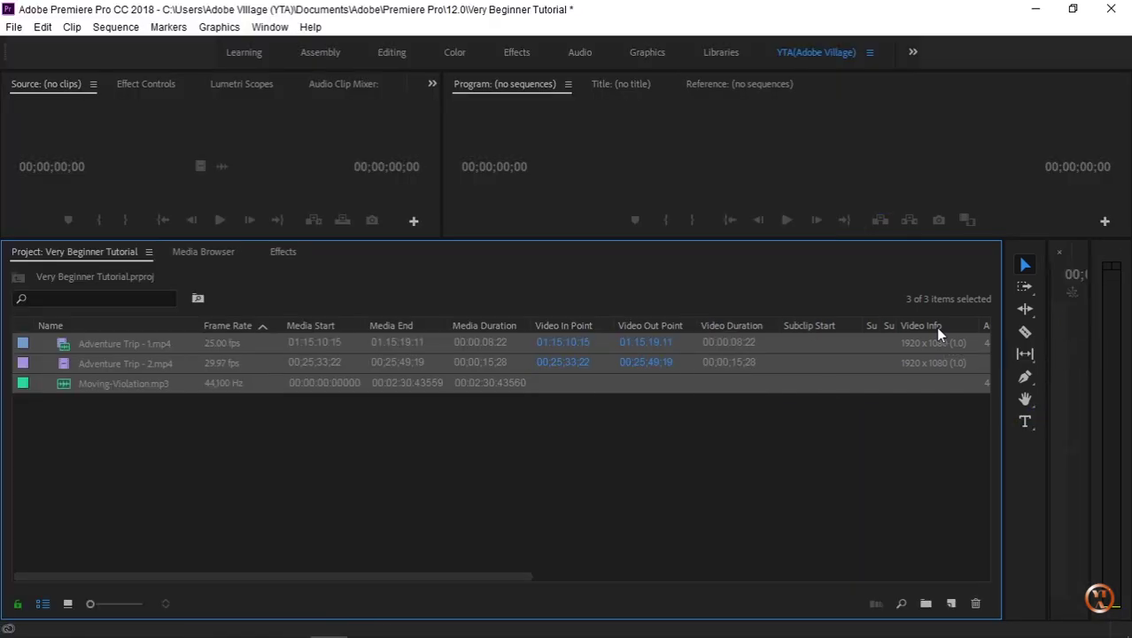
click(931, 326)
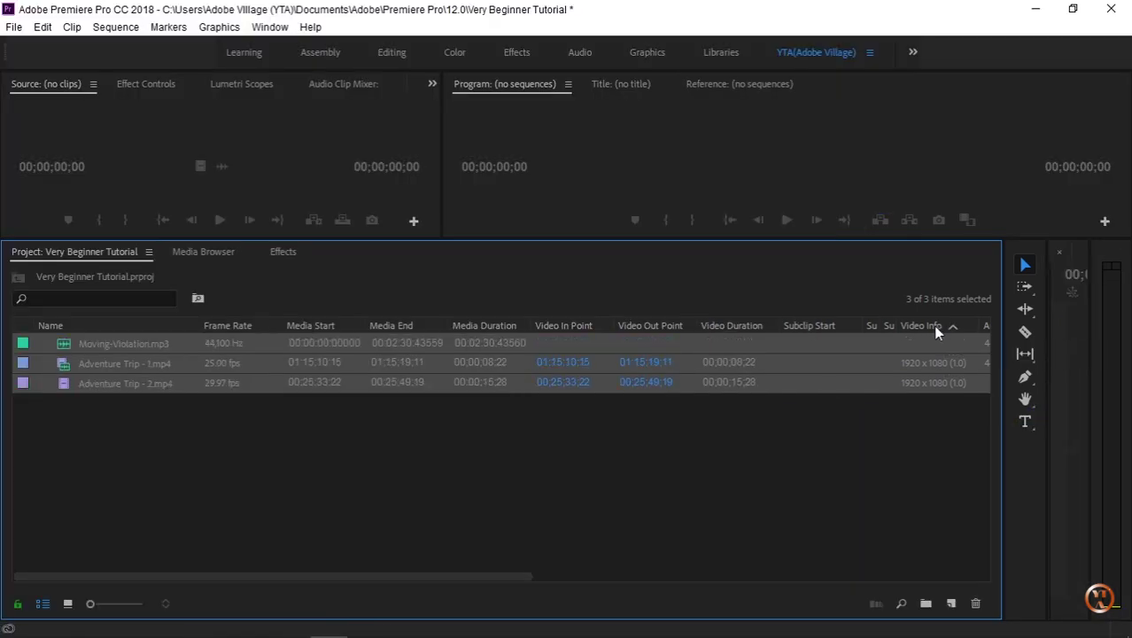
Move the Video Info column to sit right after Frame Rate, then narrow the media list back
drag(930, 326, 430, 326)
drag(299, 327, 345, 429)
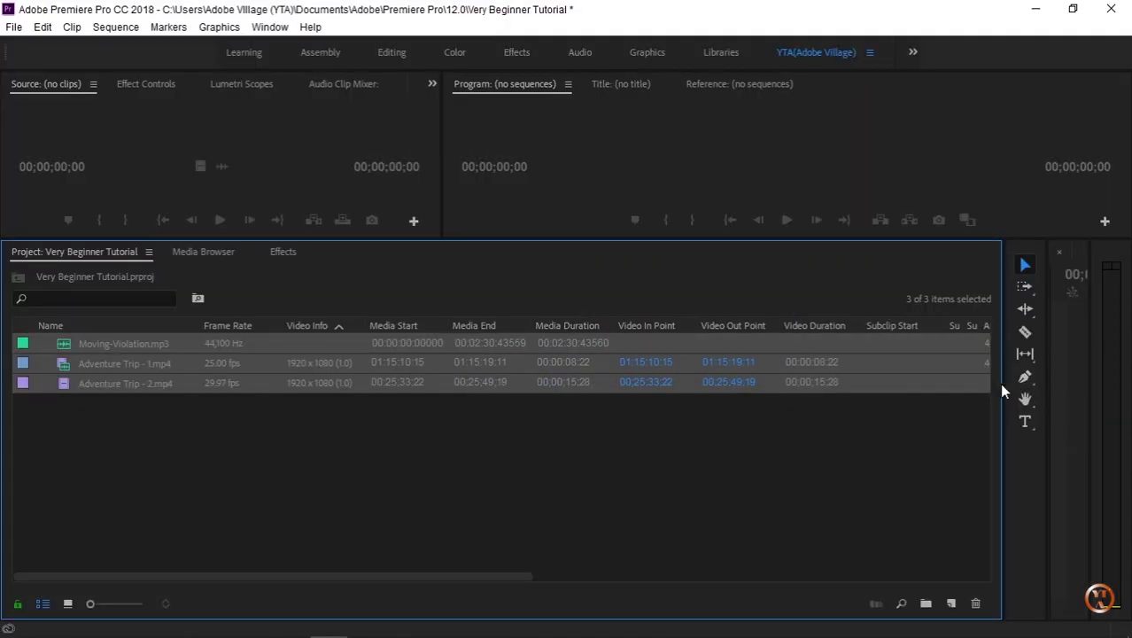
mouse_move(1004, 387)
mouse_down()
mouse_move(302, 421)
mouse_move(374, 421)
mouse_up()
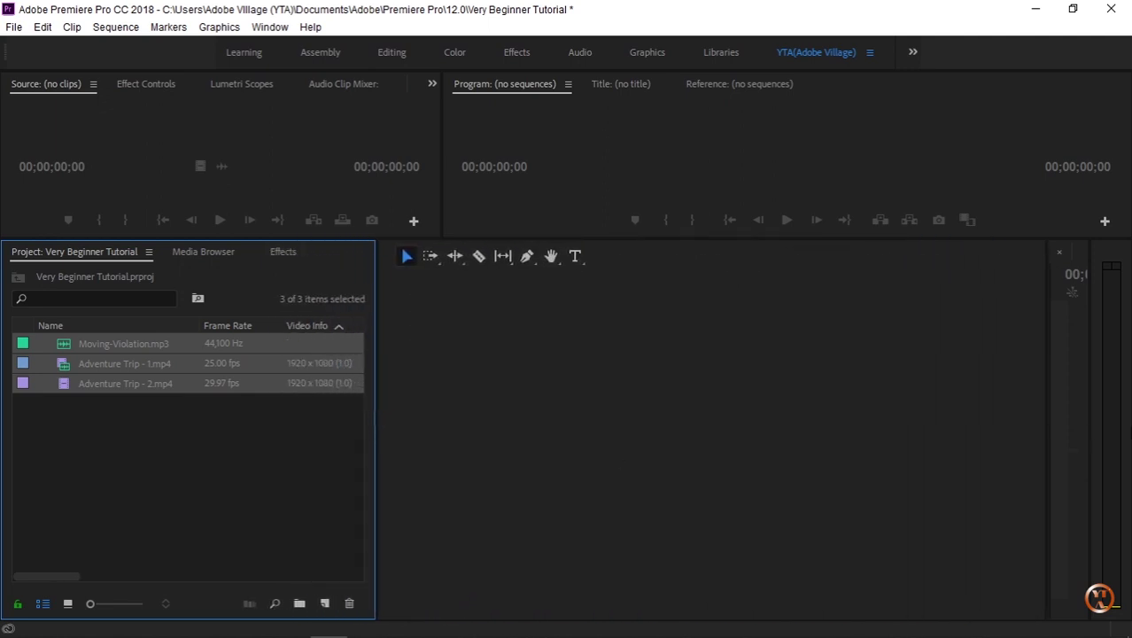
mouse_move(1093, 422)
mouse_down()
mouse_move(565, 424)
mouse_move(1064, 420)
mouse_up()
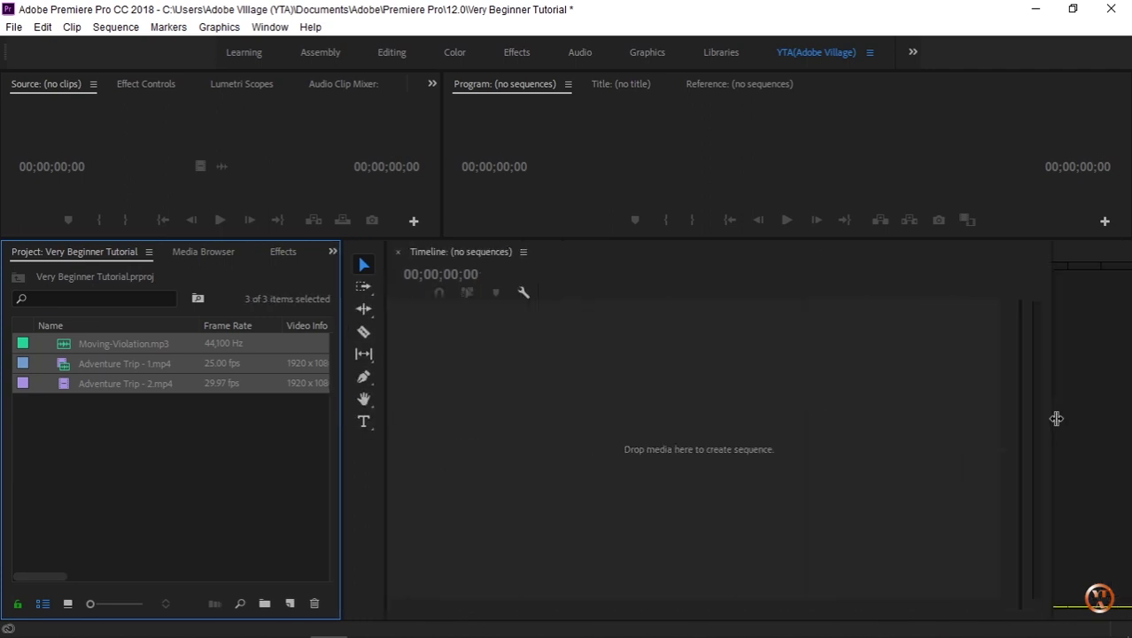
Deselect the media items and widen the list so the full 1920 x 1080 (1.0) info shows
click(220, 468)
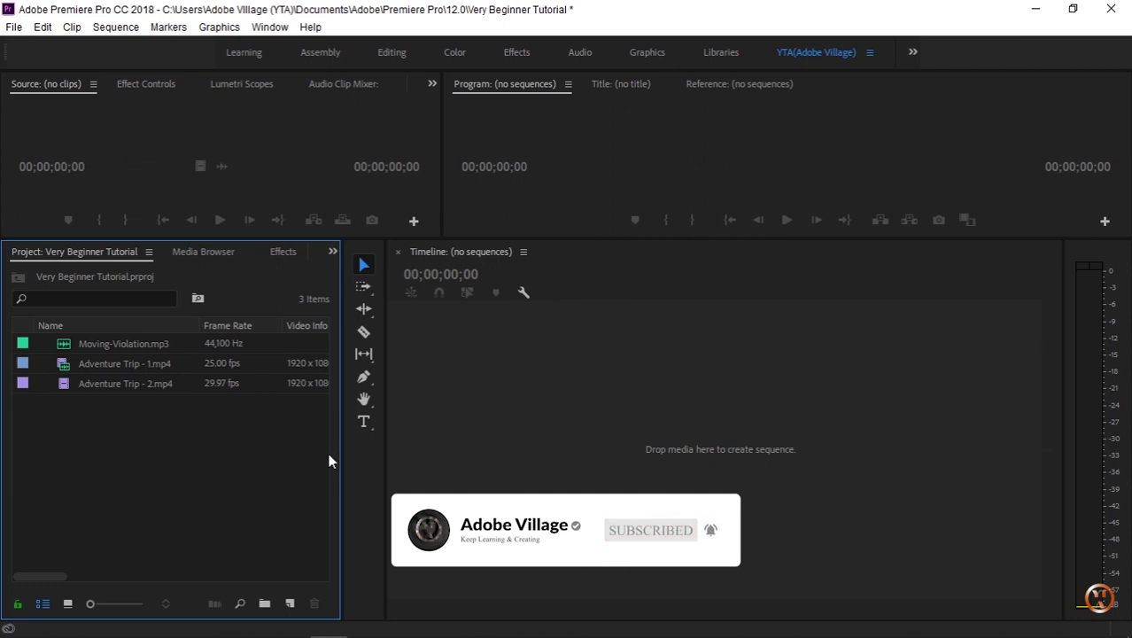
drag(340, 465, 383, 468)
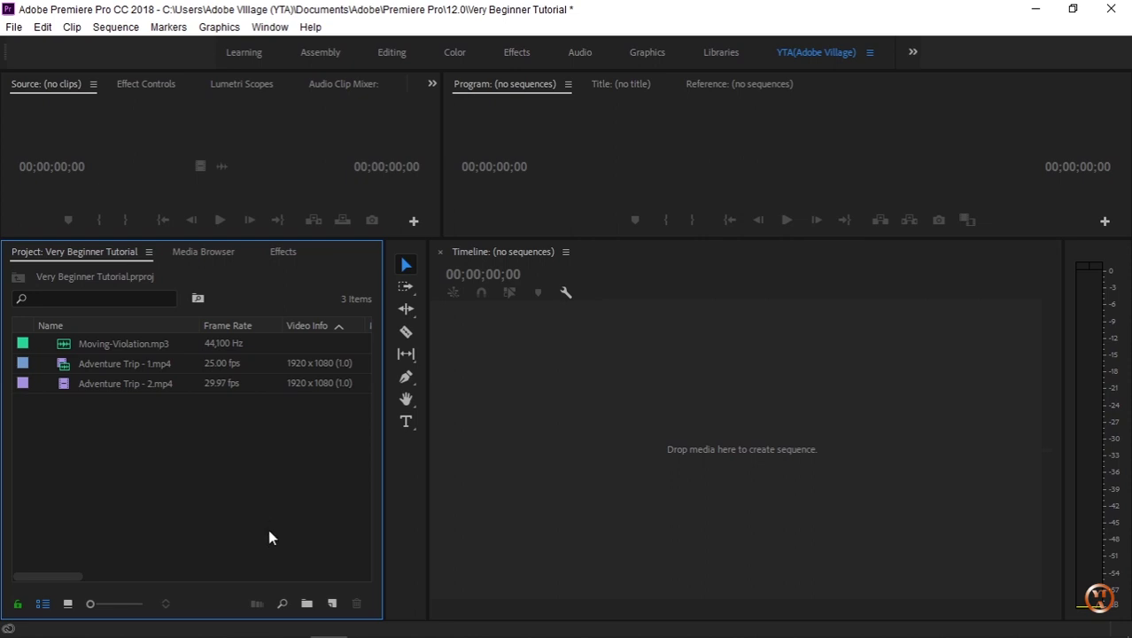
Make a new sequence from Adventure Trip - 1.mp4 using New Sequence From Clip
click(228, 369)
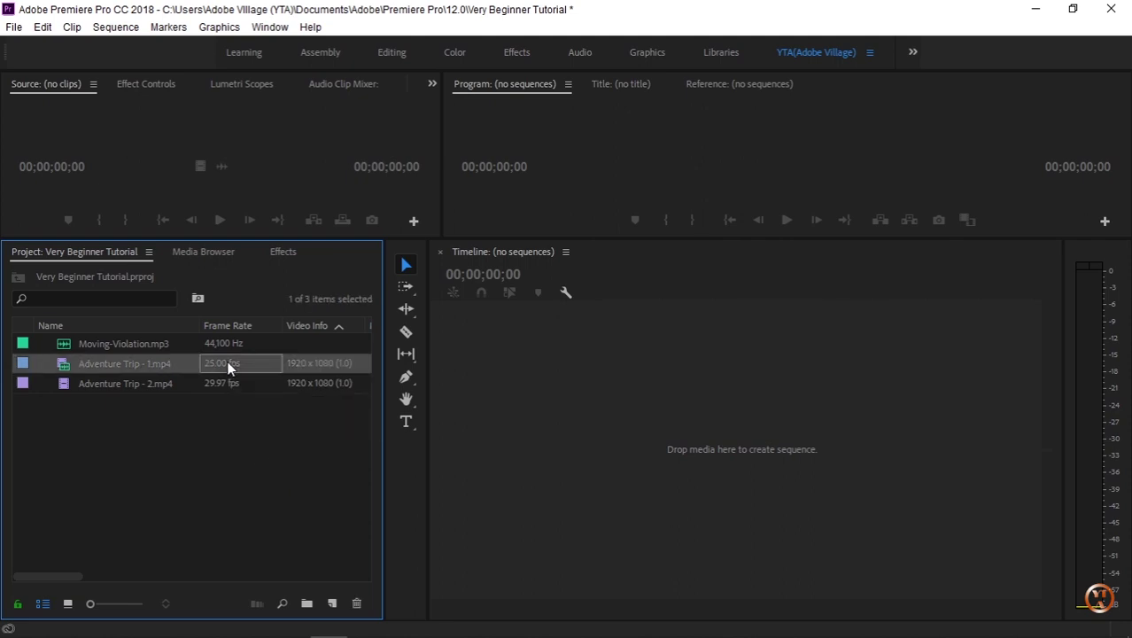
right_click(227, 369)
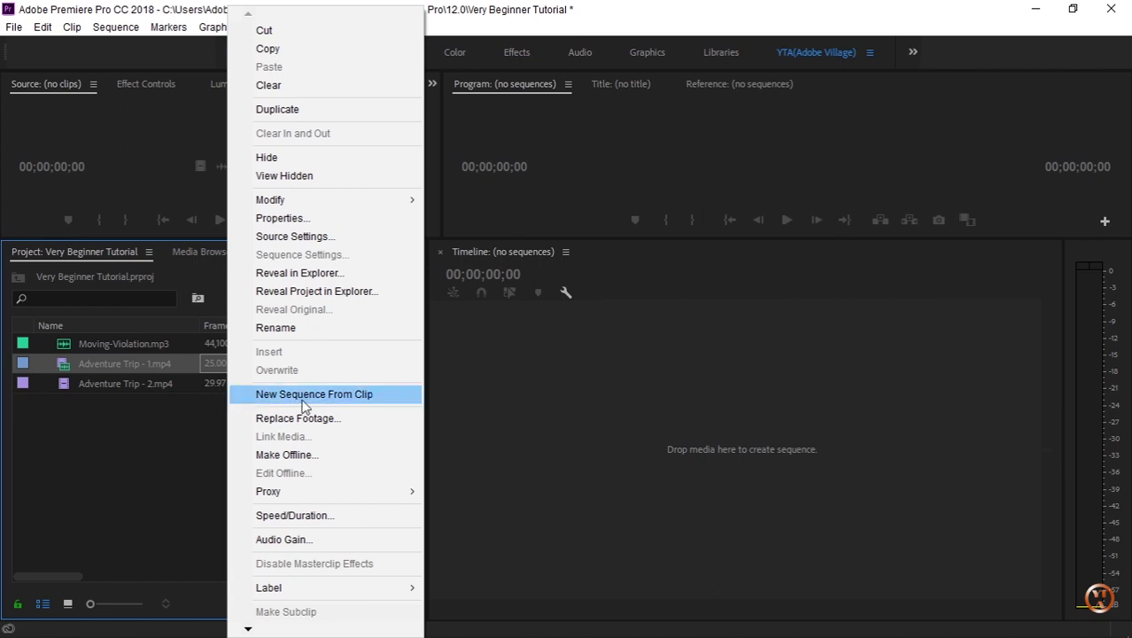
click(304, 396)
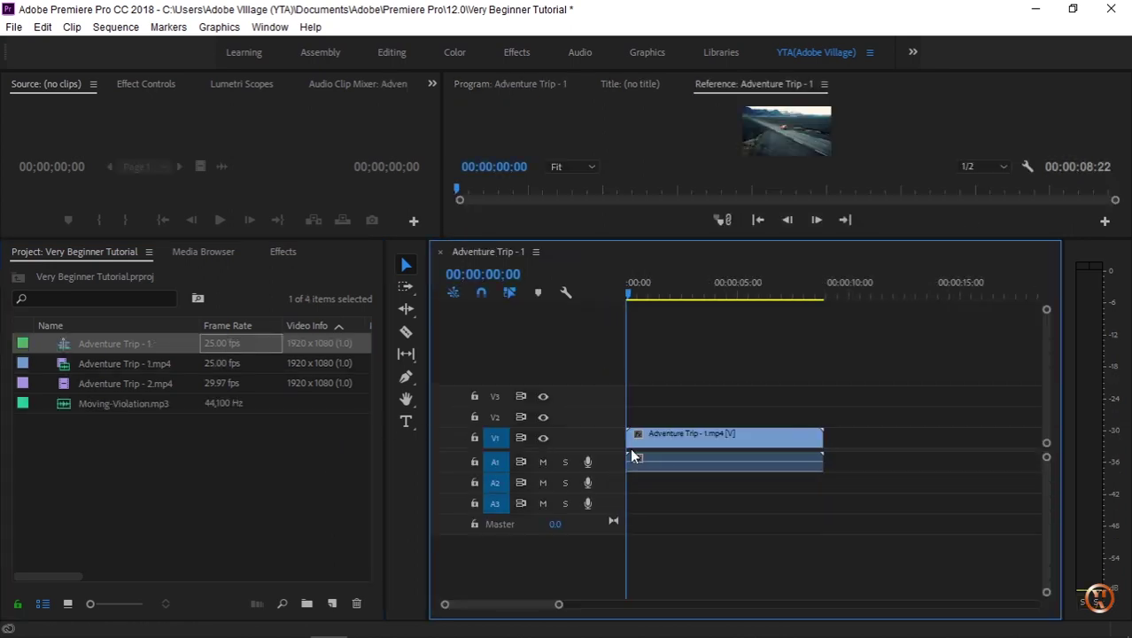
View the file properties of the Adventure Trip - 1.mp4 clip on V1, then close them
click(692, 443)
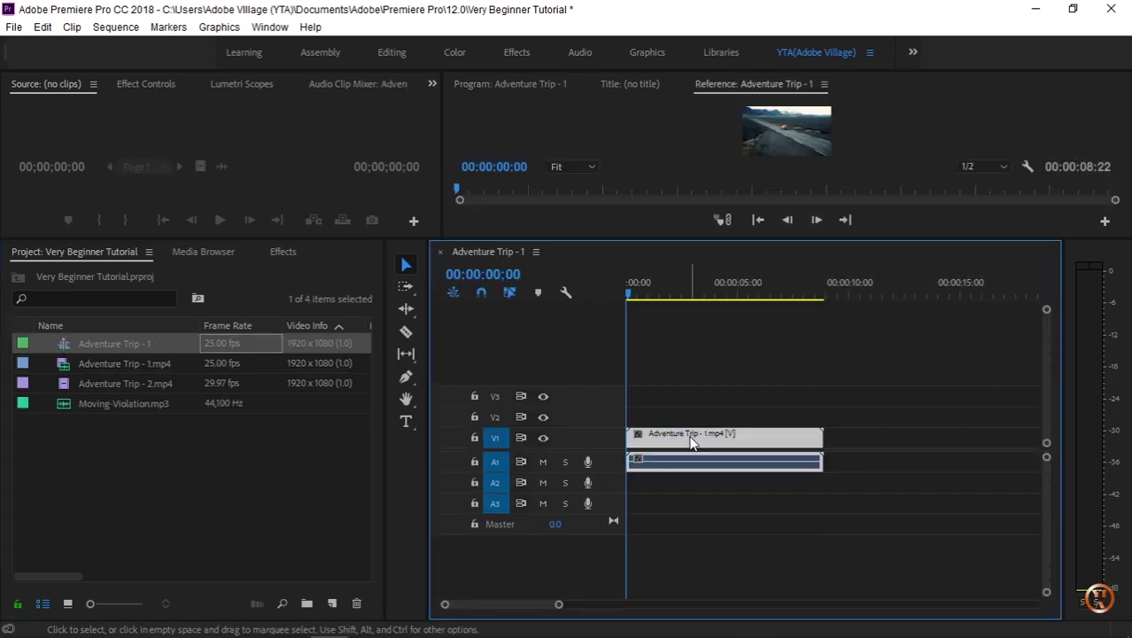
right_click(688, 443)
click(666, 450)
right_click(667, 449)
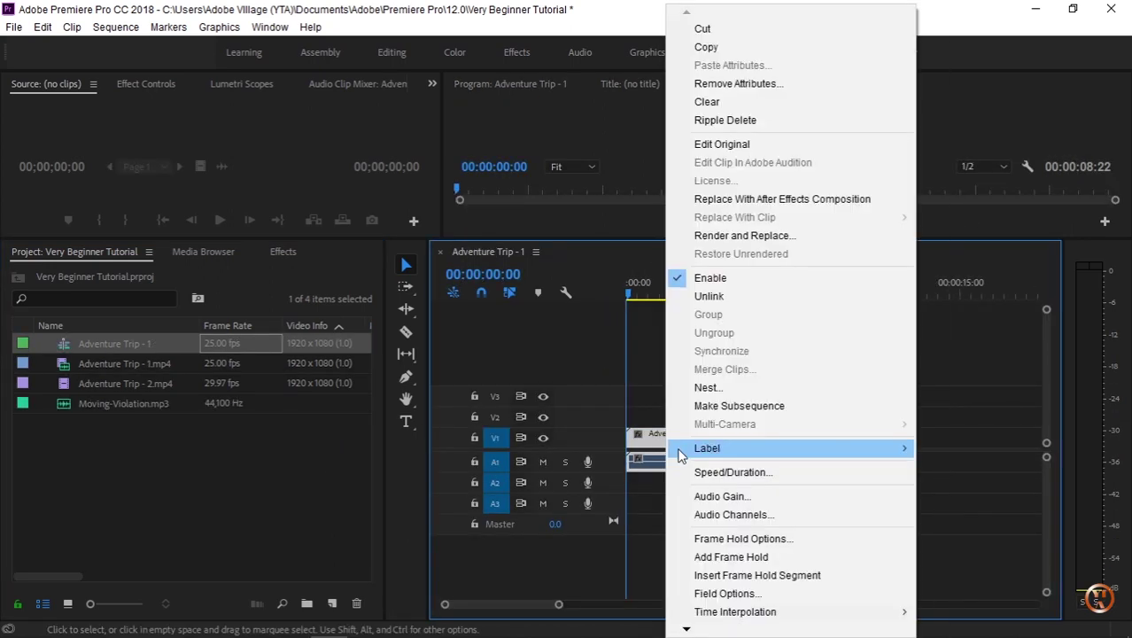
mouse_move(689, 630)
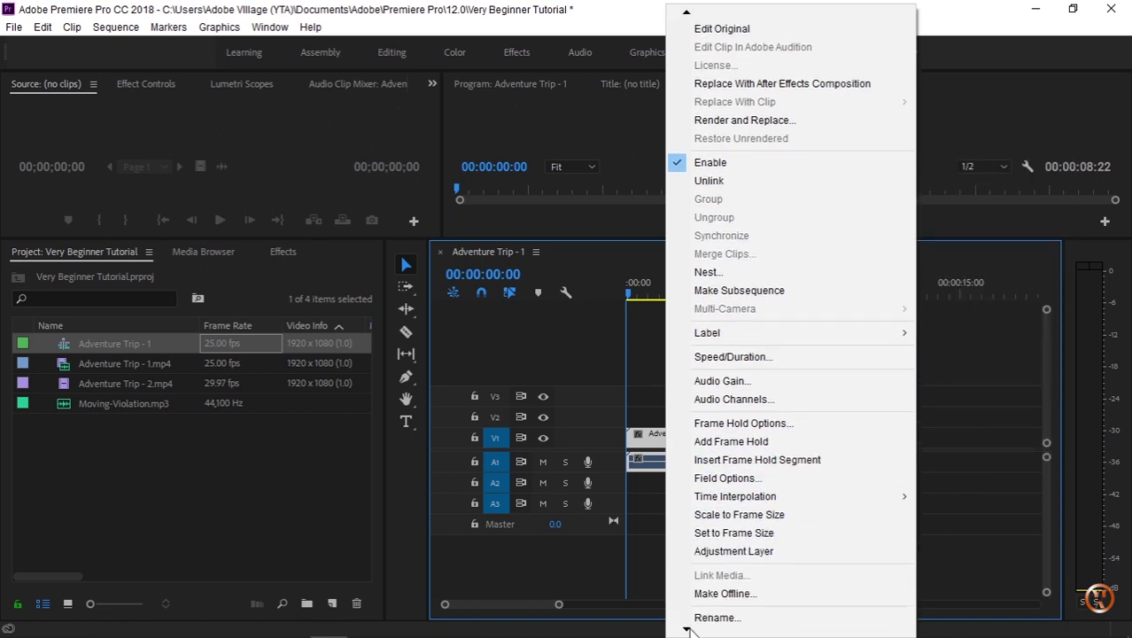
click(717, 581)
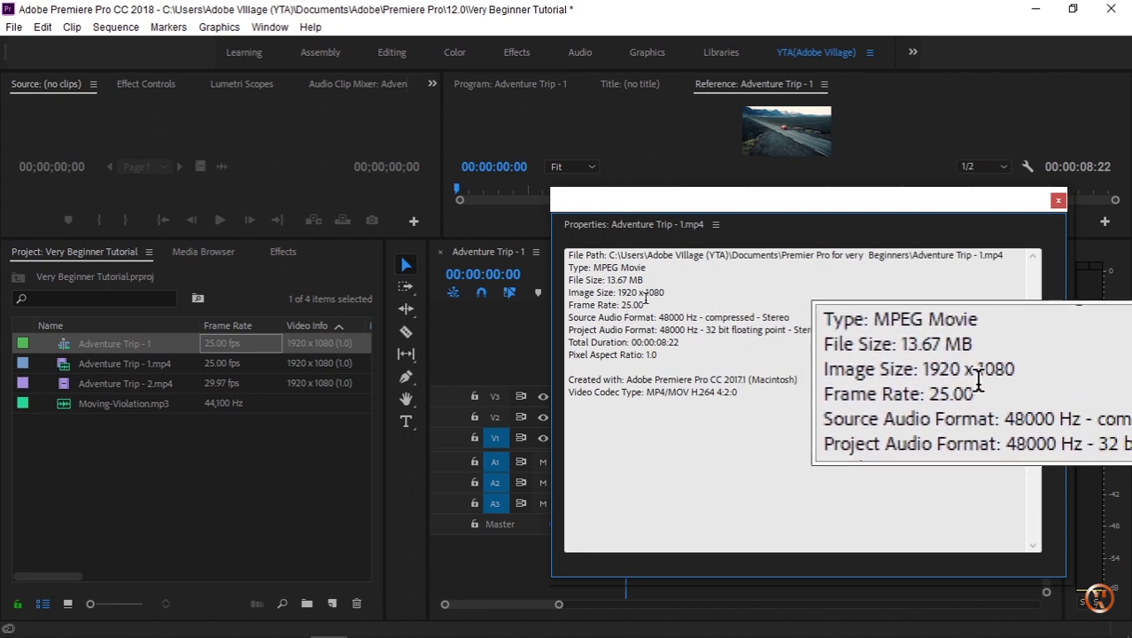
click(1058, 200)
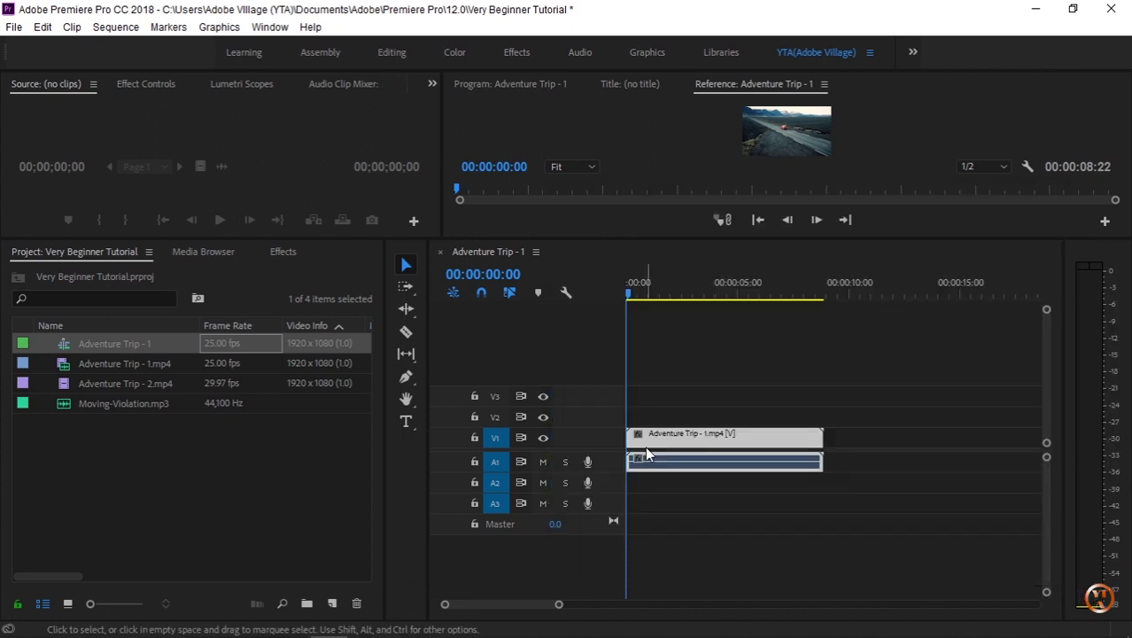
Check the Adventure Trip - 1 sequence properties (1920x1080, 25 fps, stereo) and close the window
right_click(68, 346)
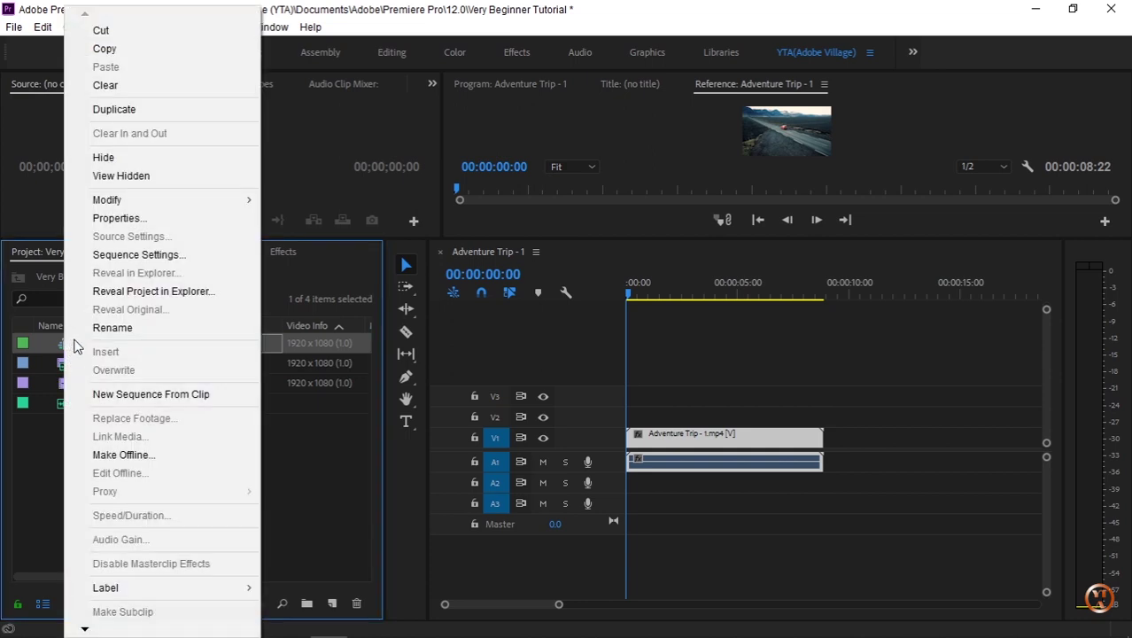
click(111, 218)
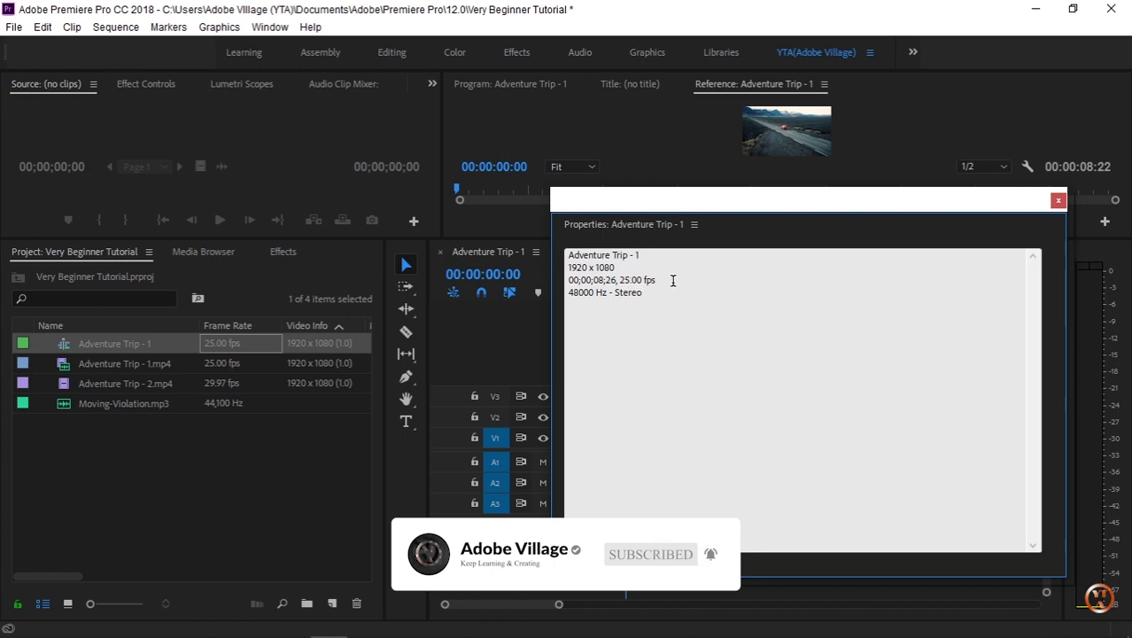
click(1058, 200)
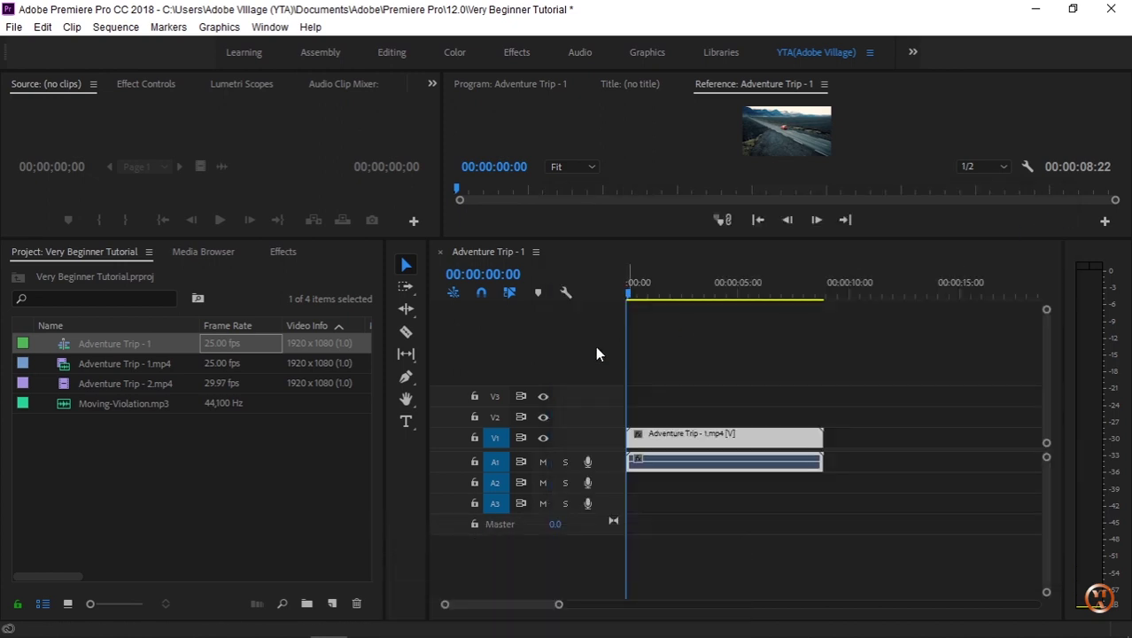
Create Sequence 01 from the Digital SLR 1080p DSLR 1080p30 preset, then switch the project to Icon View
click(352, 457)
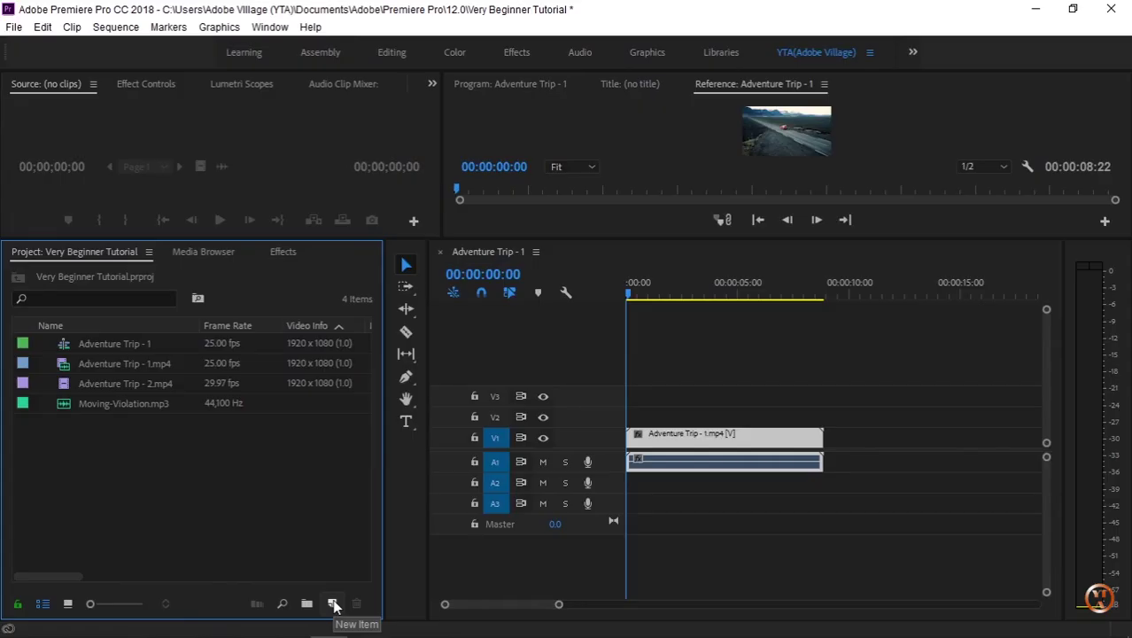
click(333, 605)
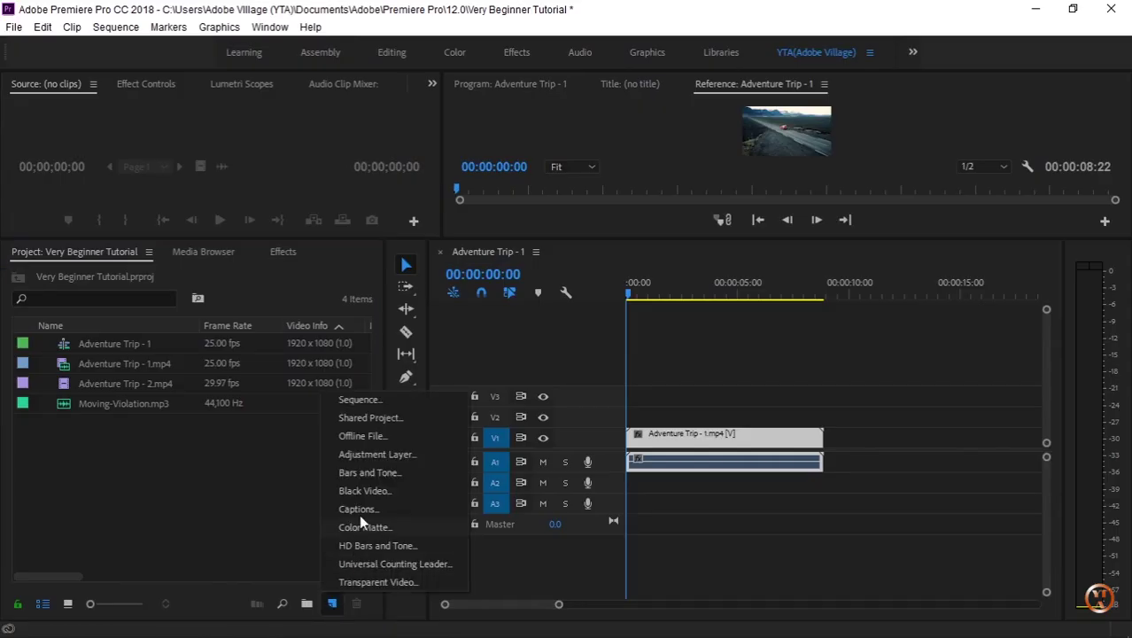
click(364, 401)
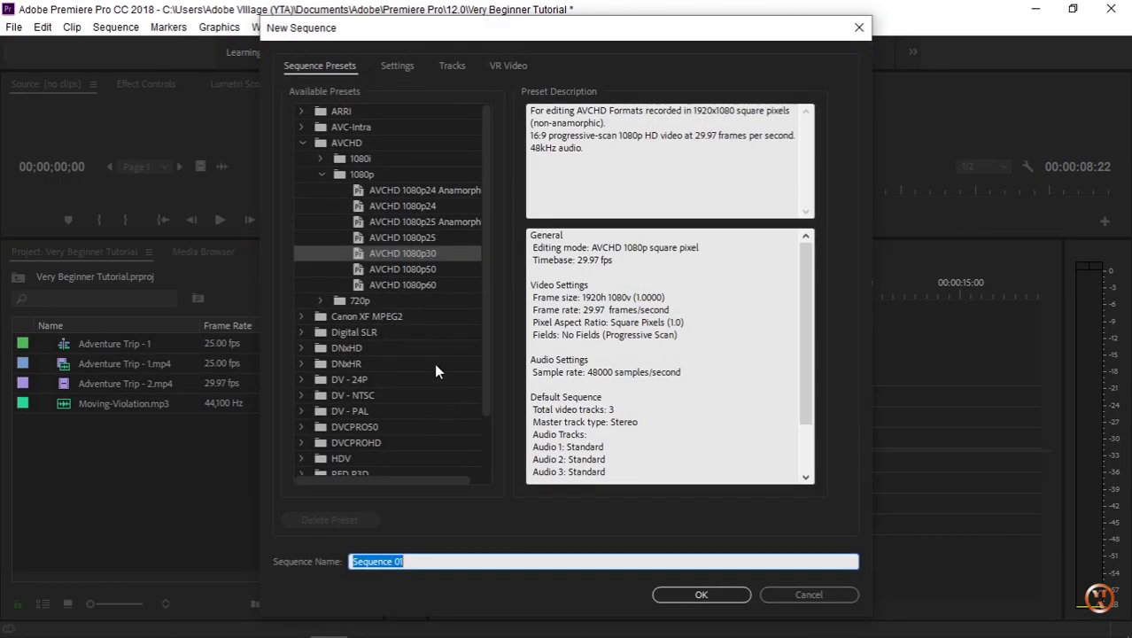
click(301, 144)
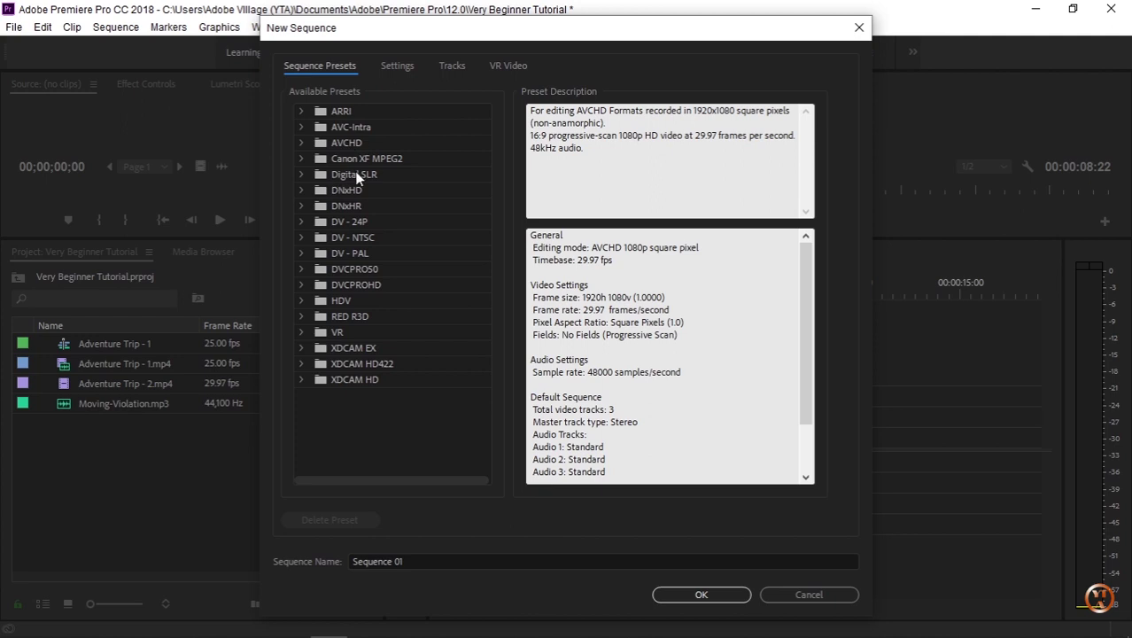
click(300, 175)
click(321, 190)
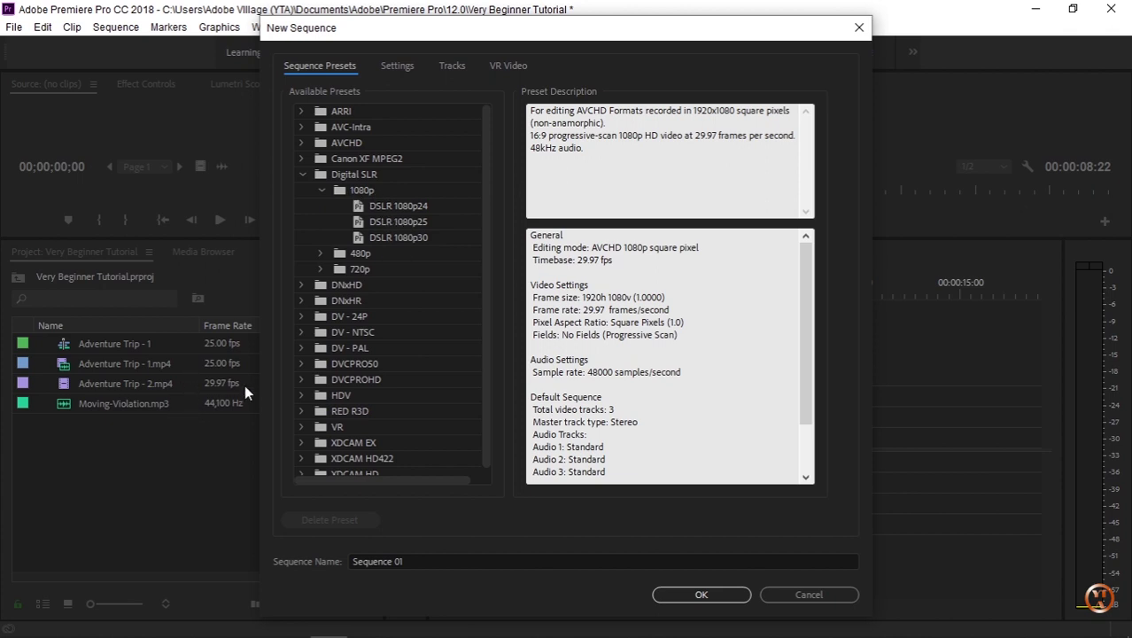
click(421, 240)
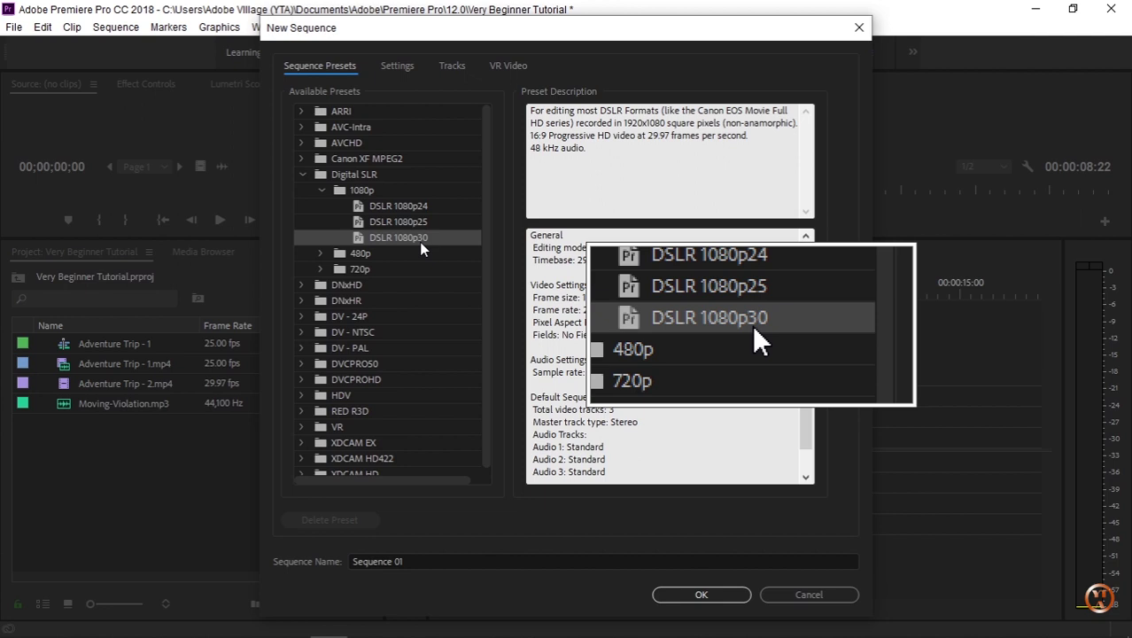
click(701, 595)
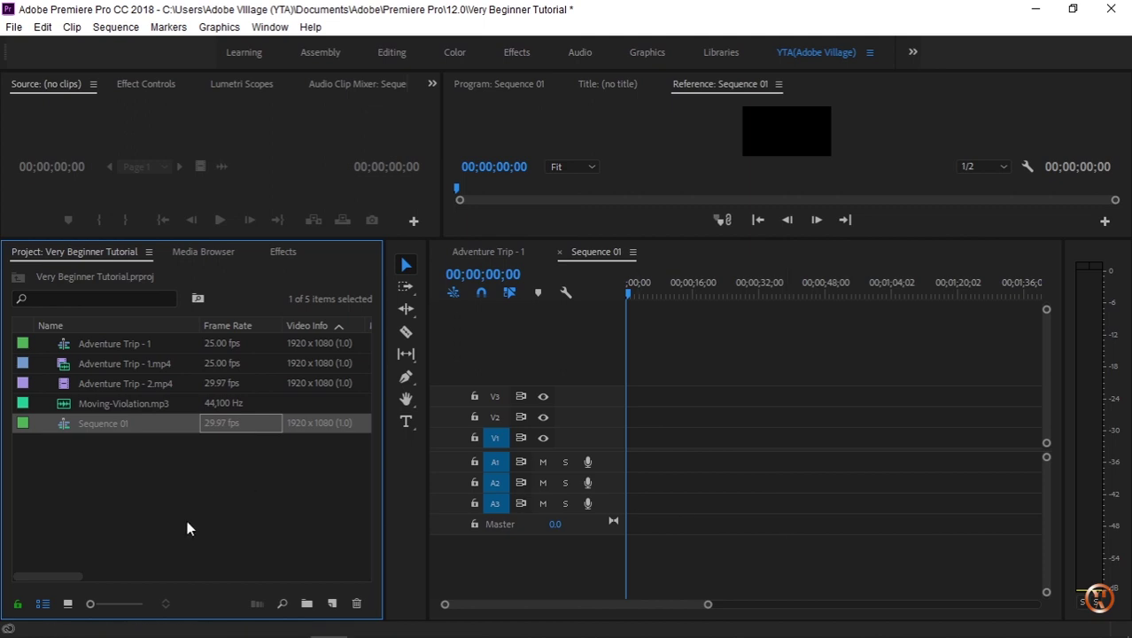
click(68, 604)
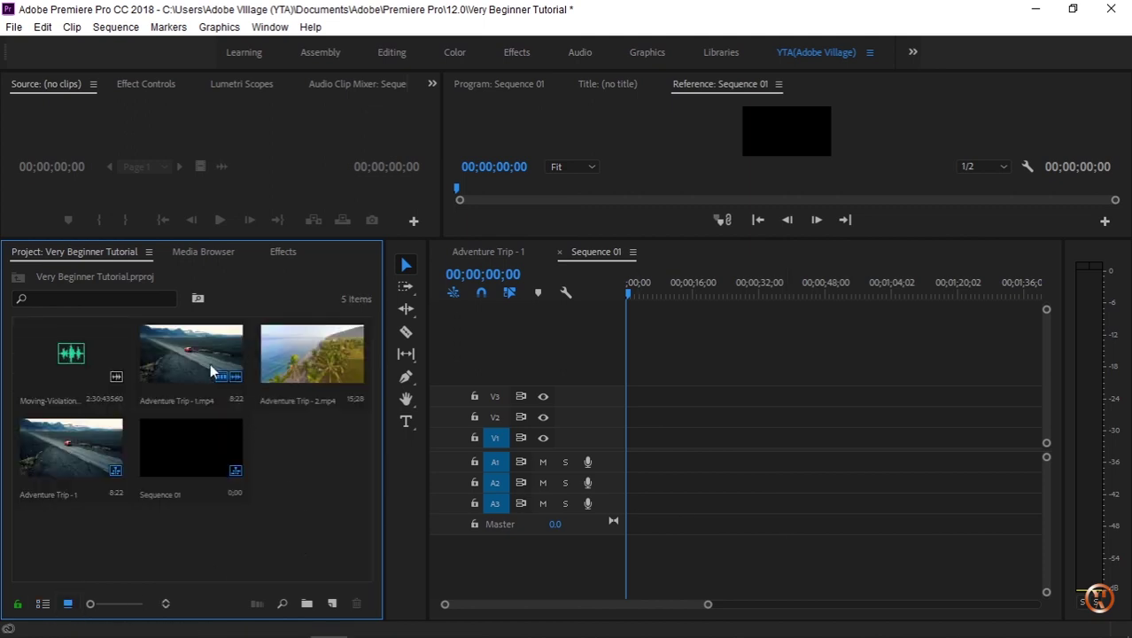
Delete Sequence 01 from the project
click(234, 399)
click(223, 431)
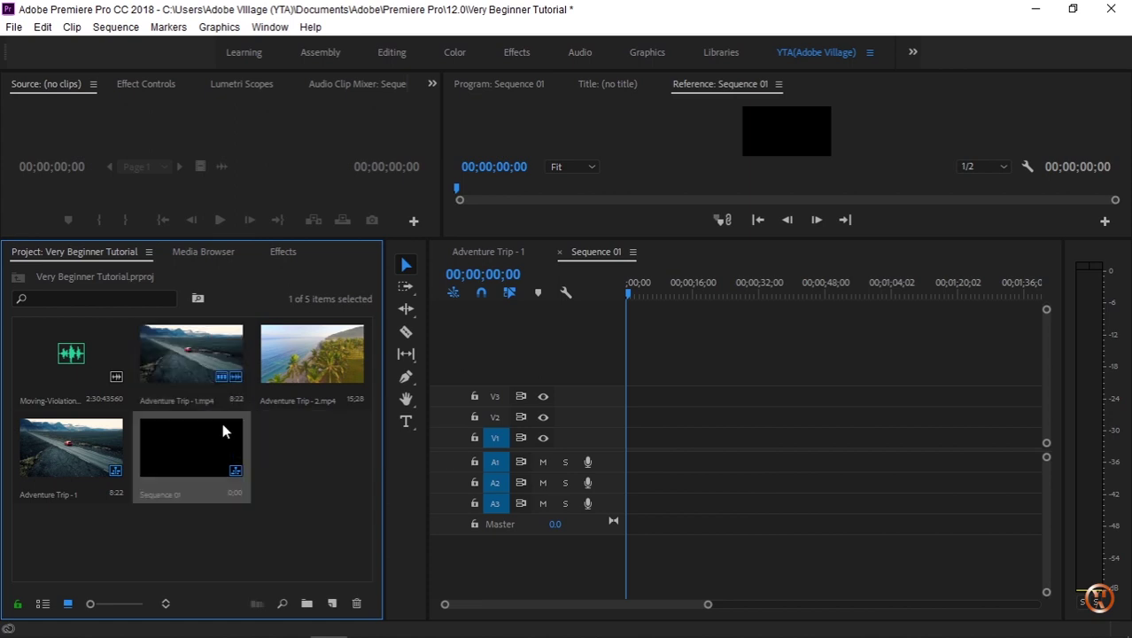
key(Delete)
Clear the clip from the Adventure Trip - 1 timeline and delete that sequence
click(217, 363)
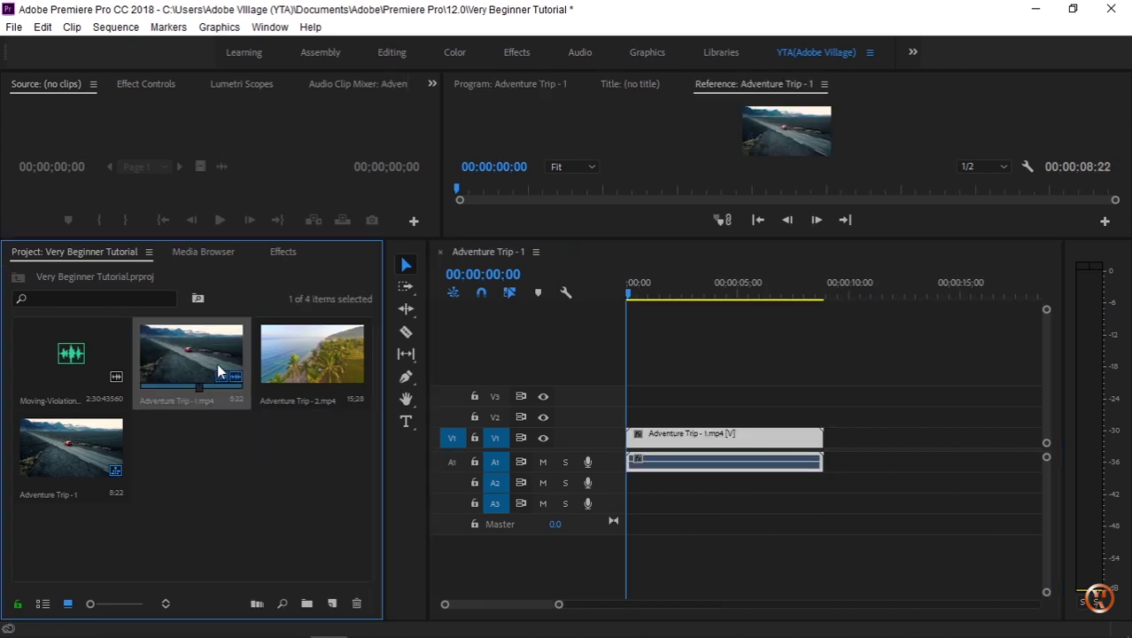
click(298, 366)
click(708, 443)
key(Delete)
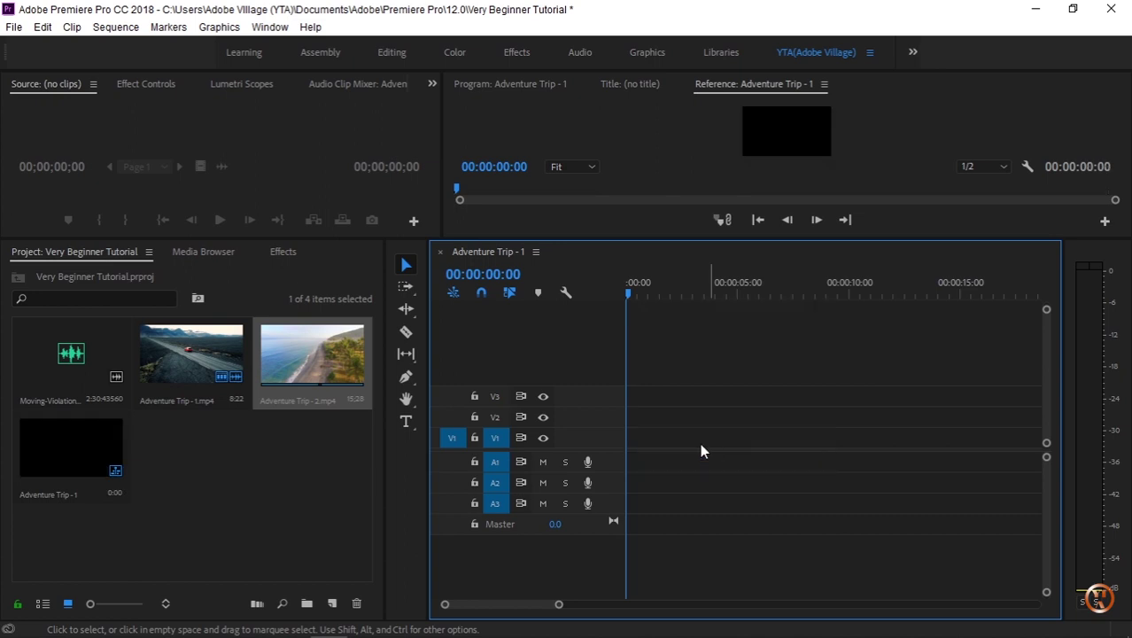
click(95, 458)
key(Delete)
Drag both Adventure Trip clips onto the empty Timeline as a sequence, moving the first clip's audio to A2
click(150, 371)
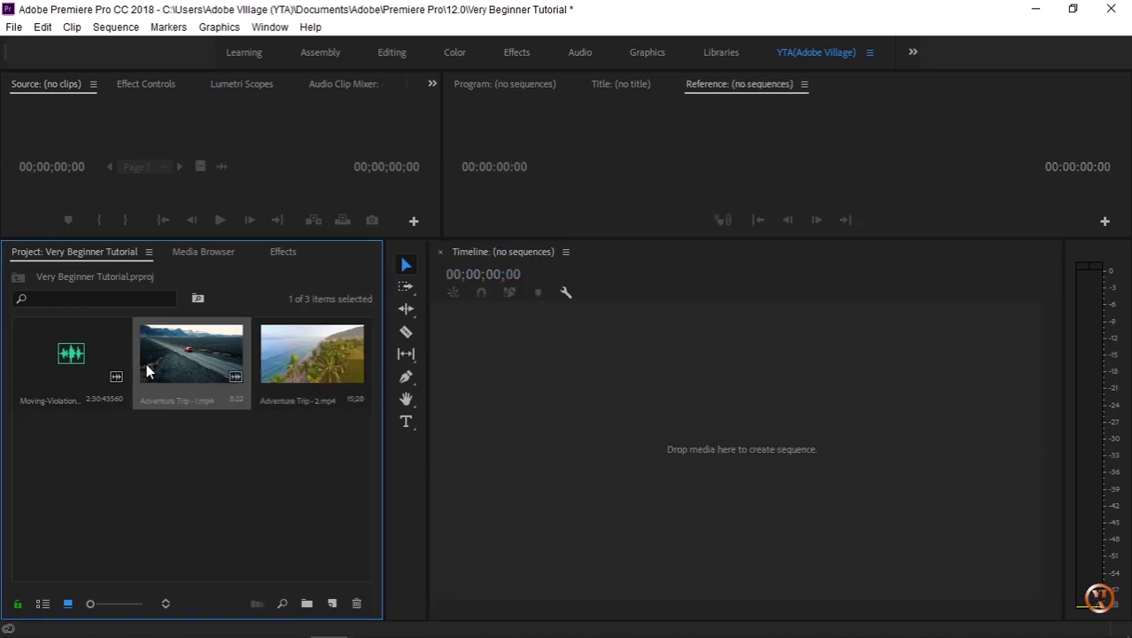
ctrl+click(307, 377)
drag(306, 377, 538, 403)
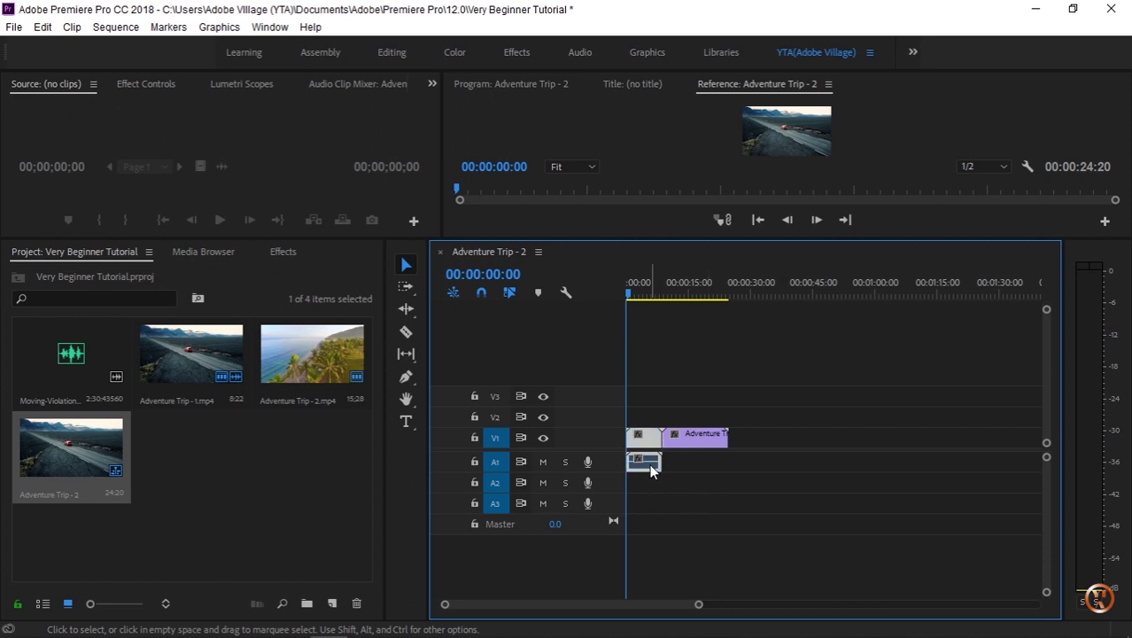
drag(649, 464, 656, 486)
drag(384, 398, 266, 399)
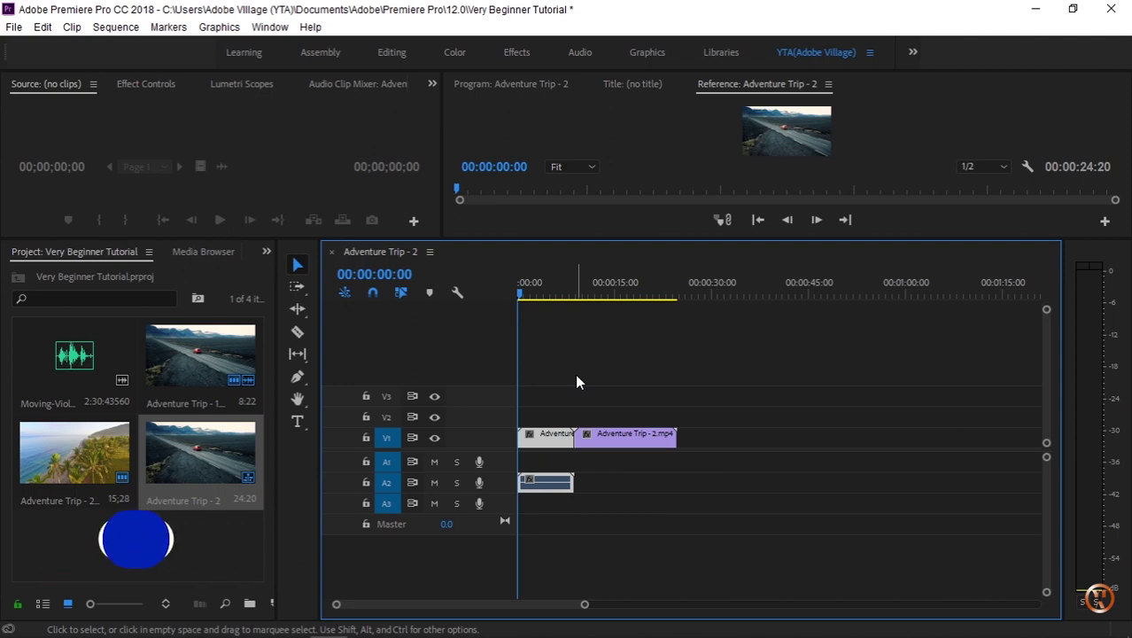
Start Adventure Trip - 1.mp4 at the sequence beginning and push Adventure Trip - 2.mp4 later on V1
drag(606, 434, 638, 434)
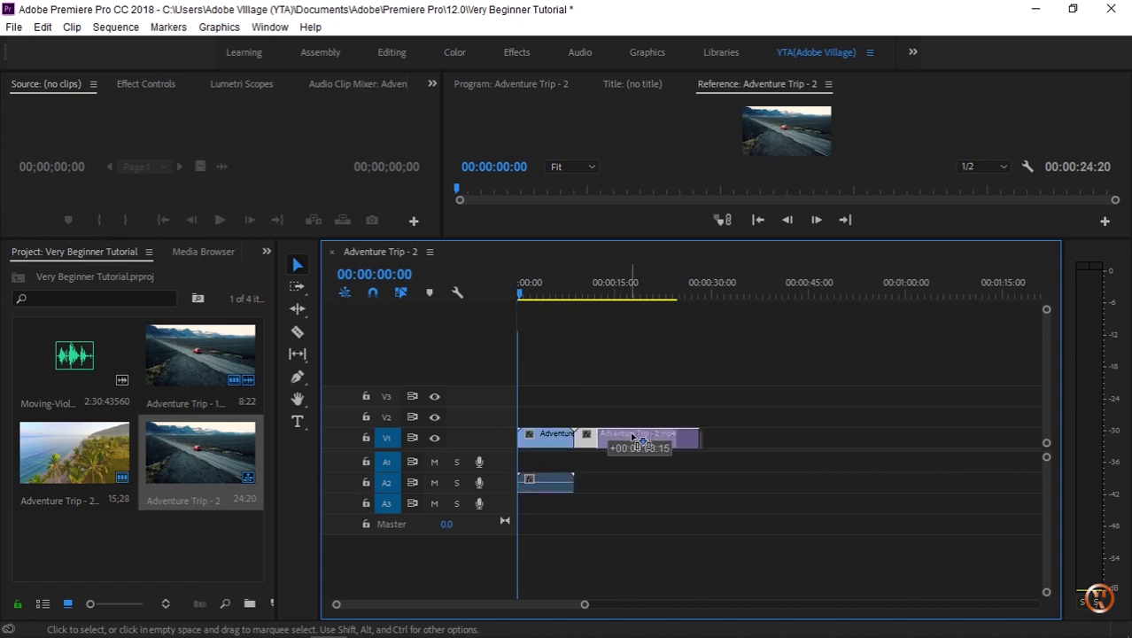
click(535, 441)
drag(537, 441, 546, 441)
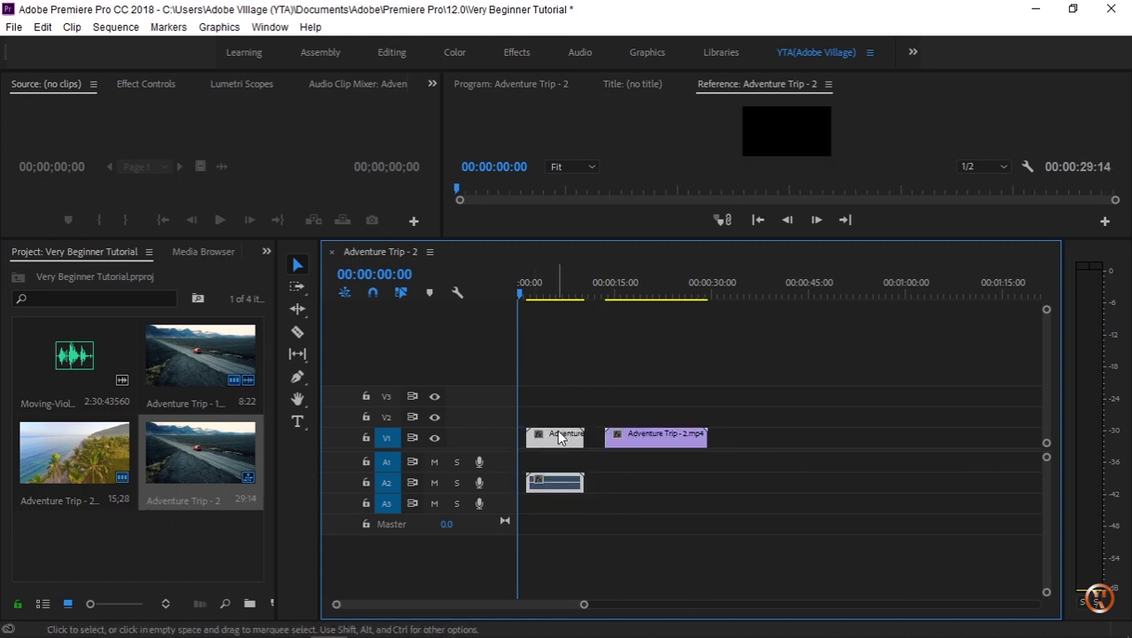
drag(584, 607, 523, 607)
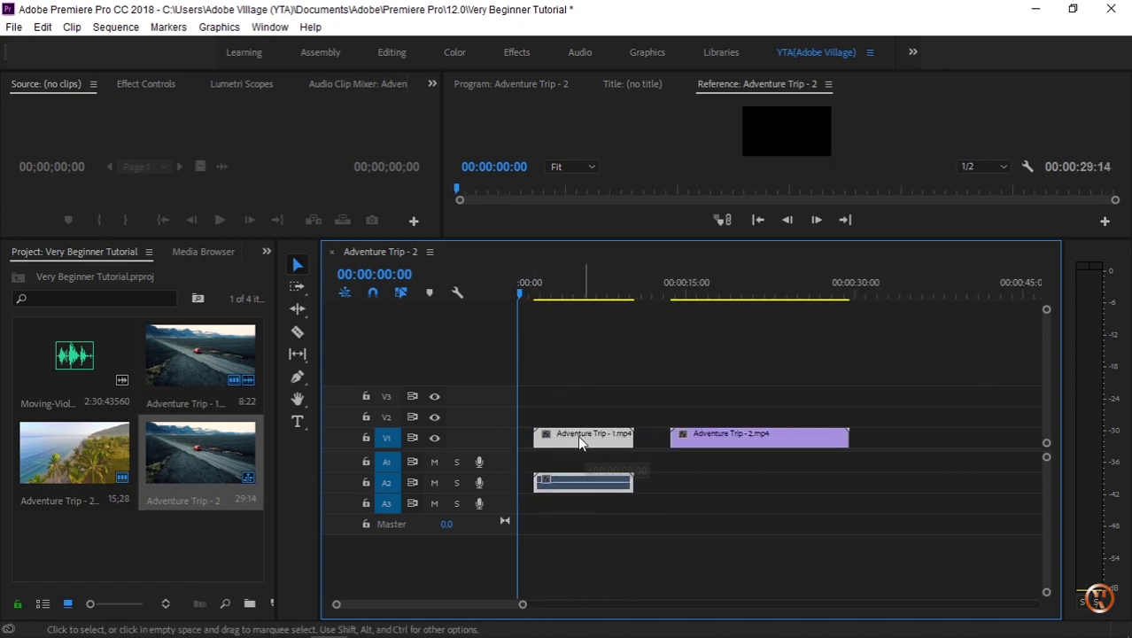
drag(594, 479, 579, 479)
Nudge Adventure Trip - 2.mp4 closer, leaving a short gap, and widen and zoom the timeline
click(709, 438)
drag(709, 440, 688, 442)
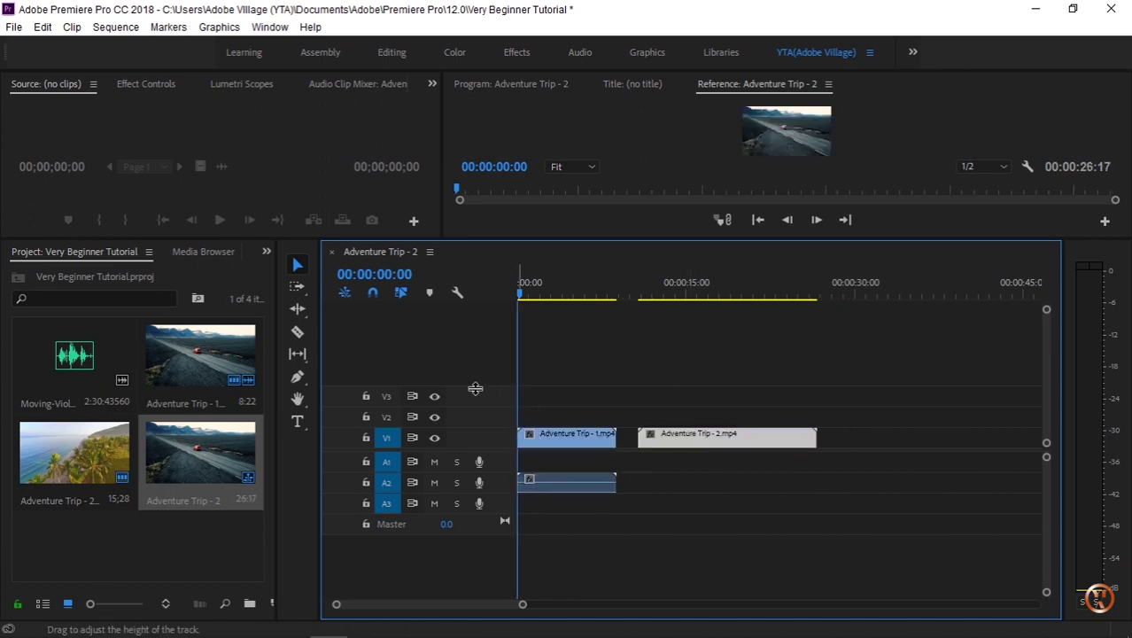
drag(320, 380, 296, 382)
drag(509, 606, 480, 605)
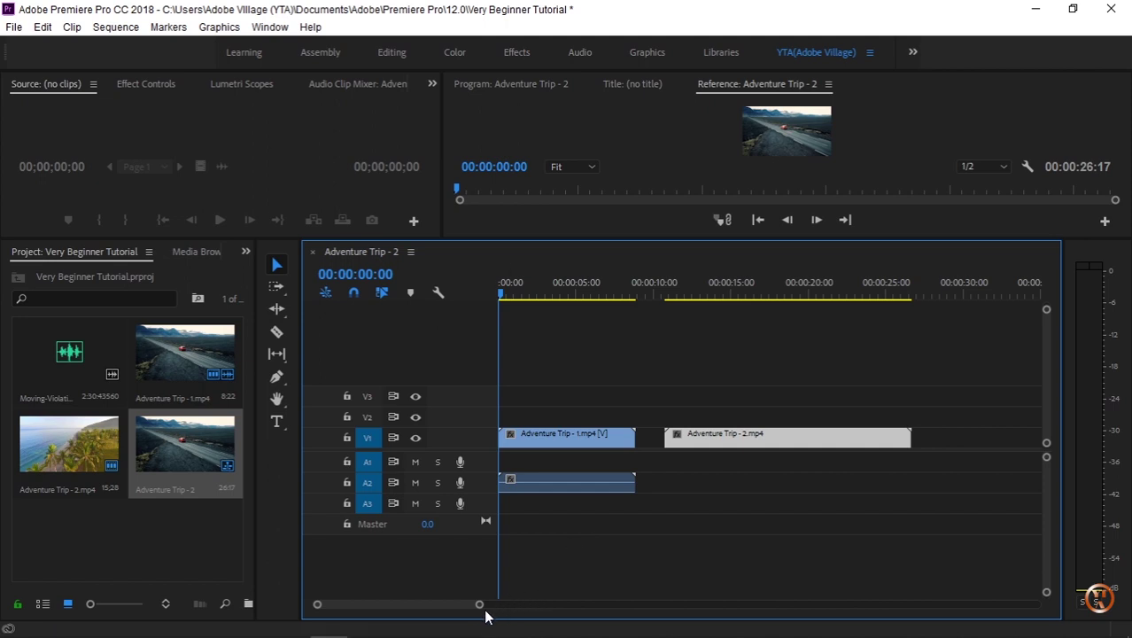
drag(479, 604, 464, 604)
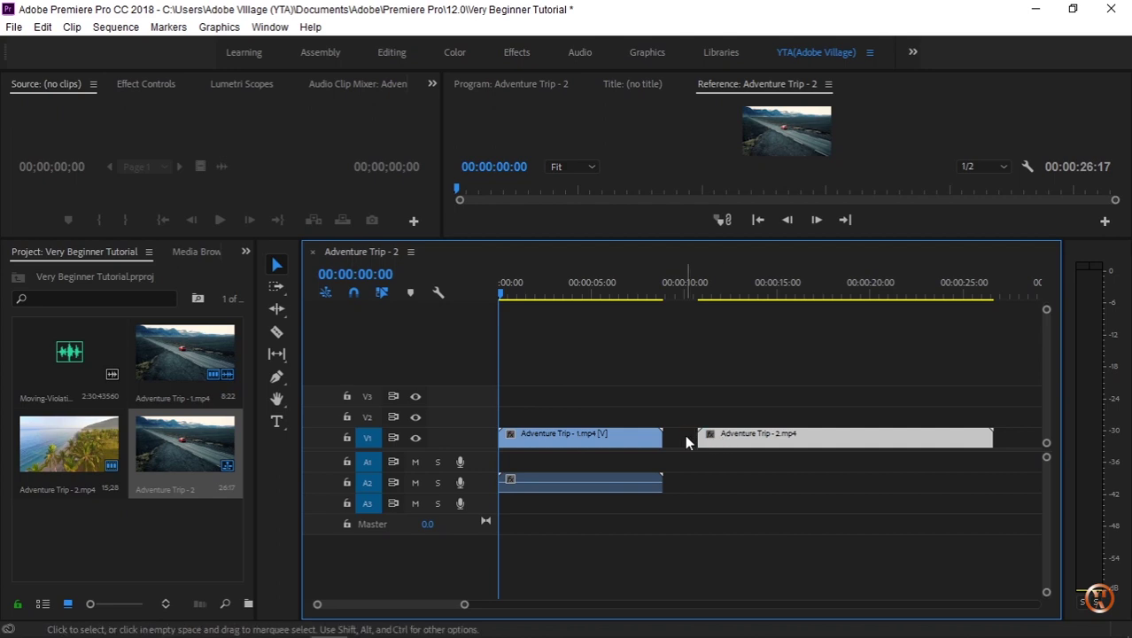
Ripple Delete the gap between the V1 clips so Adventure Trip - 2.mp4 starts at 00:00:08:22
click(682, 438)
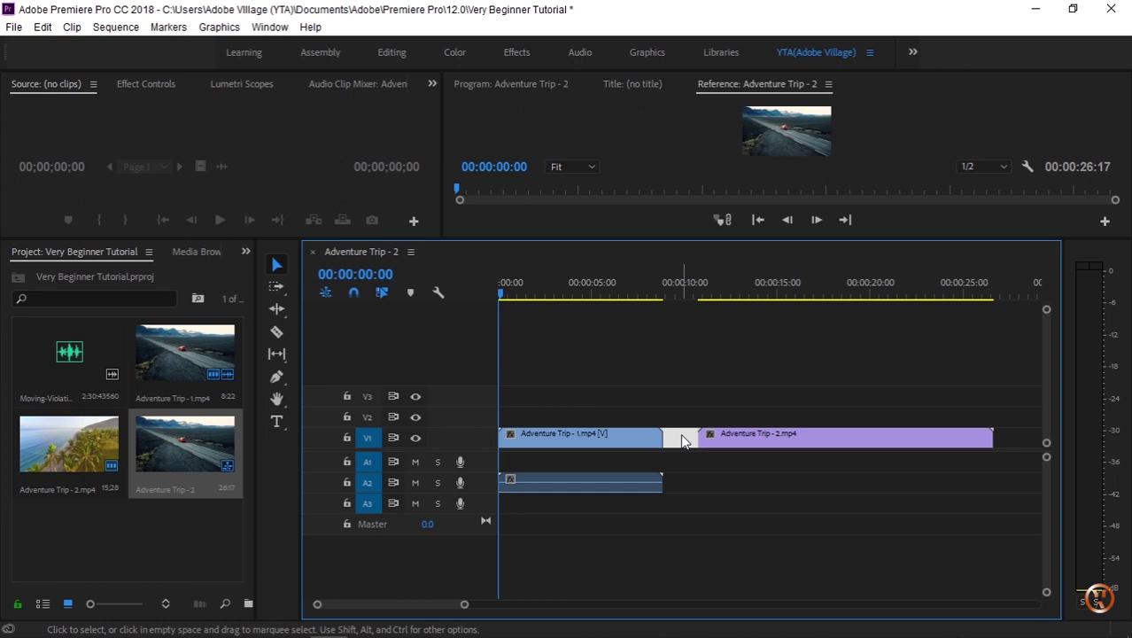
right_click(683, 438)
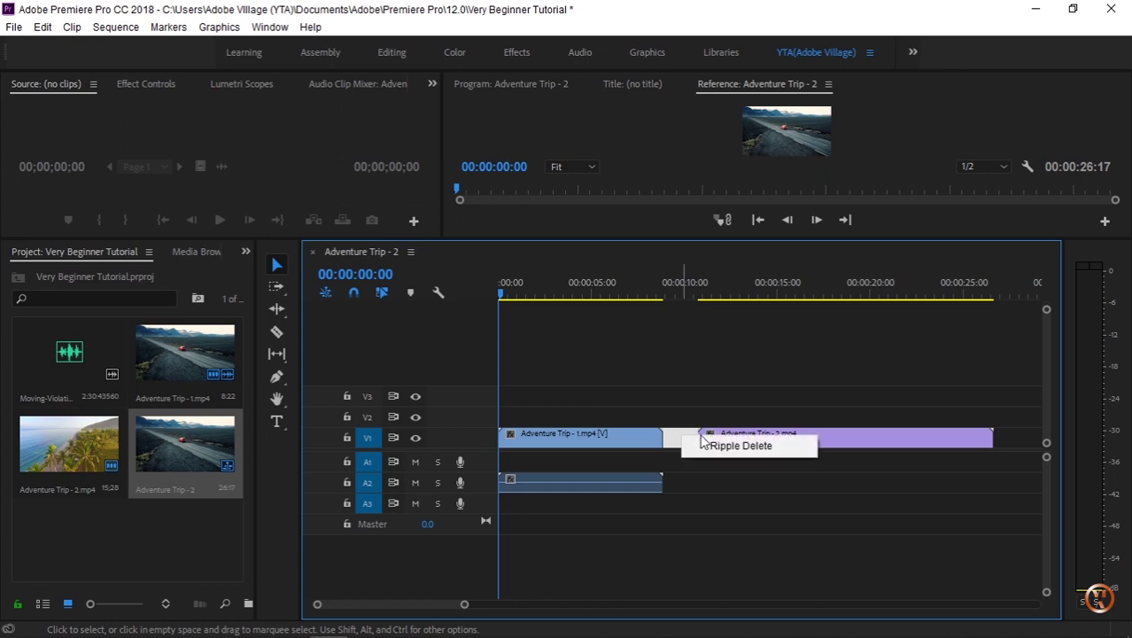
click(710, 448)
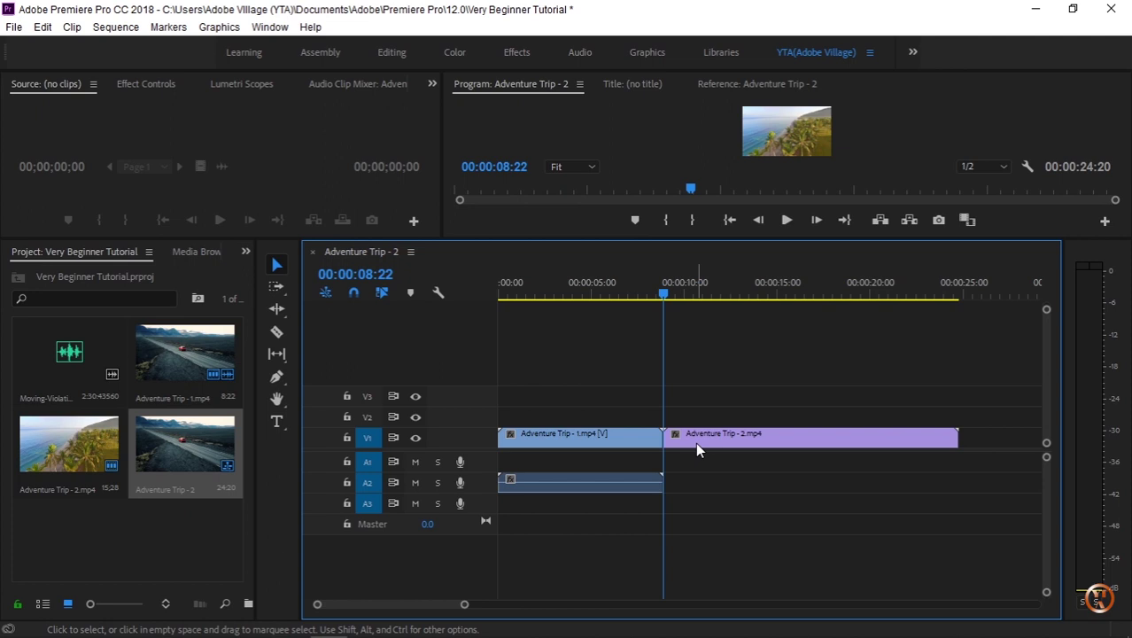
drag(464, 604, 447, 610)
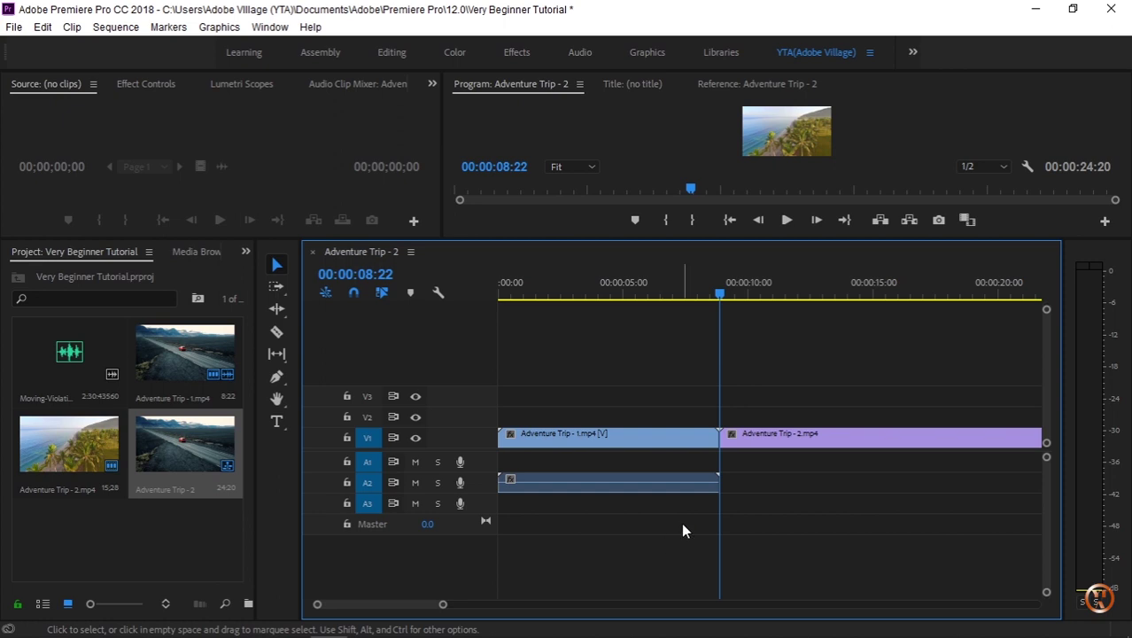
drag(745, 436, 792, 436)
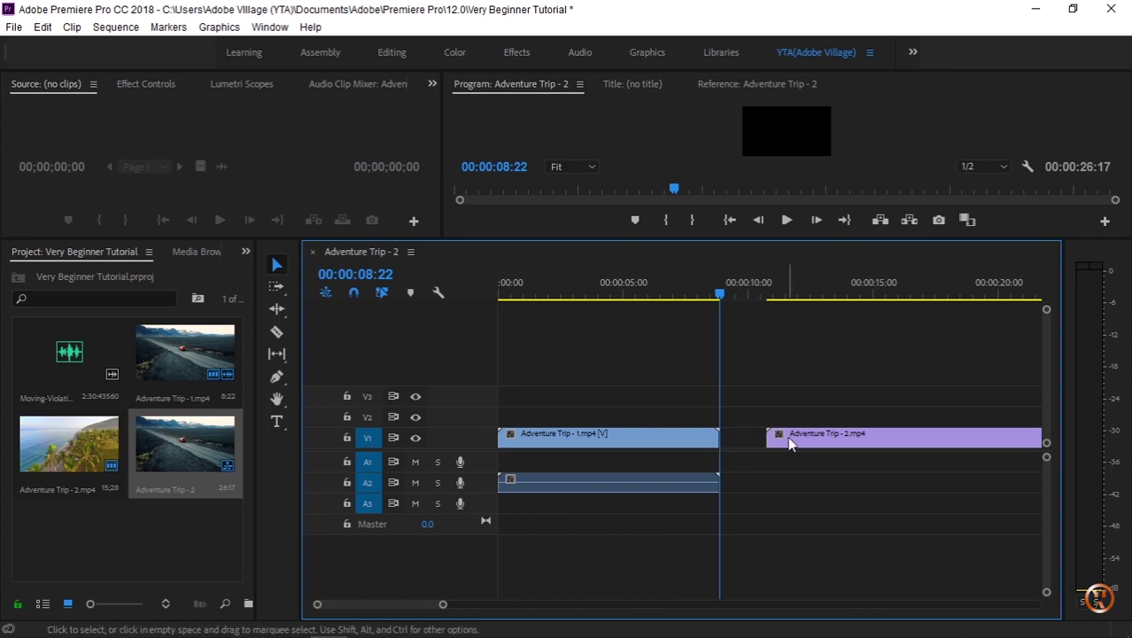
mouse_move(792, 443)
mouse_down()
mouse_move(752, 451)
mouse_move(782, 447)
mouse_up()
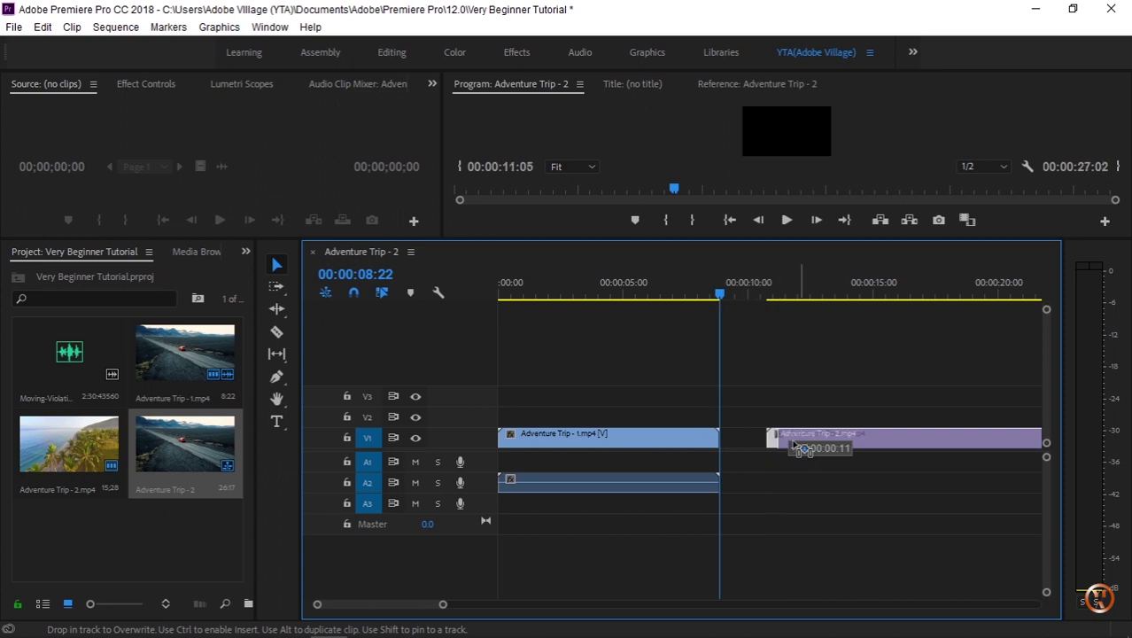
drag(785, 449, 782, 448)
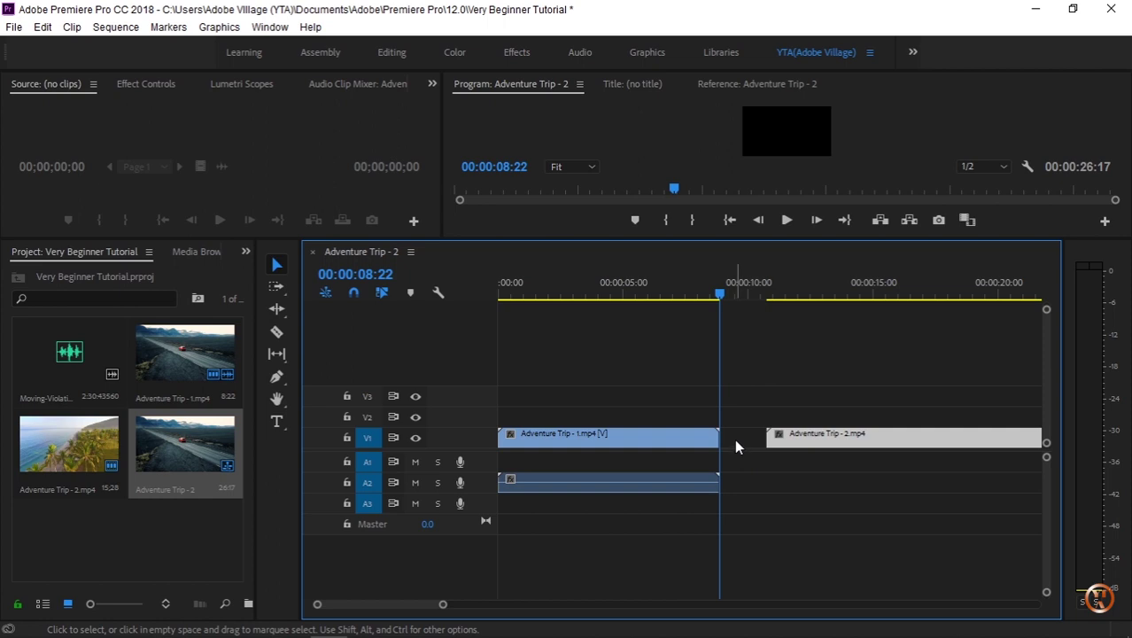
click(735, 445)
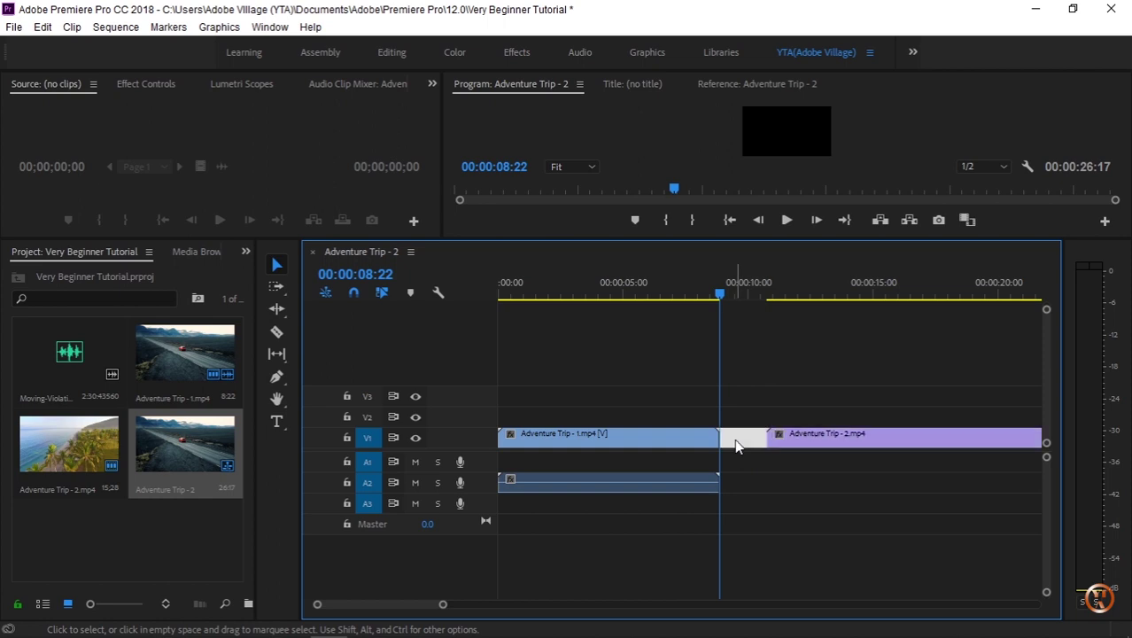
right_click(735, 446)
click(805, 454)
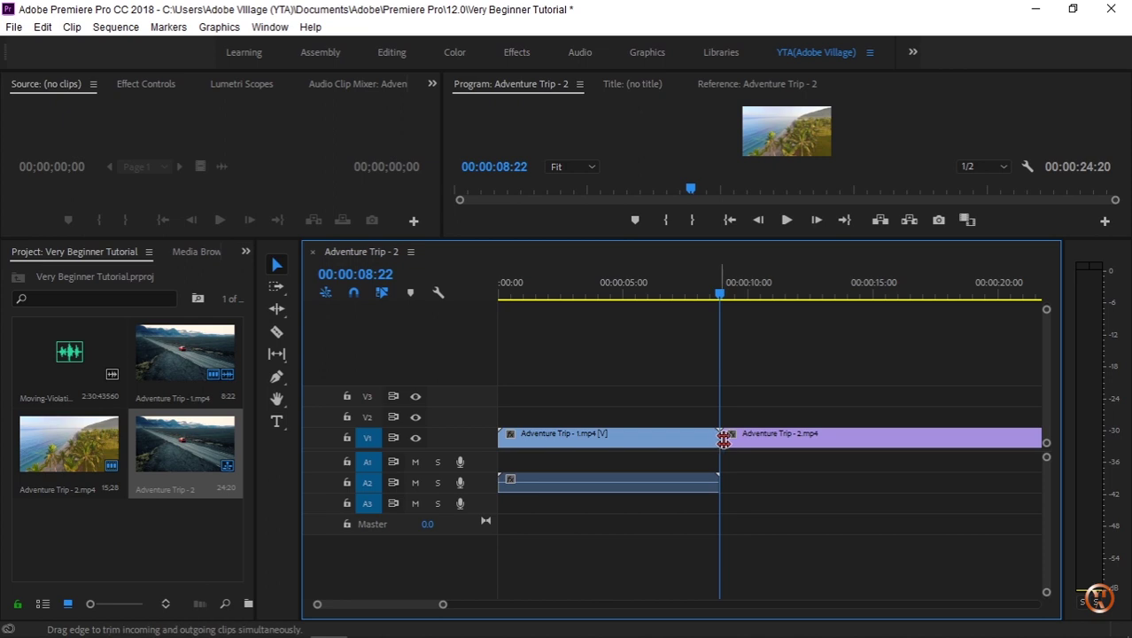
Ripple-trim Adventure Trip - 1's end and ripple-delete the leftover gap, so Adventure Trip - 2 starts at 00:00:06:18
drag(731, 436, 746, 436)
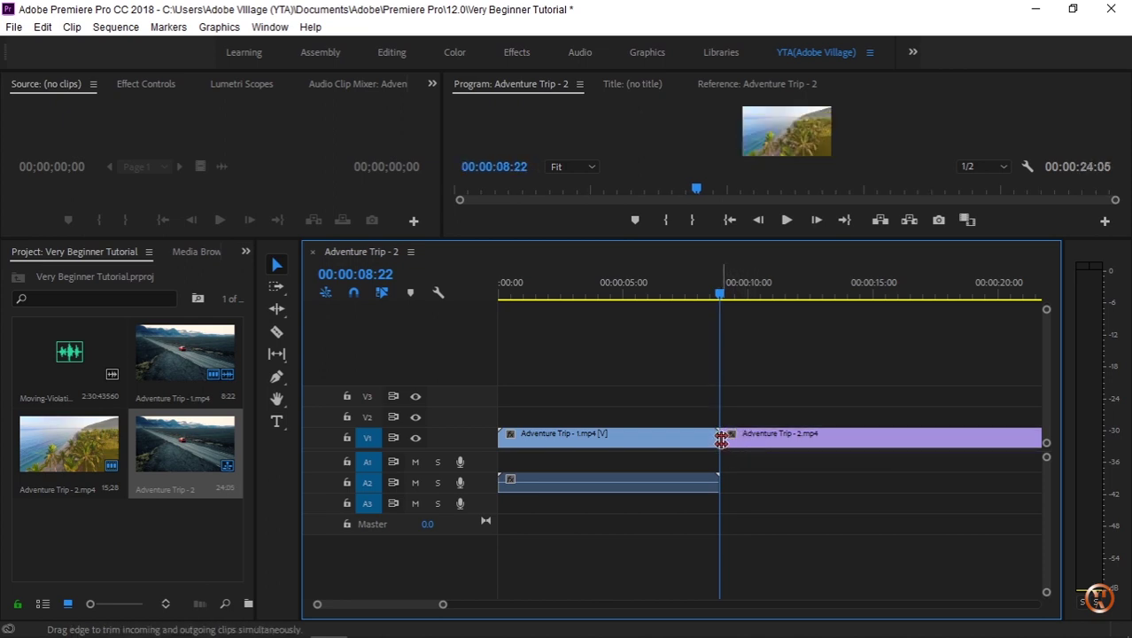
drag(715, 436, 695, 436)
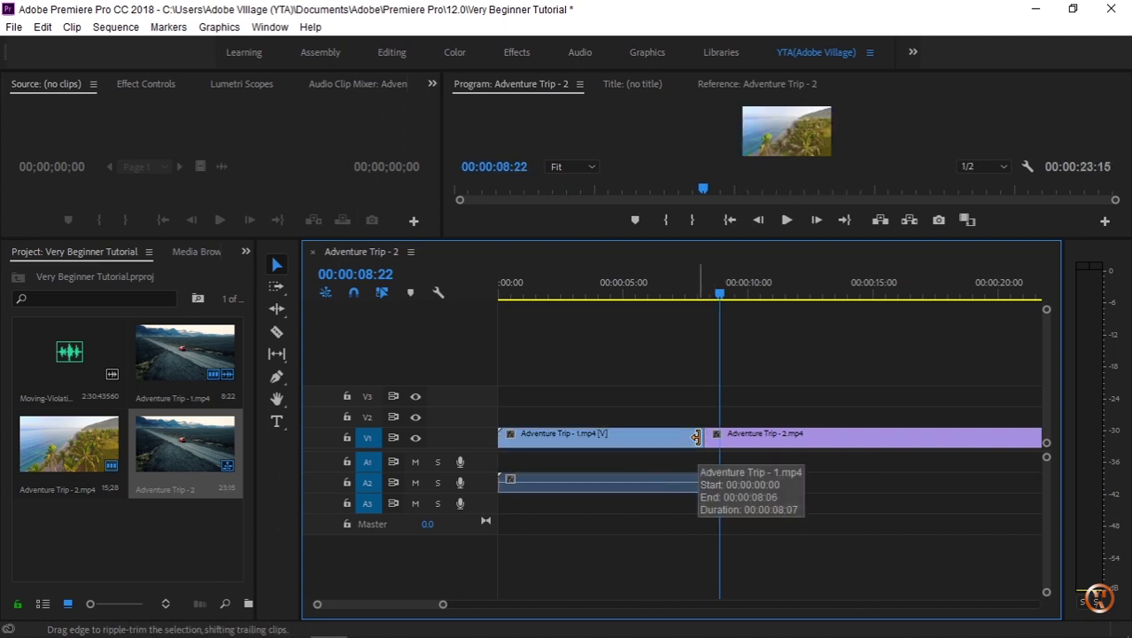
drag(694, 436, 688, 437)
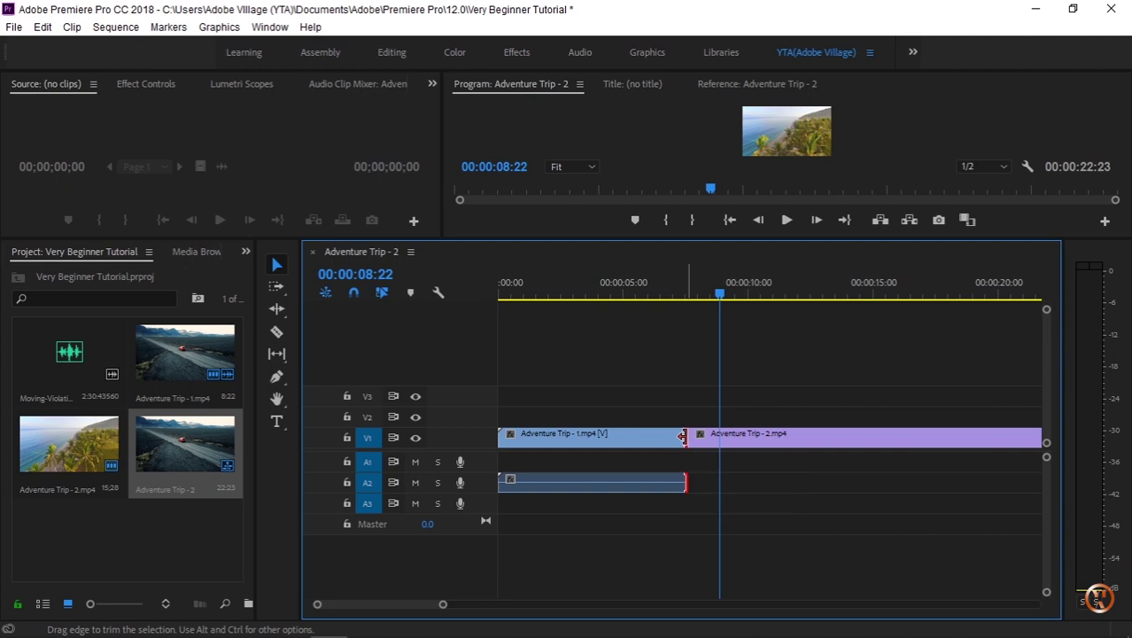
drag(685, 483, 668, 490)
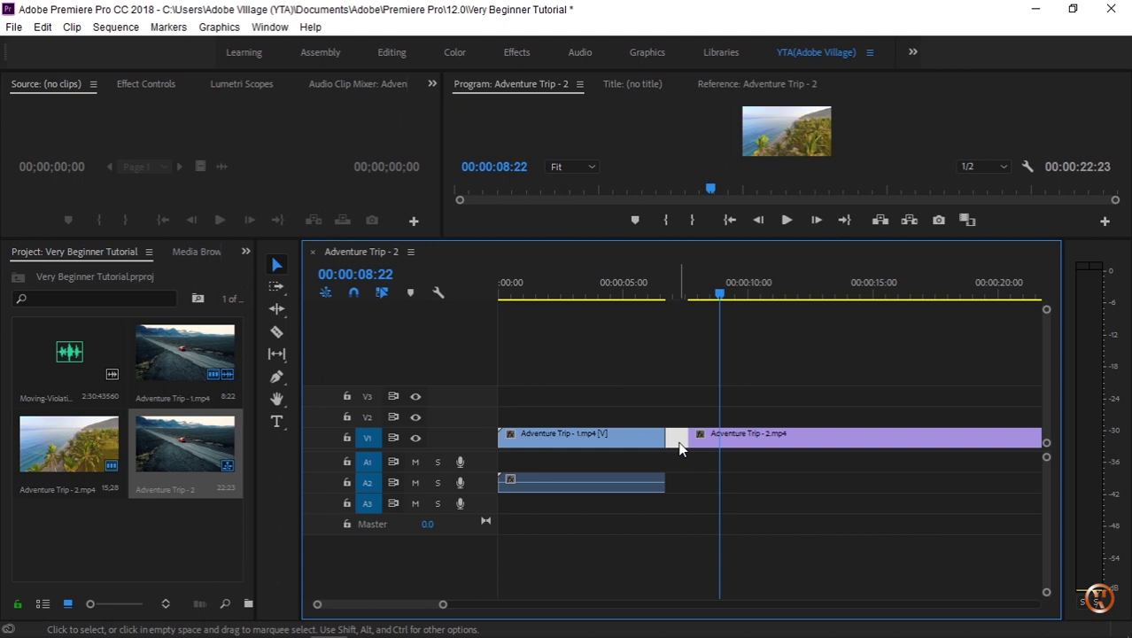
right_click(679, 447)
click(700, 453)
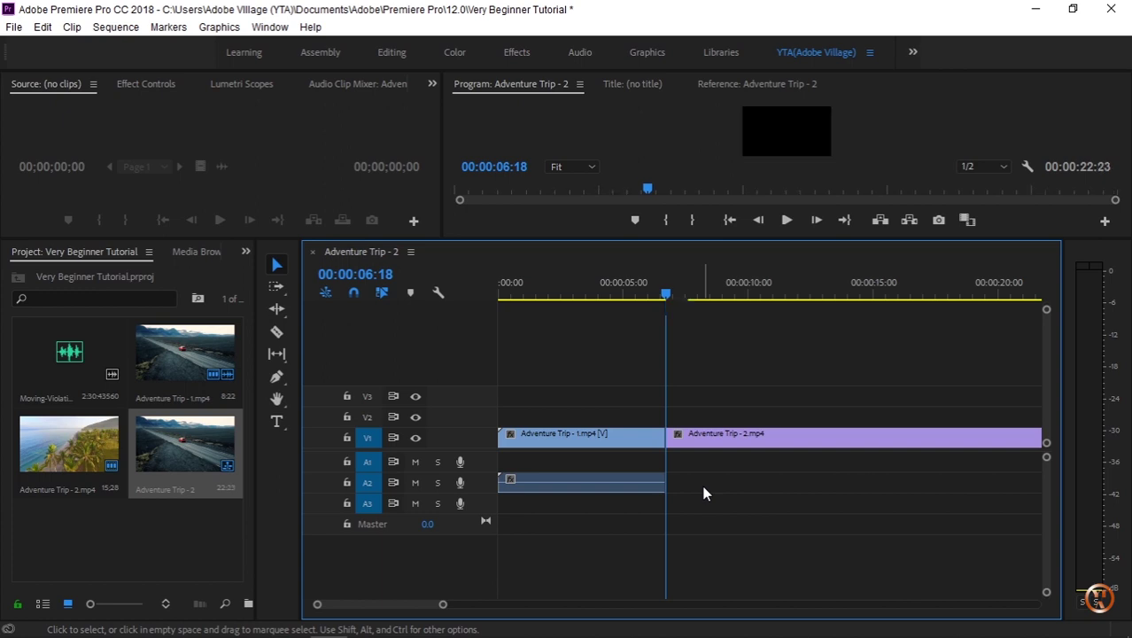
Extend Adventure Trip - 1 to about 00:00:08:06, then enlarge the Program monitor
drag(665, 483, 700, 485)
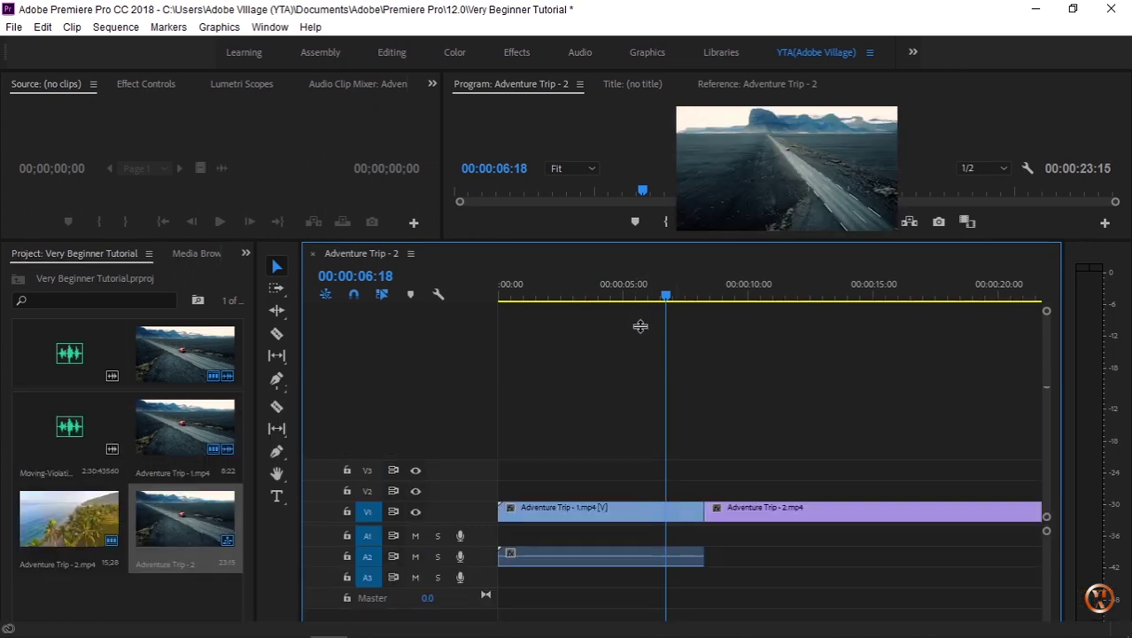
drag(641, 326, 636, 337)
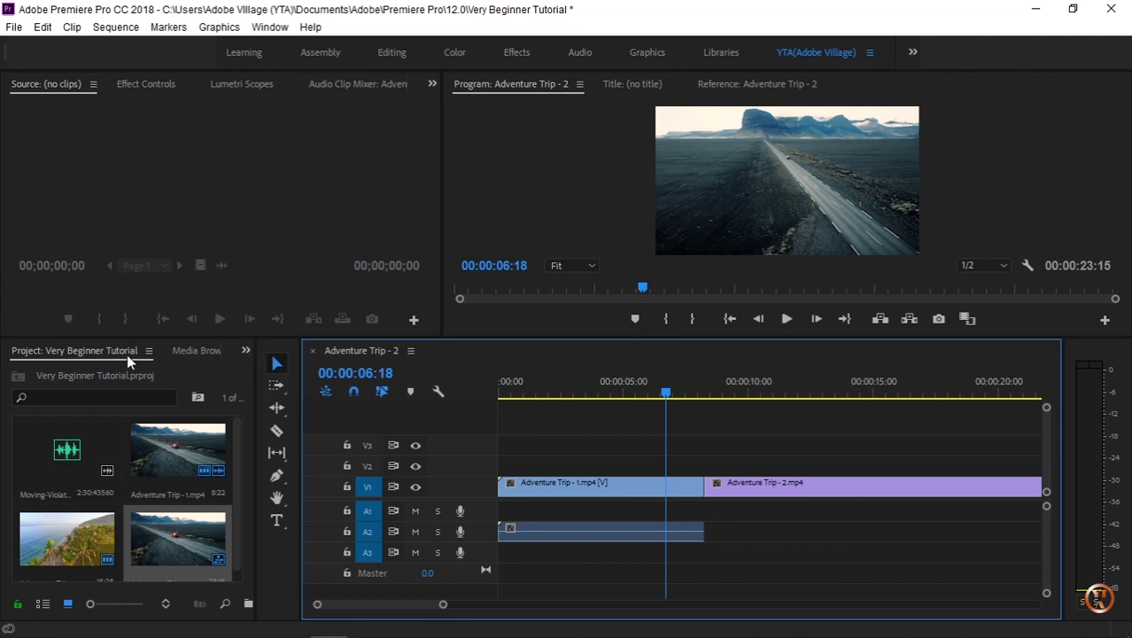
Show the Effects panel in the left panel group in place of the Project bin
click(189, 351)
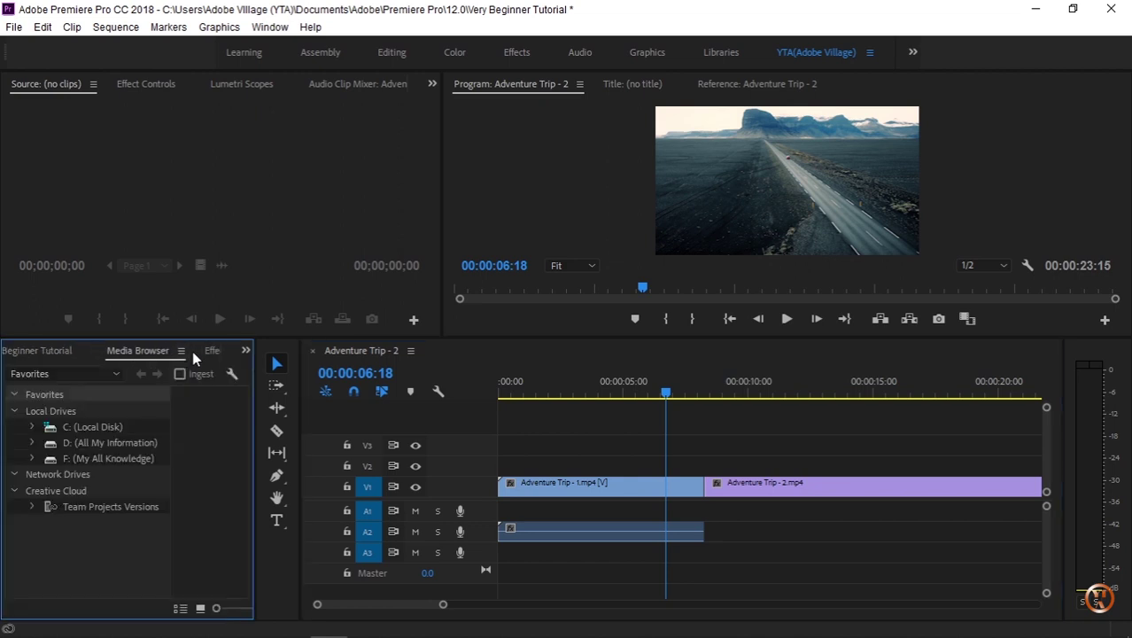
click(211, 352)
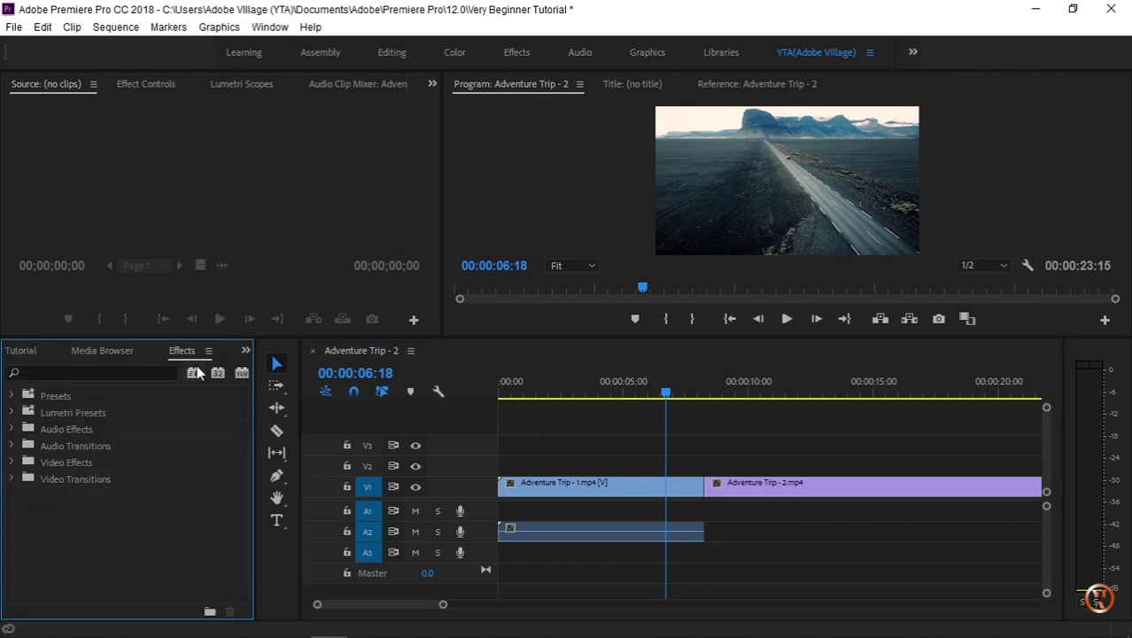
click(246, 351)
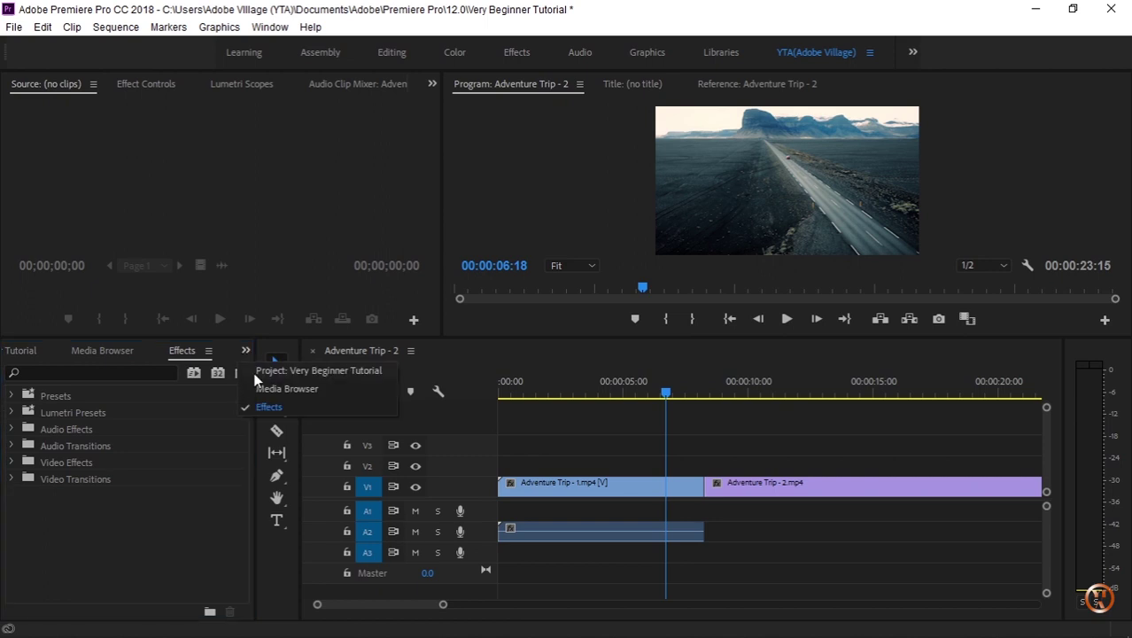
click(259, 370)
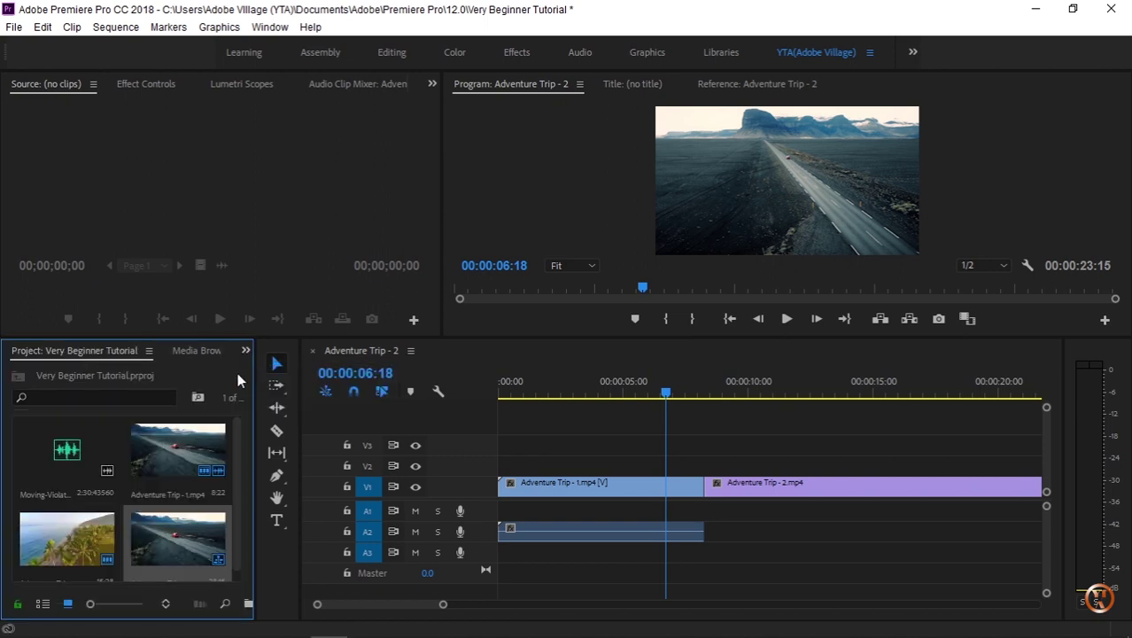
click(245, 350)
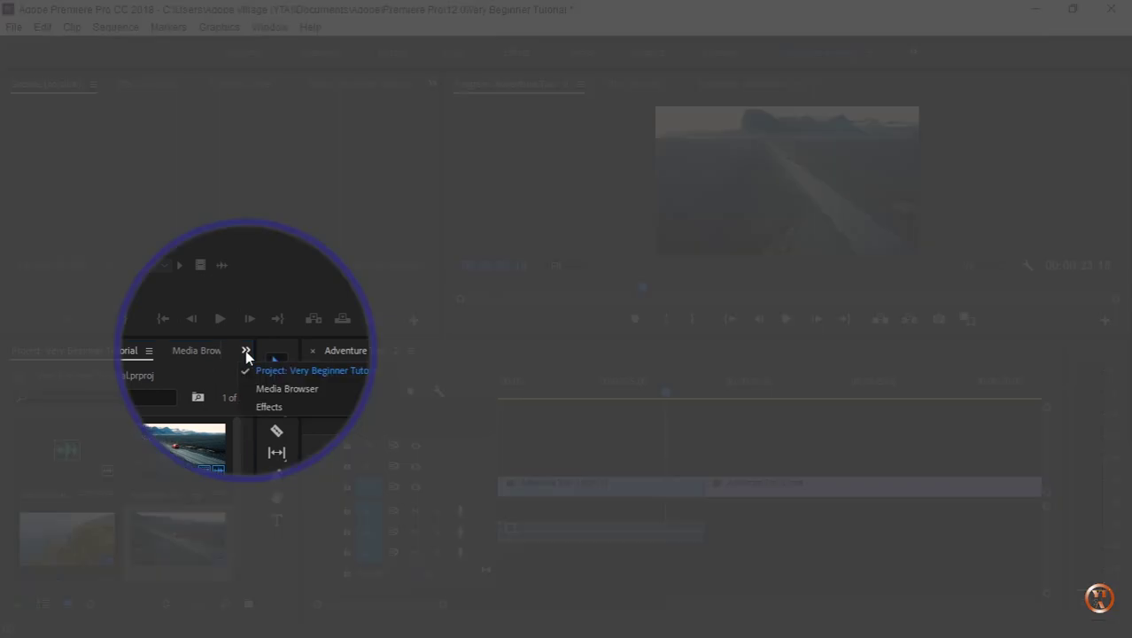
click(261, 405)
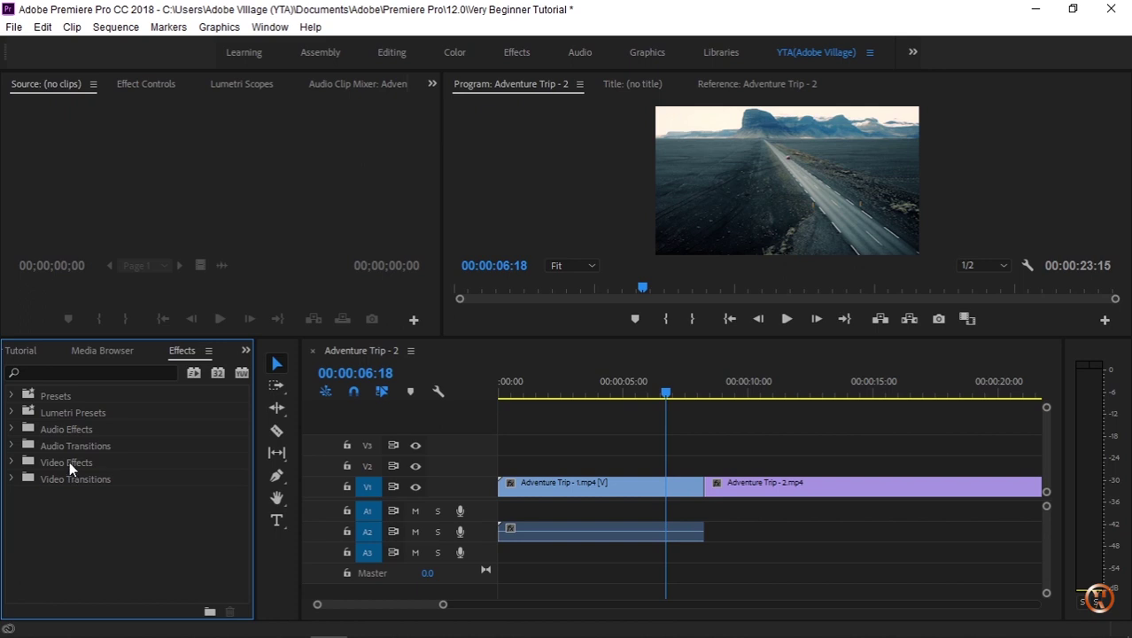
Expand Video Transitions > Dissolve in the Effects panel
click(14, 481)
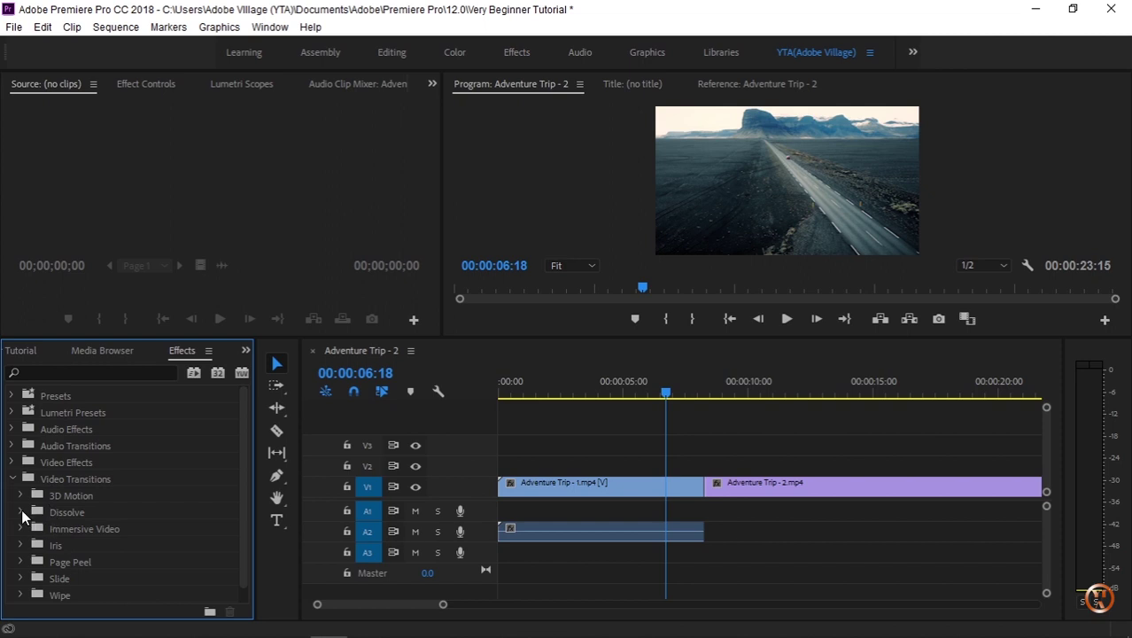
click(26, 512)
drag(241, 455, 241, 478)
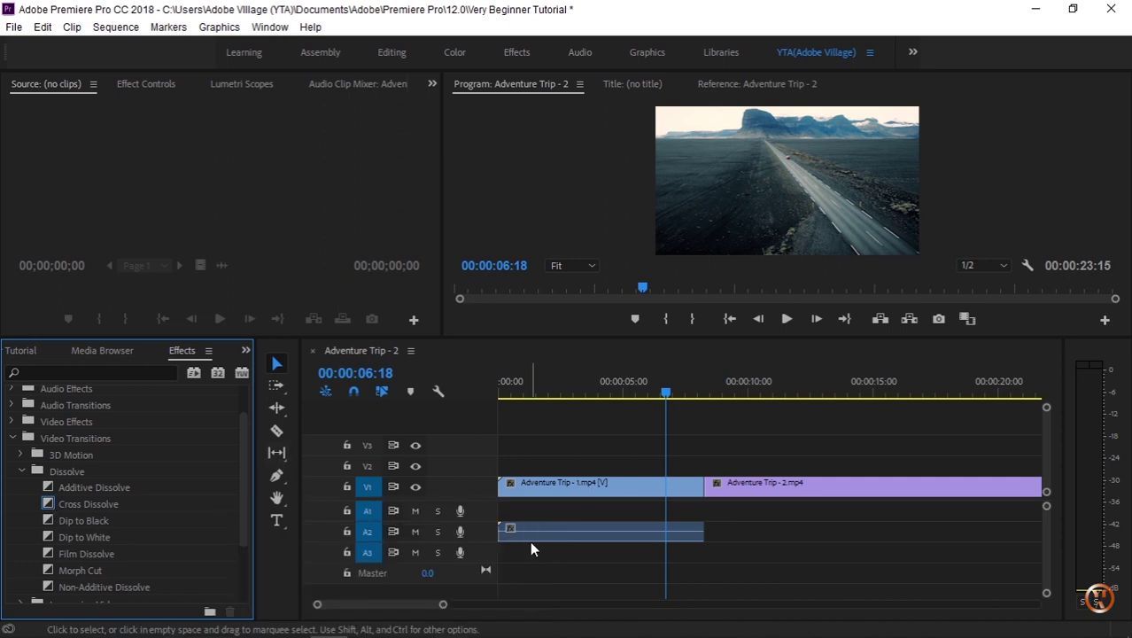
Select the start edit point of Adventure Trip - 1 and check its edit options
click(503, 486)
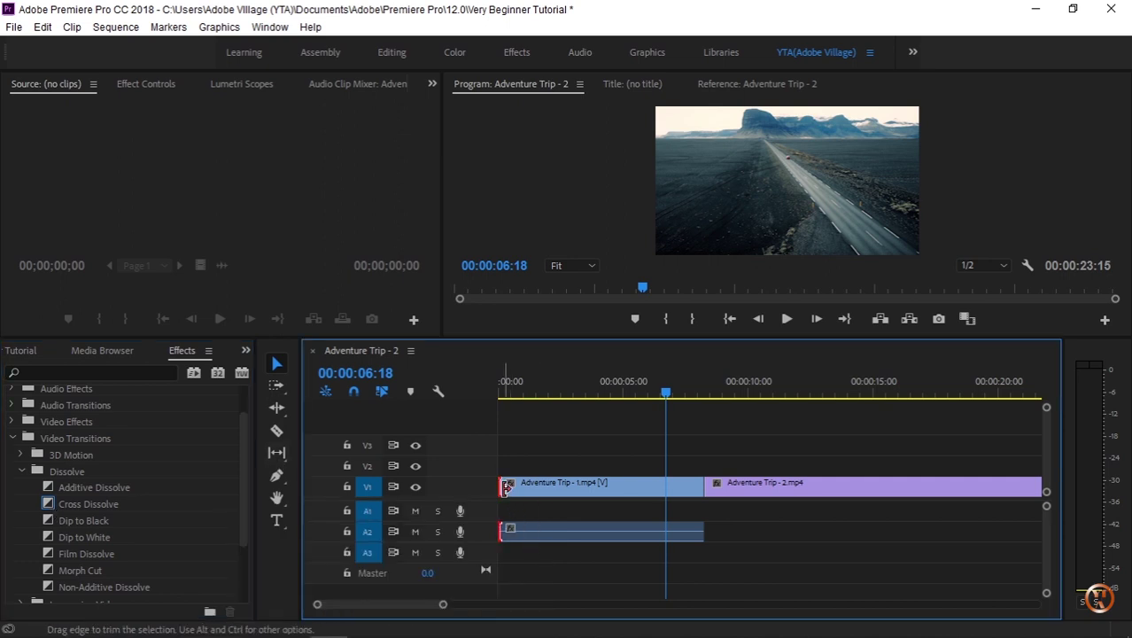
right_click(506, 486)
key(Escape)
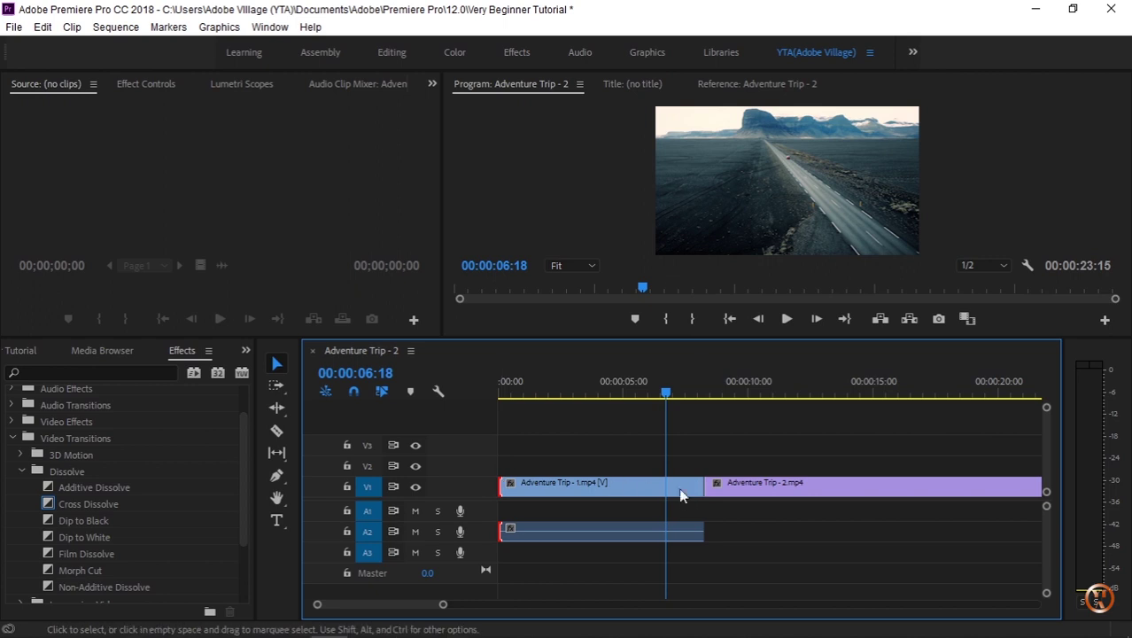
Apply default transitions at the clip start, then set Additive Dissolve as the default transition
right_click(503, 485)
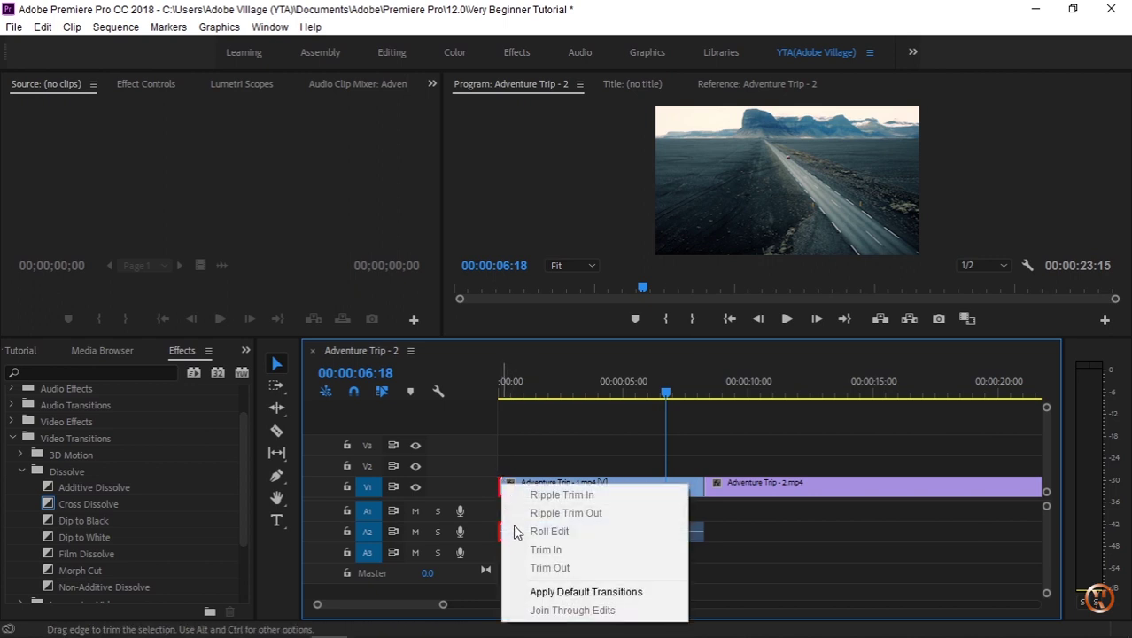
click(537, 592)
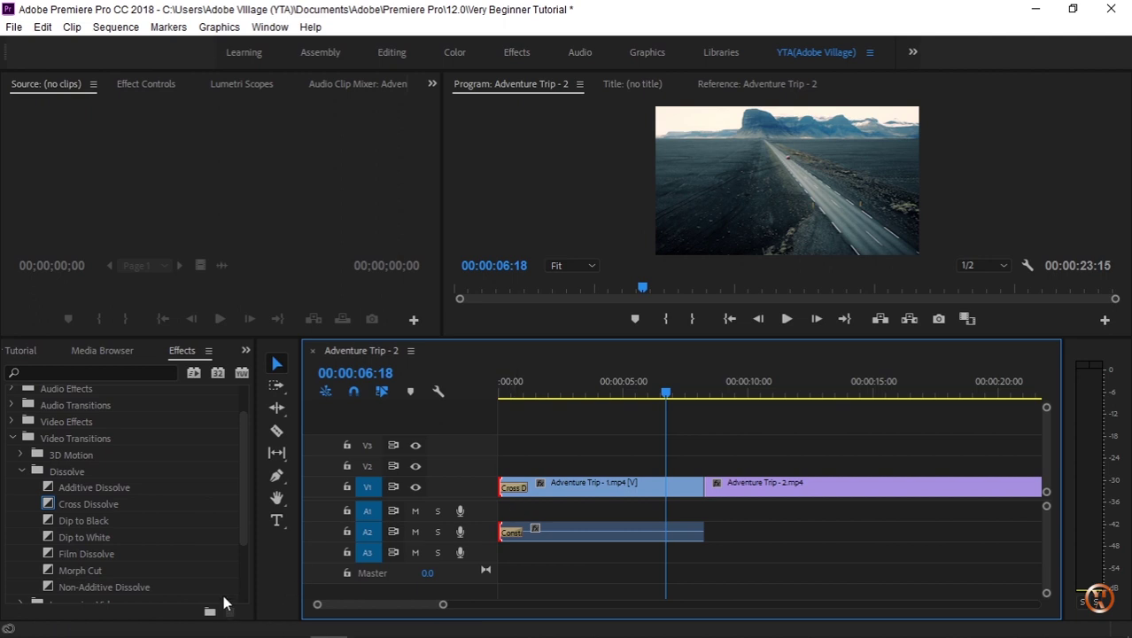
click(106, 488)
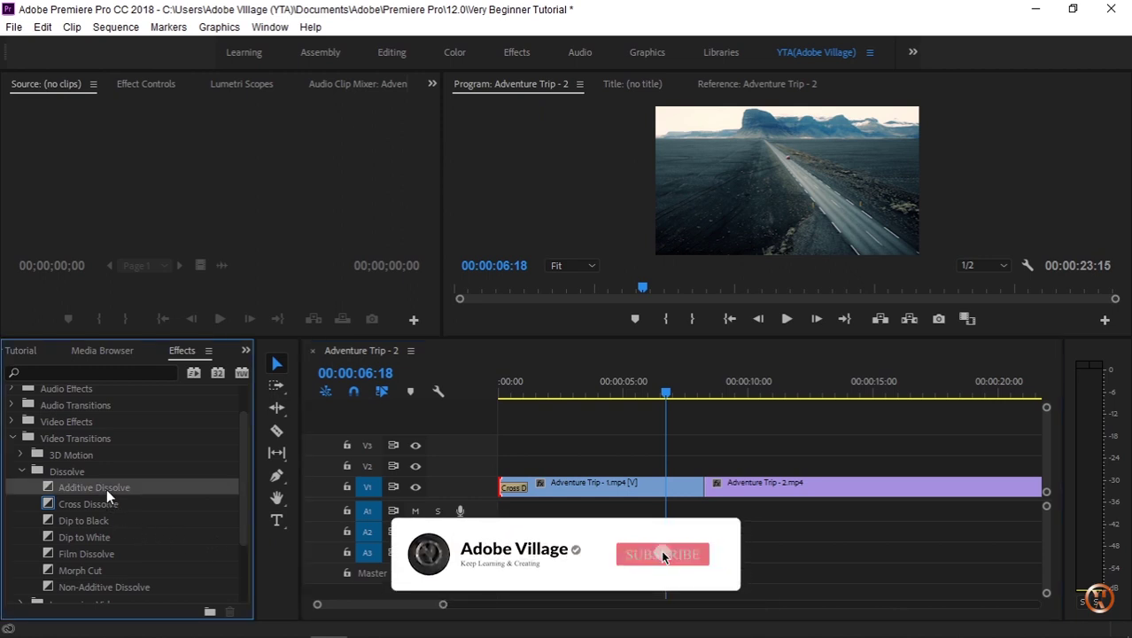
right_click(106, 488)
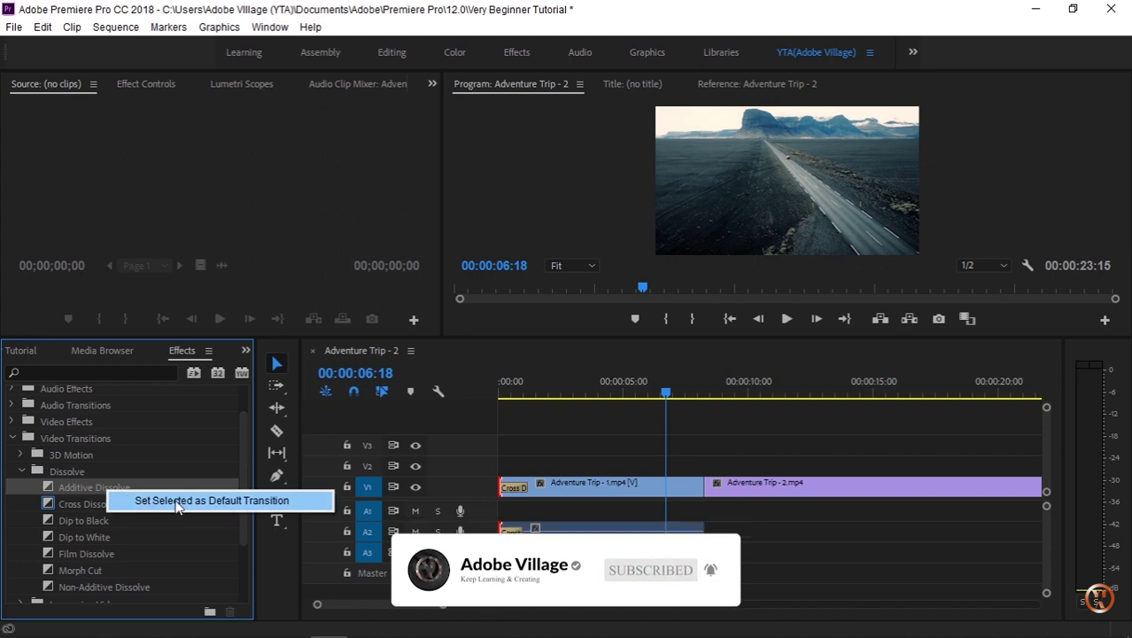
click(177, 503)
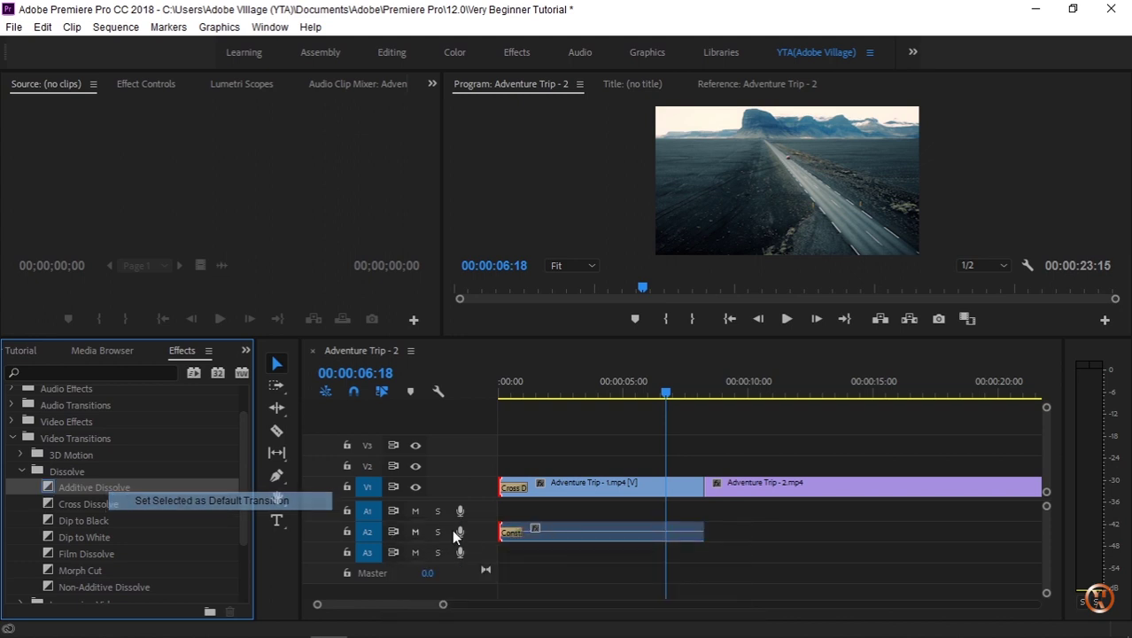
Apply Additive Dissolve to the start of Adventure Trip - 1 and return to the sequence start
right_click(503, 489)
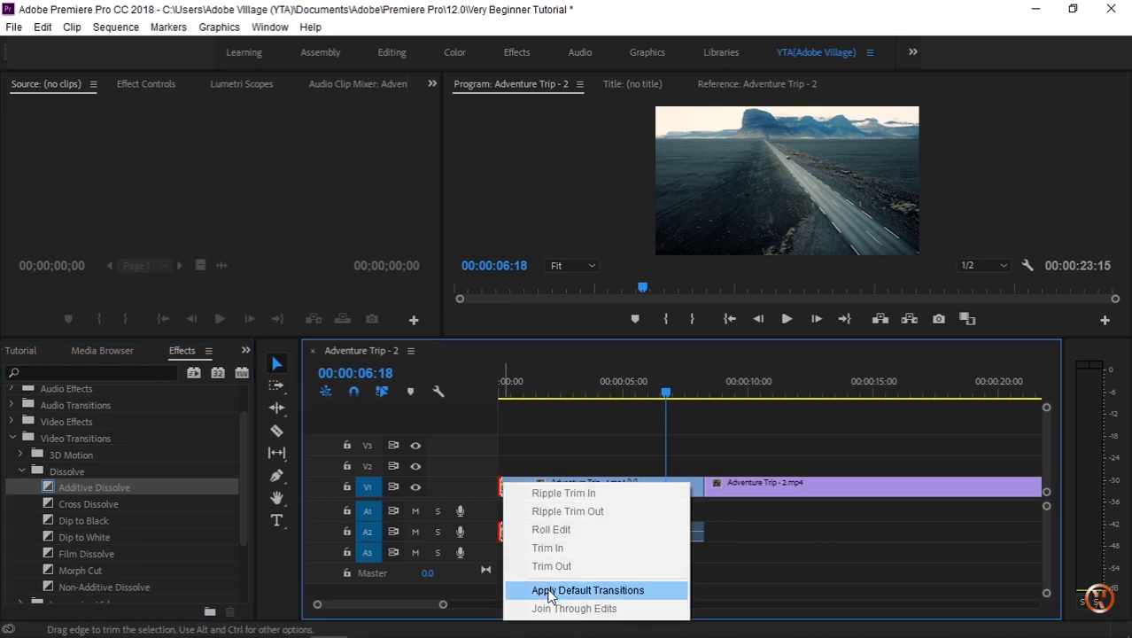
click(542, 590)
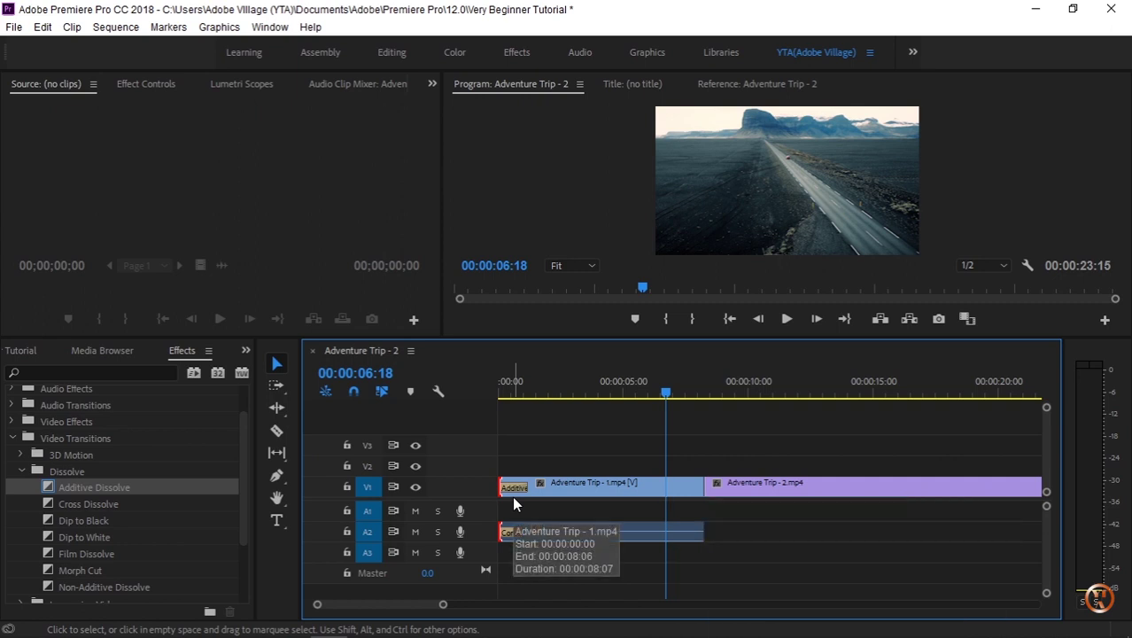
key(Home)
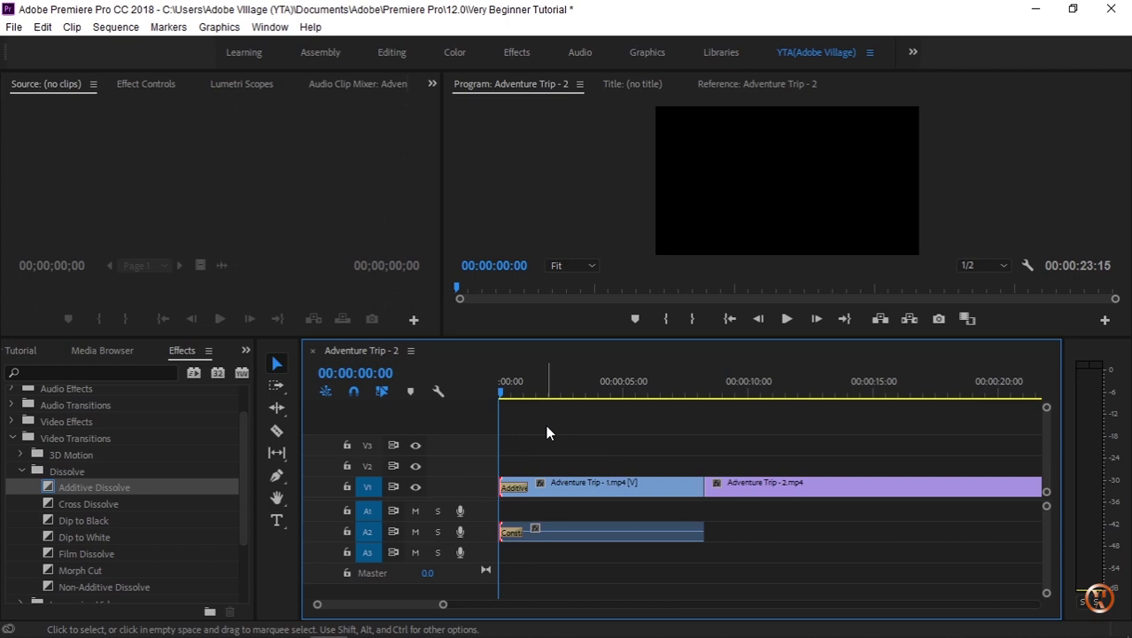
click(786, 320)
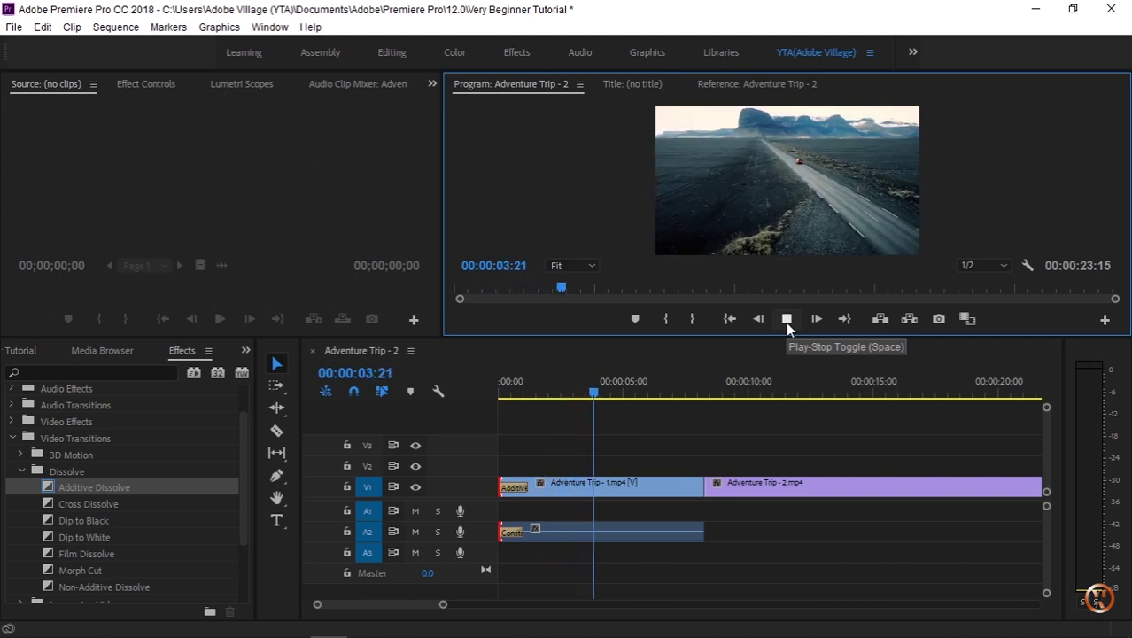
click(786, 322)
click(95, 523)
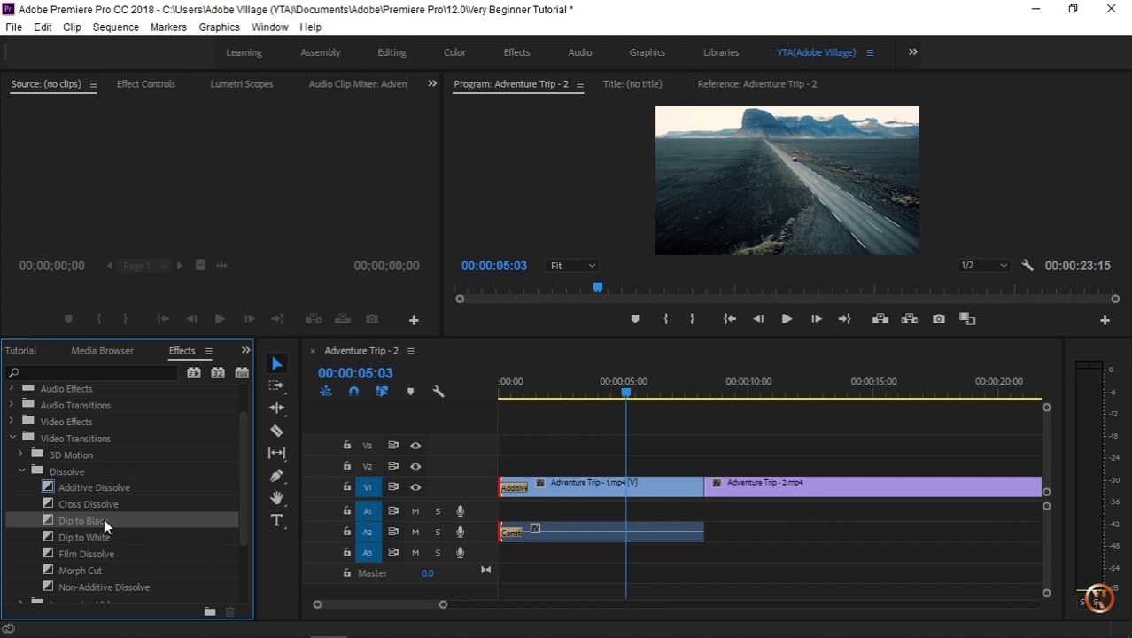
drag(104, 521, 705, 488)
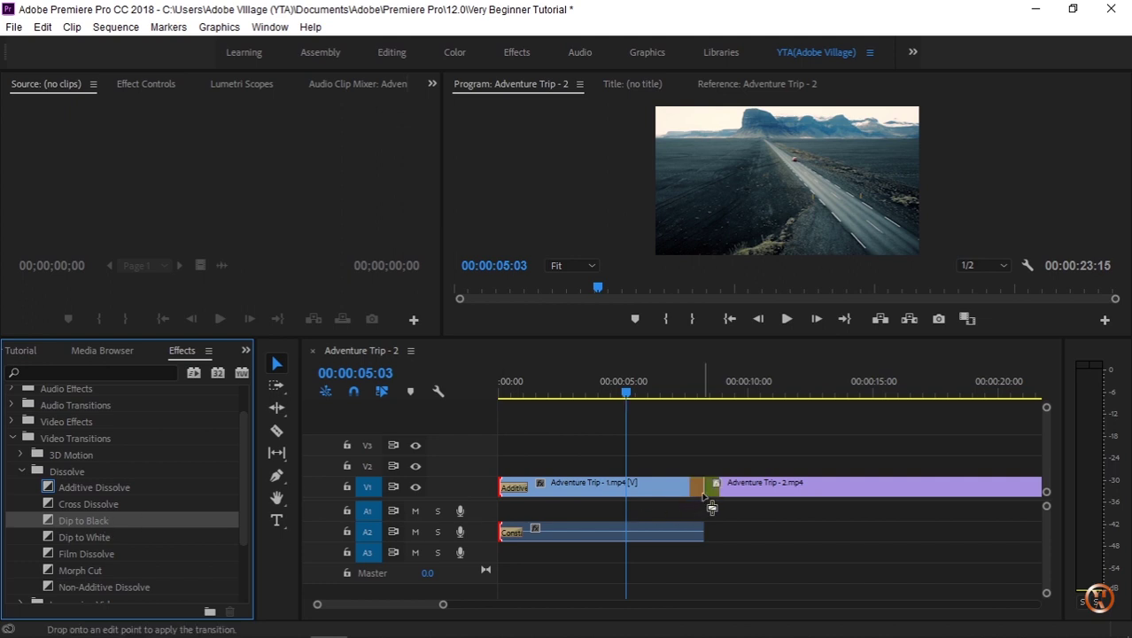
click(785, 319)
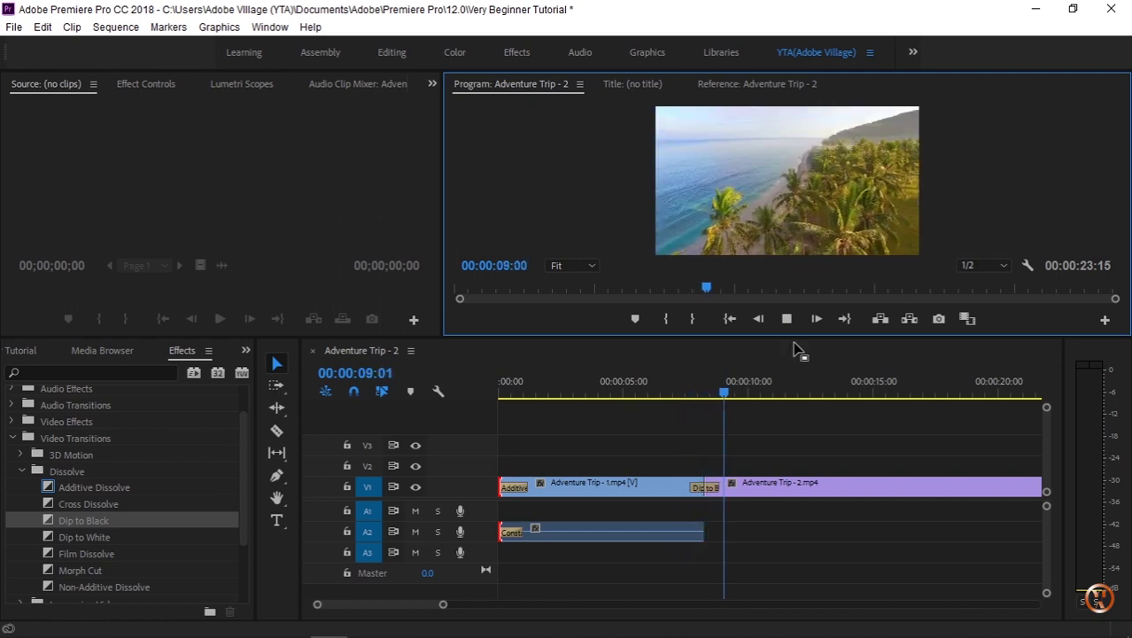
key(space)
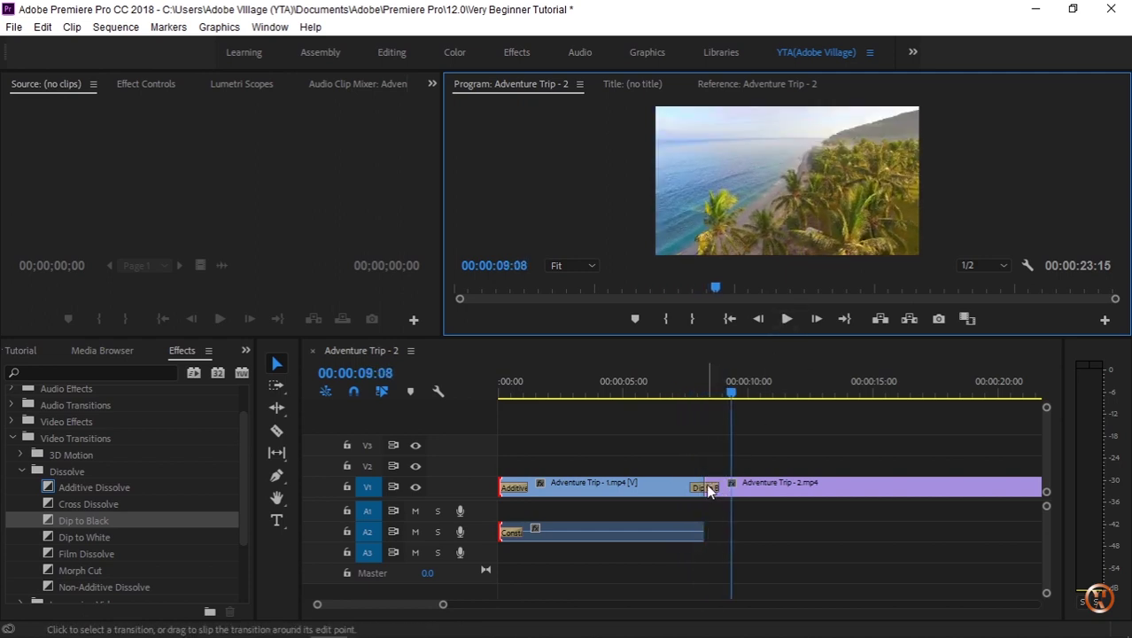
click(711, 483)
key(Delete)
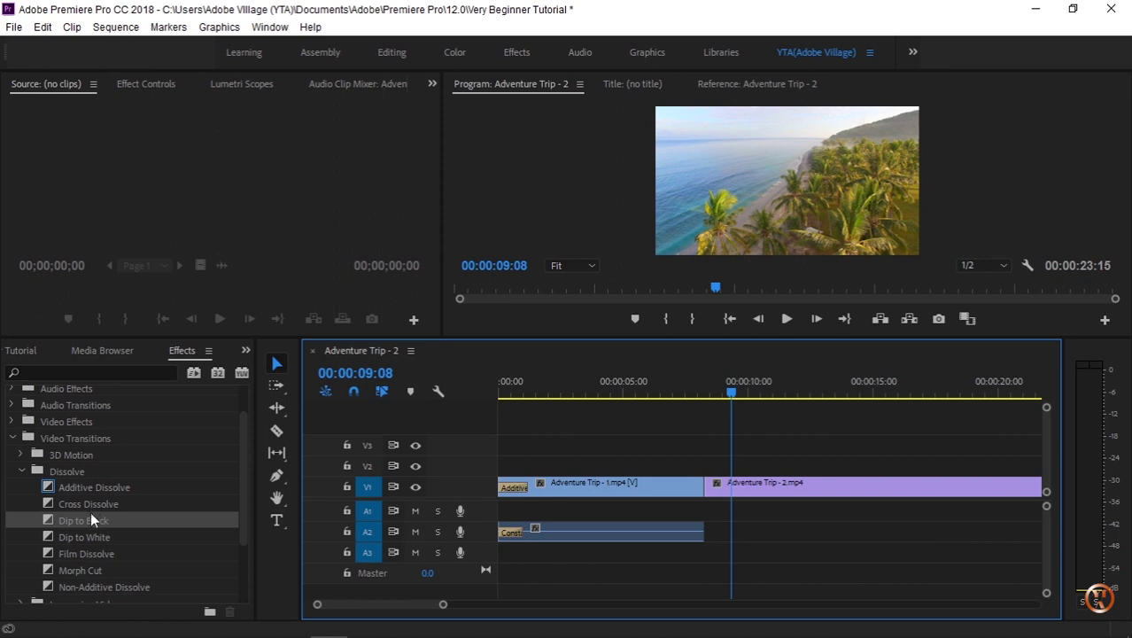
Drop Dip to White onto the cut between the two Adventure Trip clips
drag(84, 537, 701, 485)
click(697, 393)
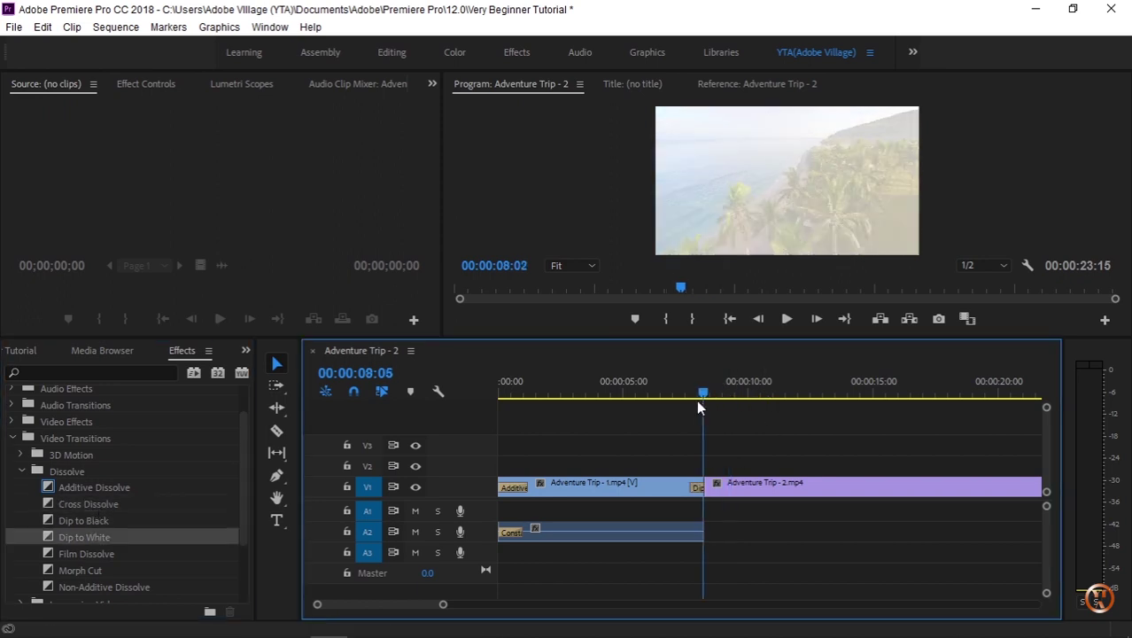
drag(443, 604, 438, 604)
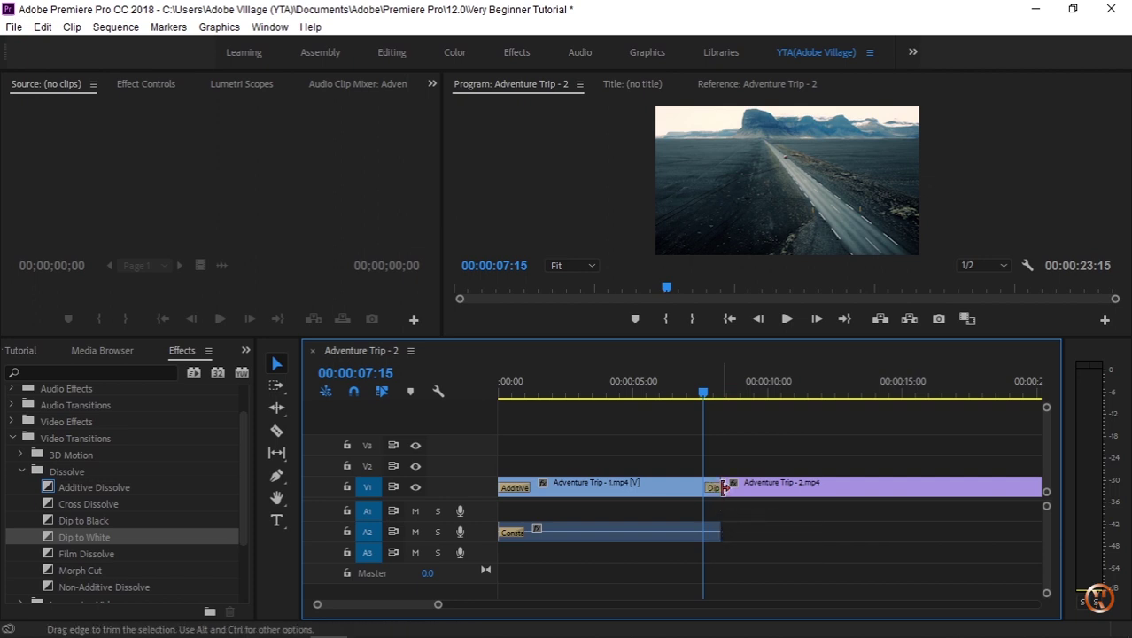
Keep the 15-frame duration and show Dip to White in Effect Controls
mouse_move(713, 488)
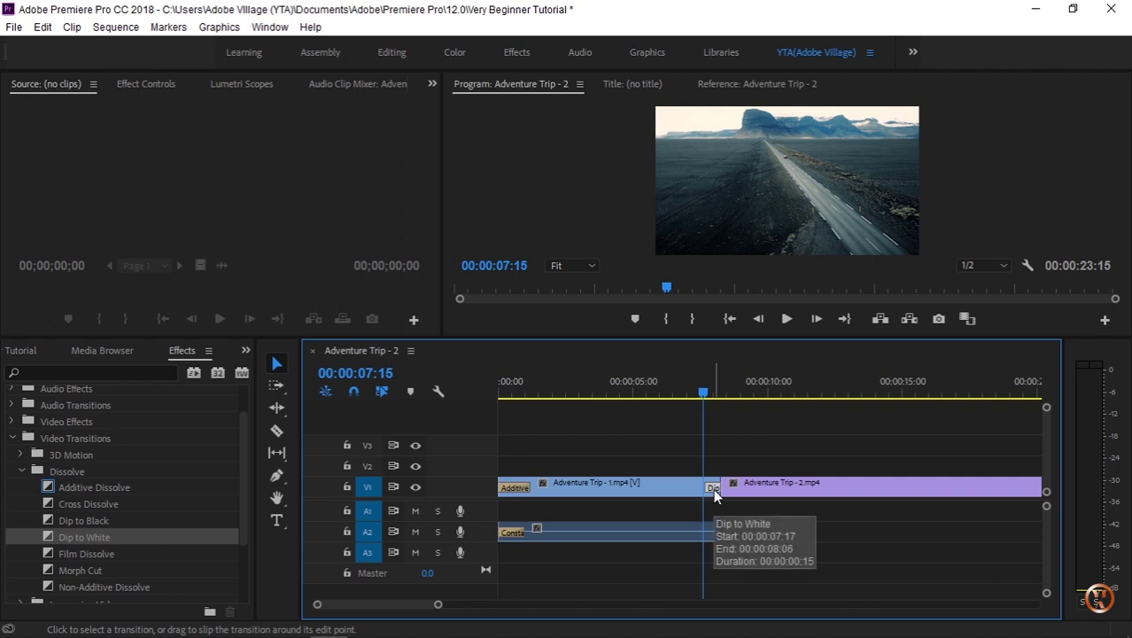
double_click(713, 489)
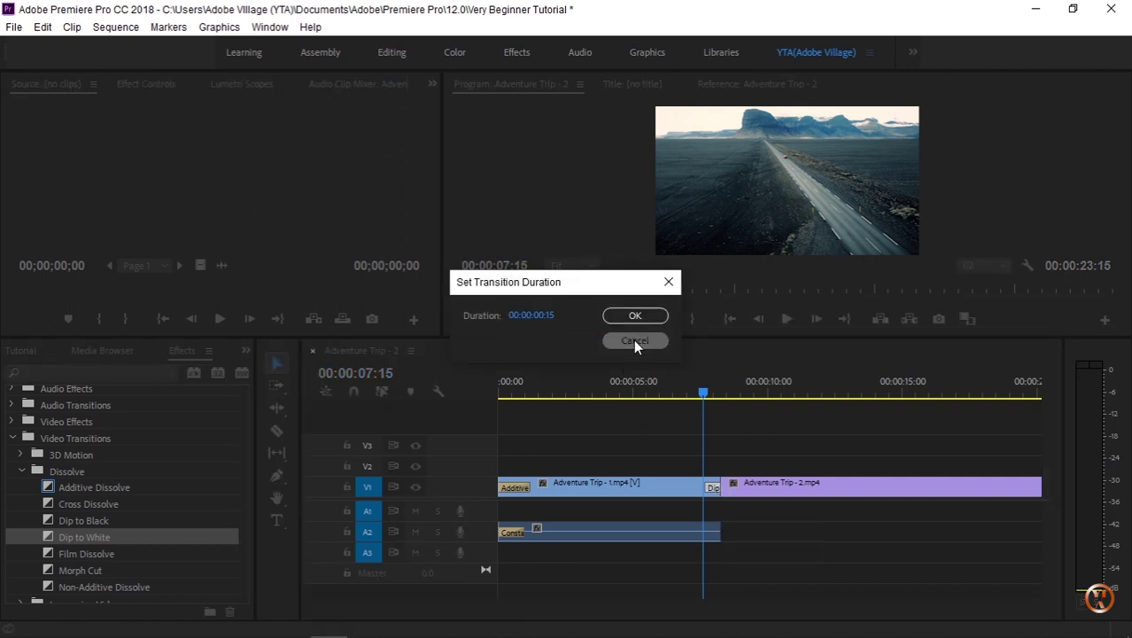
click(635, 341)
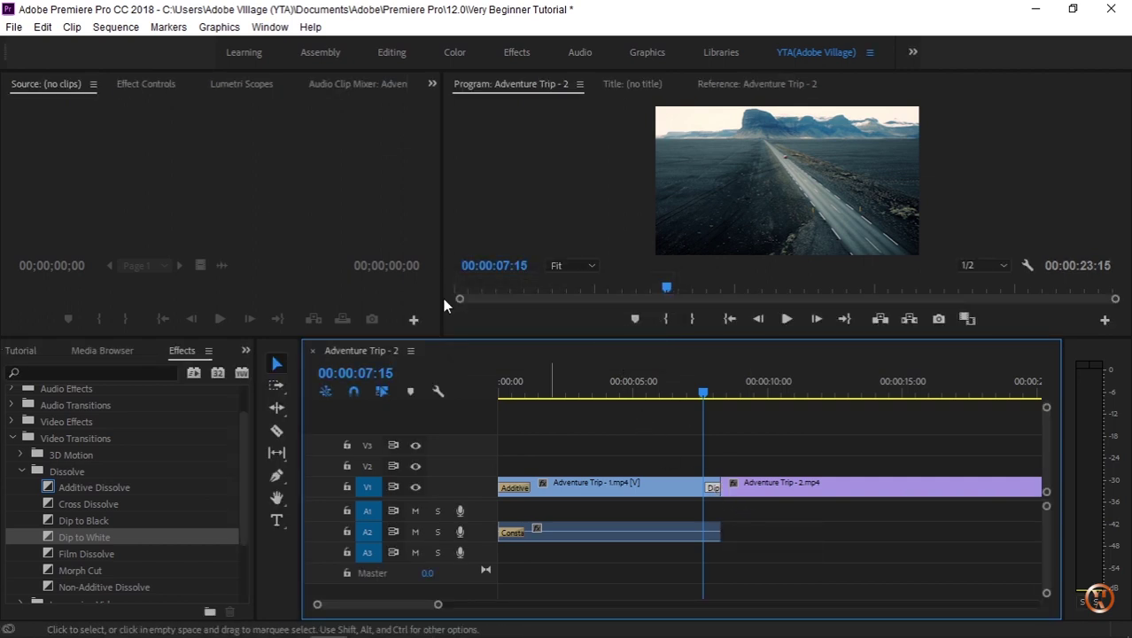
click(142, 84)
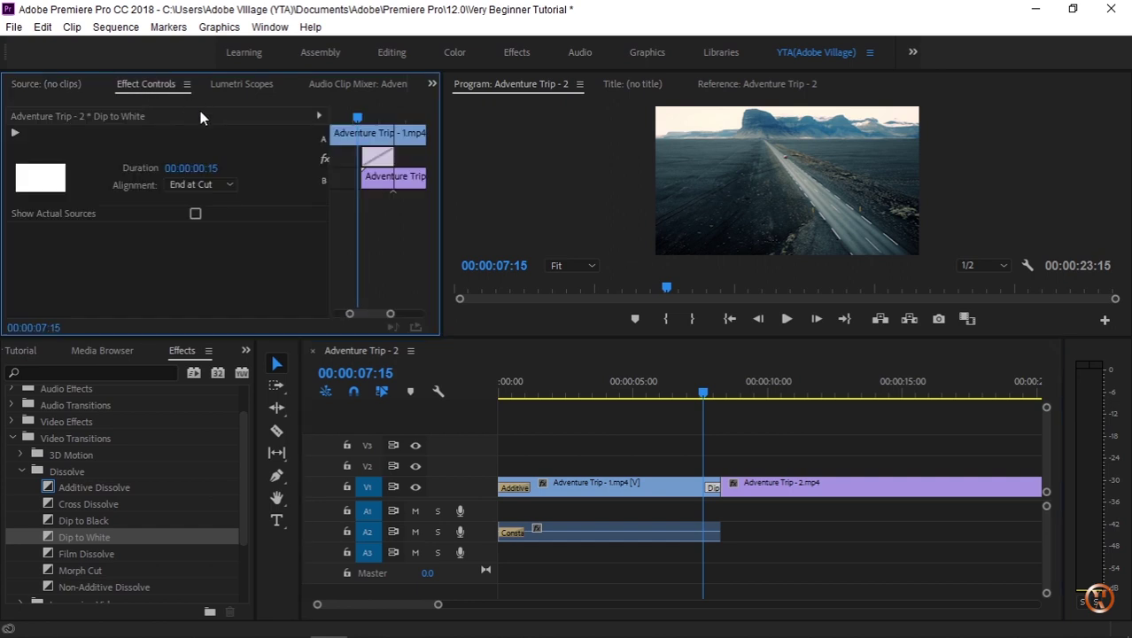
Set the Dip to White alignment to Center at Cut
click(188, 188)
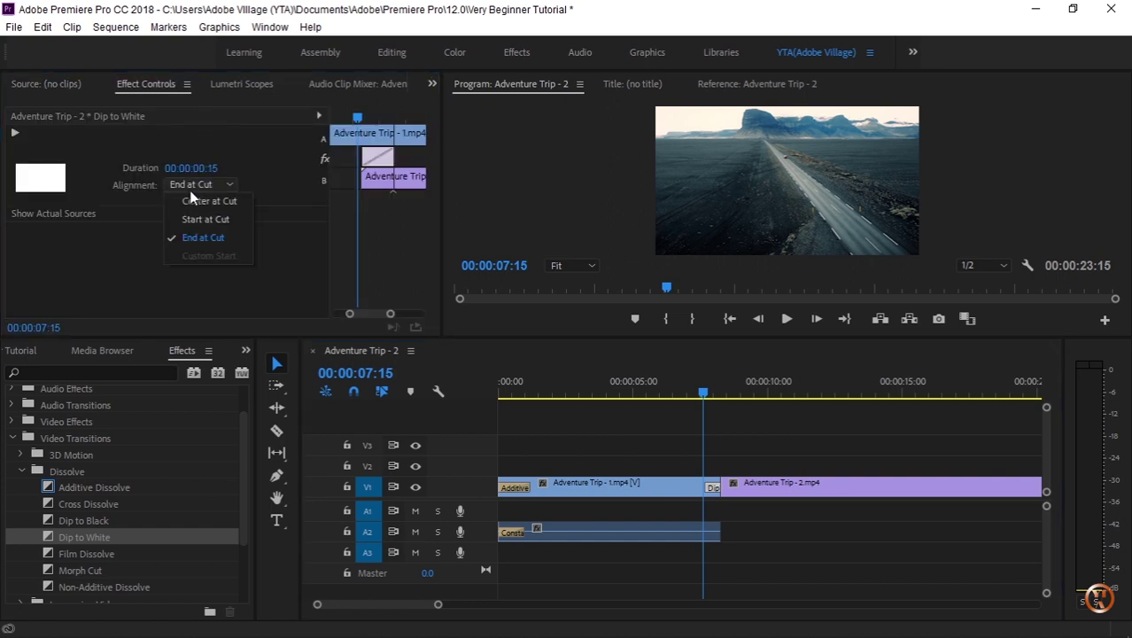
click(198, 203)
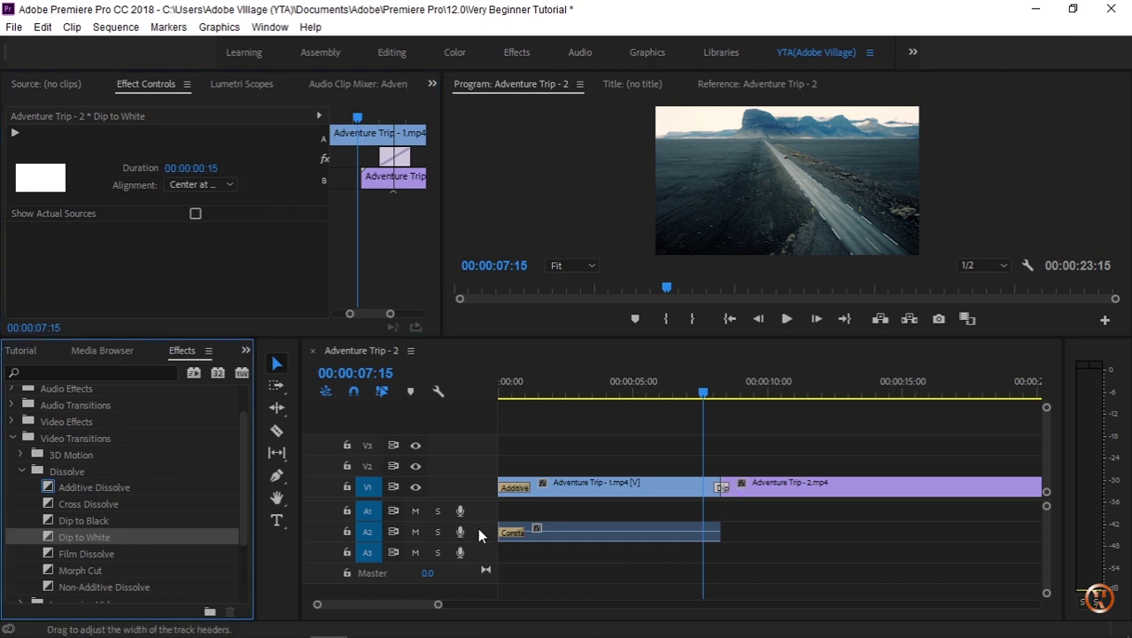
Place the music clip from the Project bin on track A1 and refit the timeline zoom
click(30, 350)
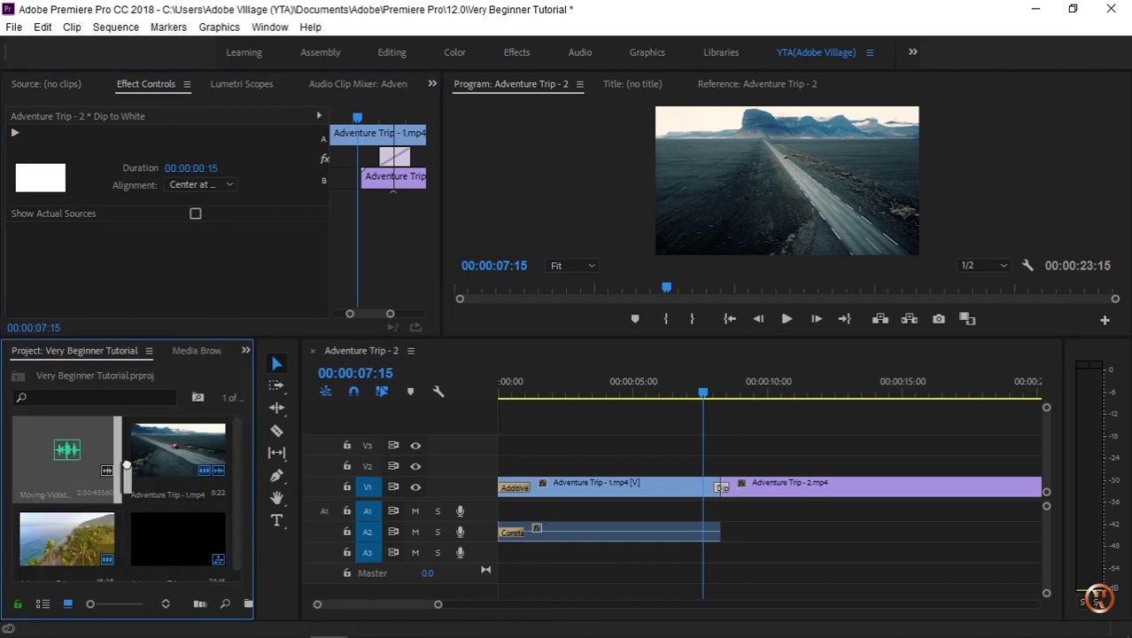
drag(279, 472, 501, 515)
drag(438, 604, 699, 595)
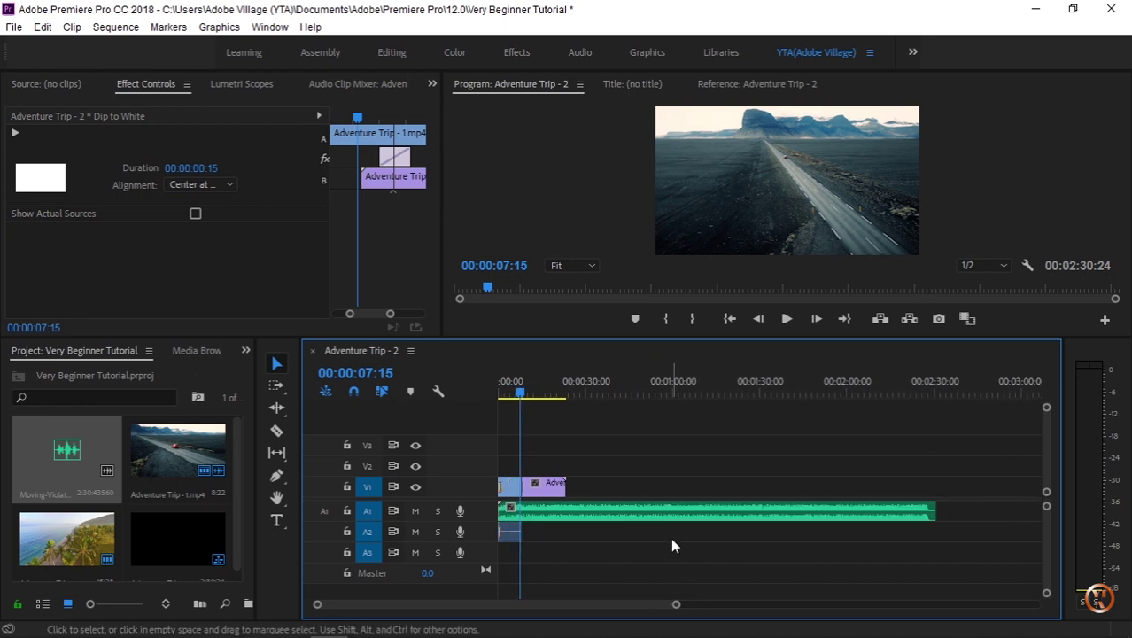
drag(676, 609, 503, 605)
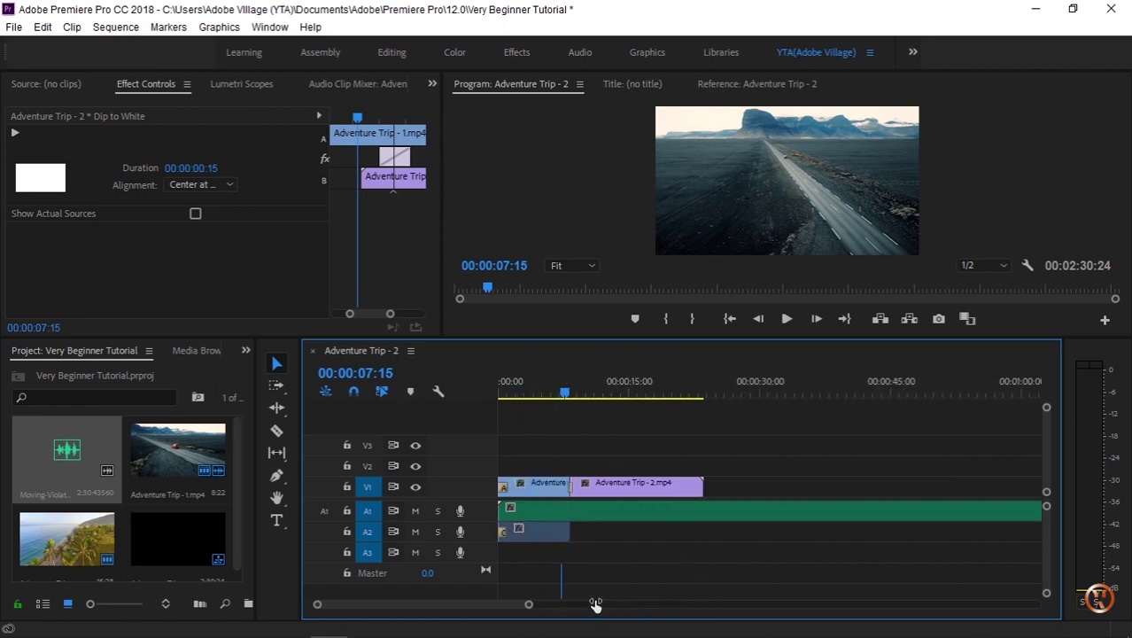
drag(585, 396, 498, 396)
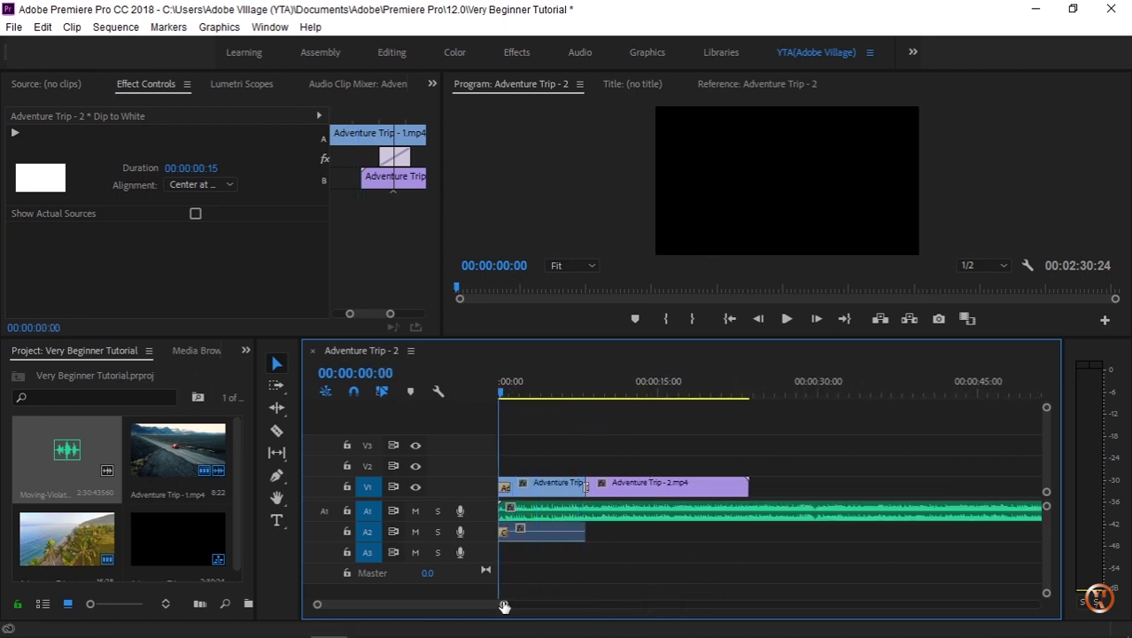
drag(504, 605, 472, 604)
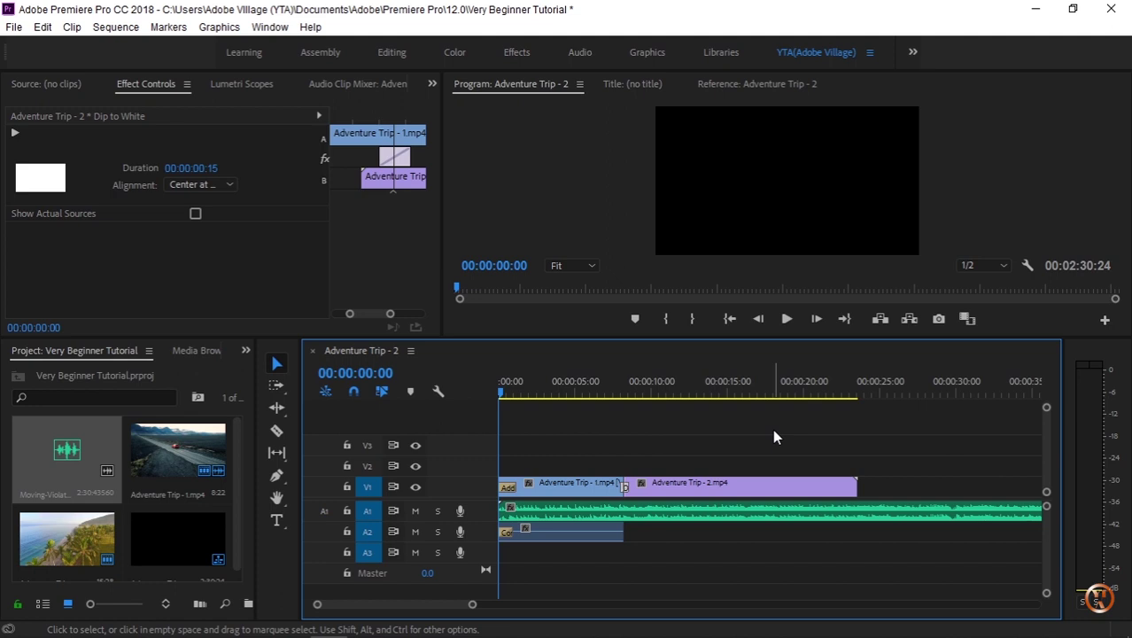
Play the sequence with its new music, enlarge the Program monitor, then stop playback
key(space)
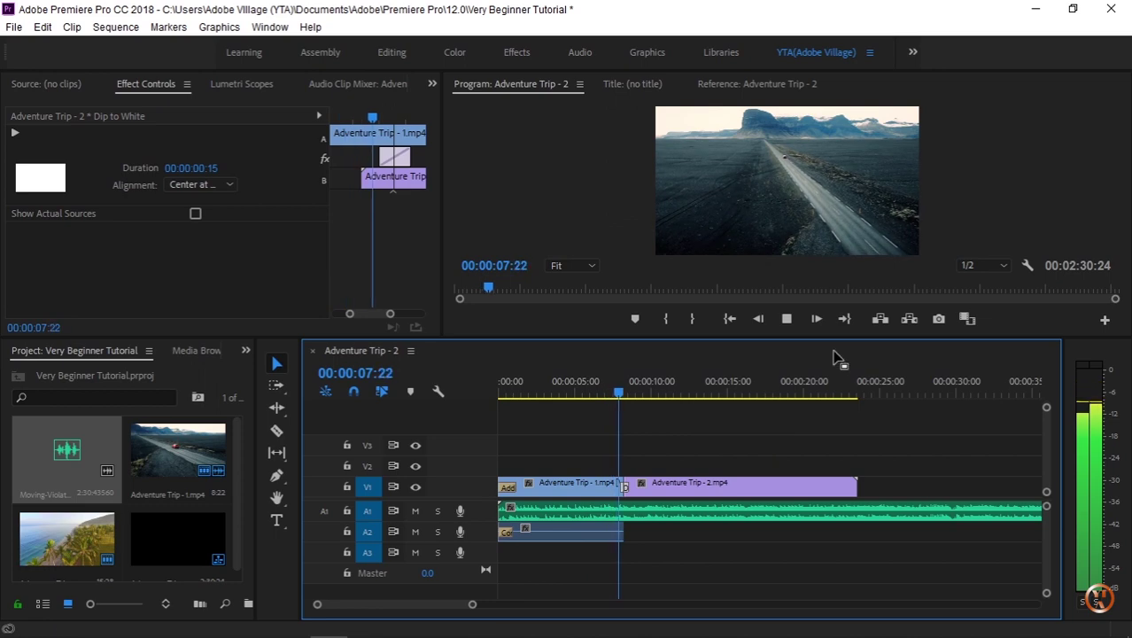
drag(818, 336, 818, 436)
click(793, 426)
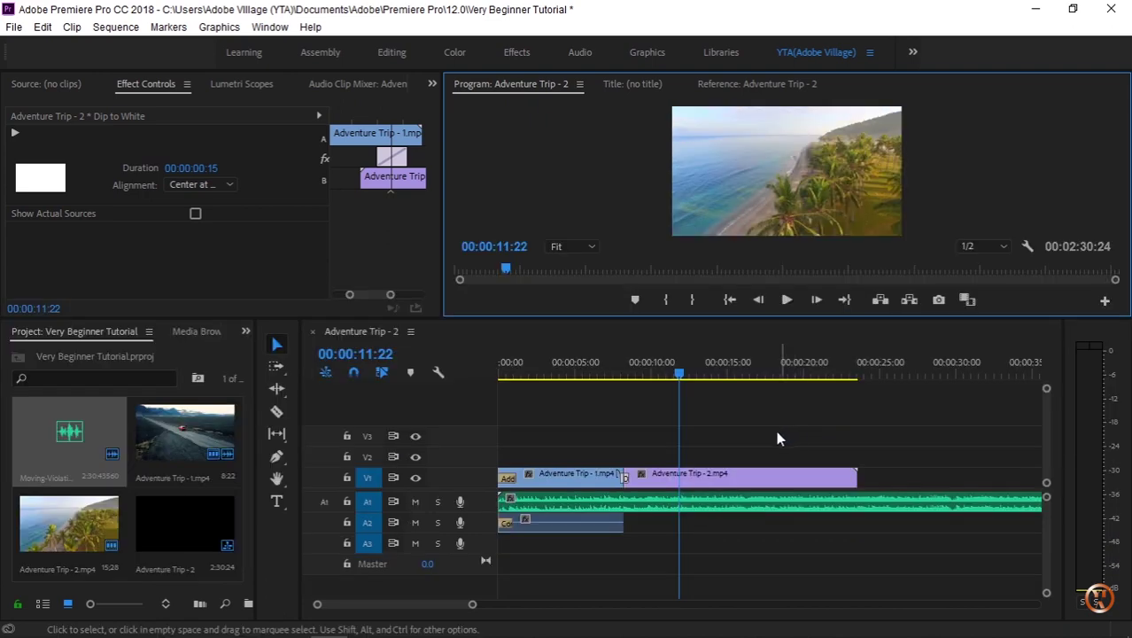
Fit the sequence in view, move Adventure Trip - 2.mp4 to 00:00:08:07, and take the Razor tool
drag(476, 605, 490, 605)
key(equal)
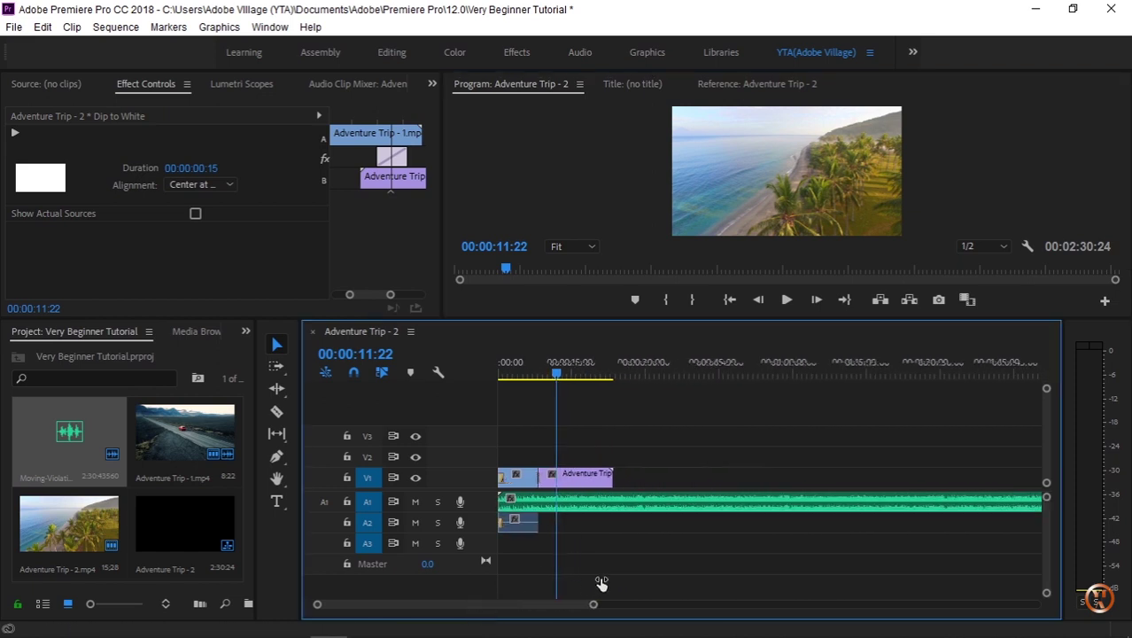
key(minus)
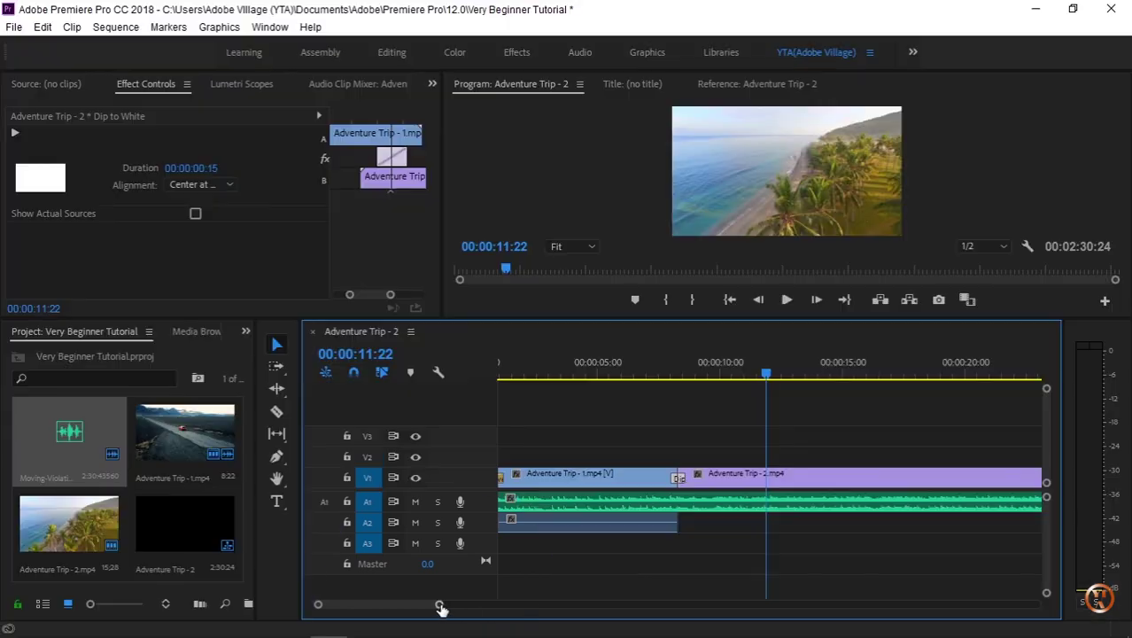
drag(441, 606, 635, 598)
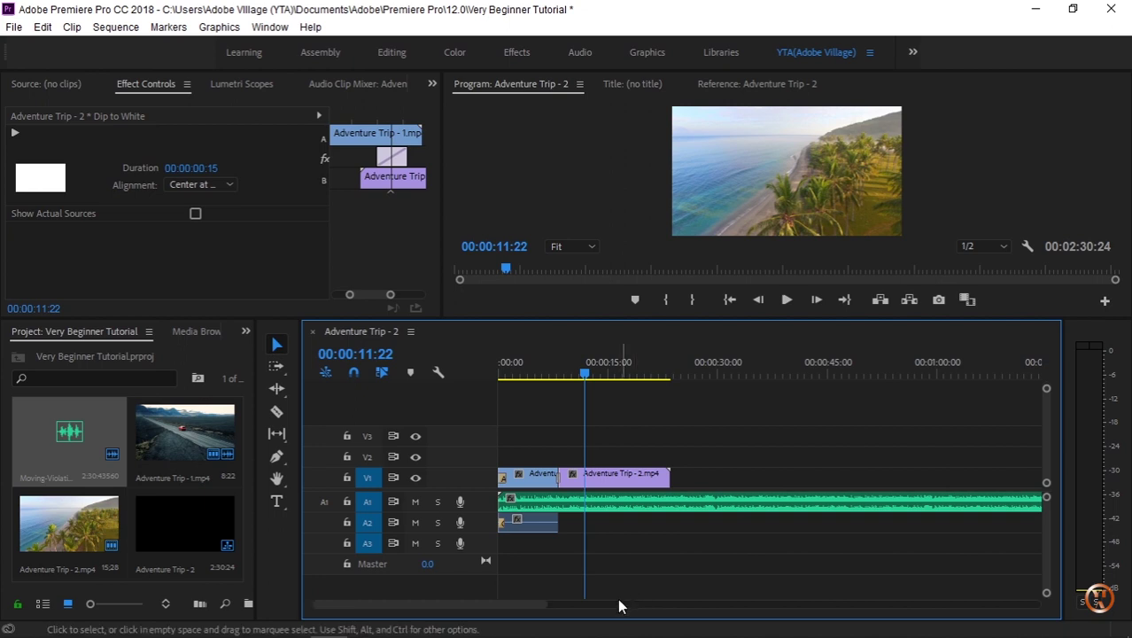
drag(544, 605, 683, 604)
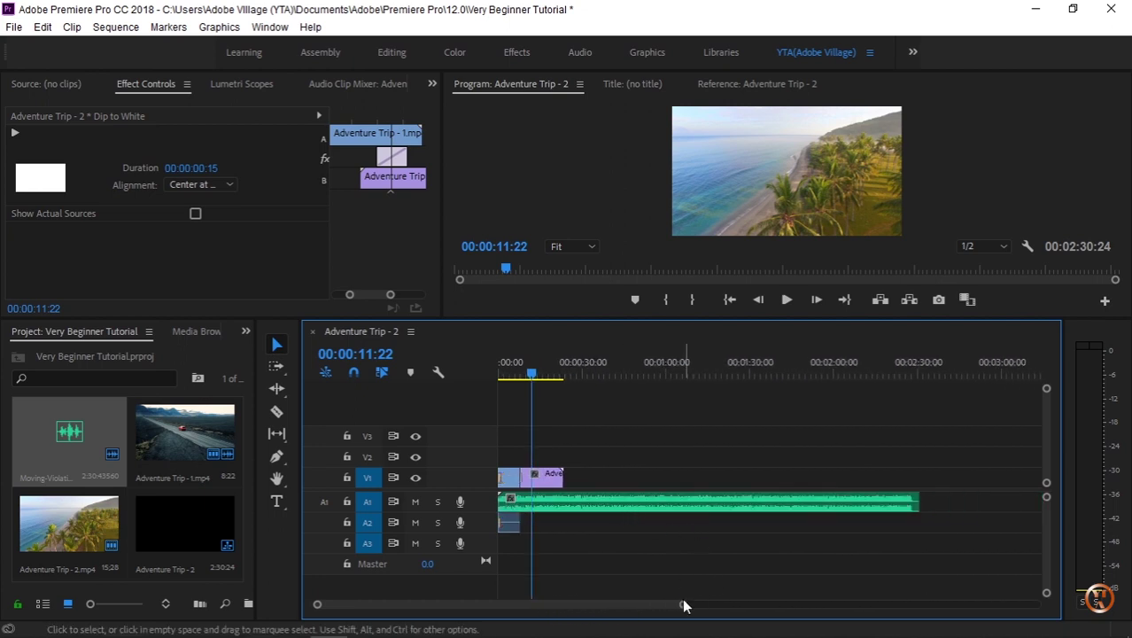
drag(685, 607, 589, 592)
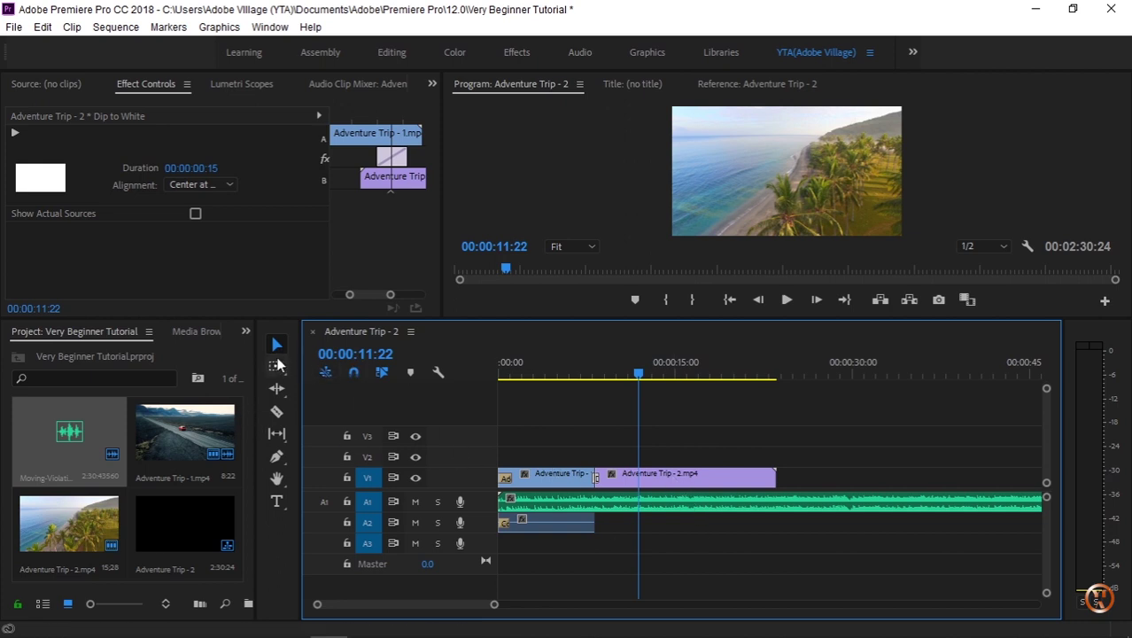
mouse_move(678, 483)
mouse_down()
mouse_move(728, 485)
mouse_move(707, 486)
mouse_up()
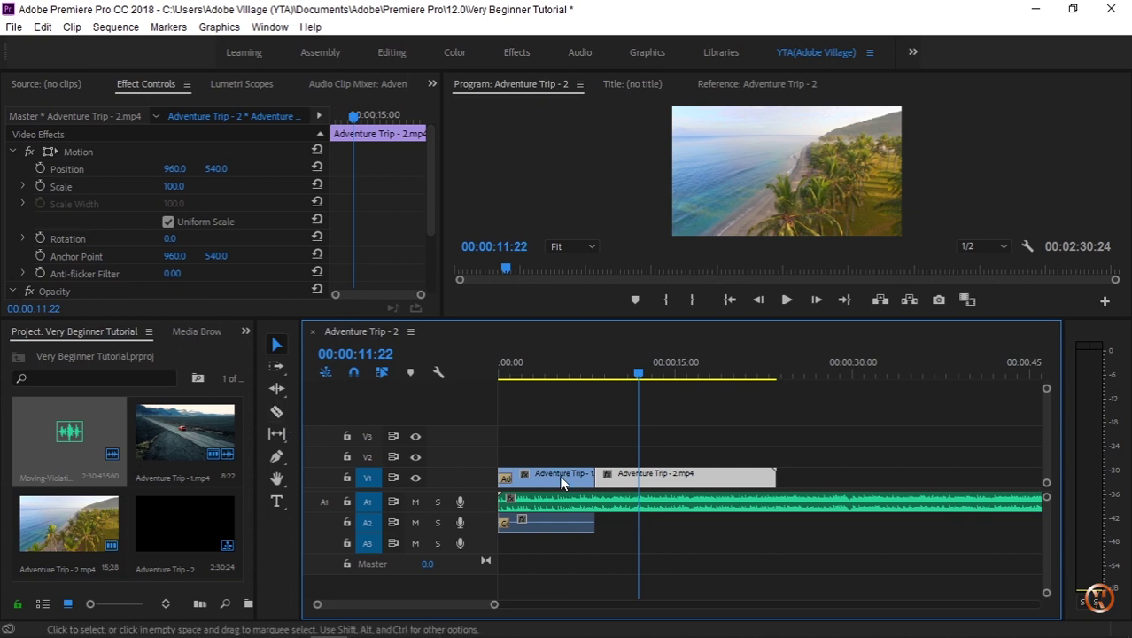
key(c)
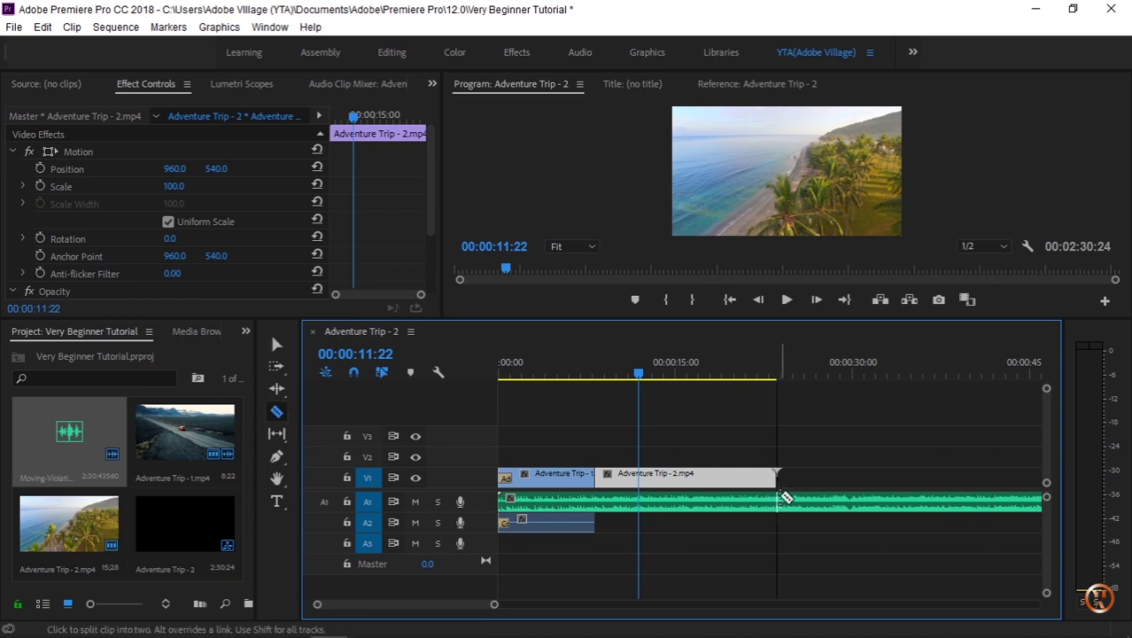
Cut Moving-Violation.mp3 at the video's end, delete the remainder, and enlarge the Program monitor
click(782, 498)
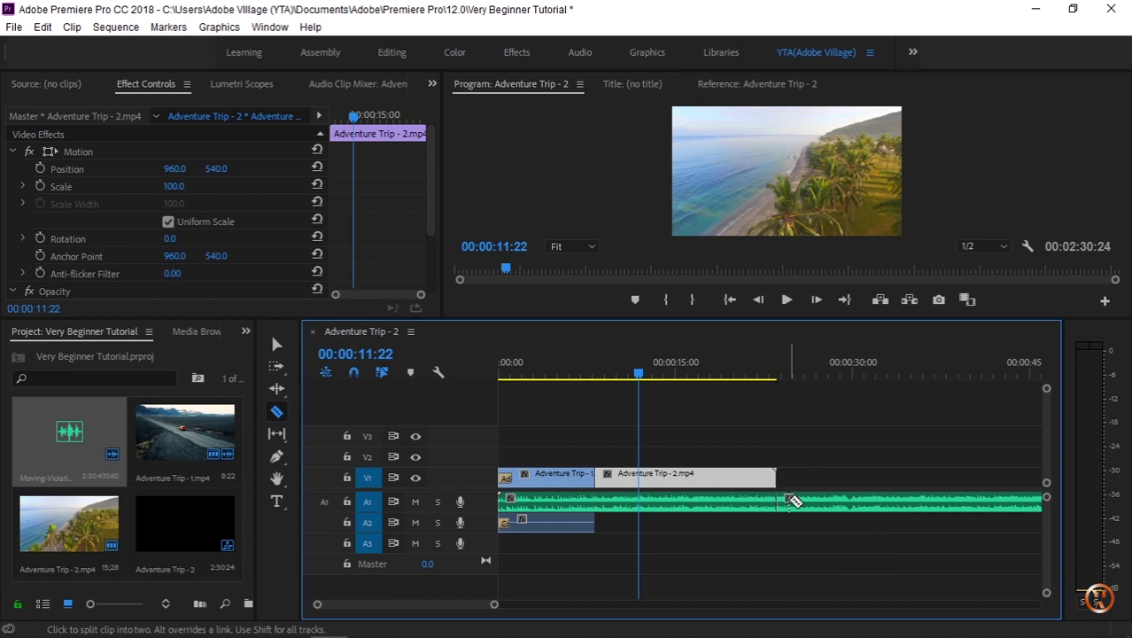
key(v)
click(808, 504)
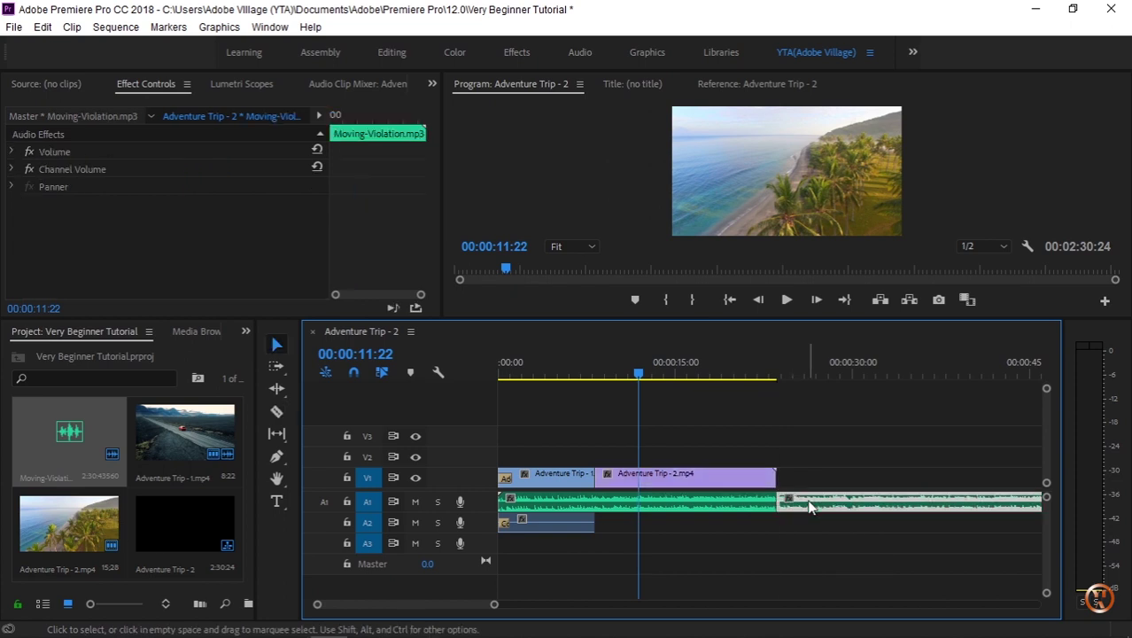
key(Delete)
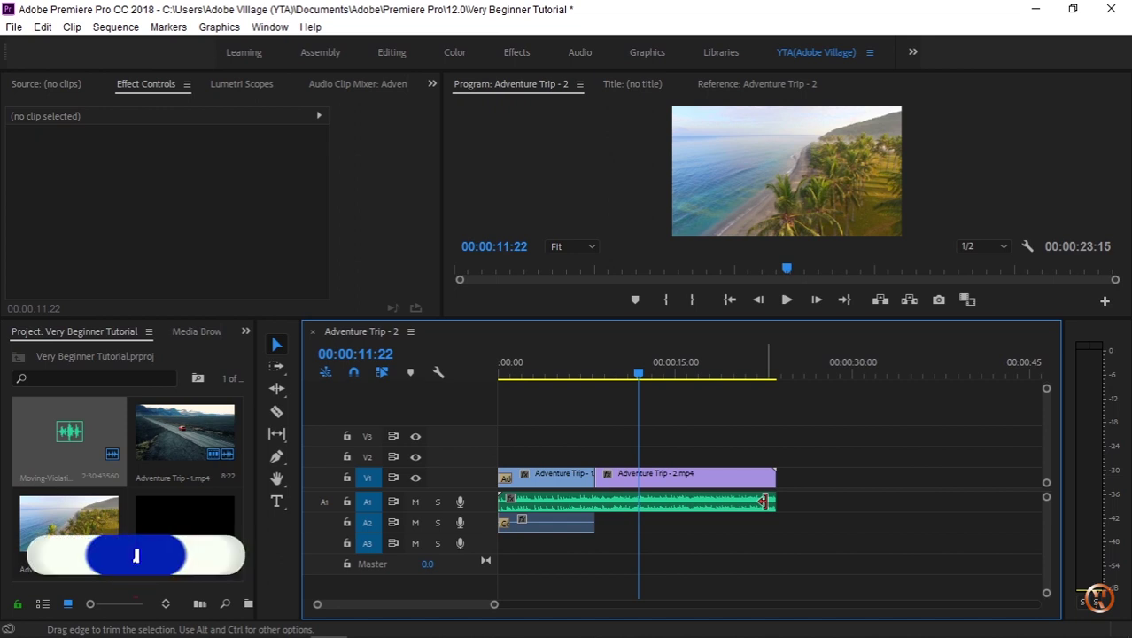
mouse_move(640, 373)
mouse_down()
mouse_move(597, 379)
mouse_move(772, 428)
mouse_move(707, 444)
mouse_up()
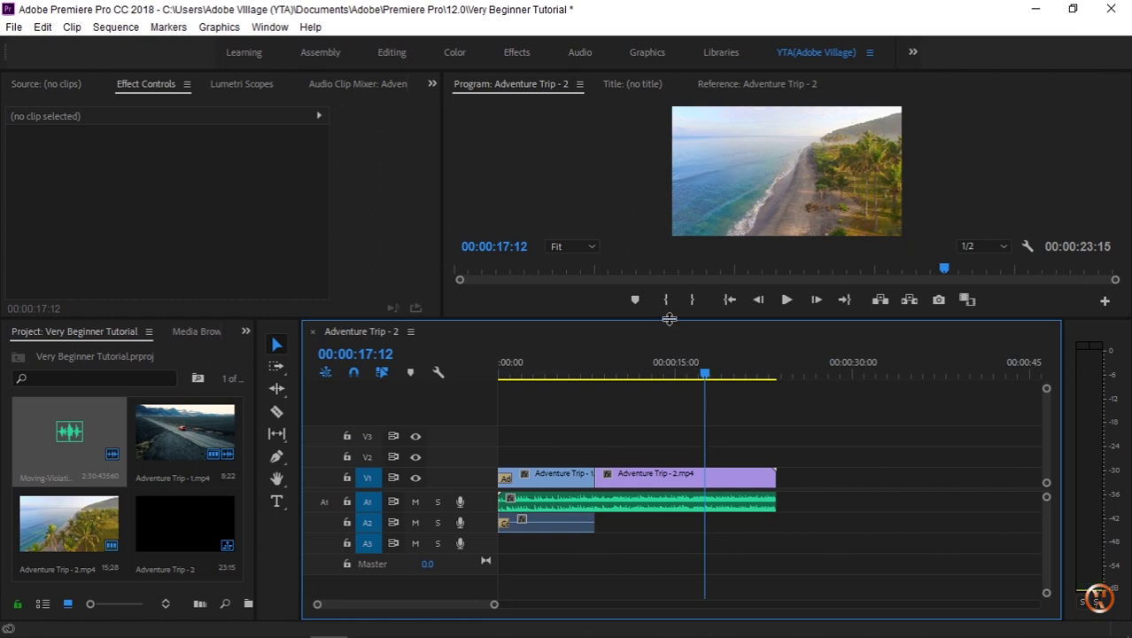
drag(670, 320, 676, 416)
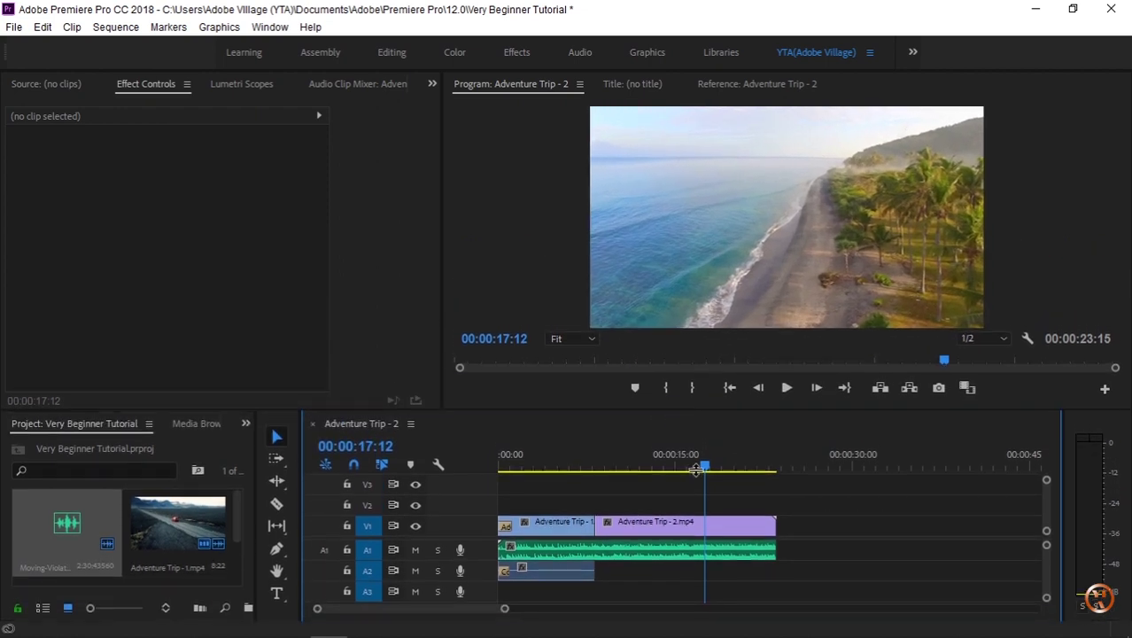
Apply default transitions at the cut between clips, the sequence start, and the music and video ends
key(Home)
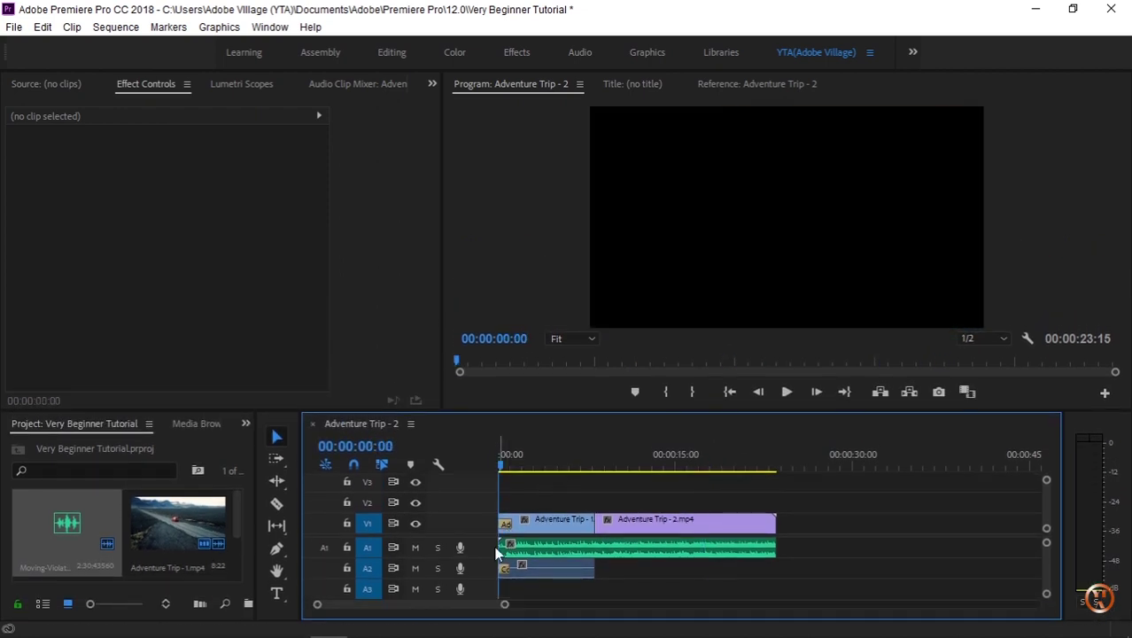
drag(499, 465, 554, 472)
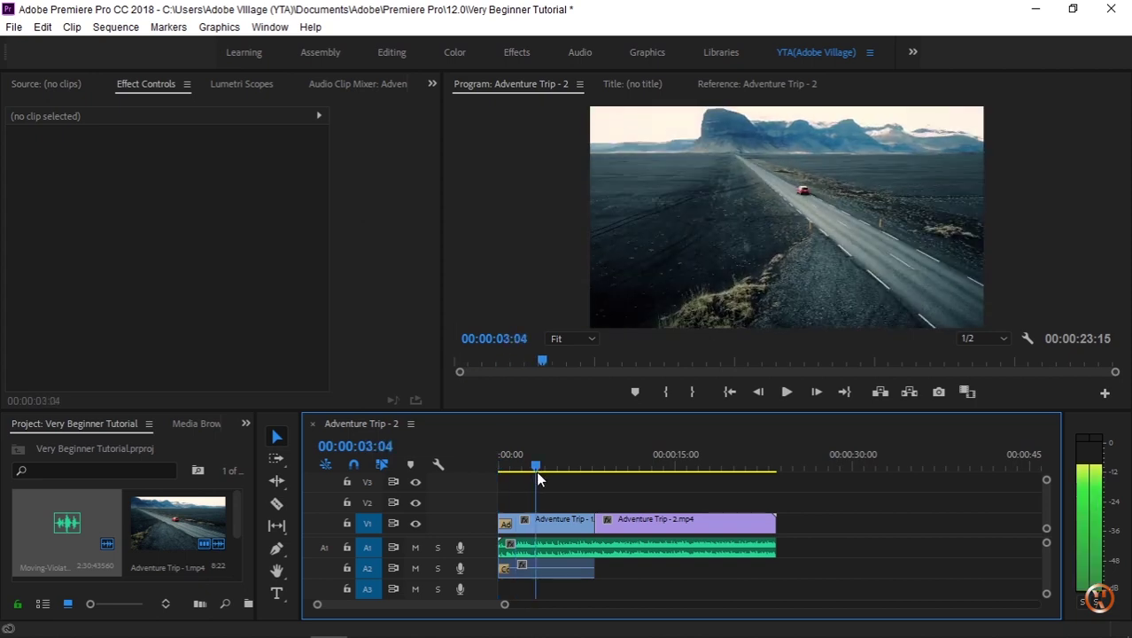
right_click(594, 523)
click(630, 496)
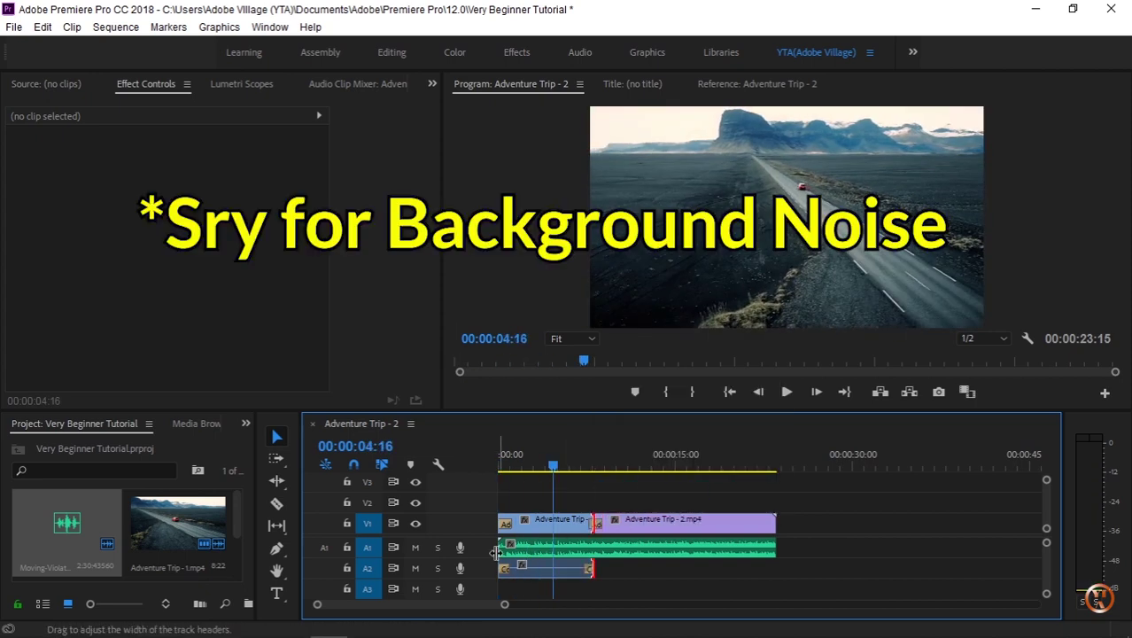
right_click(501, 544)
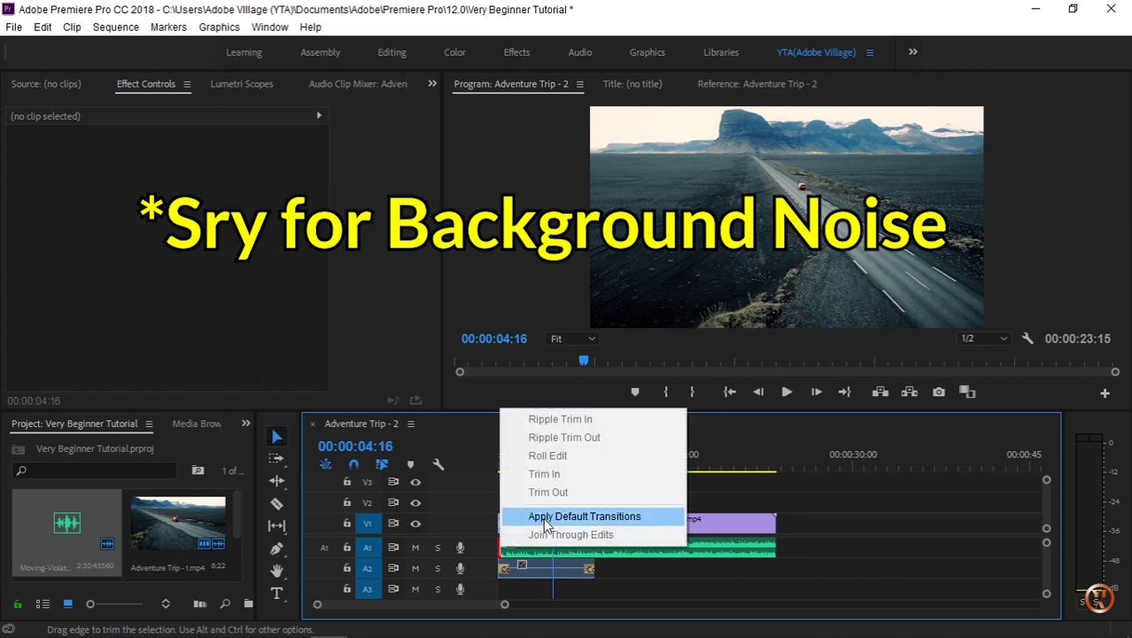
click(545, 516)
right_click(775, 544)
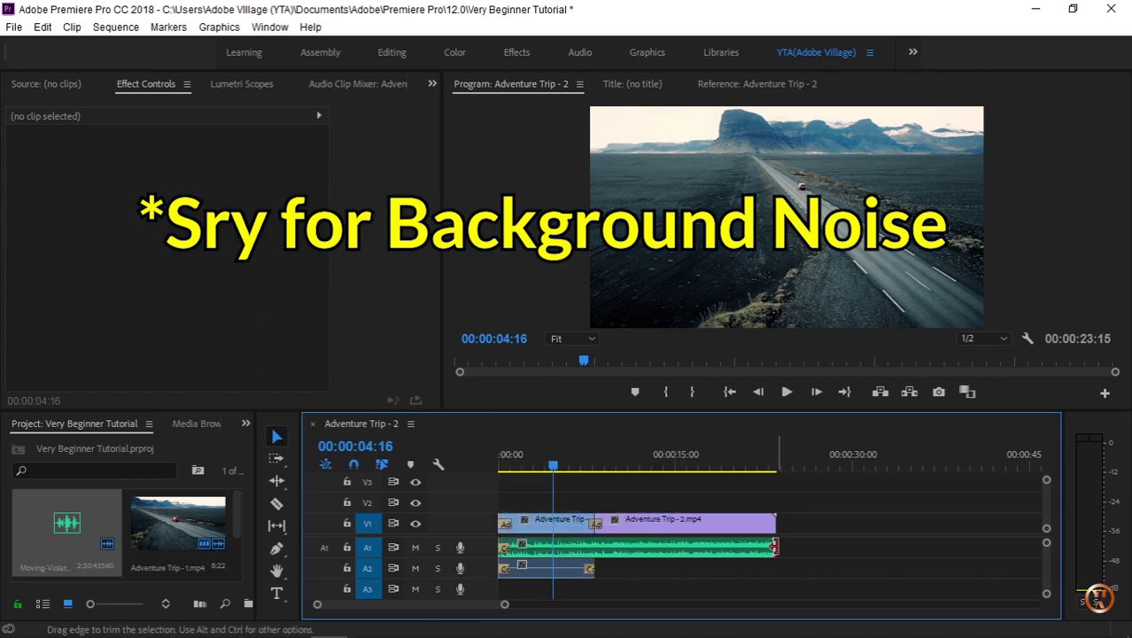
click(819, 523)
right_click(776, 523)
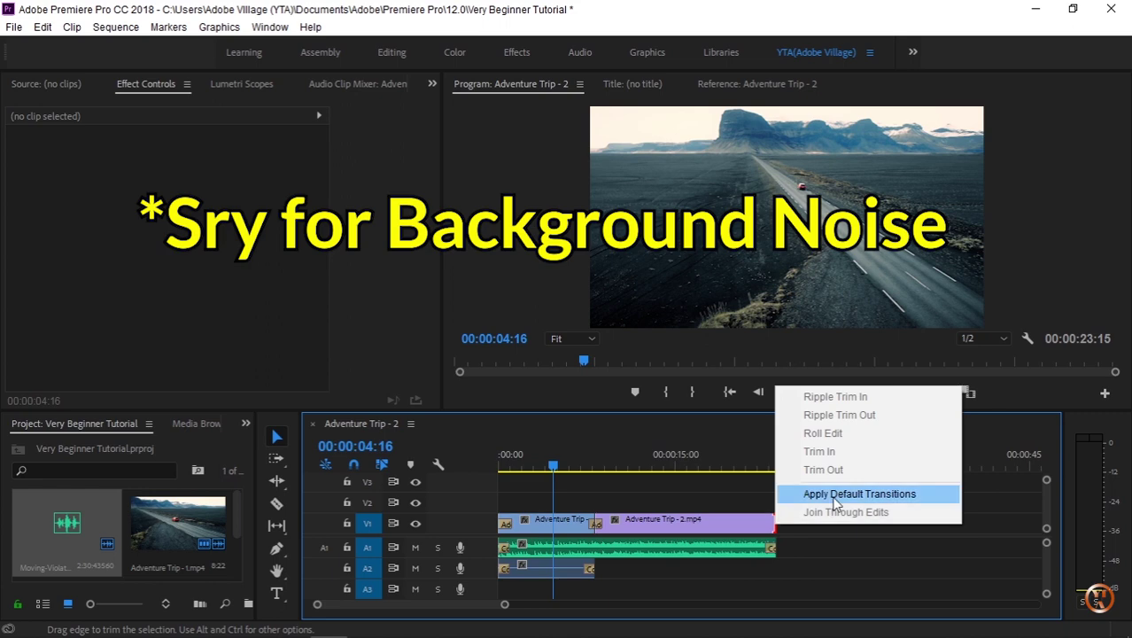
click(837, 493)
Scrub through the opening seconds of the sequence to preview the start transition
mouse_move(536, 464)
mouse_down()
mouse_move(690, 480)
mouse_move(525, 498)
mouse_move(605, 506)
mouse_up()
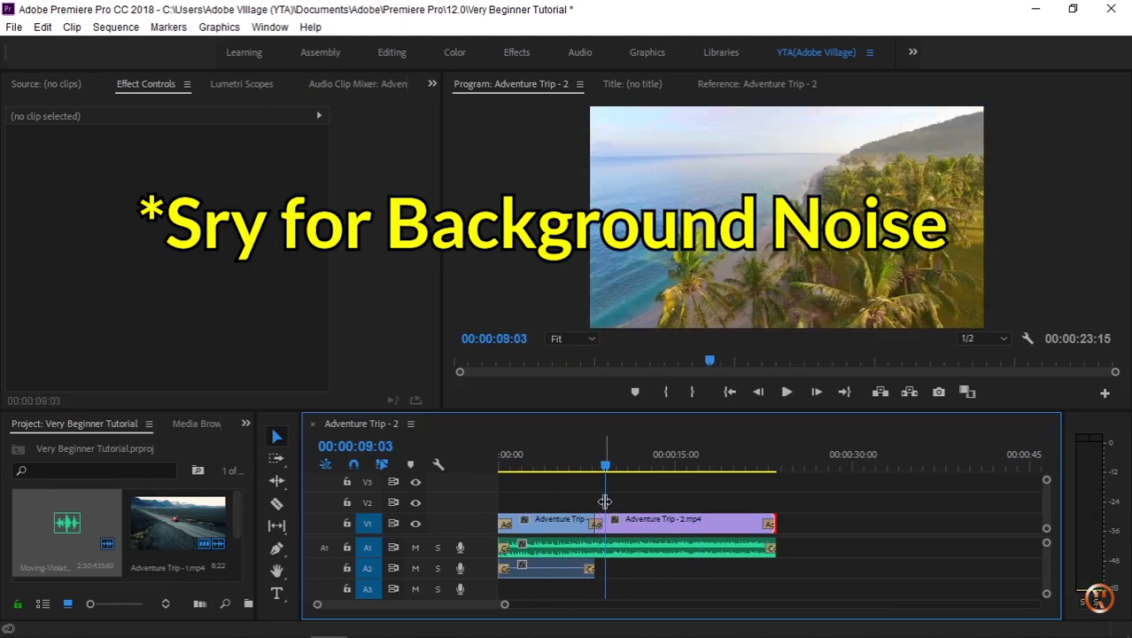
mouse_move(604, 502)
mouse_down()
mouse_move(547, 472)
mouse_move(500, 481)
mouse_move(542, 467)
mouse_up()
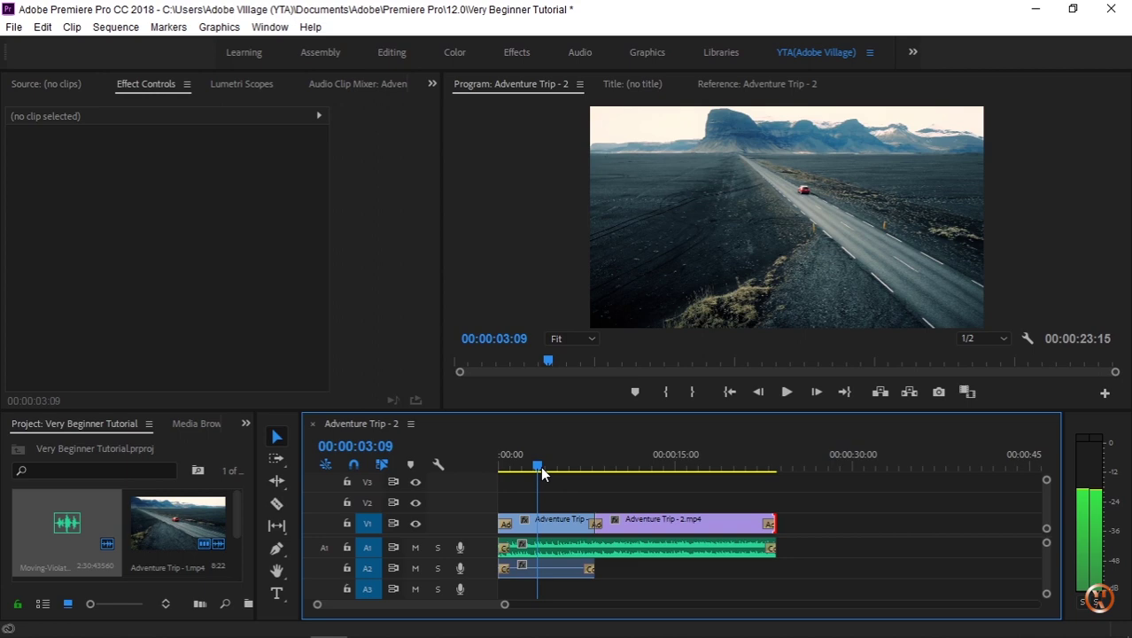
click(542, 472)
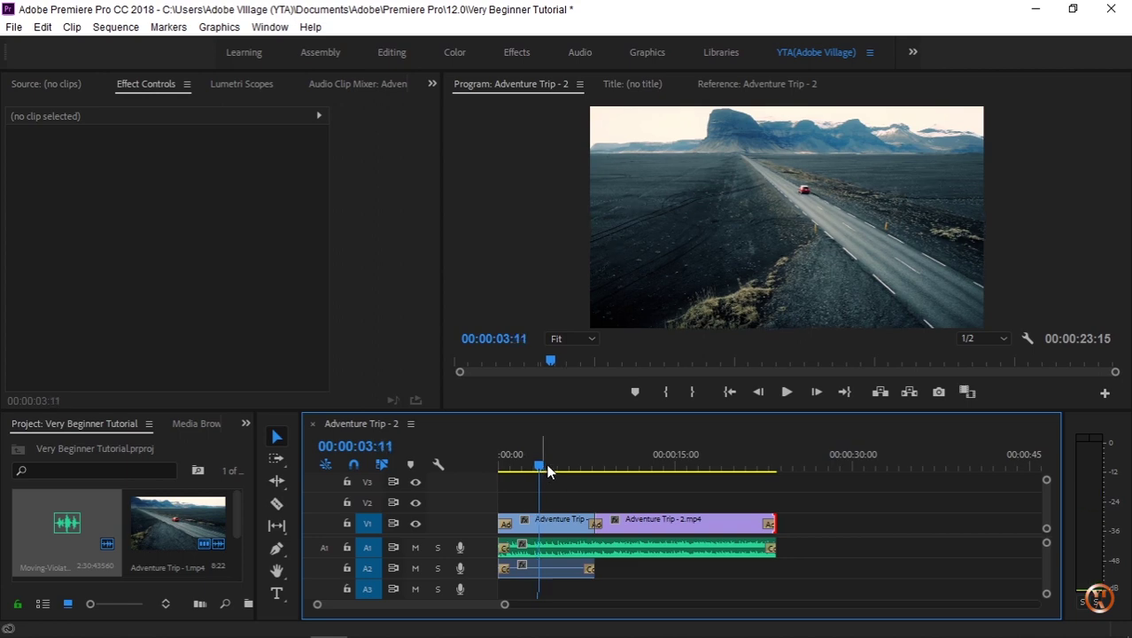
Resize the panel dividers to enlarge the Program monitor and keep the timeline tall
drag(443, 306, 374, 309)
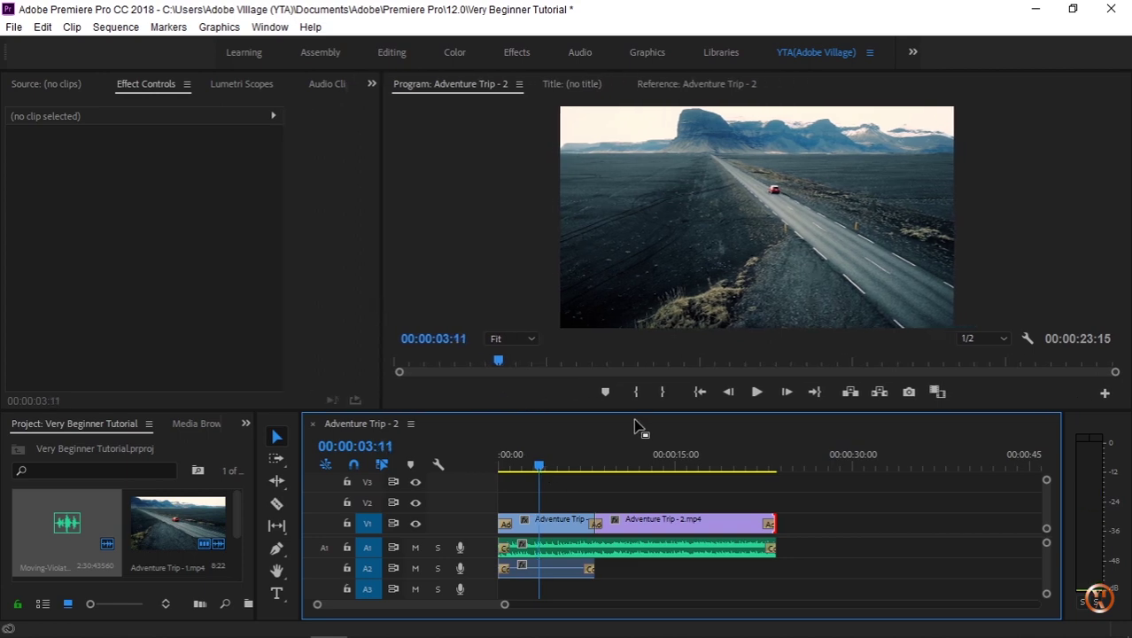
drag(625, 412, 626, 453)
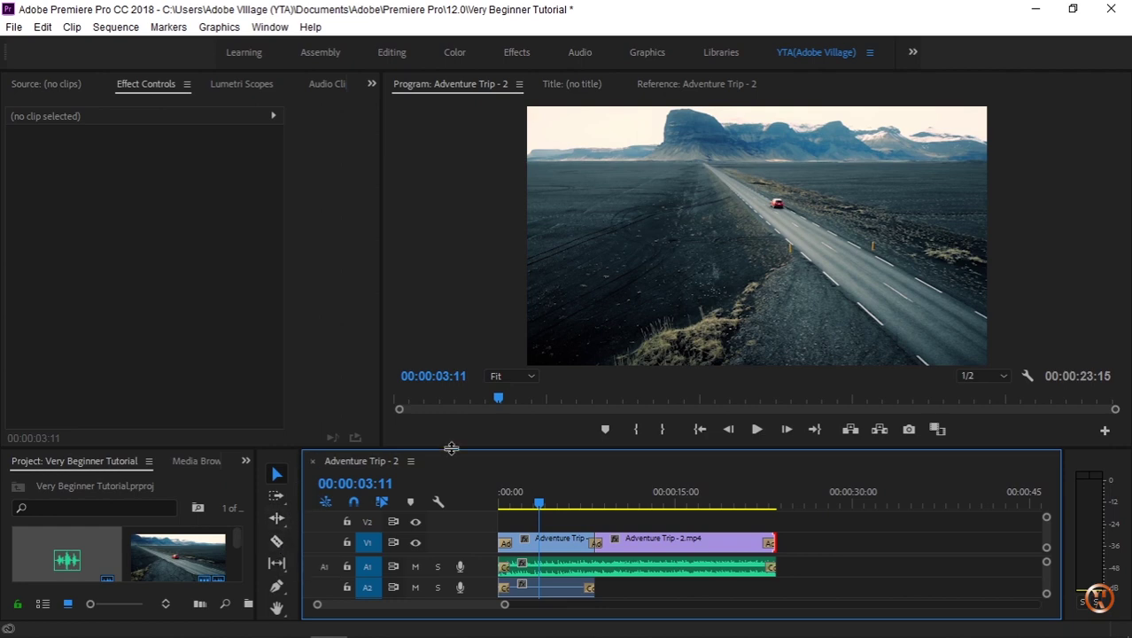
drag(448, 448, 446, 406)
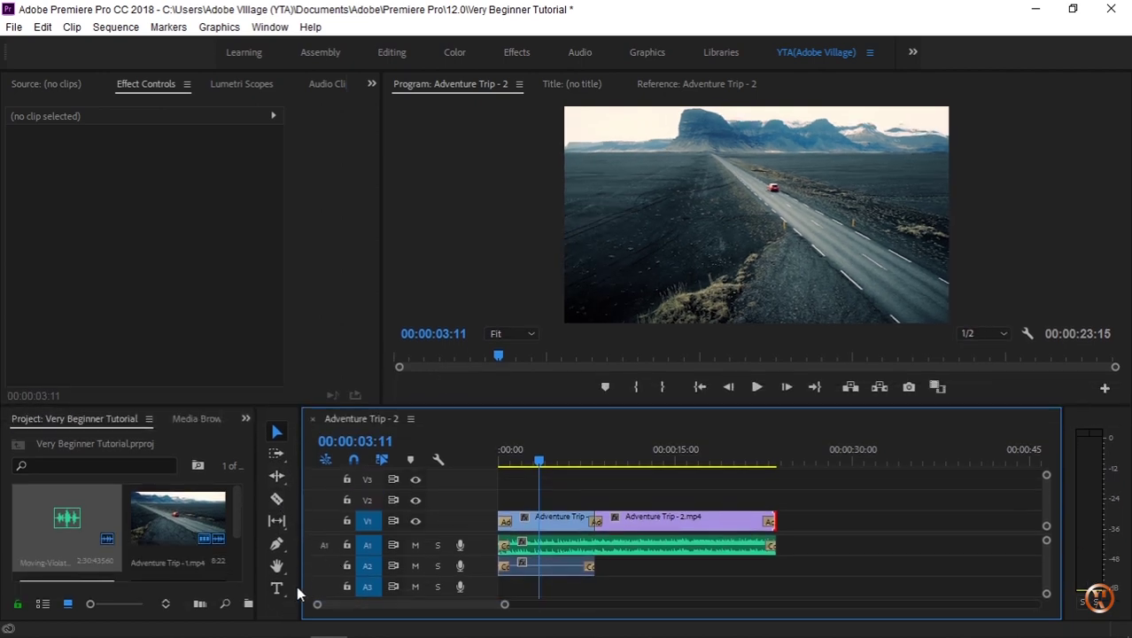
Create a text layer on the video frame reading 'Adventure and Me'
click(278, 589)
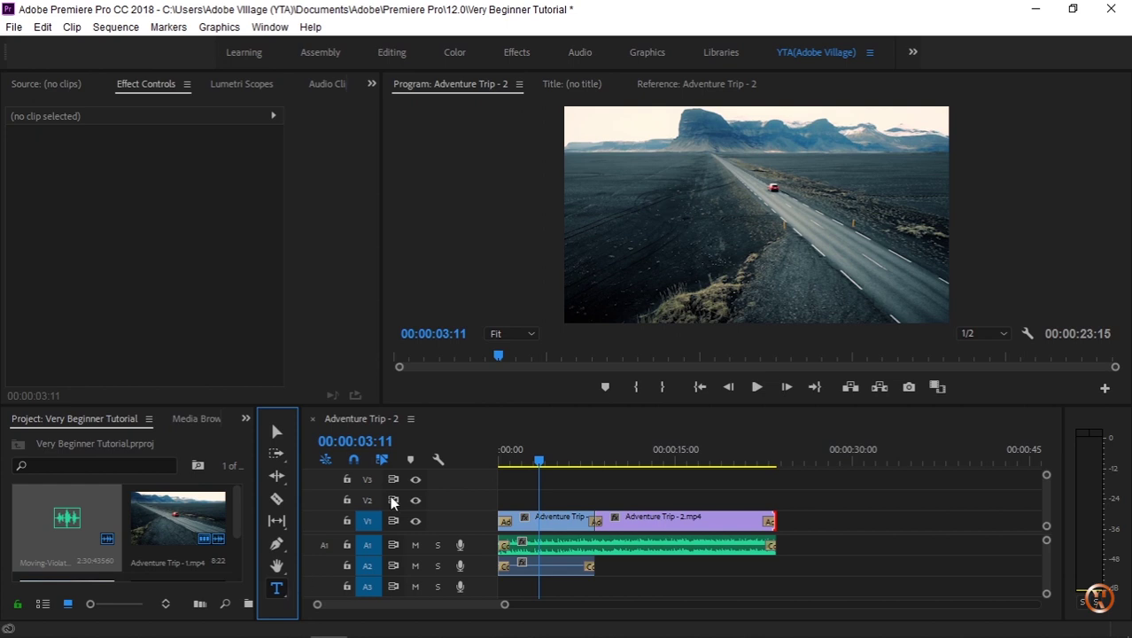
drag(608, 153, 700, 211)
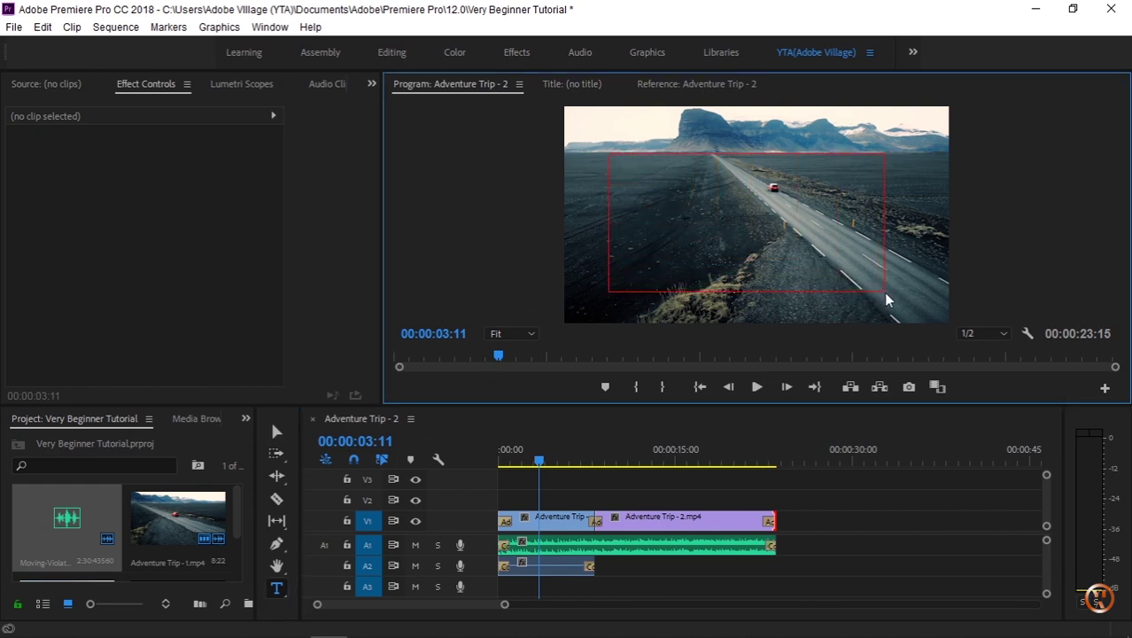
click(652, 201)
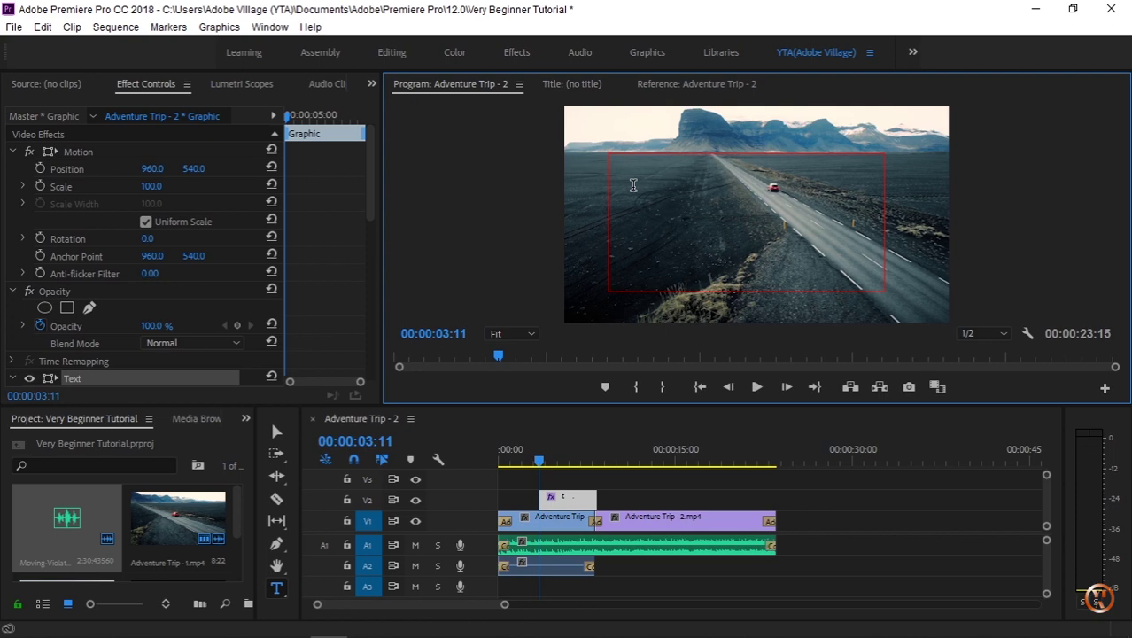
text(A)
text(dve)
text(nture)
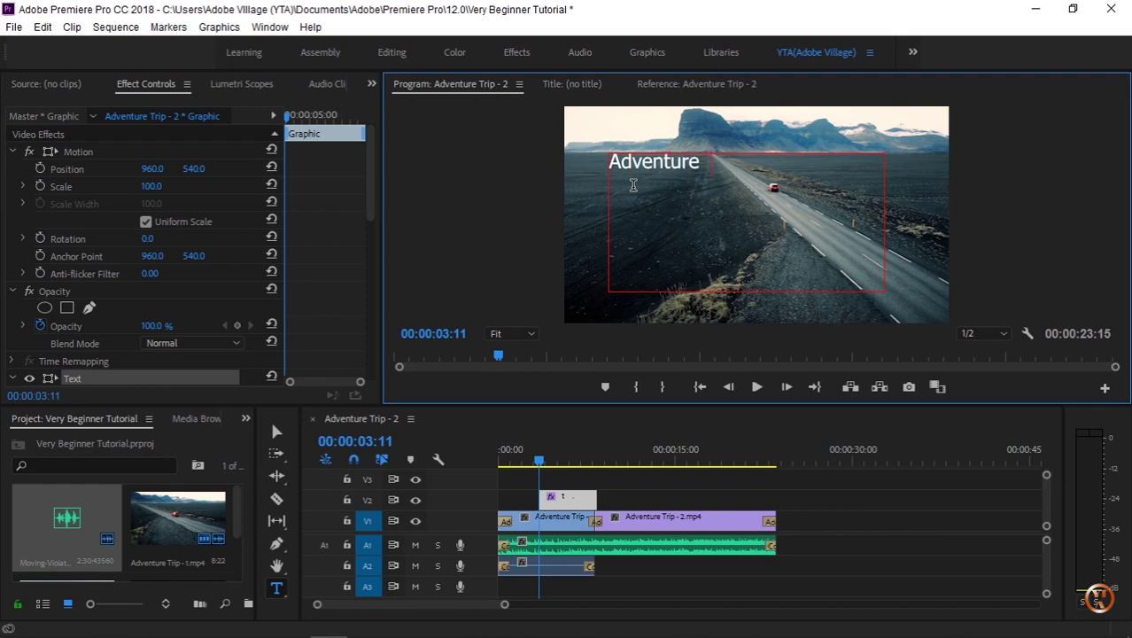
text(  and Me)
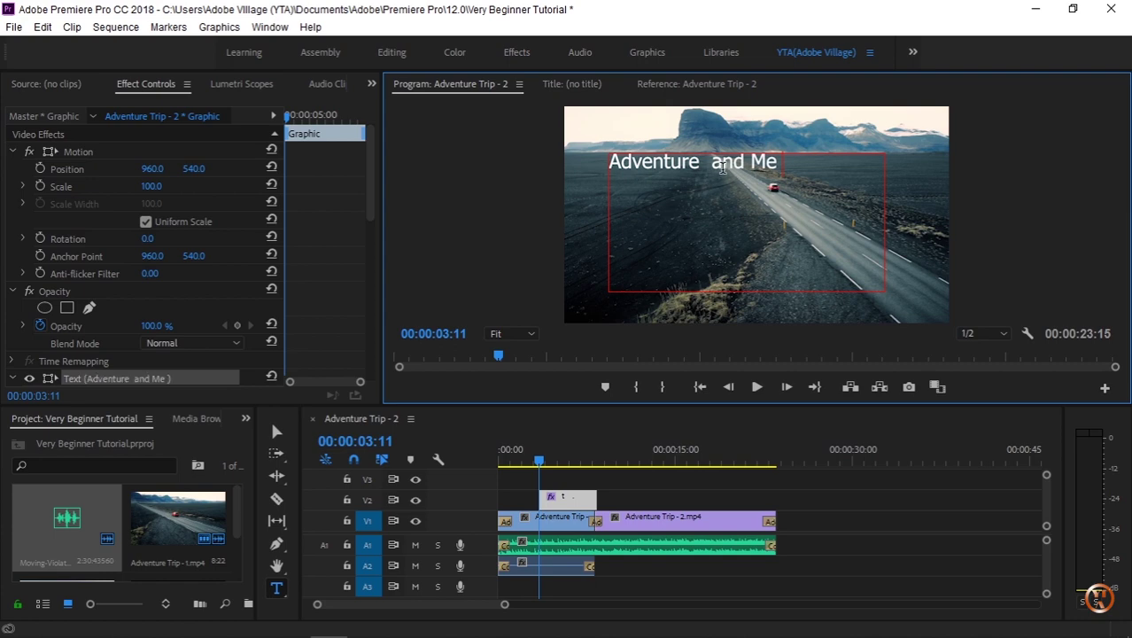
Capitalise 'and' to 'And' and add the second line 'Vlog -1'
click(723, 169)
key(BackSpace)
text(A)
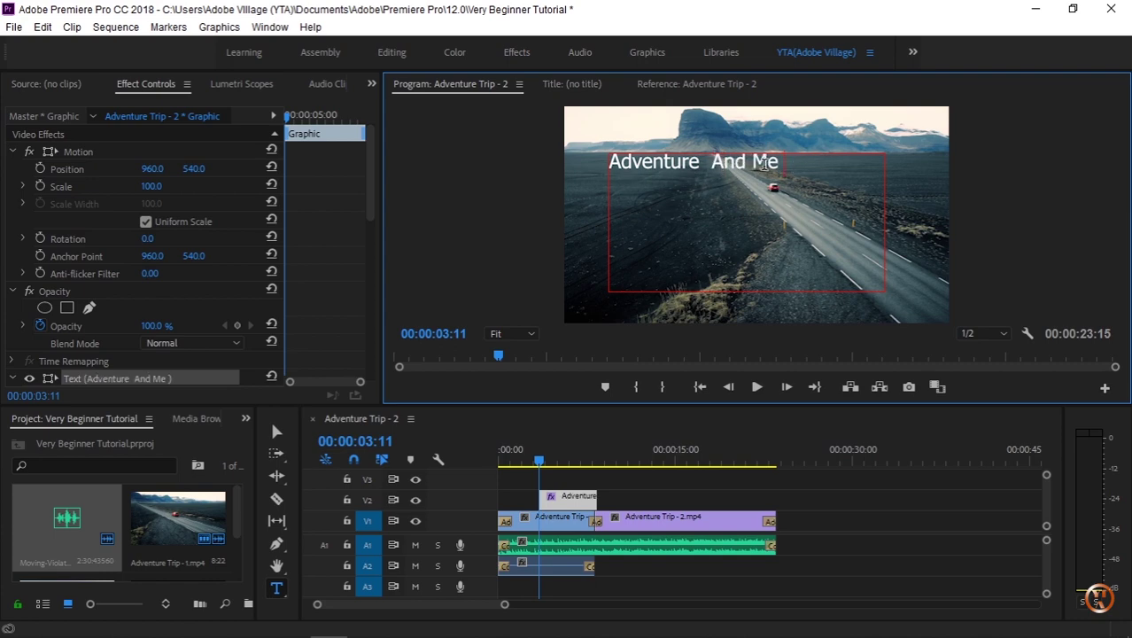
text(V)
text(lof)
key(BackSpace)
text(g -)
text(1)
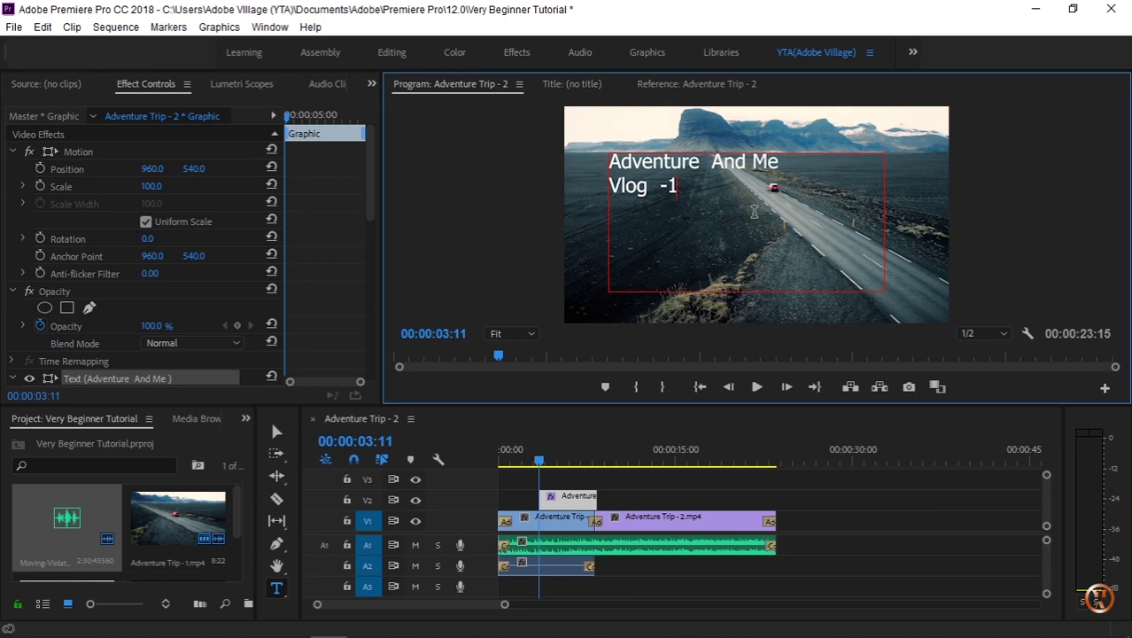
Shift the title box right and down, re-centring the Vlog -1 line under the first line
click(275, 434)
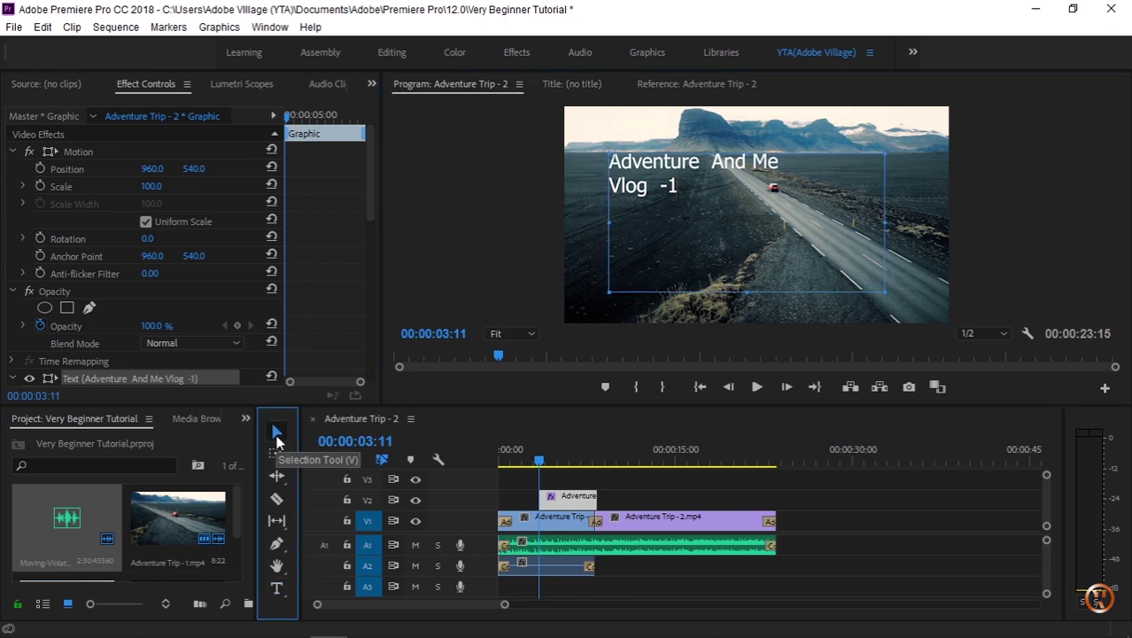
mouse_move(671, 205)
mouse_down()
mouse_move(722, 206)
mouse_move(668, 203)
mouse_up()
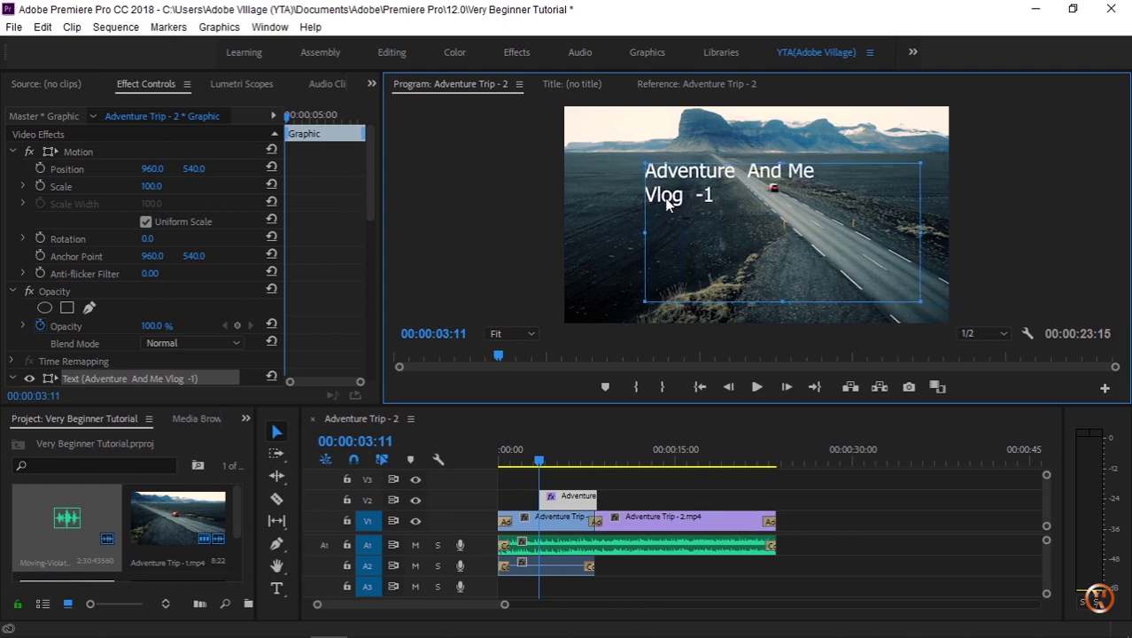
key(t)
click(647, 195)
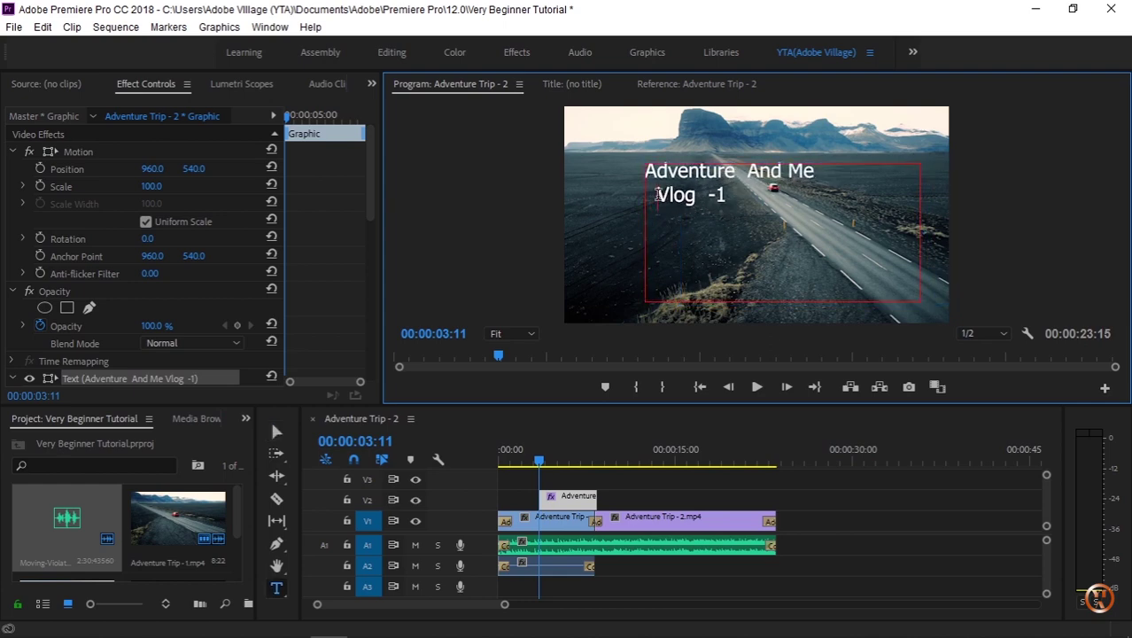
click(277, 431)
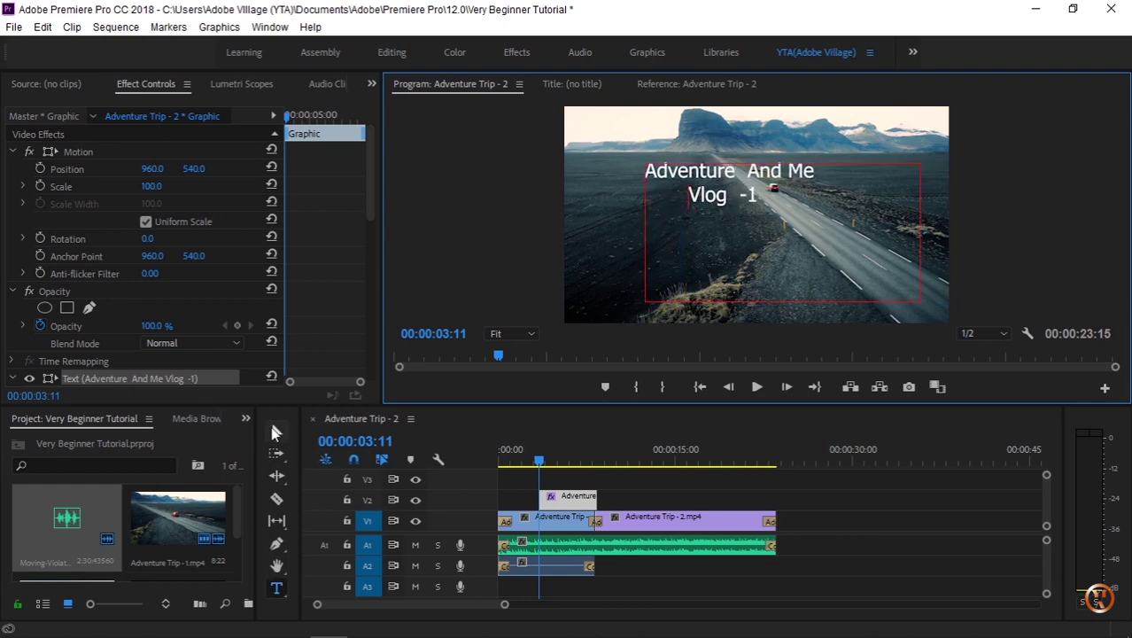
drag(733, 177, 759, 194)
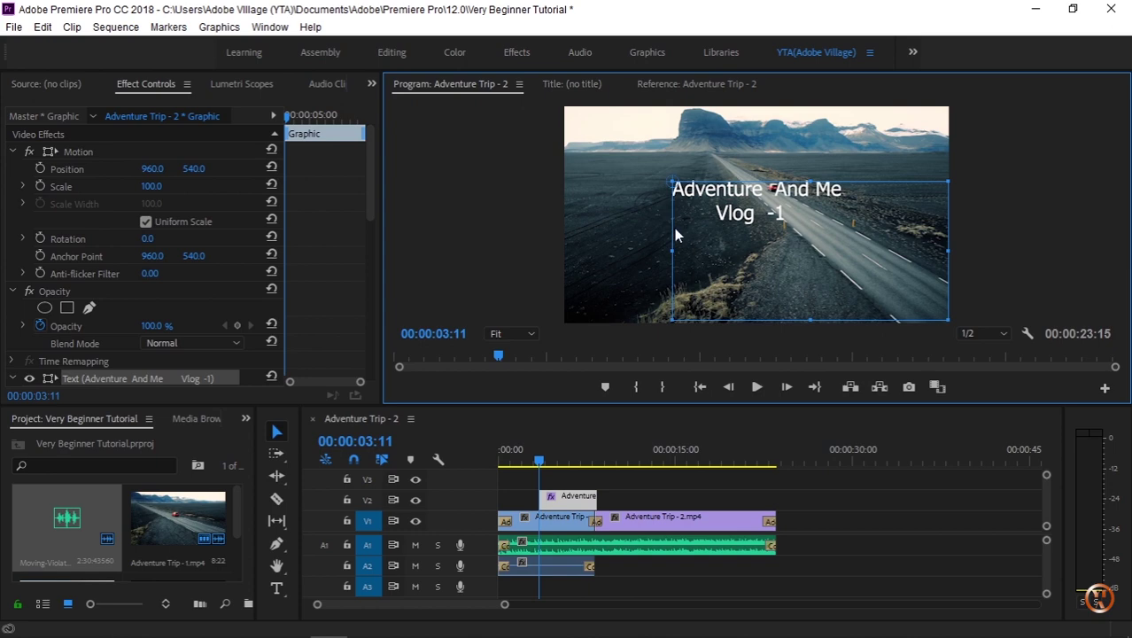
Show the Essential Graphics panel with the title's Edit properties
click(270, 27)
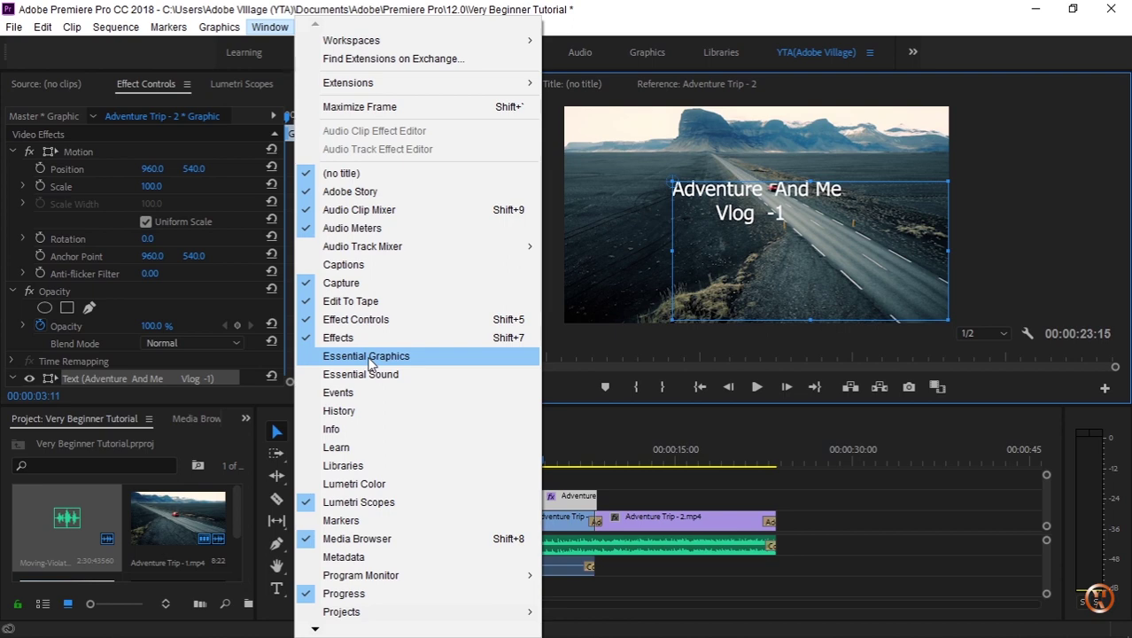
click(370, 358)
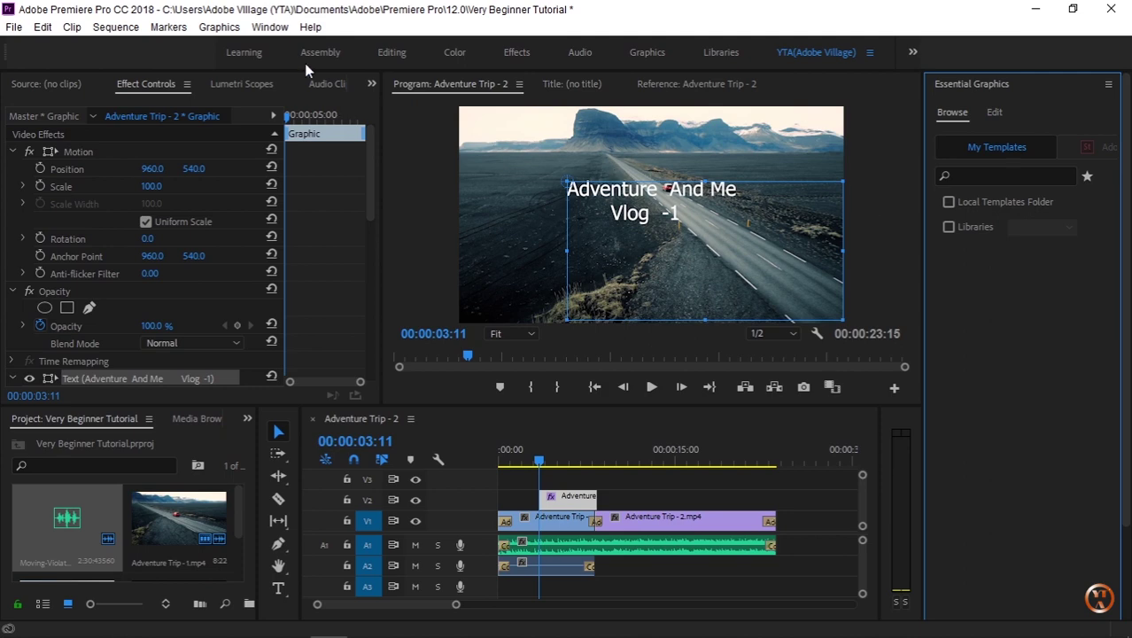
click(270, 26)
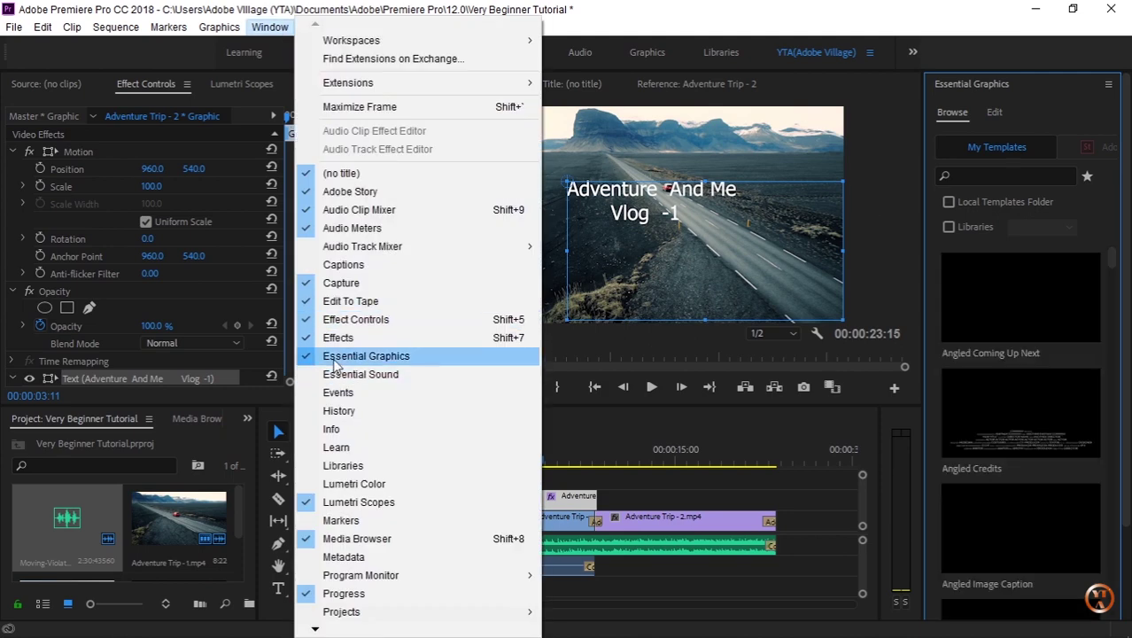
click(1038, 112)
click(996, 111)
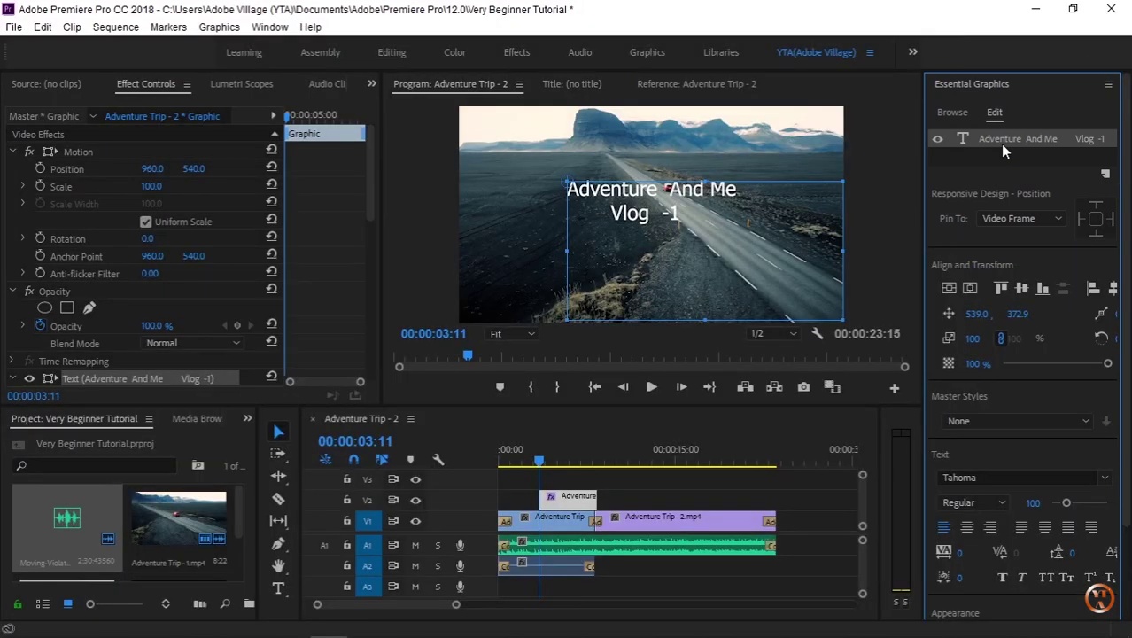
Centre-align the title, then set its position to 547.7, 376.4 and scale to 104
click(949, 287)
click(970, 287)
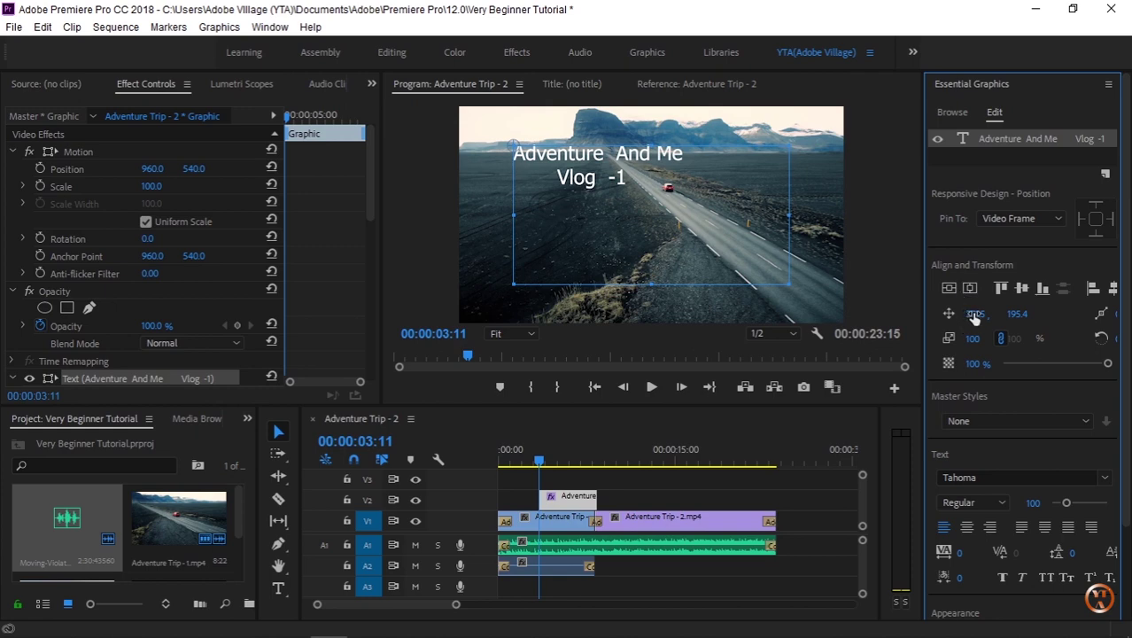
drag(972, 314, 1063, 317)
drag(976, 316, 993, 315)
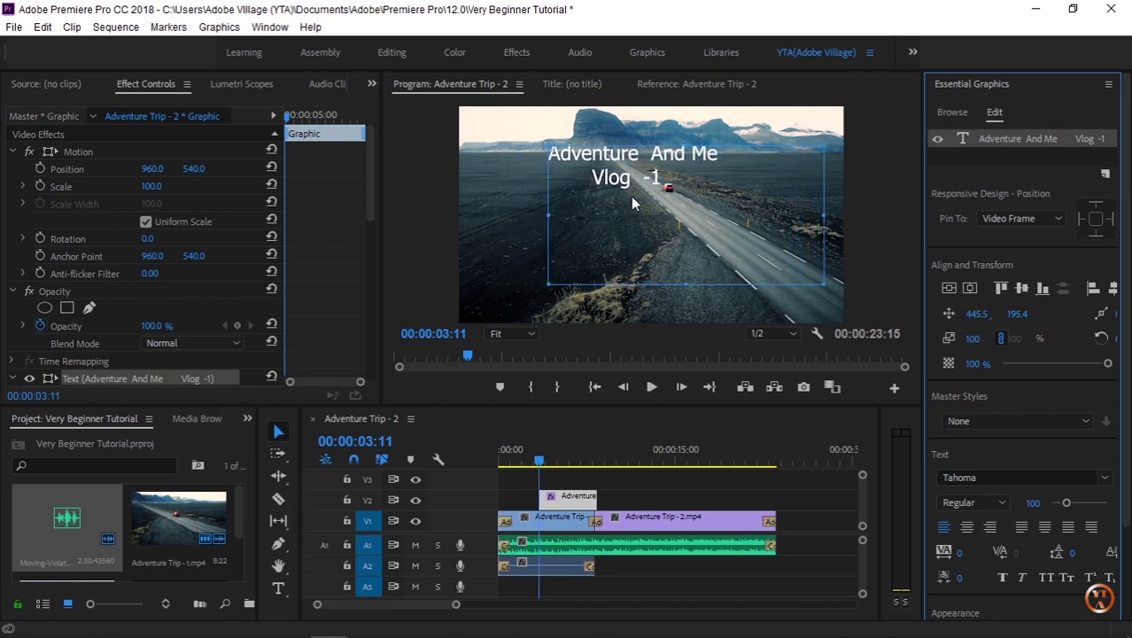
drag(631, 173, 656, 205)
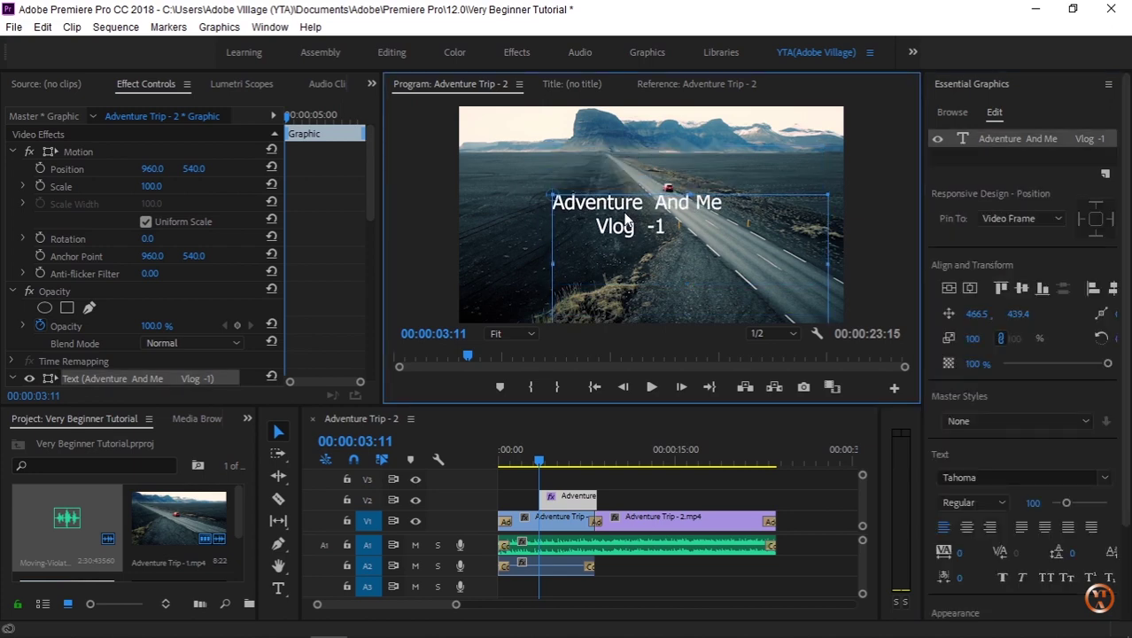
mouse_move(978, 315)
mouse_down()
mouse_move(1024, 314)
mouse_move(978, 337)
mouse_up()
scroll(1126, 344, down, 1)
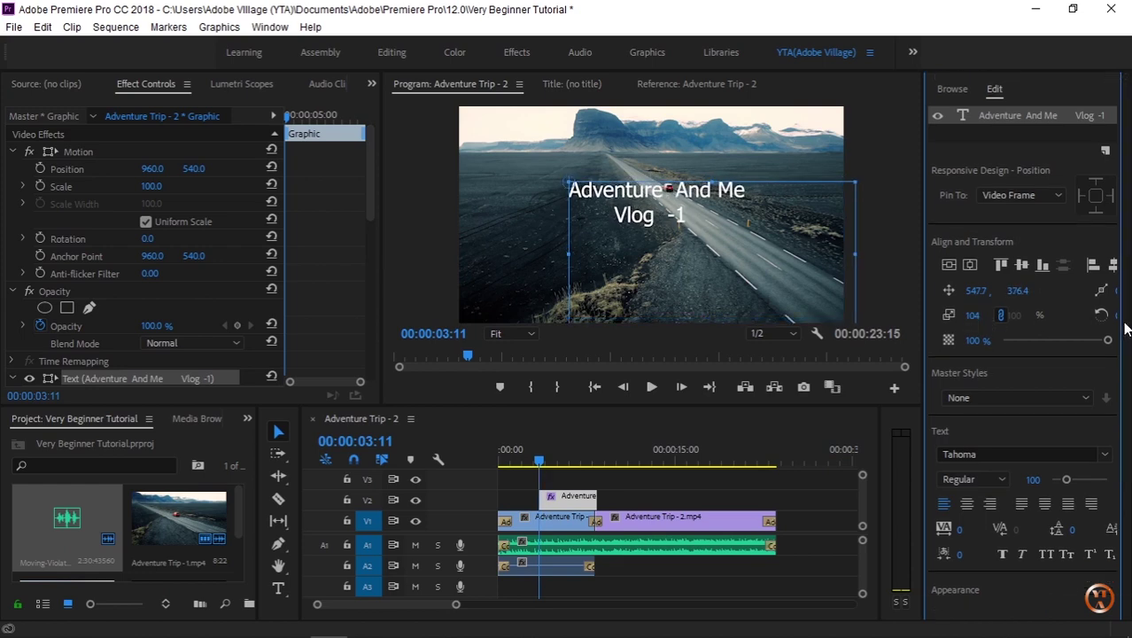
Change the title font to Gotham Bold and raise its tracking to 13
mouse_move(1108, 304)
mouse_down()
mouse_move(1061, 310)
mouse_move(1125, 316)
mouse_move(1125, 363)
mouse_up()
click(979, 371)
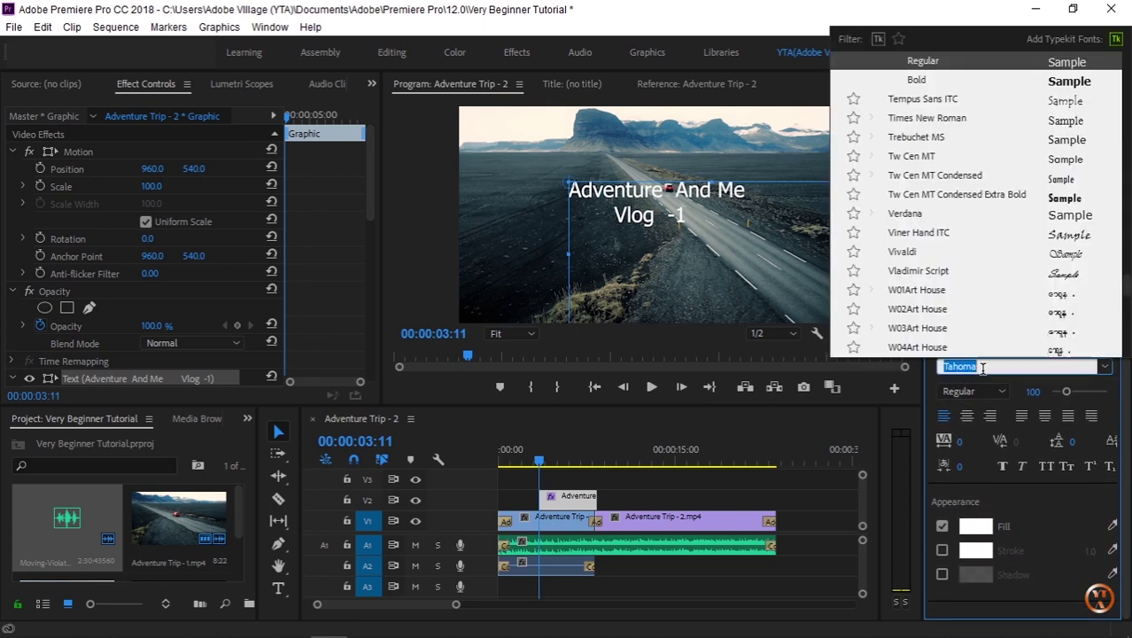
text(Goth)
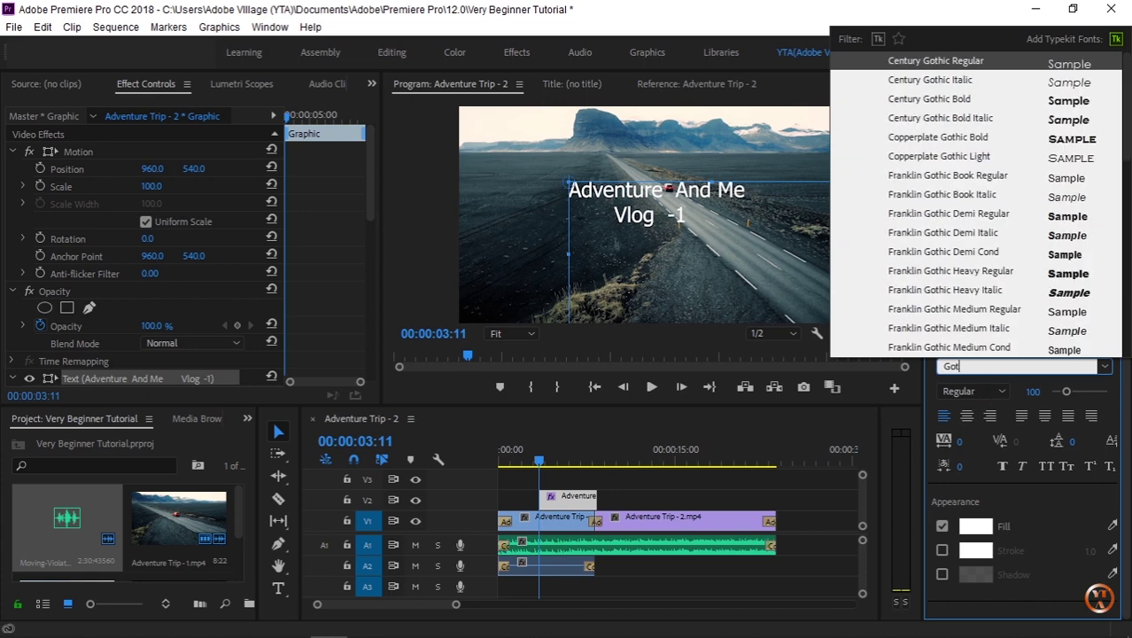
text(am)
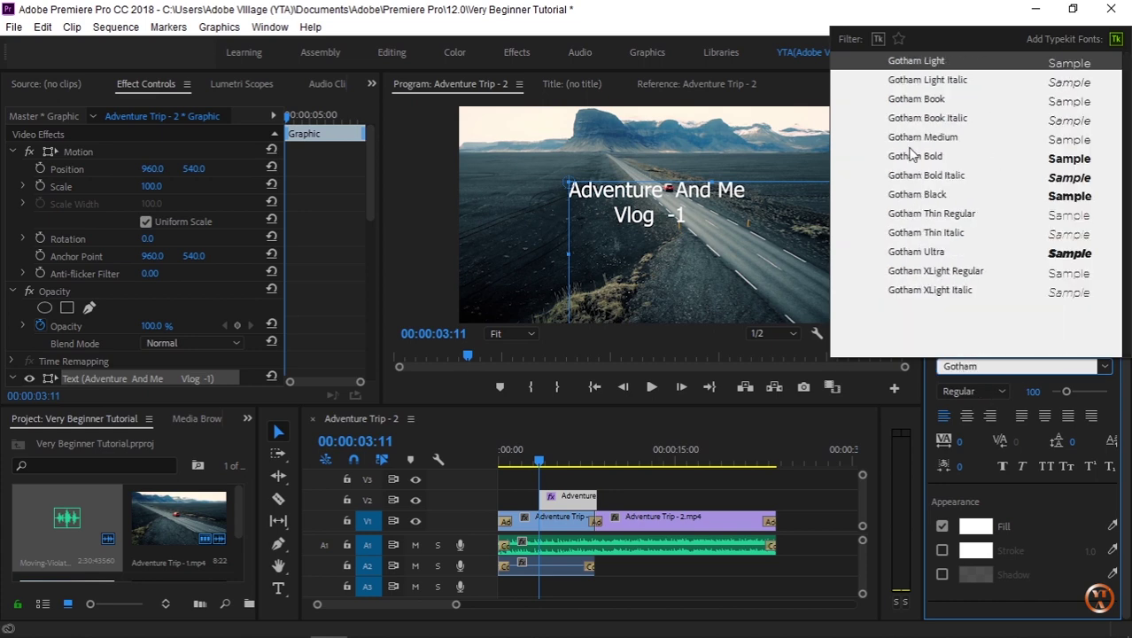
click(912, 156)
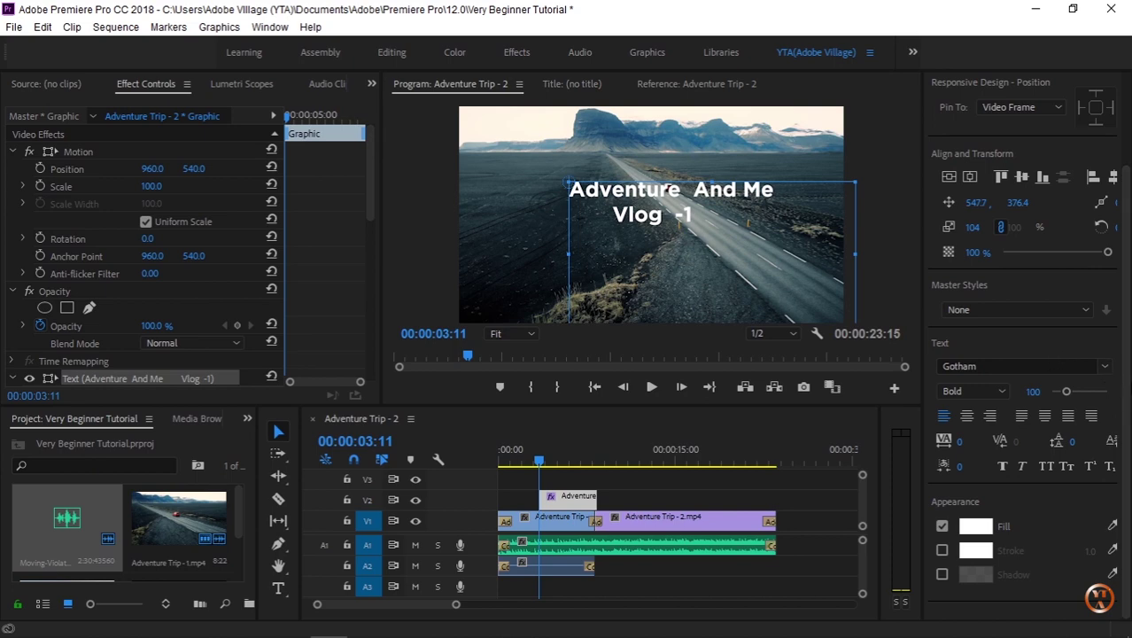
drag(959, 442, 973, 442)
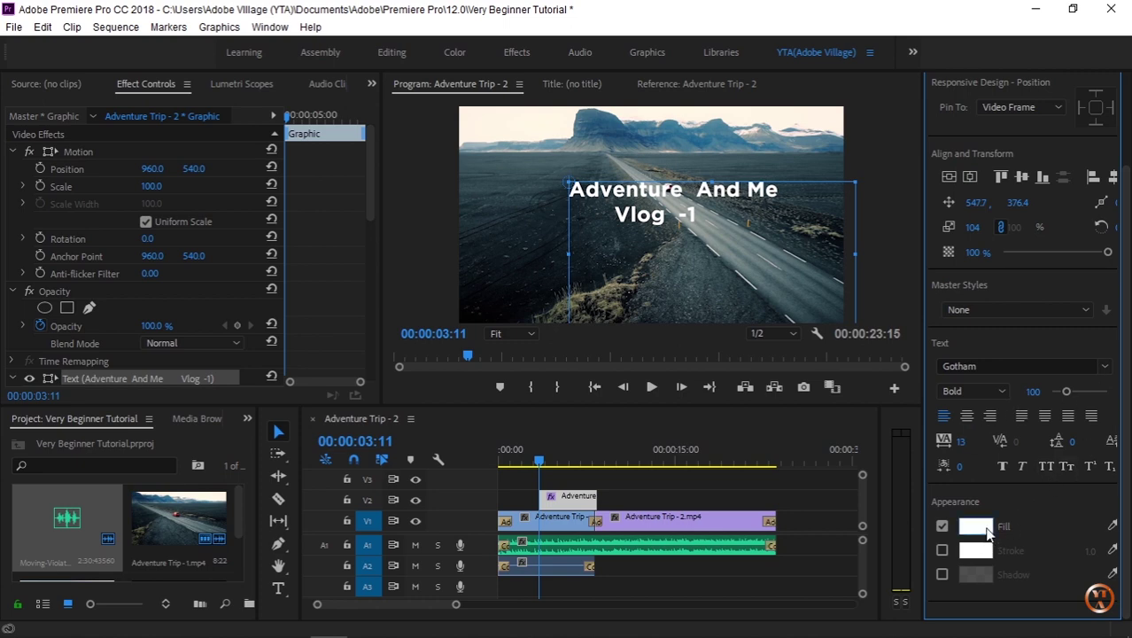
Enable a black stroke of width 10 around the title lettering
click(942, 551)
click(1090, 551)
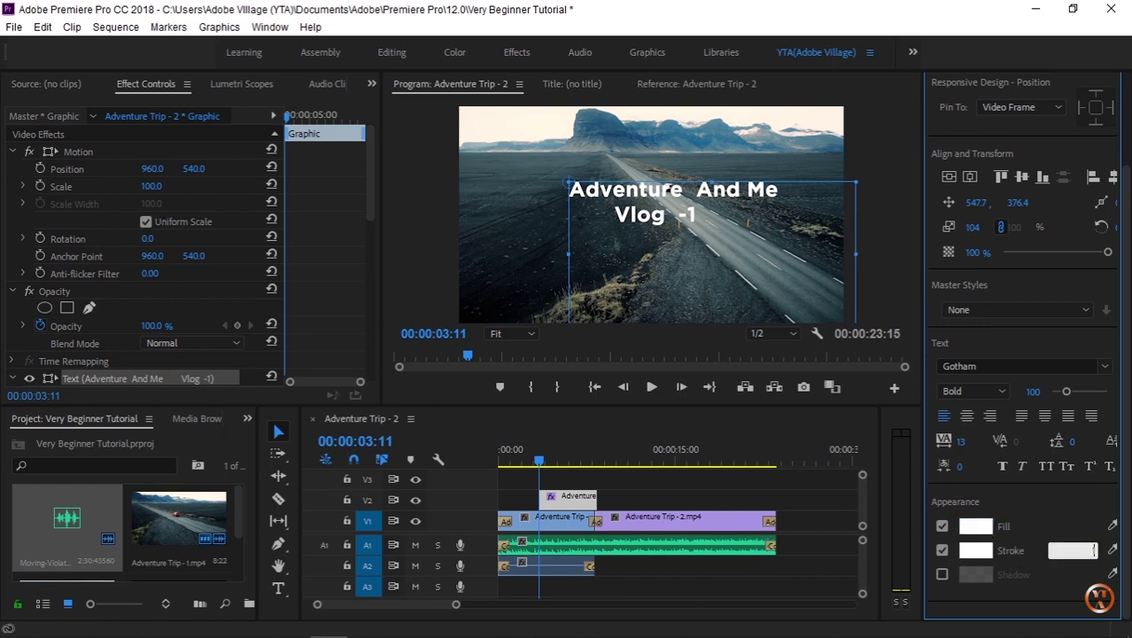
text(10)
key(Return)
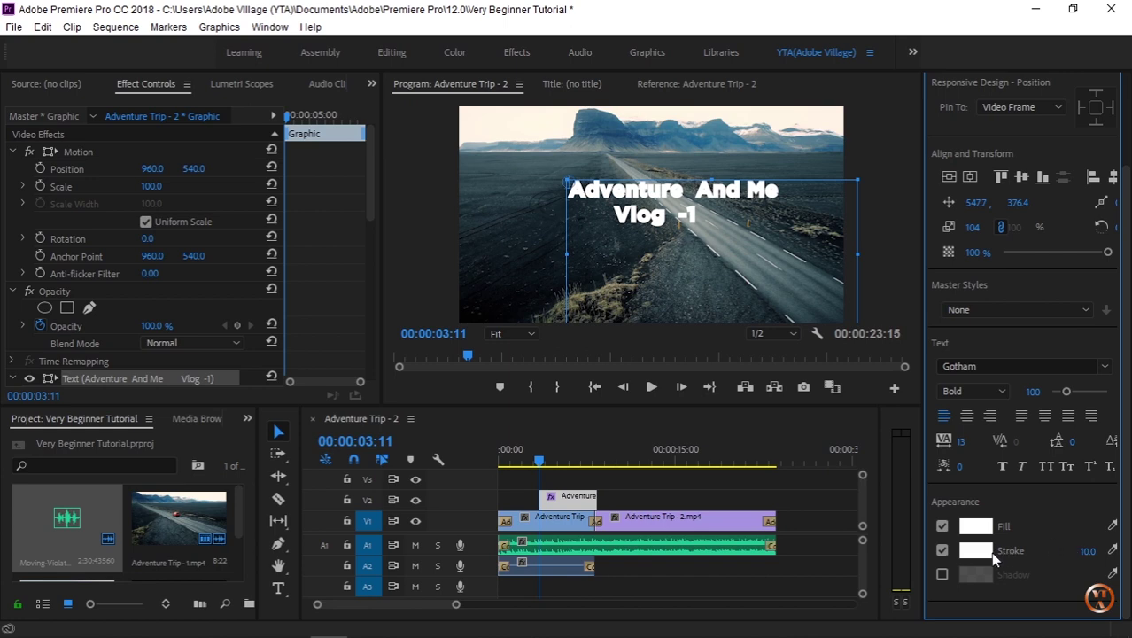
click(979, 555)
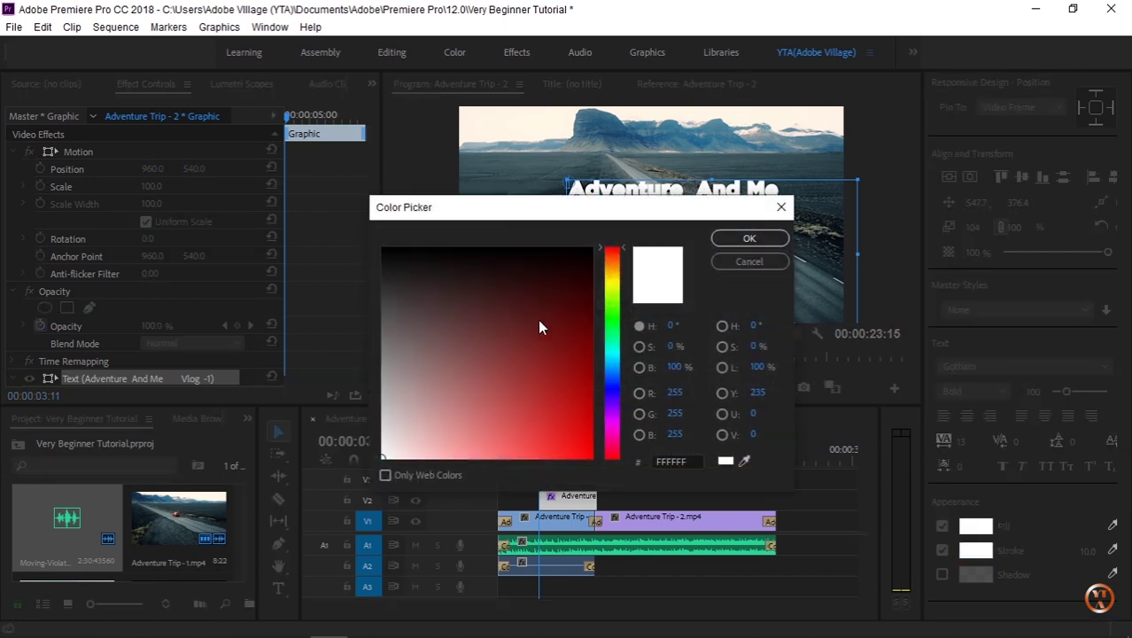
click(538, 327)
click(749, 239)
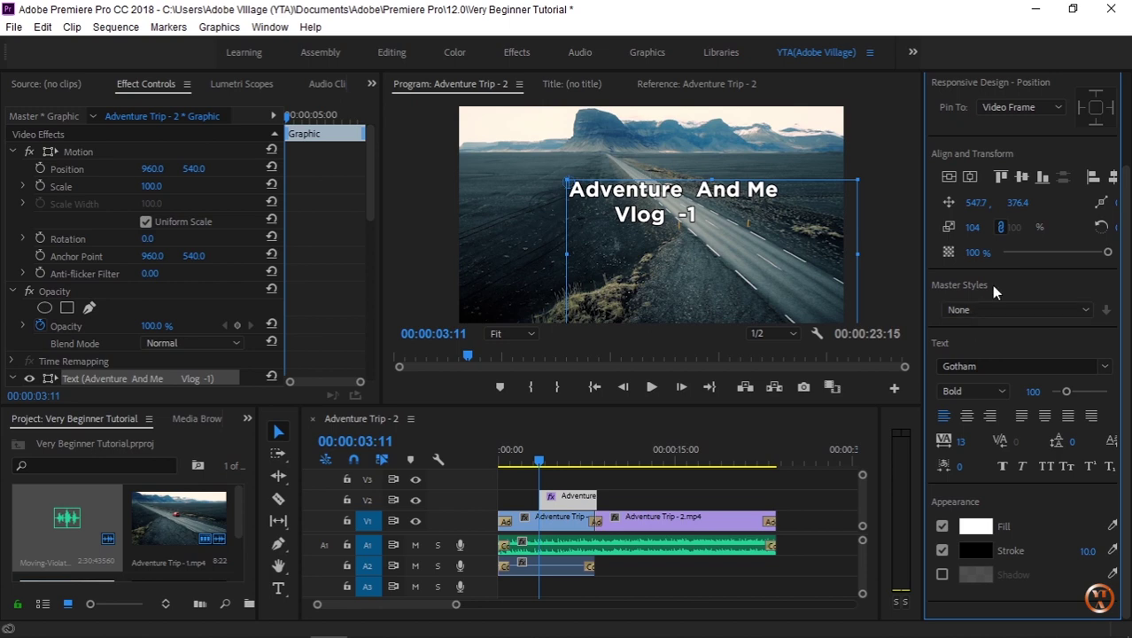
drag(1121, 346, 1129, 307)
scroll(1127, 230, down, 2)
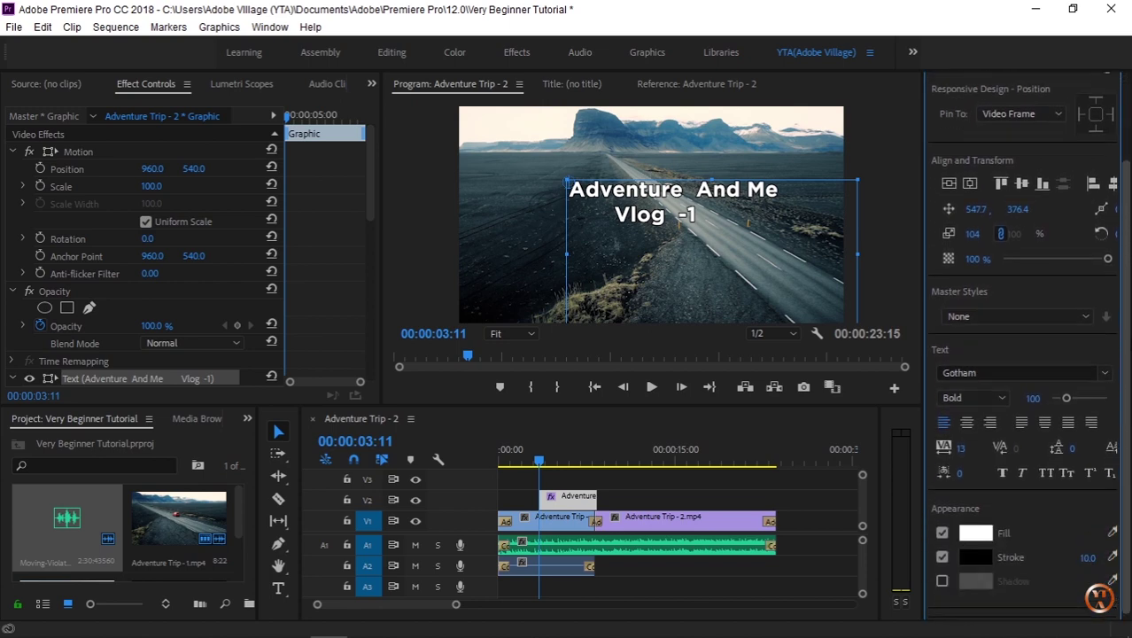
scroll(1127, 230, up, 2)
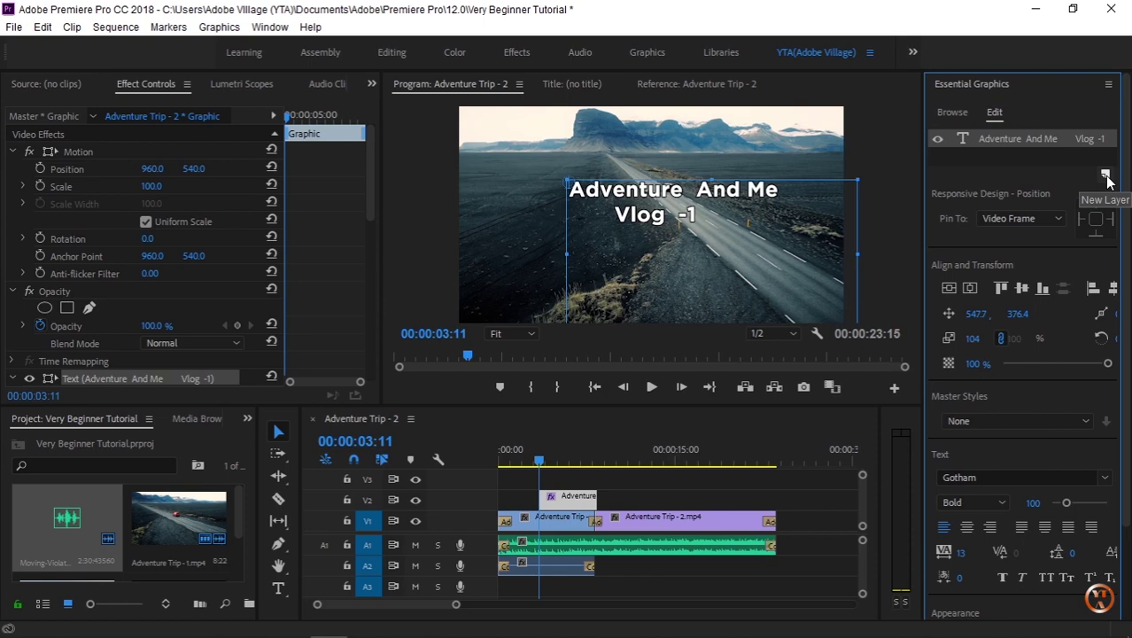
Add a Rectangle layer and resize it in the Program monitor to cover the whole title
click(1106, 176)
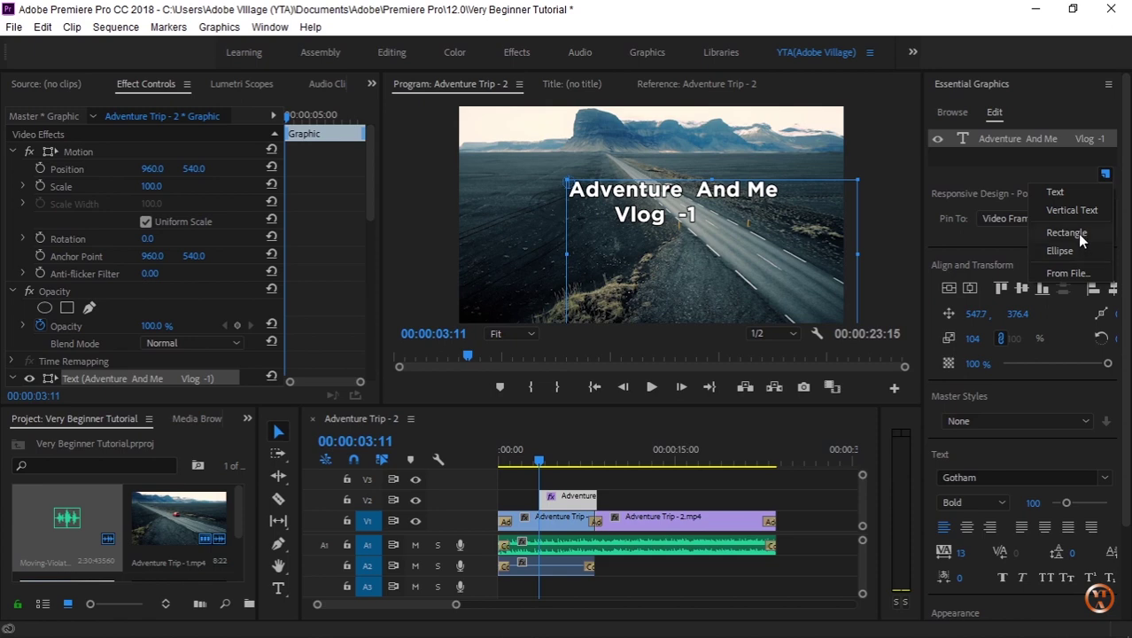
click(1067, 232)
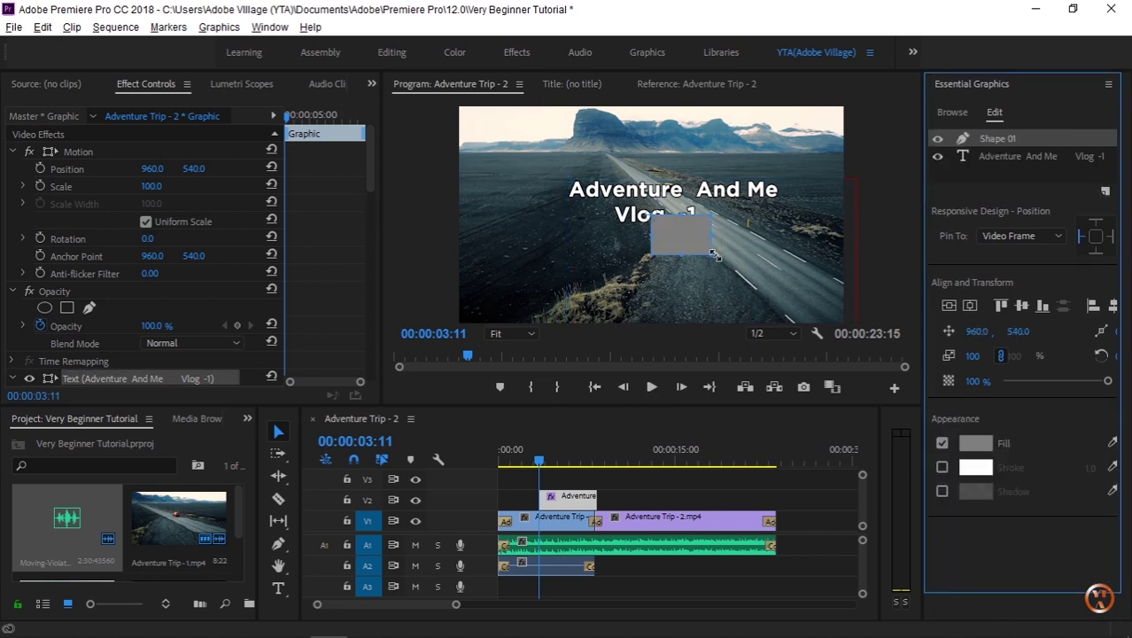
mouse_move(709, 252)
mouse_down()
mouse_move(768, 257)
mouse_move(700, 223)
mouse_up()
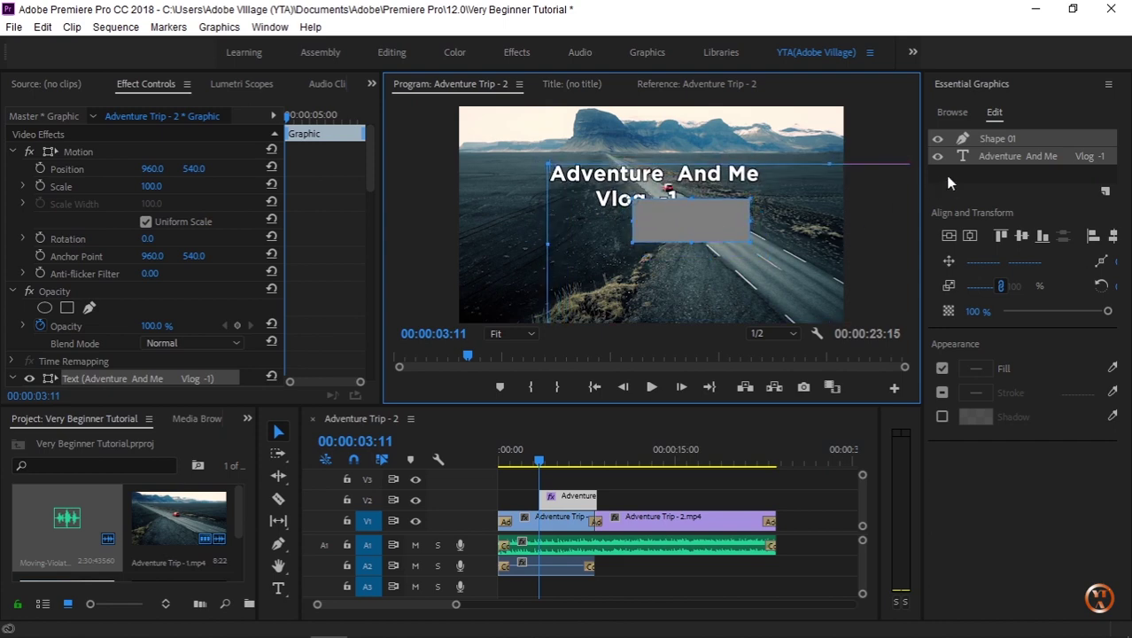
click(994, 139)
drag(676, 222, 638, 192)
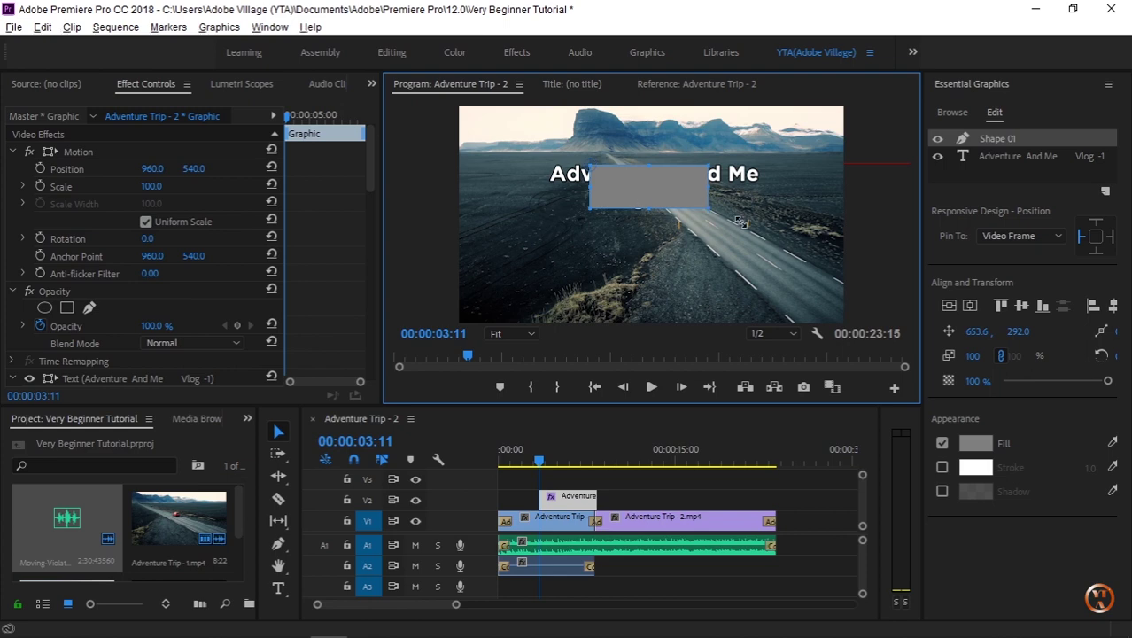
mouse_move(709, 209)
mouse_down()
mouse_move(750, 229)
mouse_move(681, 211)
mouse_move(664, 192)
mouse_up()
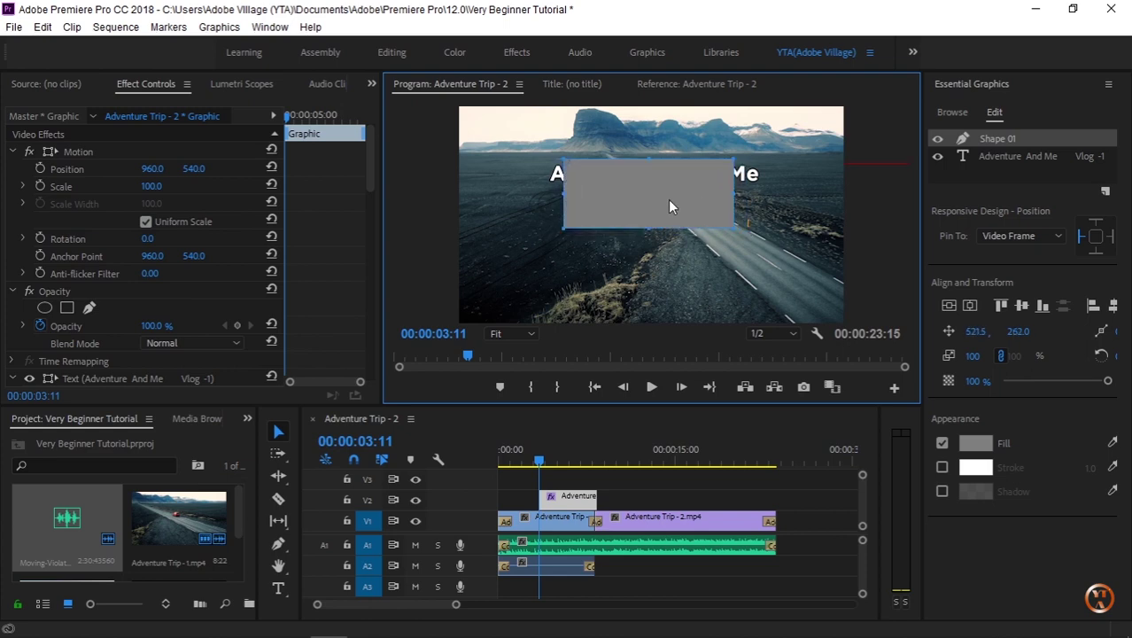
drag(560, 186, 544, 186)
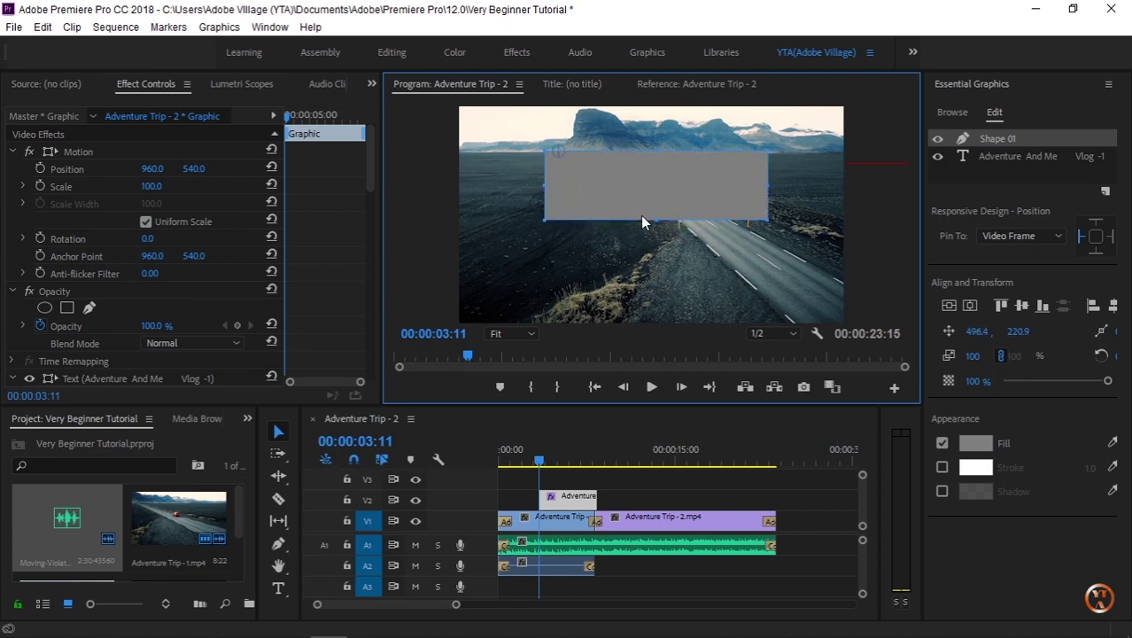
drag(658, 220, 704, 195)
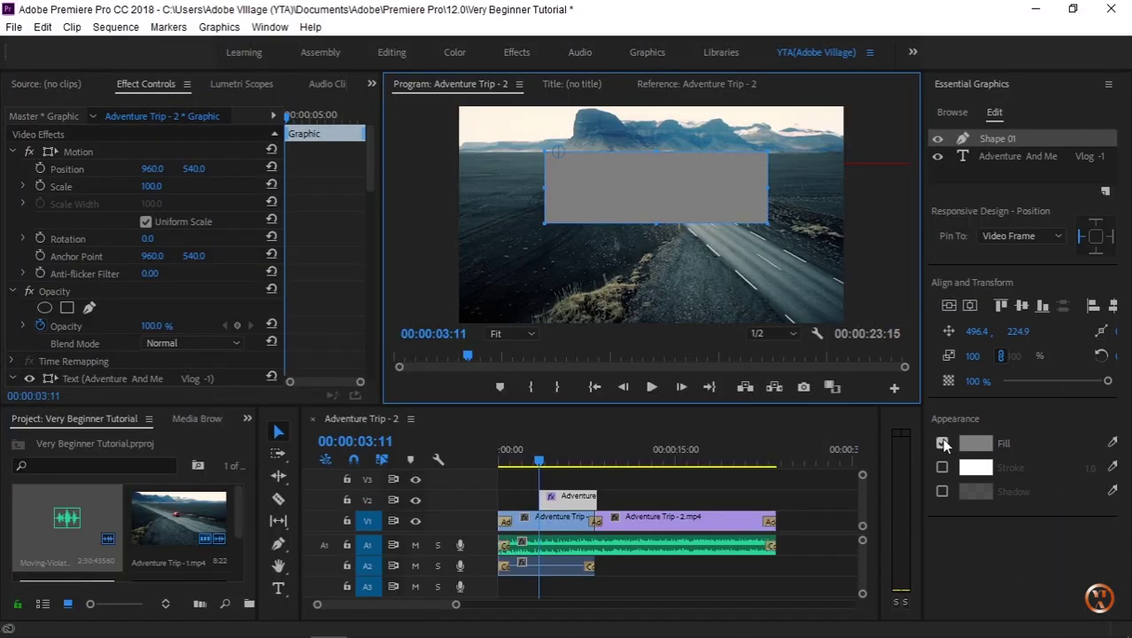
Turn off the rectangle's fill and give it a white stroke of width 10
click(944, 445)
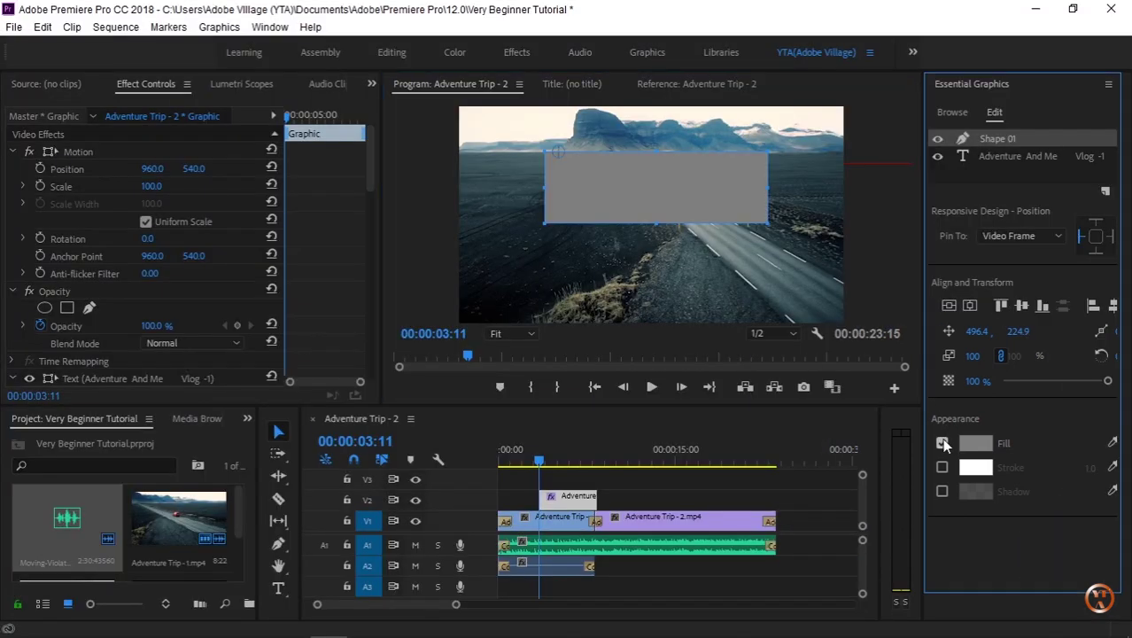
click(942, 467)
click(974, 467)
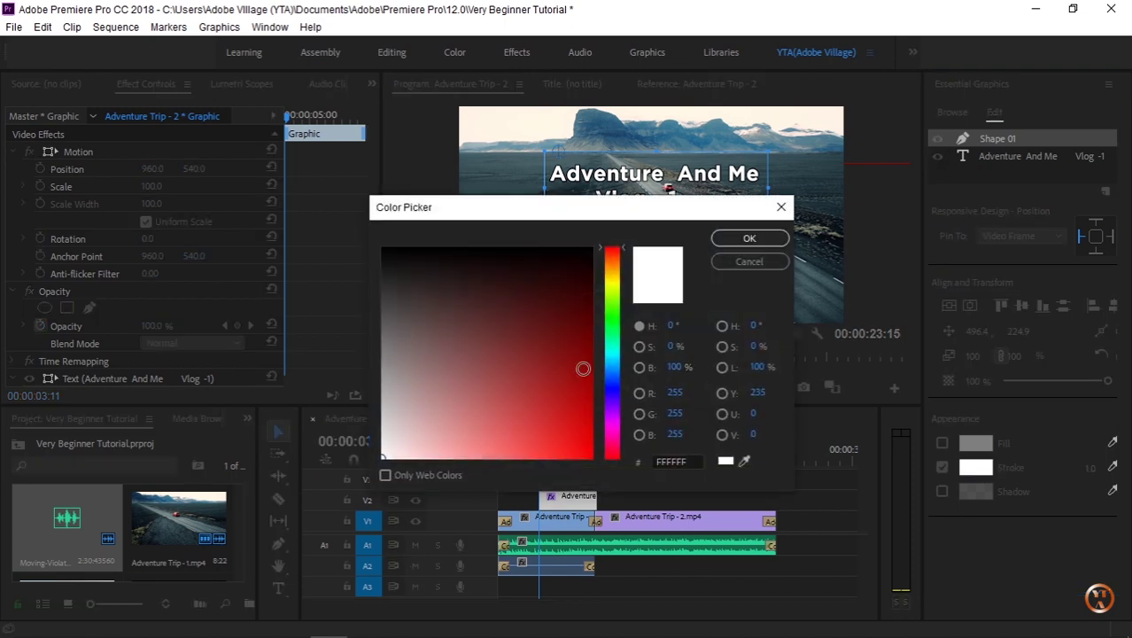
click(749, 262)
click(1073, 465)
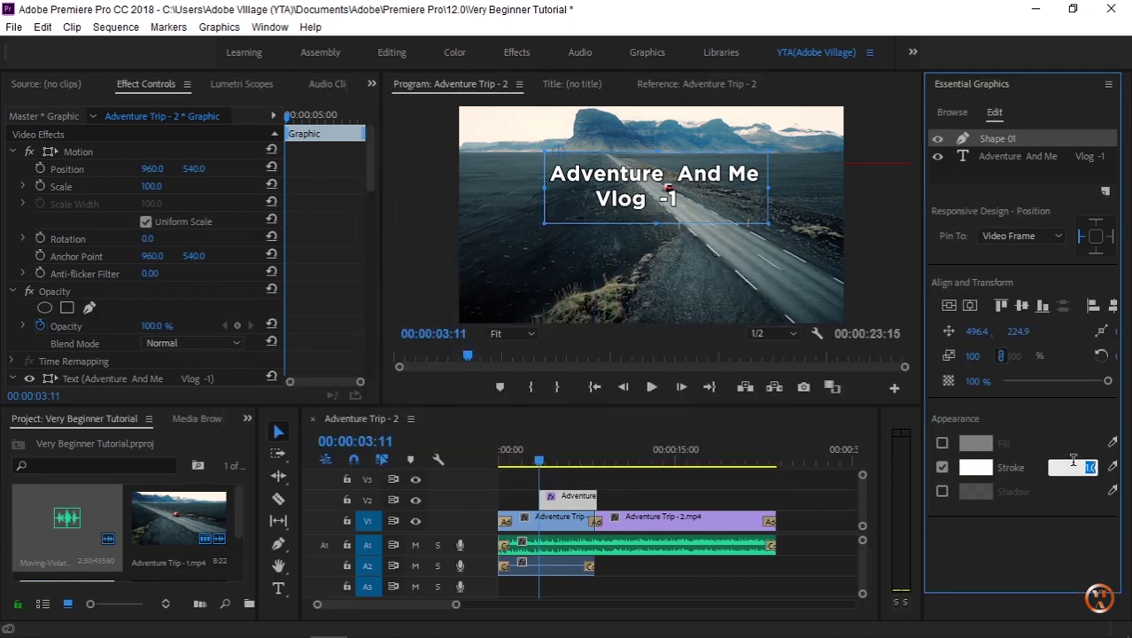
text(10)
key(Return)
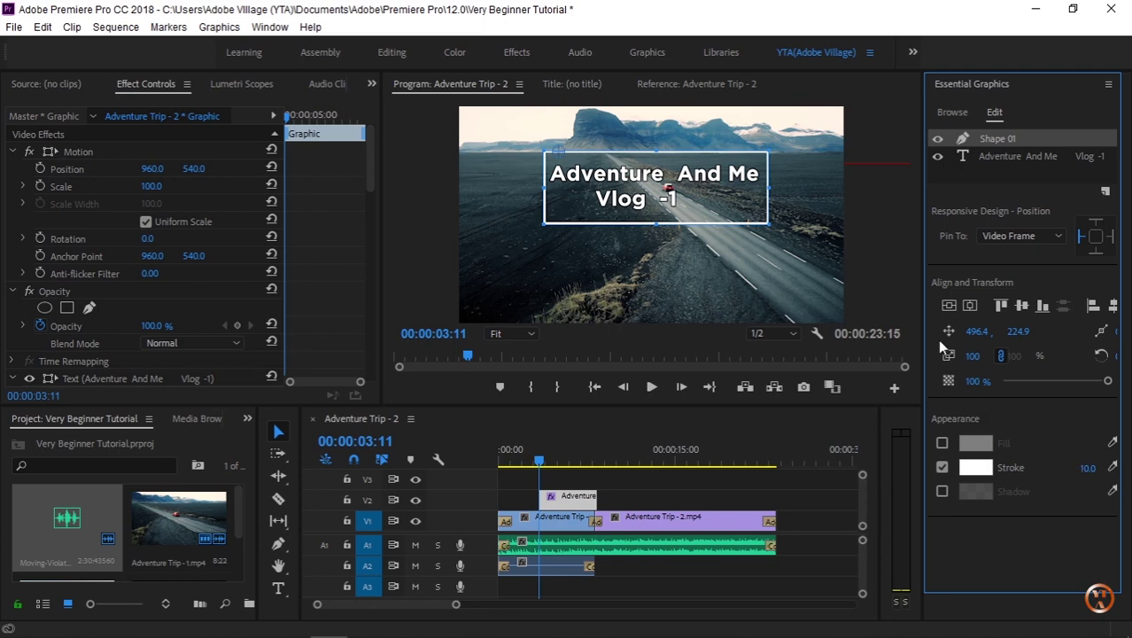
Edit the title text to re-centre 'Vlog -1', then reselect the rectangle layer
click(989, 160)
double_click(587, 201)
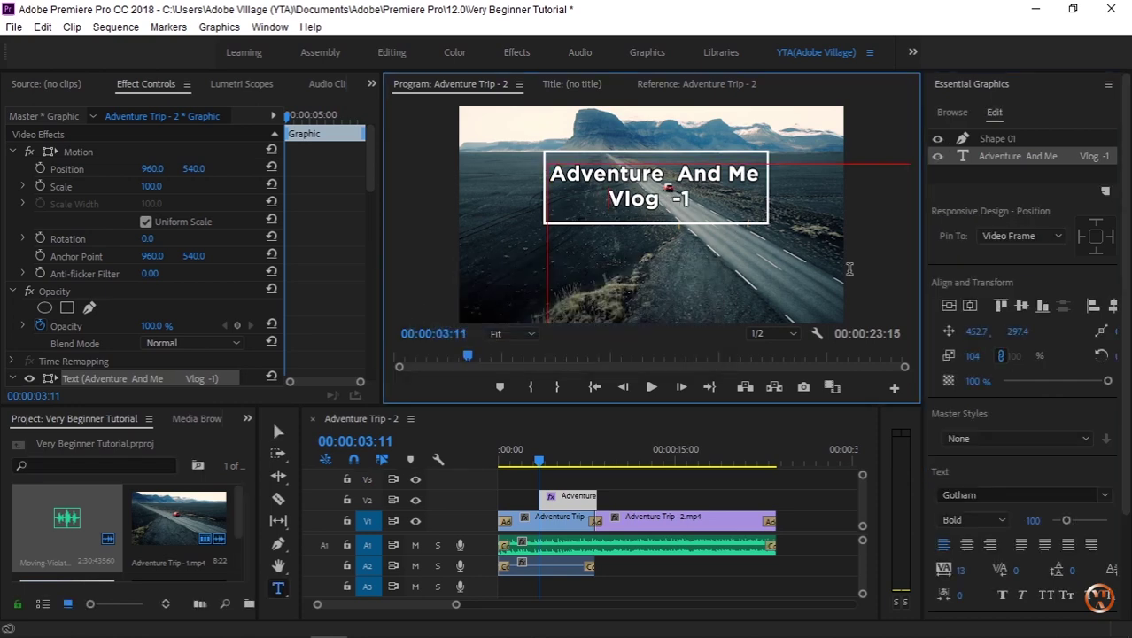
click(991, 143)
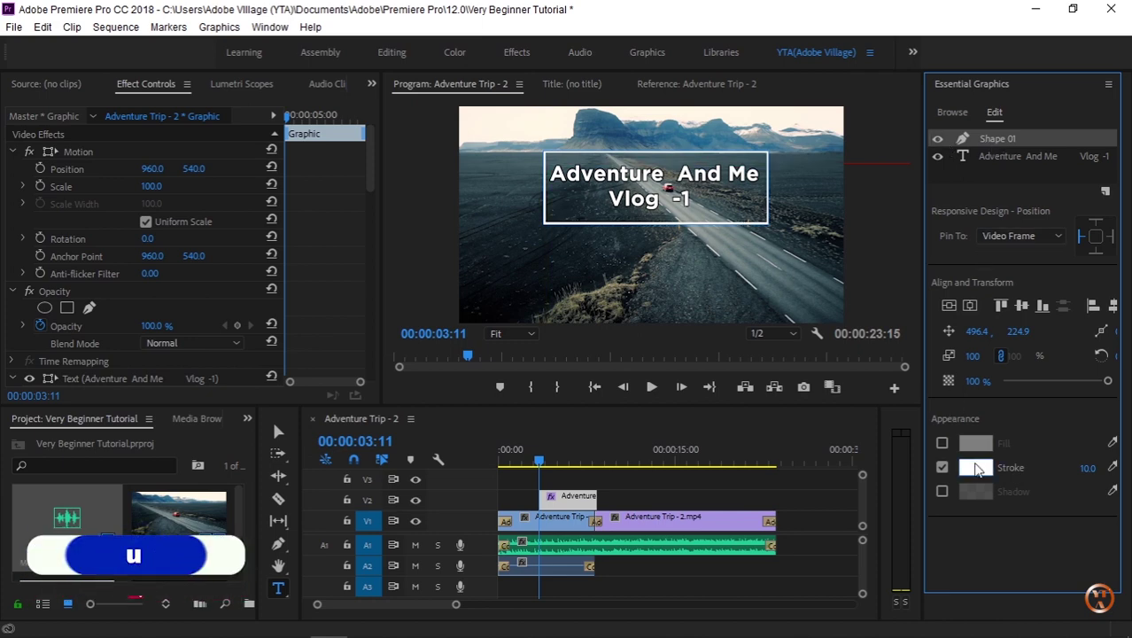
Recolour the rectangle outline dark grey #4A4949, trying a stroke width of 7
click(1086, 467)
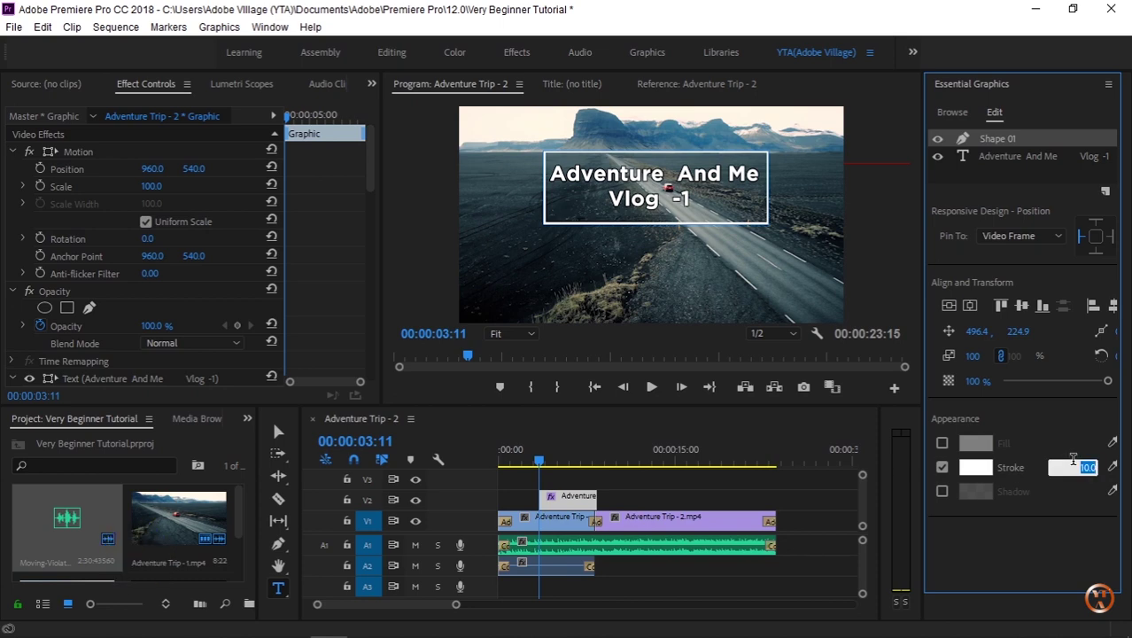
text(7)
key(Return)
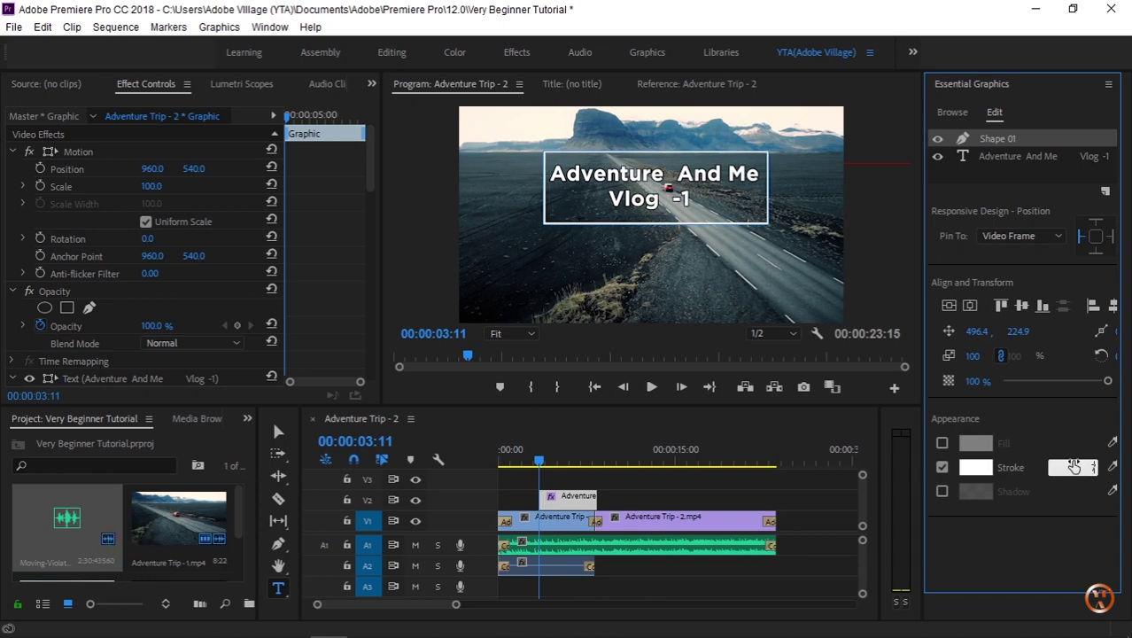
click(984, 468)
drag(499, 306, 387, 307)
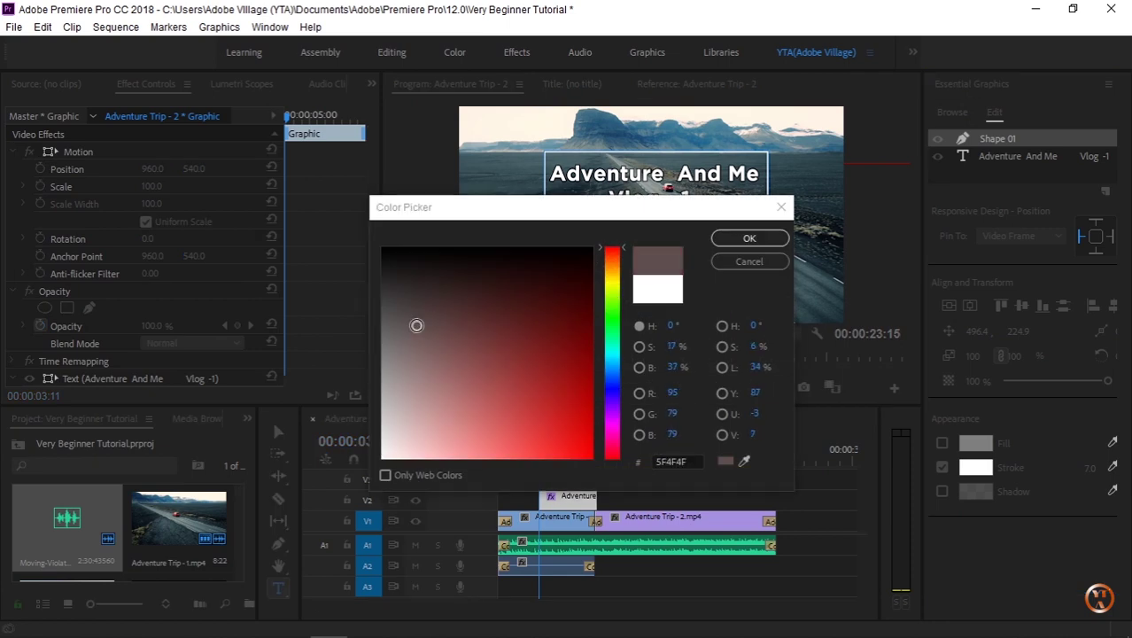
click(733, 241)
Set the outline width back to 10 and select the title text layer
click(1089, 470)
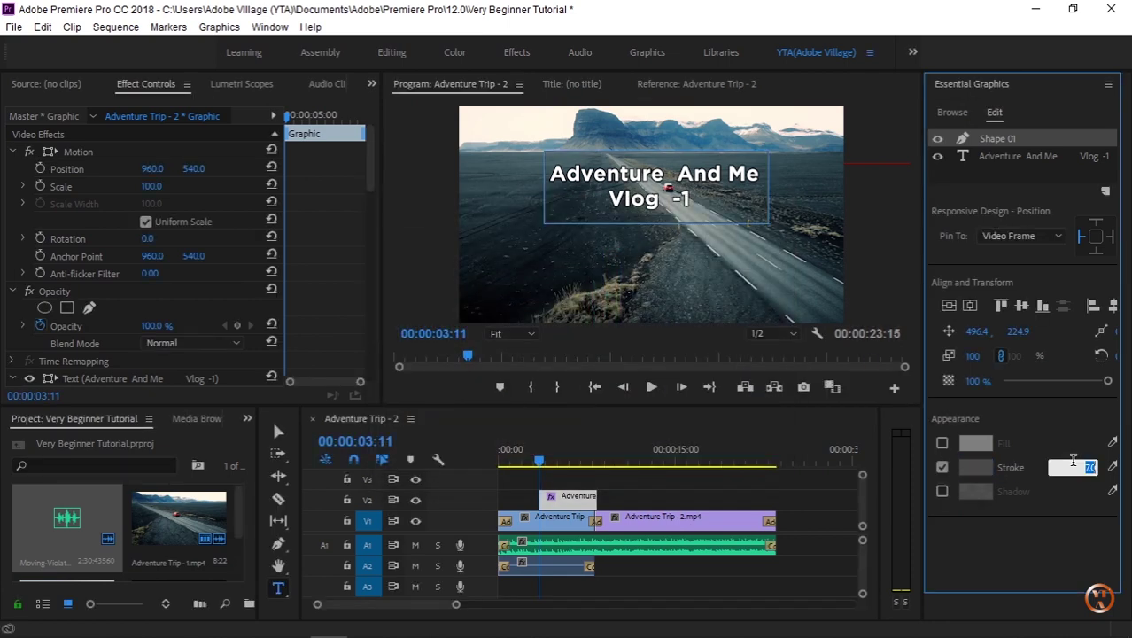
text(1)
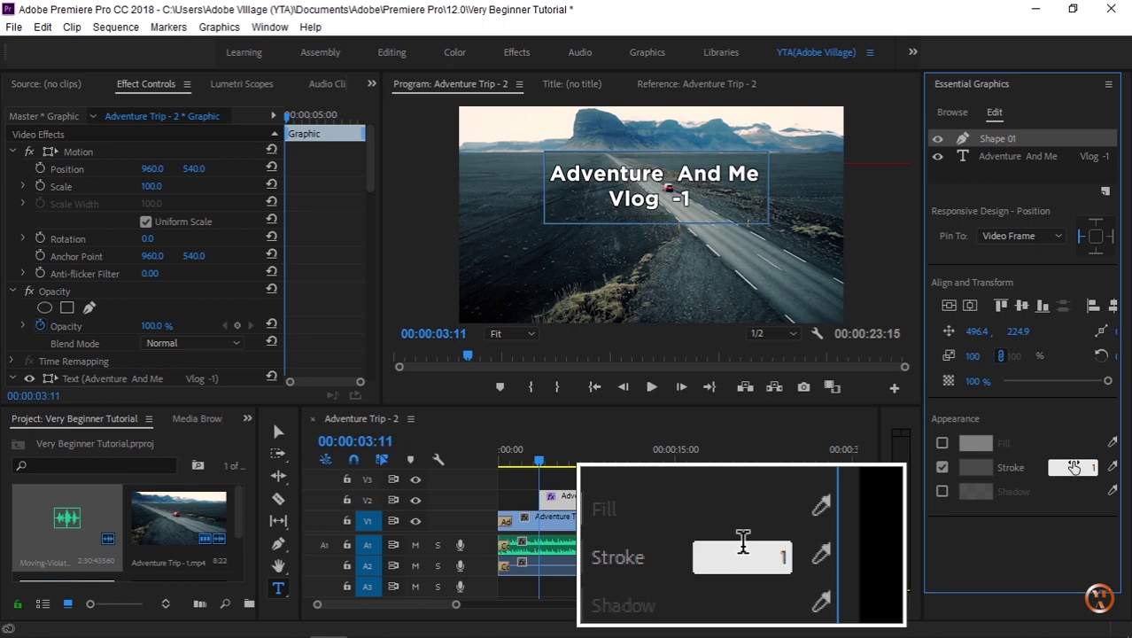
key(Return)
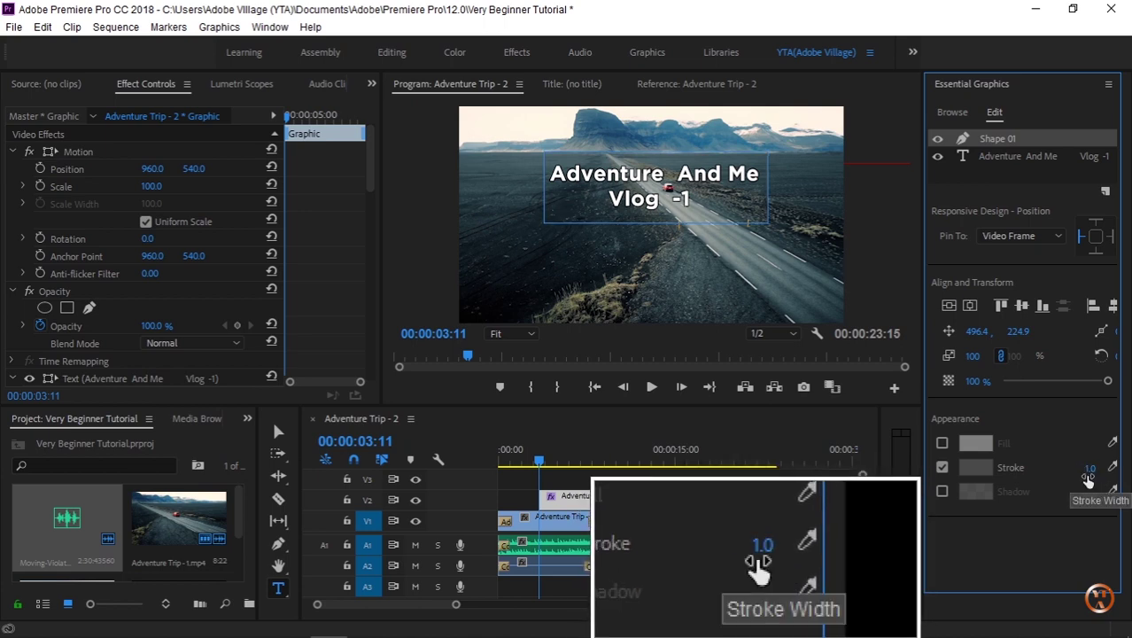
click(1088, 474)
text(10)
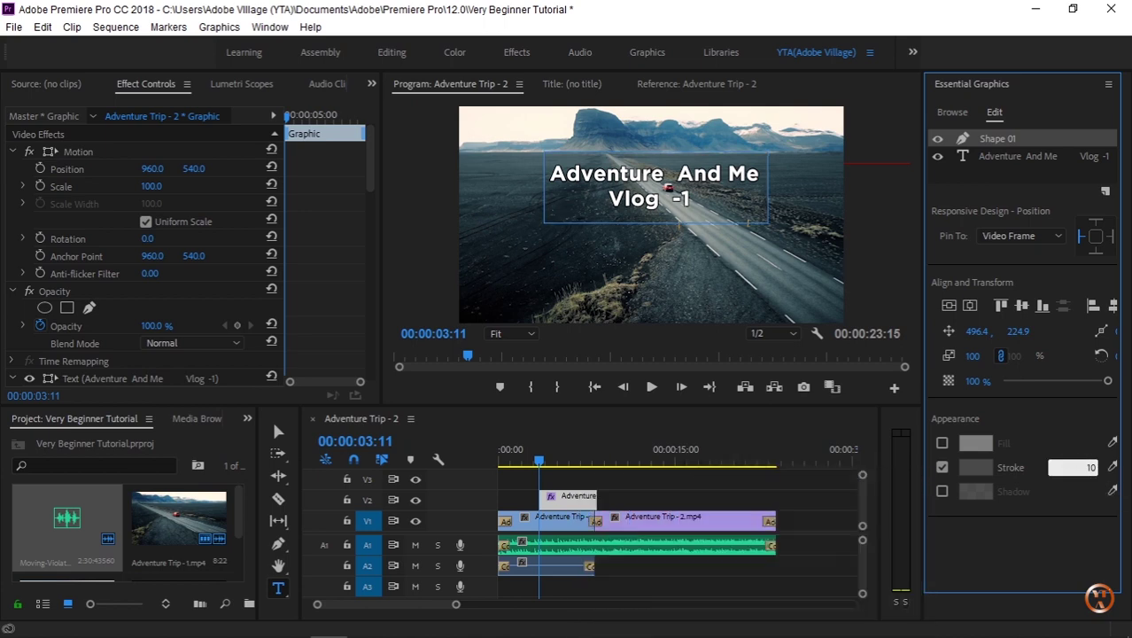
key(Return)
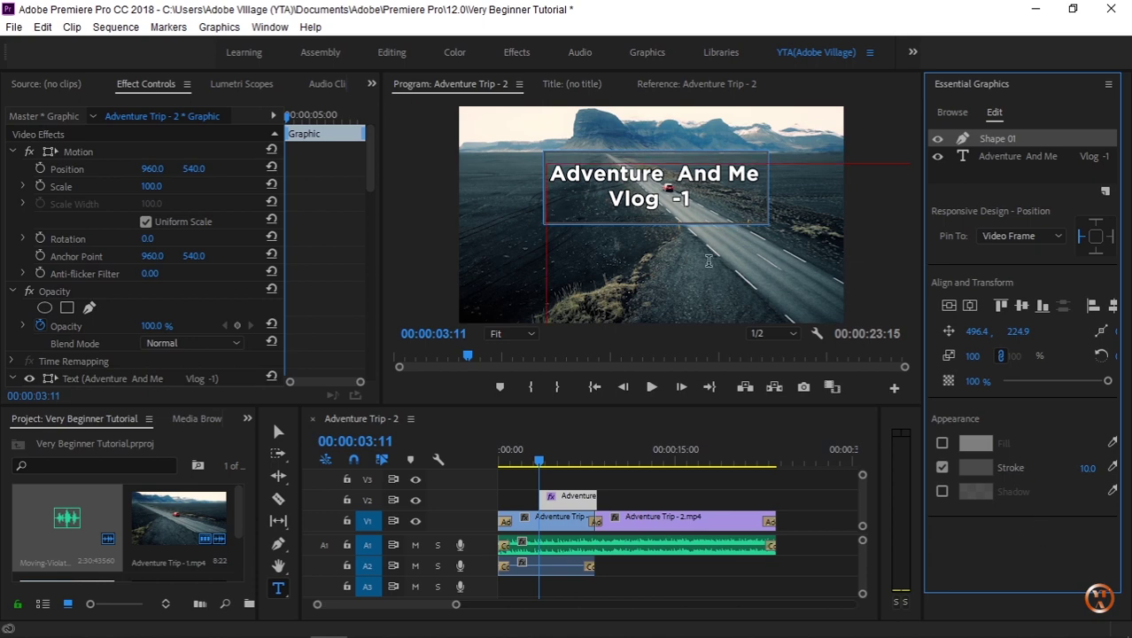
key(v)
click(749, 280)
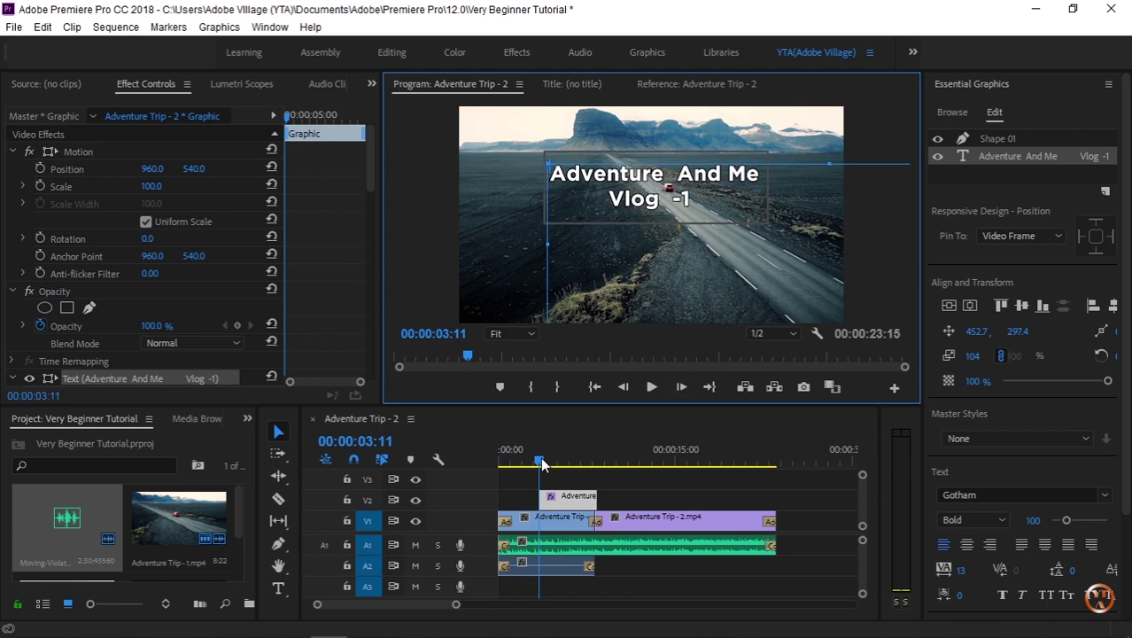
Move the playhead into the beach clip and show the Window menu's panel list
drag(542, 464, 611, 465)
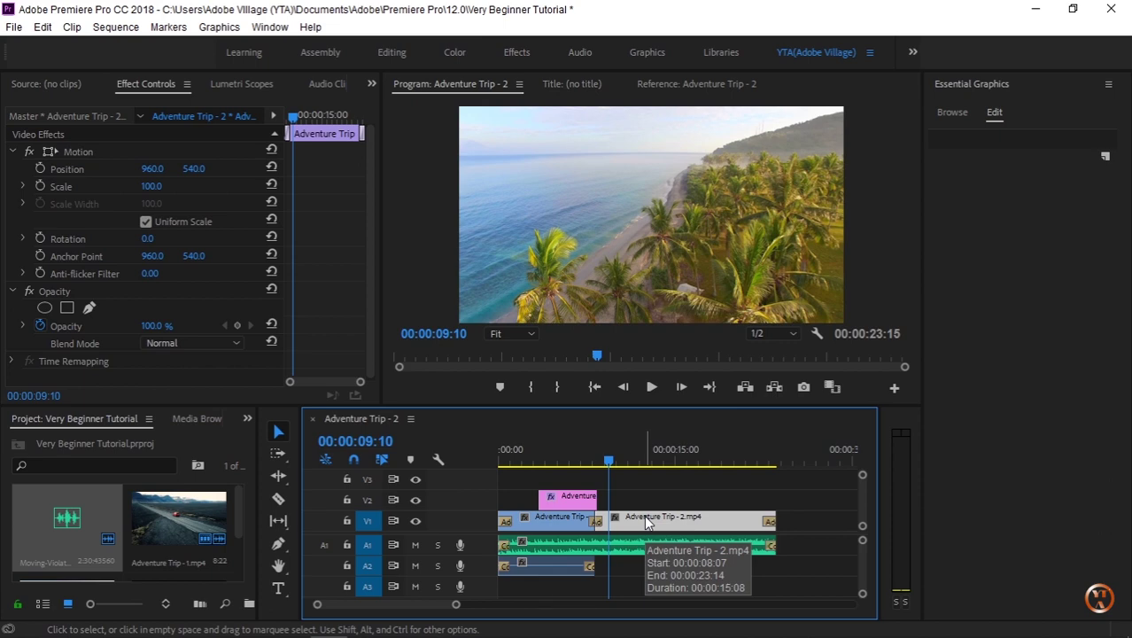
click(275, 28)
mouse_move(381, 255)
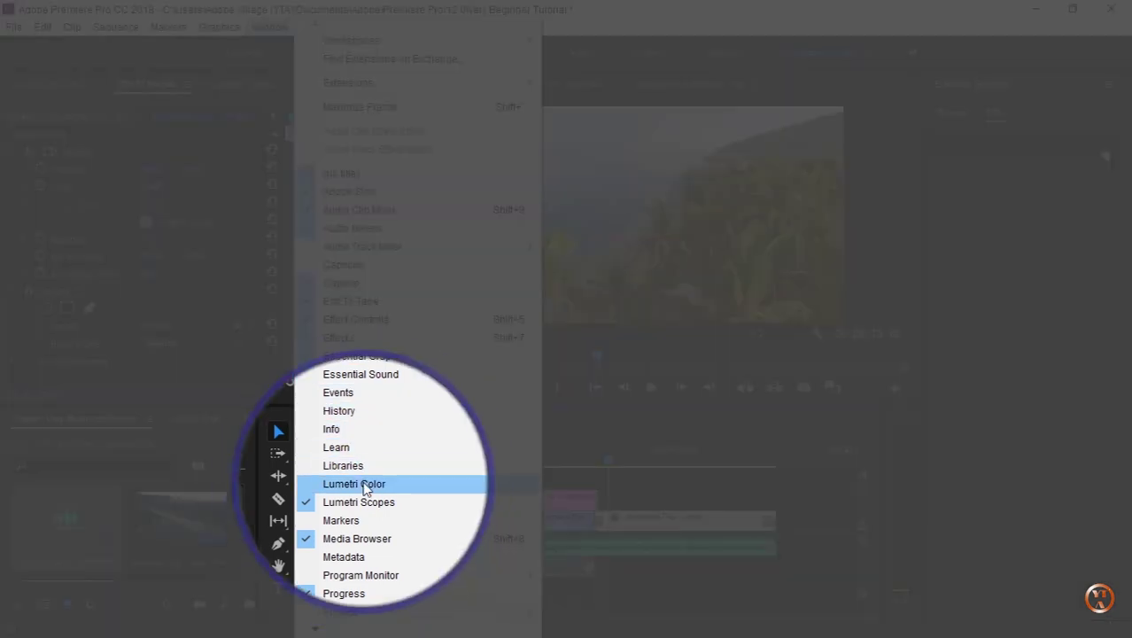
Open the Lumetri Color panel with its Basic Correction section expanded
click(364, 485)
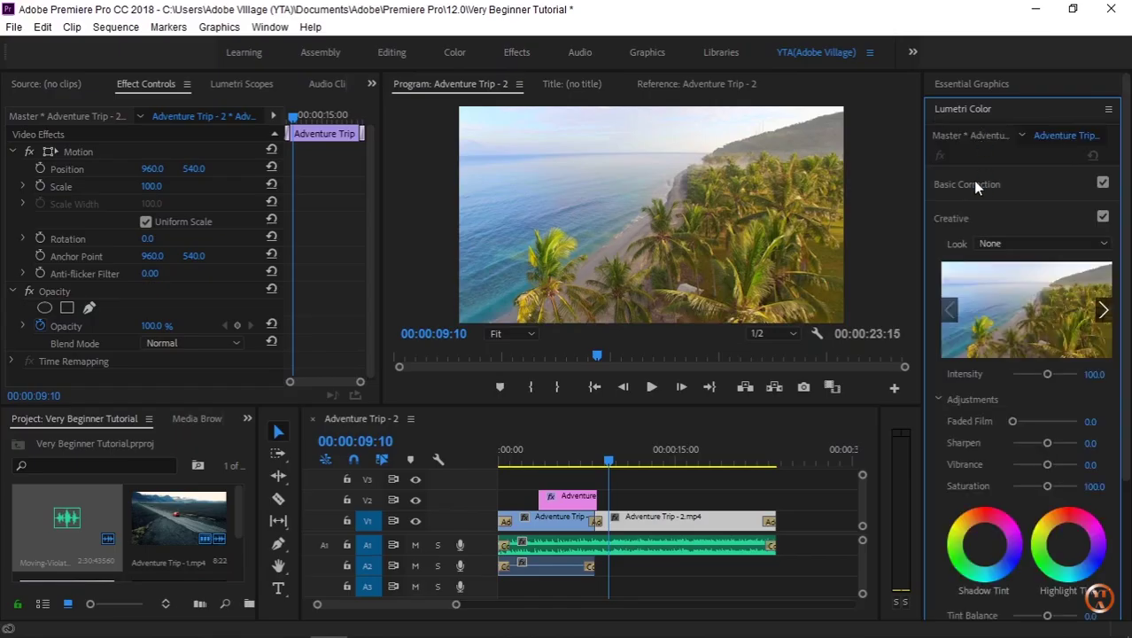
click(969, 186)
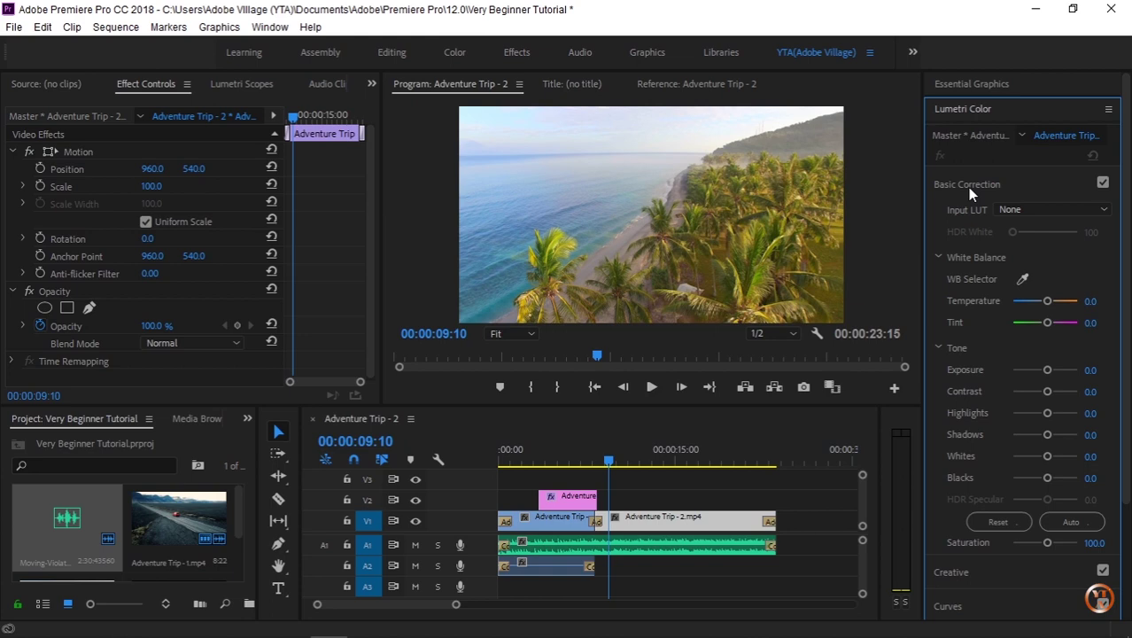
click(968, 185)
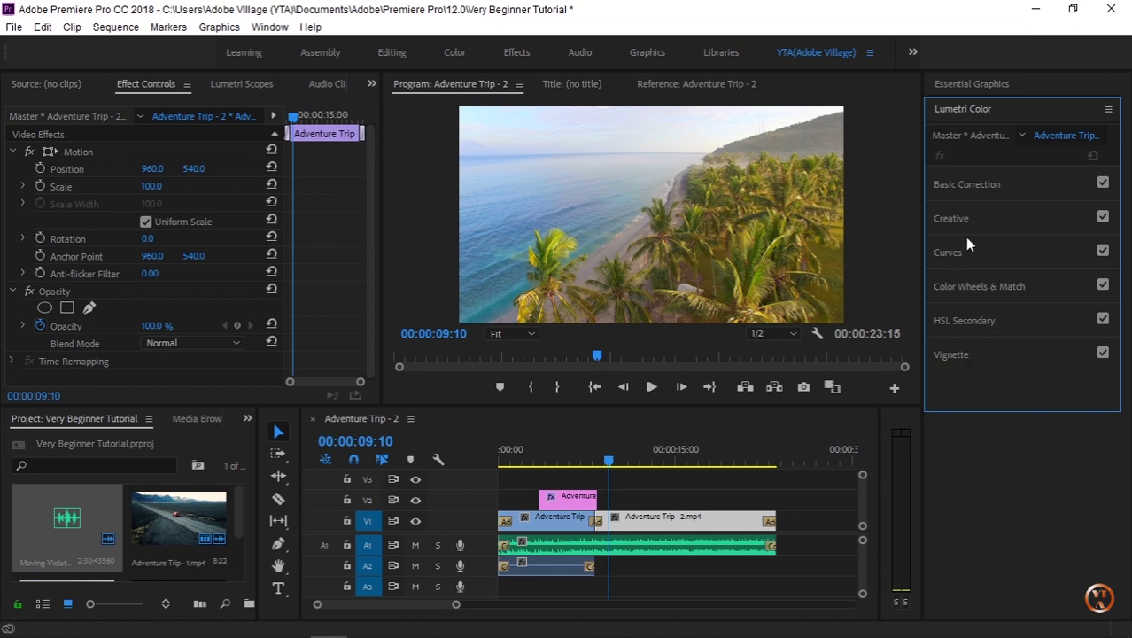
click(973, 189)
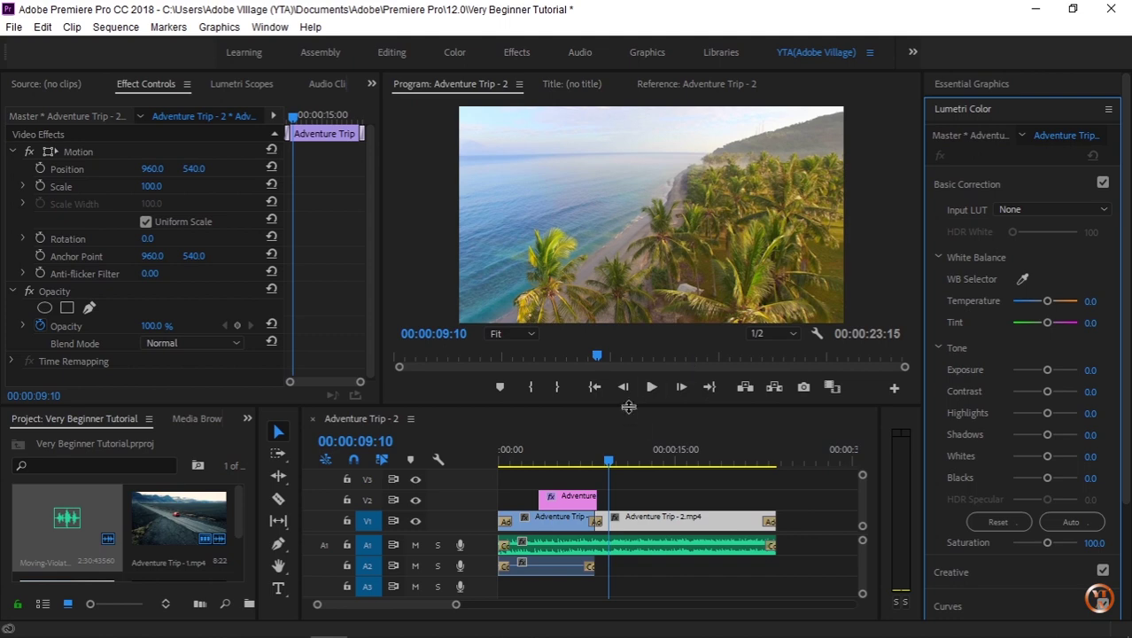
Enlarge the preview and Lumetri area, then start warming the beach clip's Temperature
drag(629, 407, 620, 529)
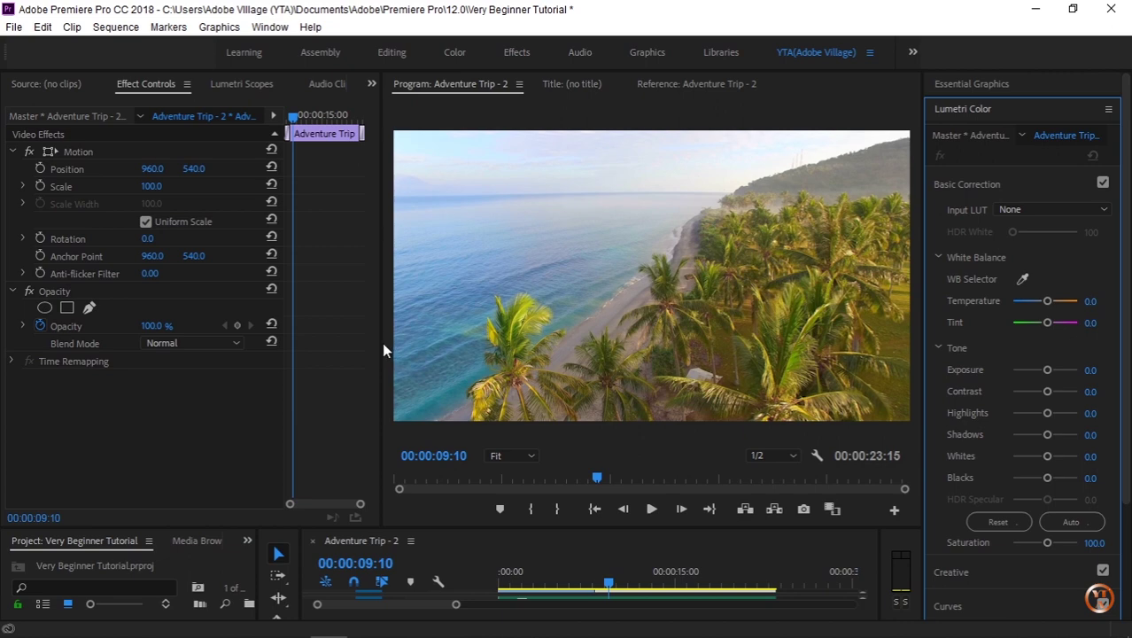
drag(383, 342, 309, 337)
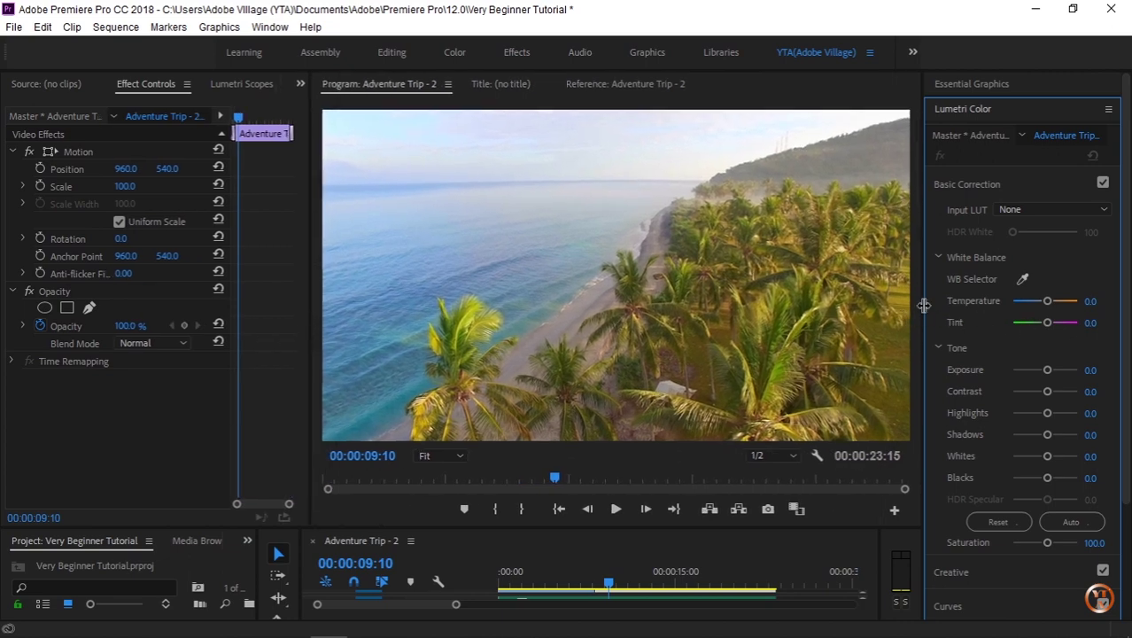
drag(926, 307, 884, 310)
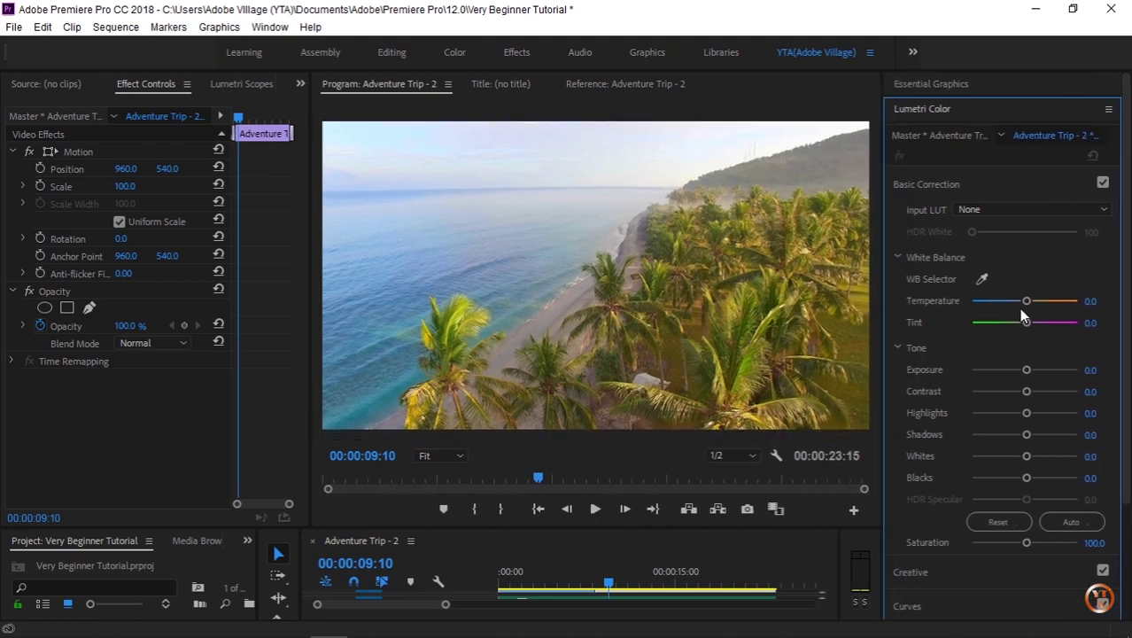
drag(1027, 301, 1033, 301)
Set white balance with the WB Selector, easing Temperature to 31.3 with Tint 2.0
click(981, 279)
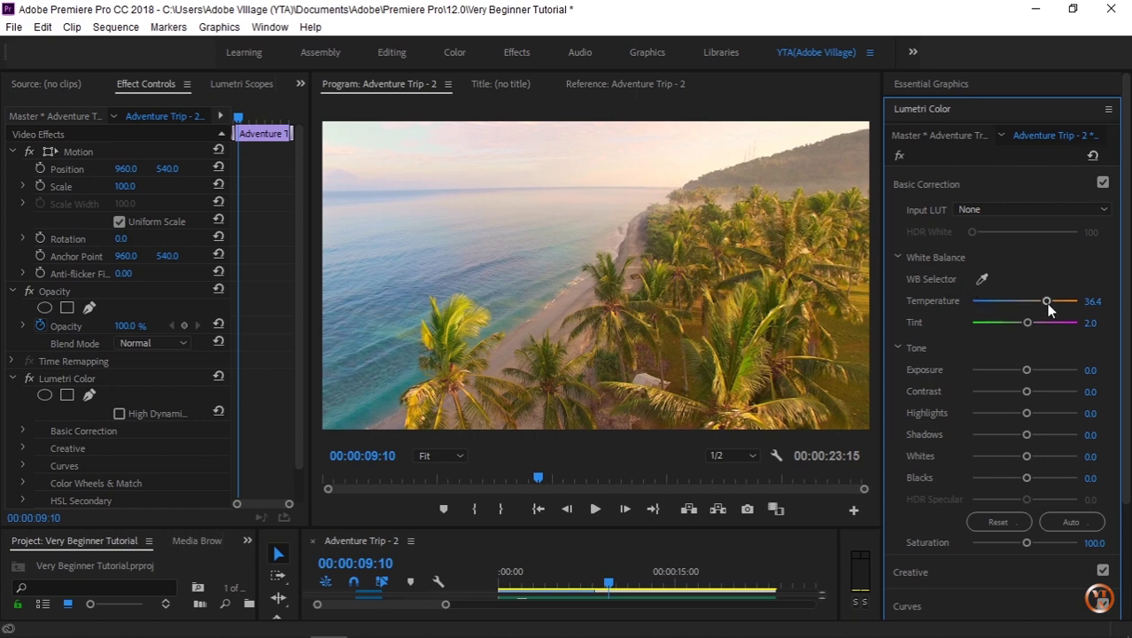
mouse_move(1048, 302)
mouse_down()
mouse_move(1021, 302)
mouse_move(1042, 302)
mouse_up()
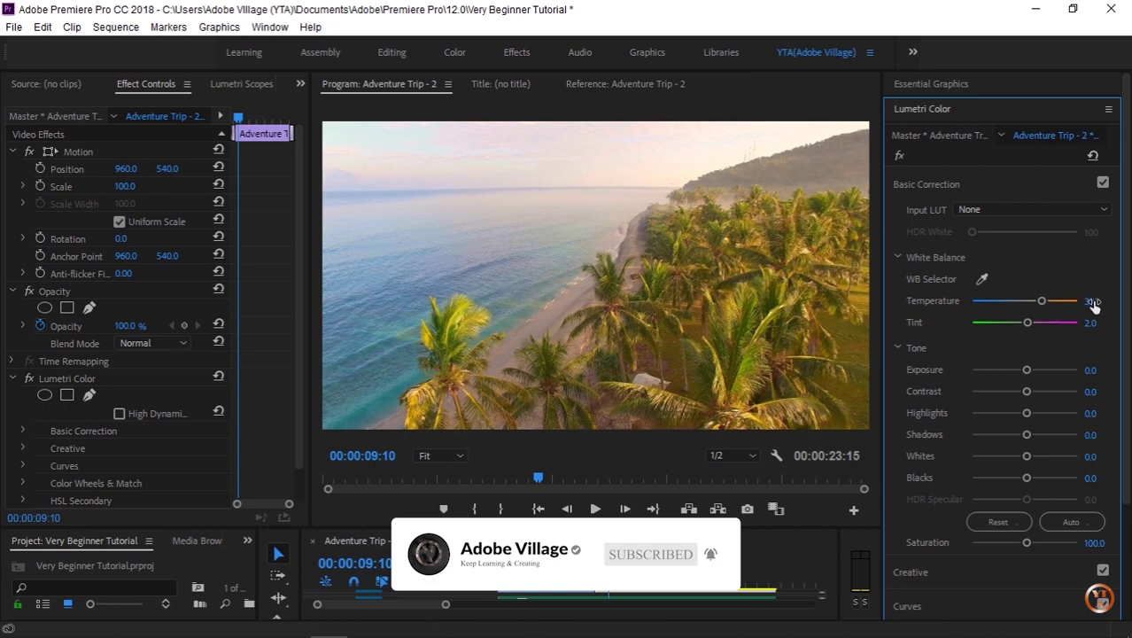
drag(1123, 299, 1124, 321)
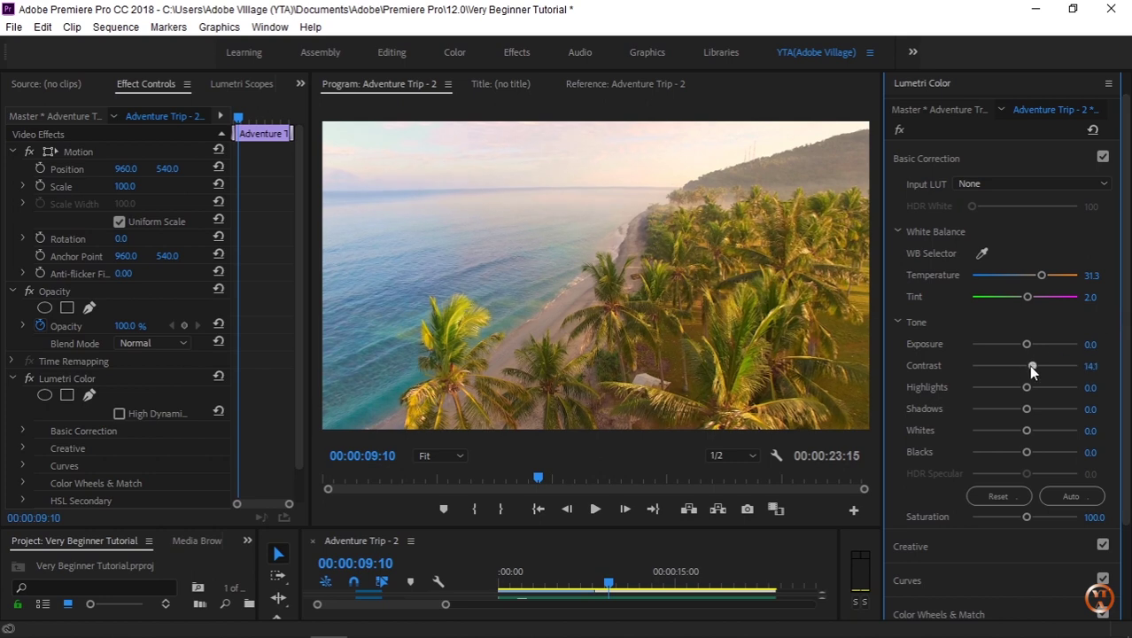
Set the beach clip's Contrast to 14.1, Highlights to -48.4 and Exposure to 0.9
mouse_move(1027, 365)
mouse_down()
mouse_move(1011, 366)
mouse_move(1030, 366)
mouse_up()
scroll(1129, 363, down, 1)
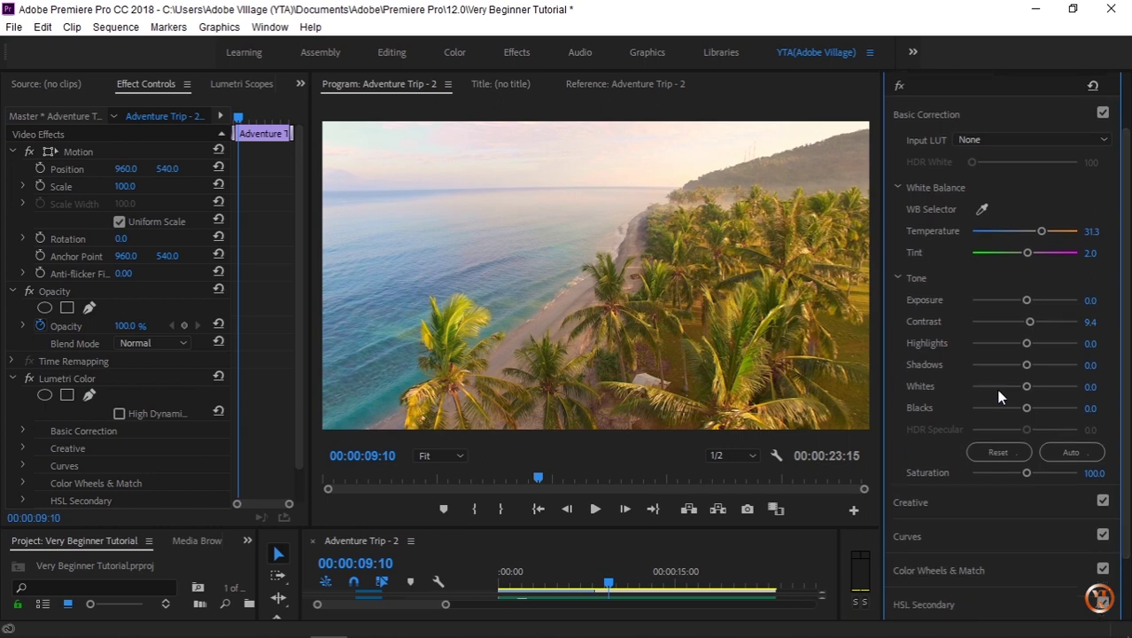
drag(1025, 343, 999, 343)
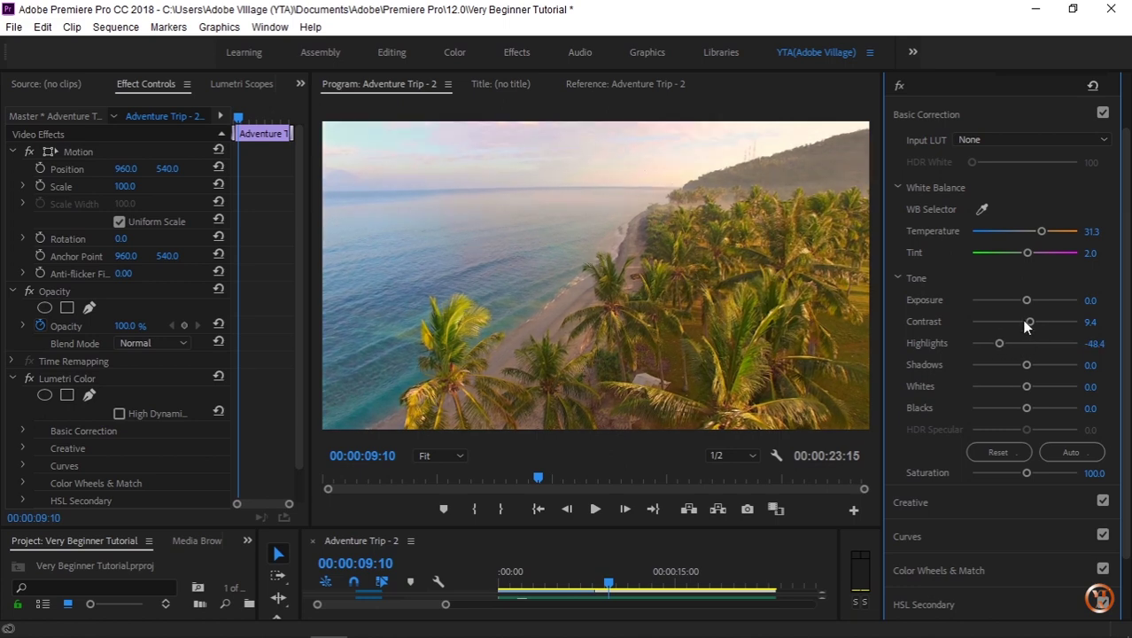
drag(1027, 301, 1033, 323)
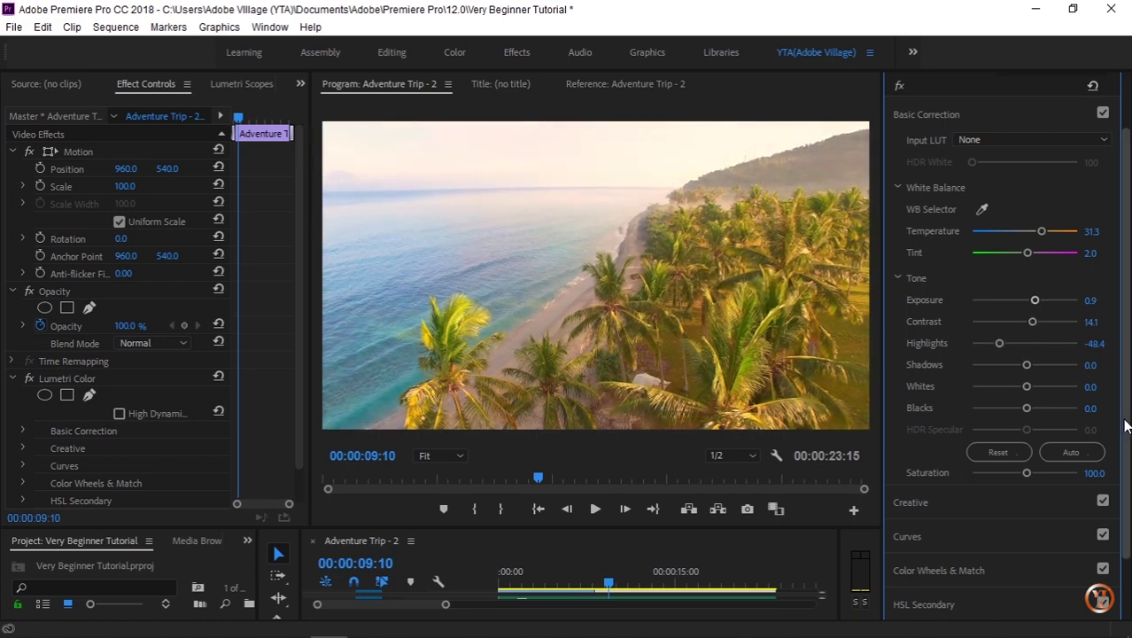
drag(1123, 425, 1024, 235)
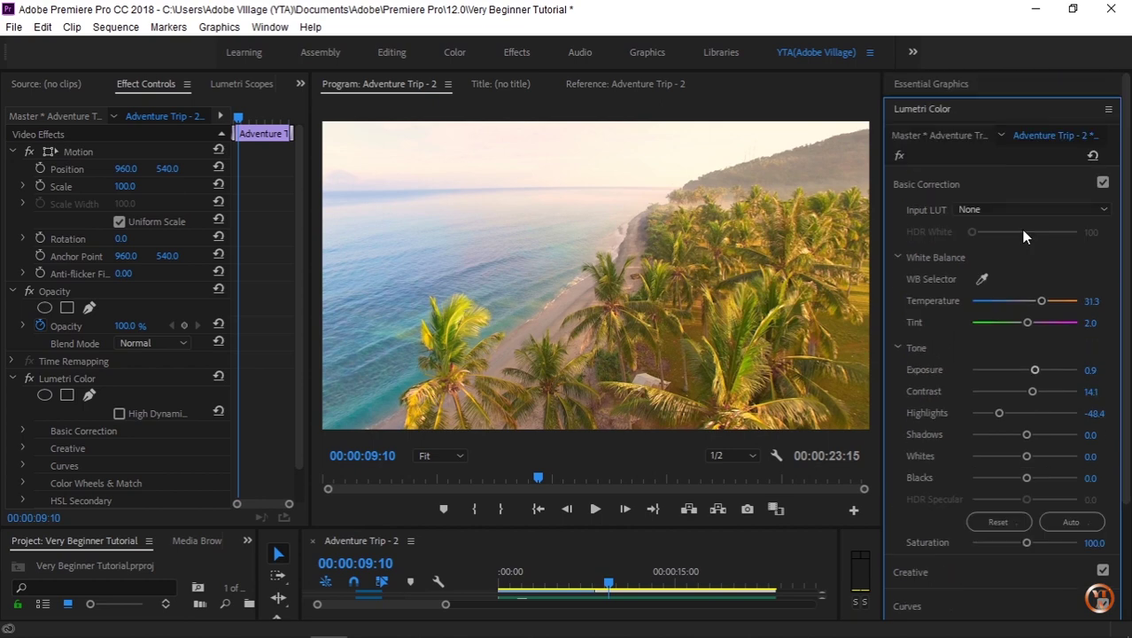
Open the Creative section and browse looks to reach Kodak 5205 Fuji 3510
click(938, 188)
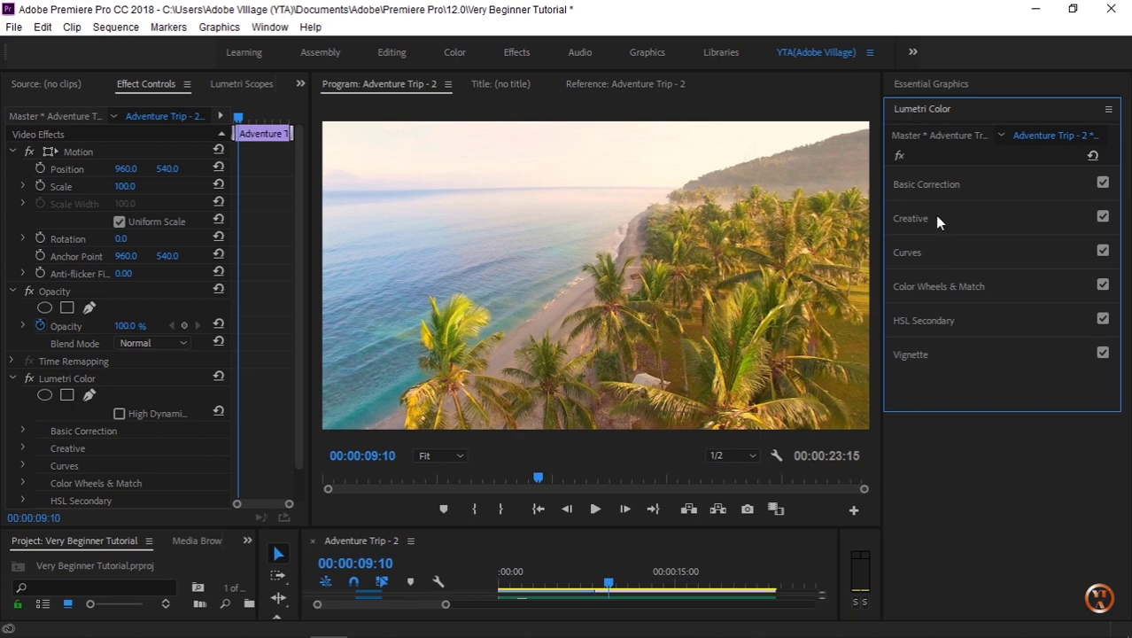
click(935, 219)
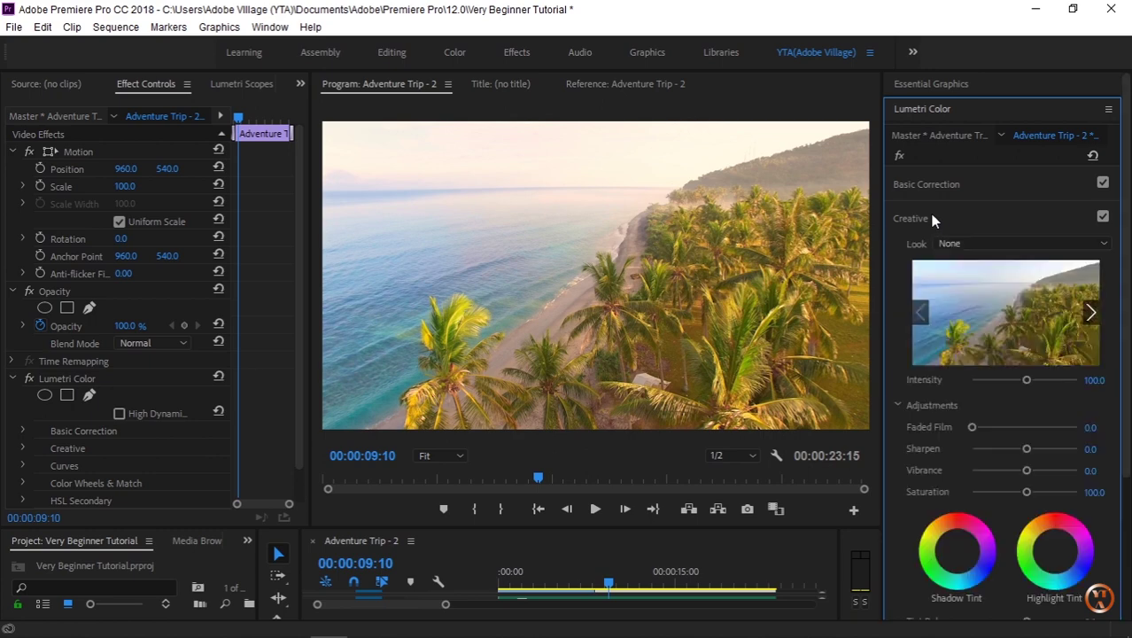
click(1091, 314)
click(1091, 313)
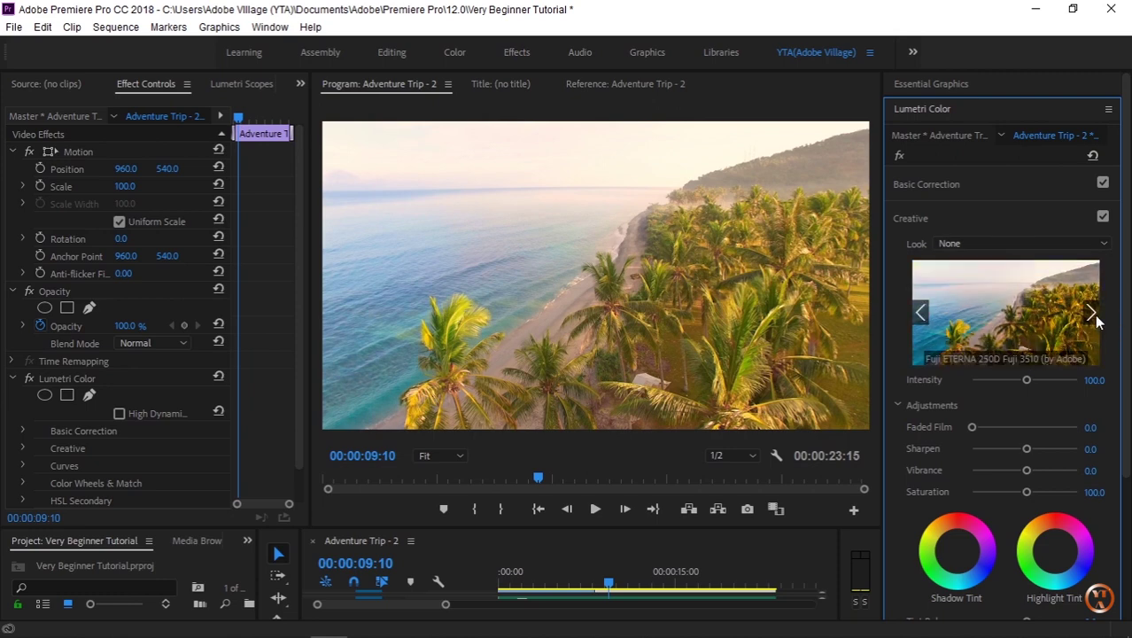
click(1092, 314)
click(1092, 313)
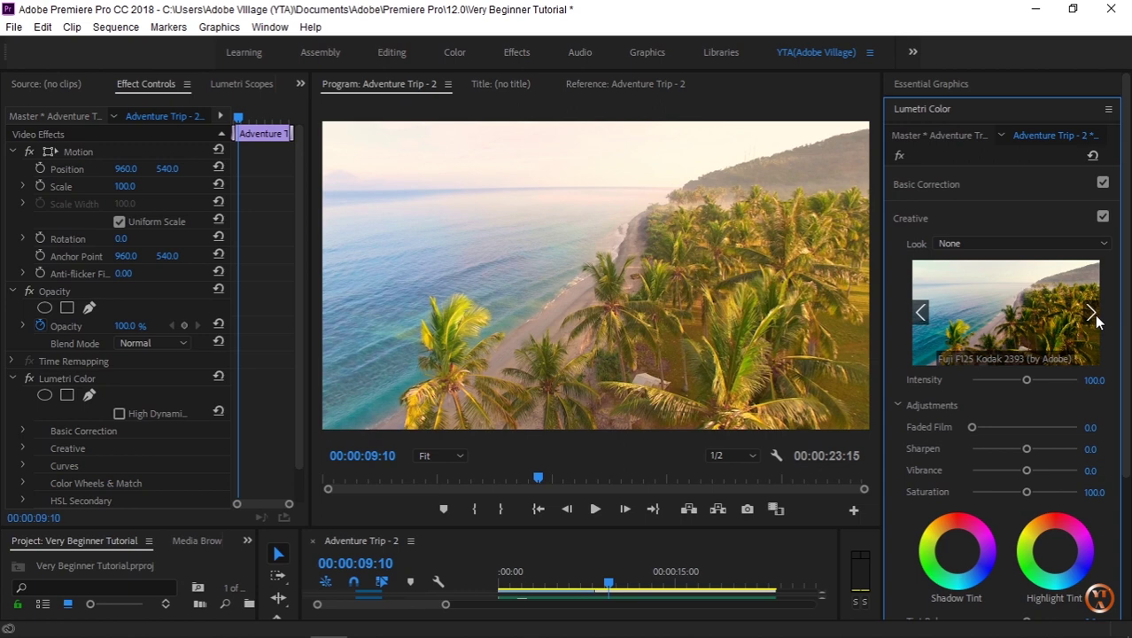
click(1093, 314)
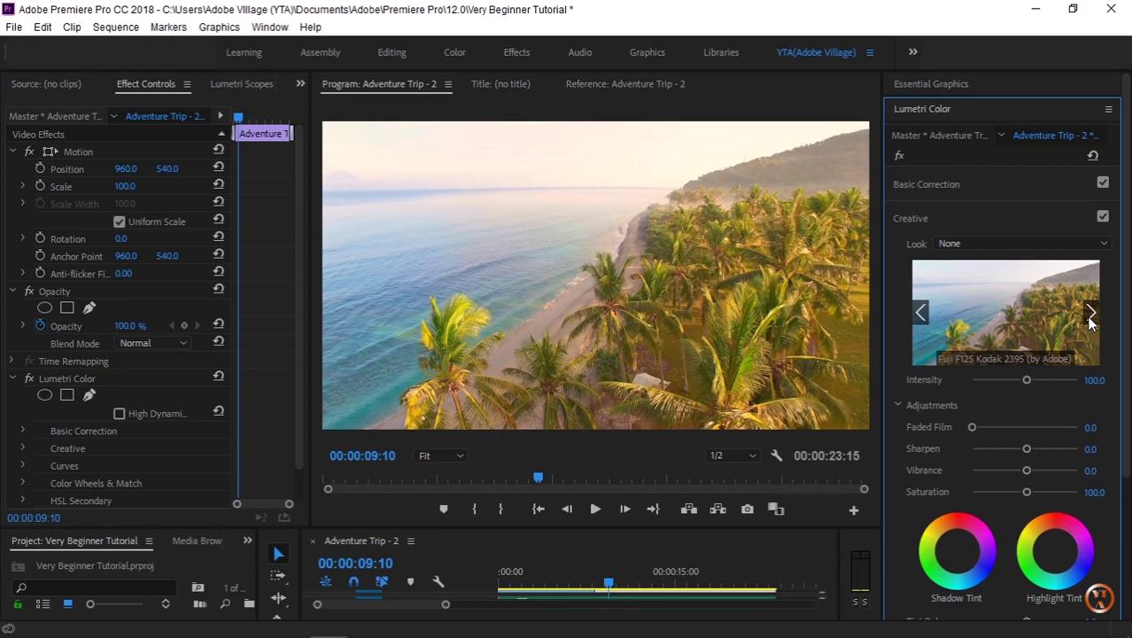
click(1091, 314)
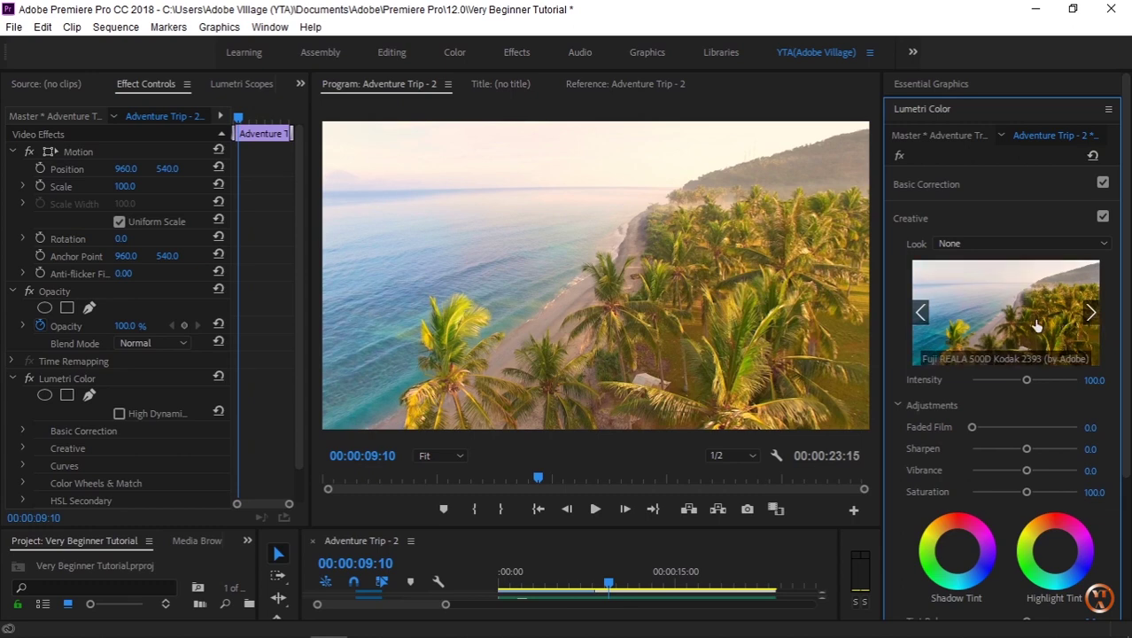
click(1091, 313)
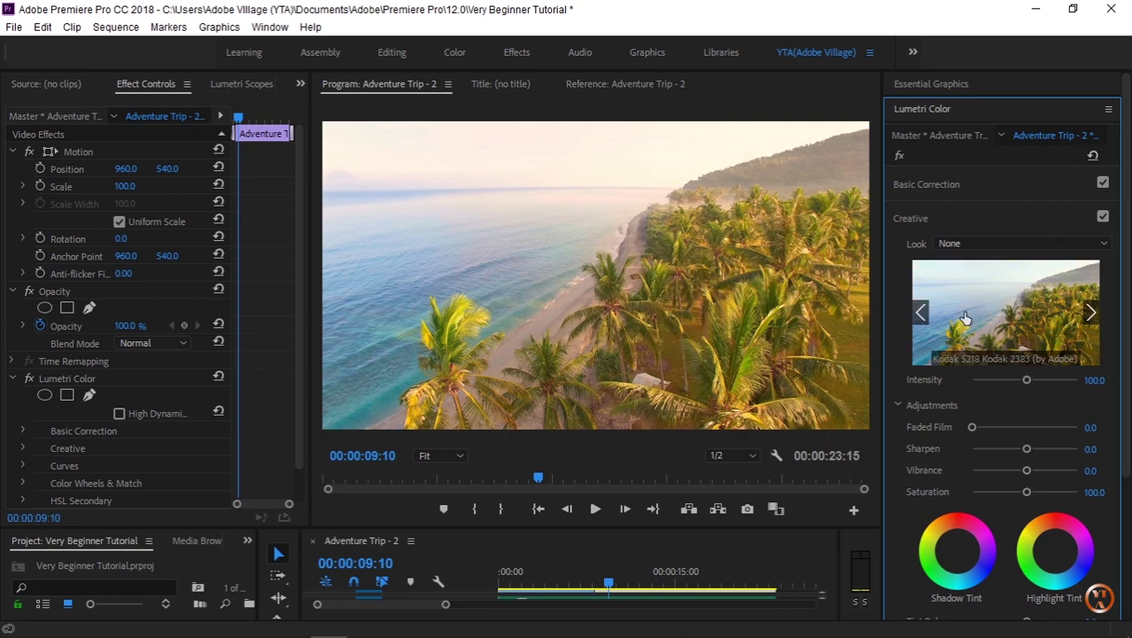
Apply the Kodak 5205 Fuji 3510 look at intensity 100 to the beach clip
click(1030, 319)
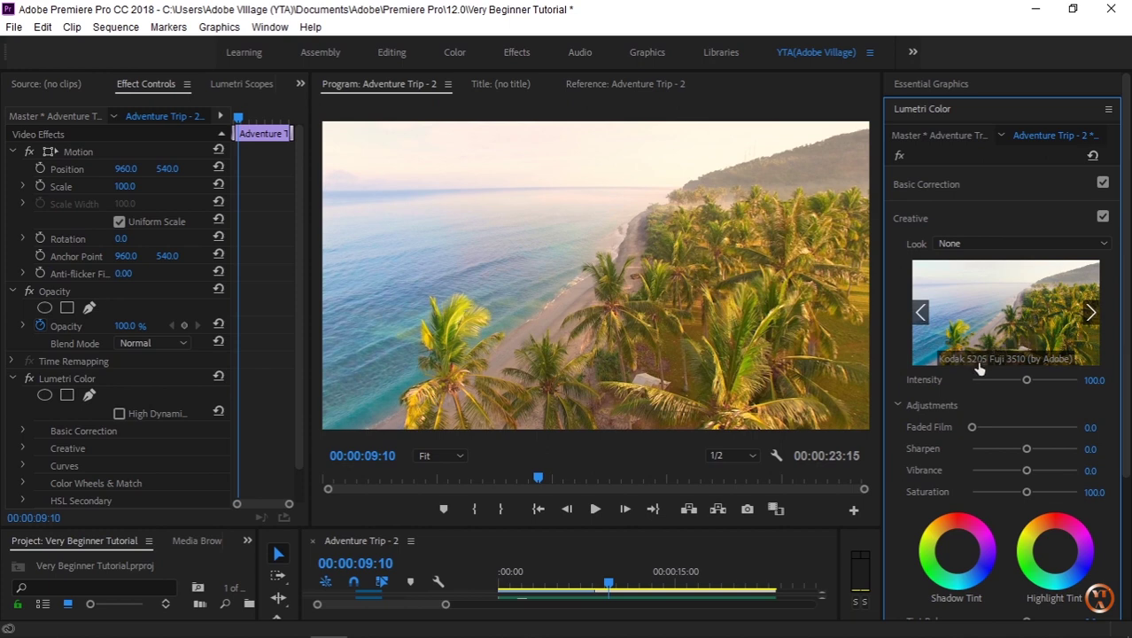
click(1008, 319)
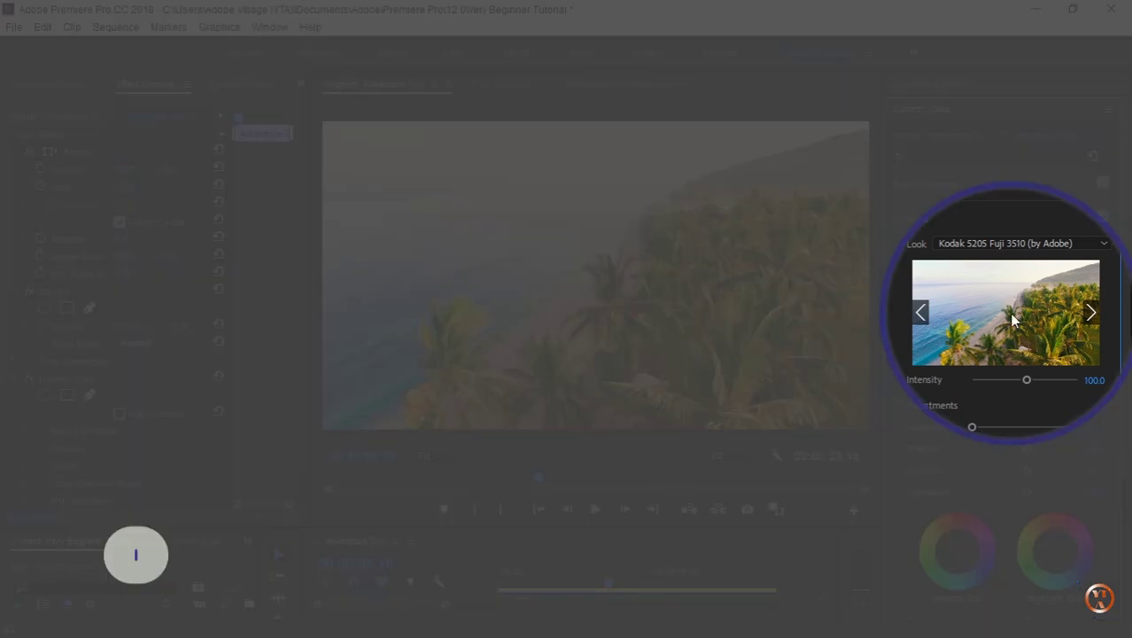
scroll(1051, 302, down, 2)
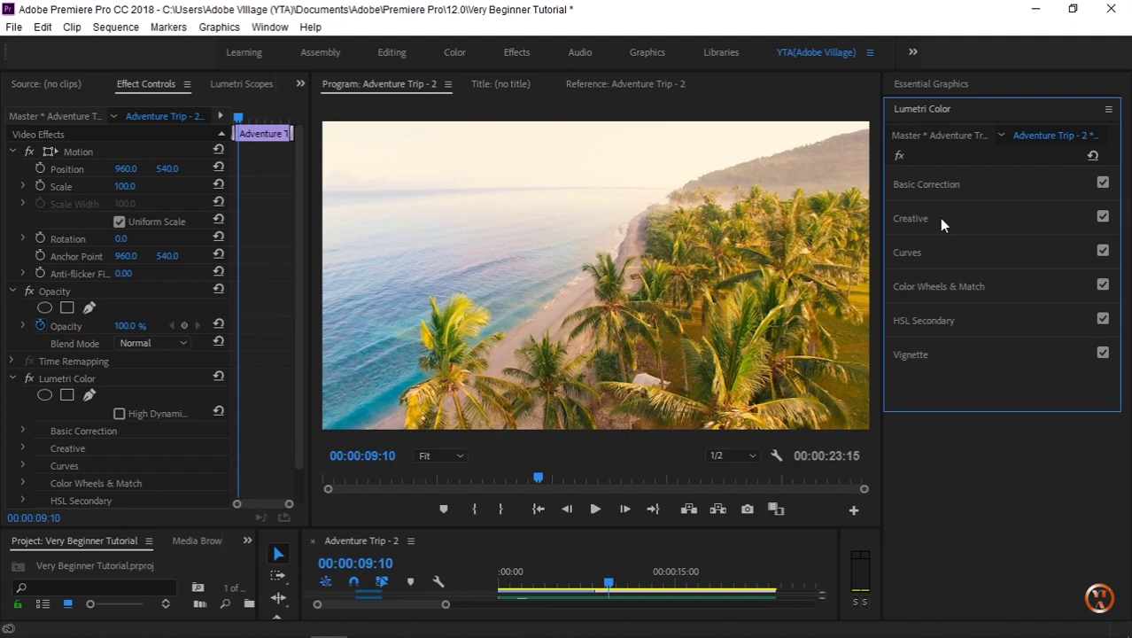
click(1103, 217)
click(1103, 218)
click(1103, 218)
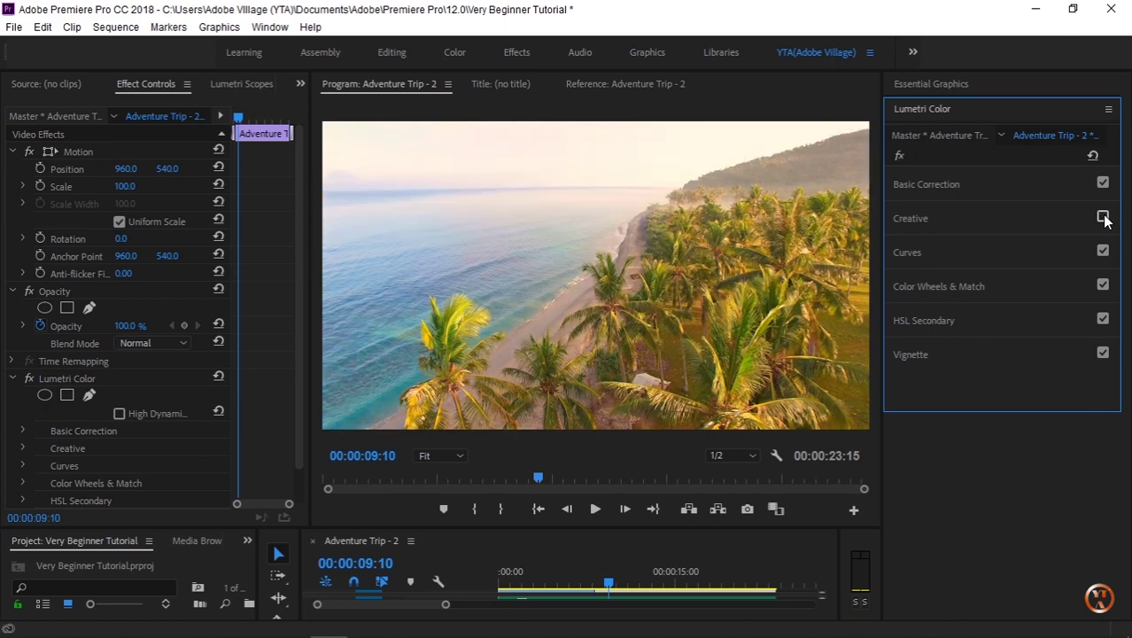
click(1103, 218)
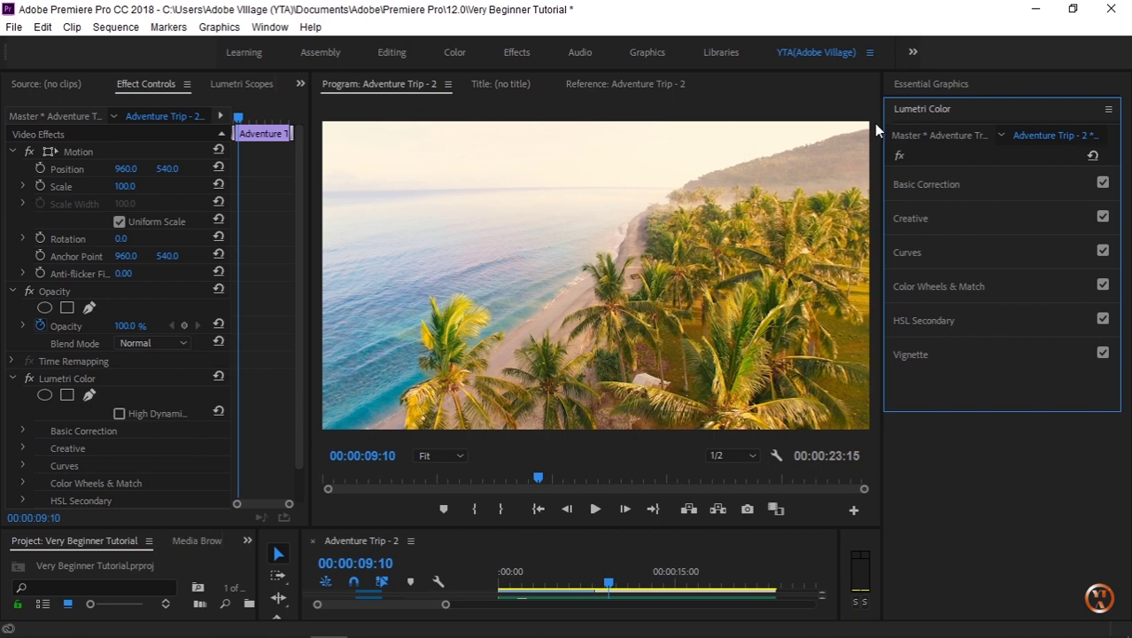
Close the Lumetri Scopes panel in the left panel group
click(374, 198)
click(306, 84)
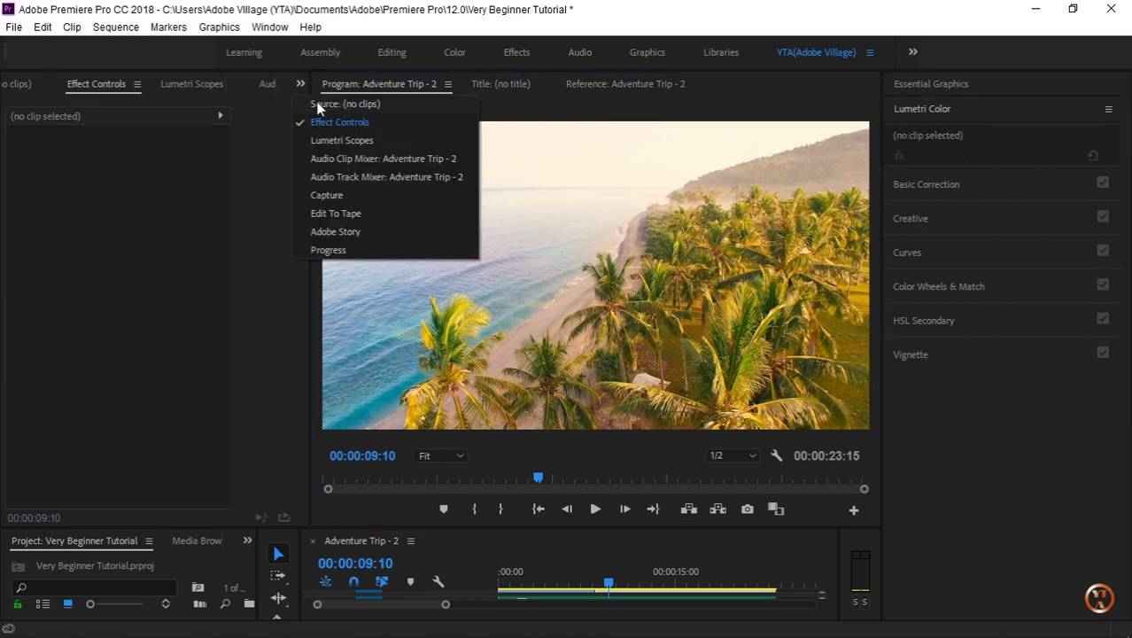
click(317, 104)
click(301, 86)
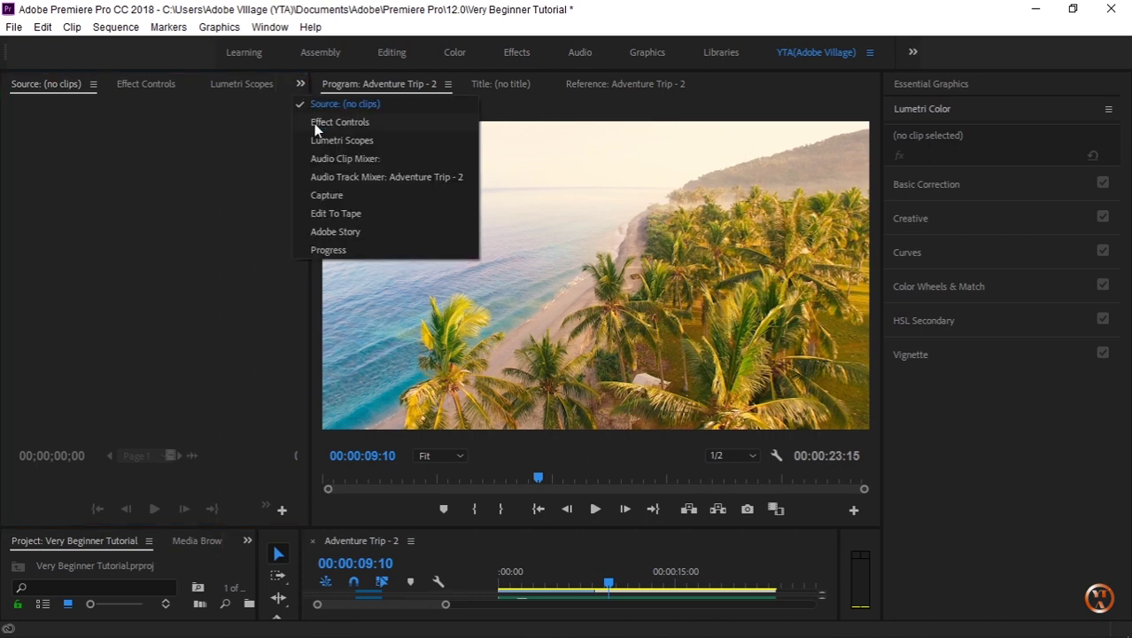
click(319, 121)
click(301, 85)
click(319, 139)
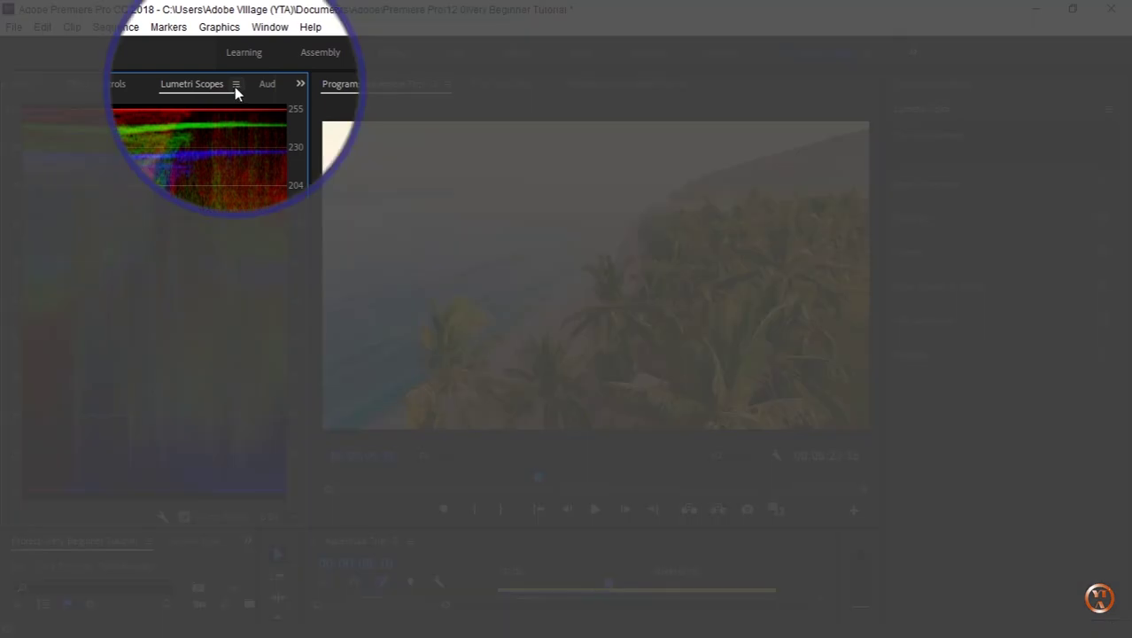
click(235, 85)
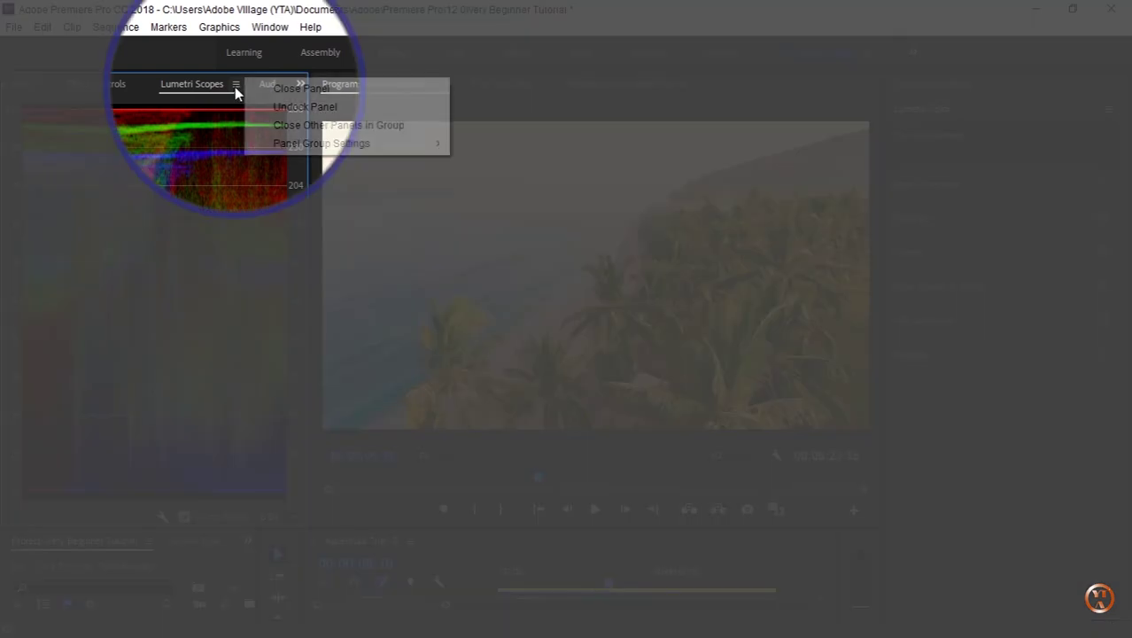
click(282, 92)
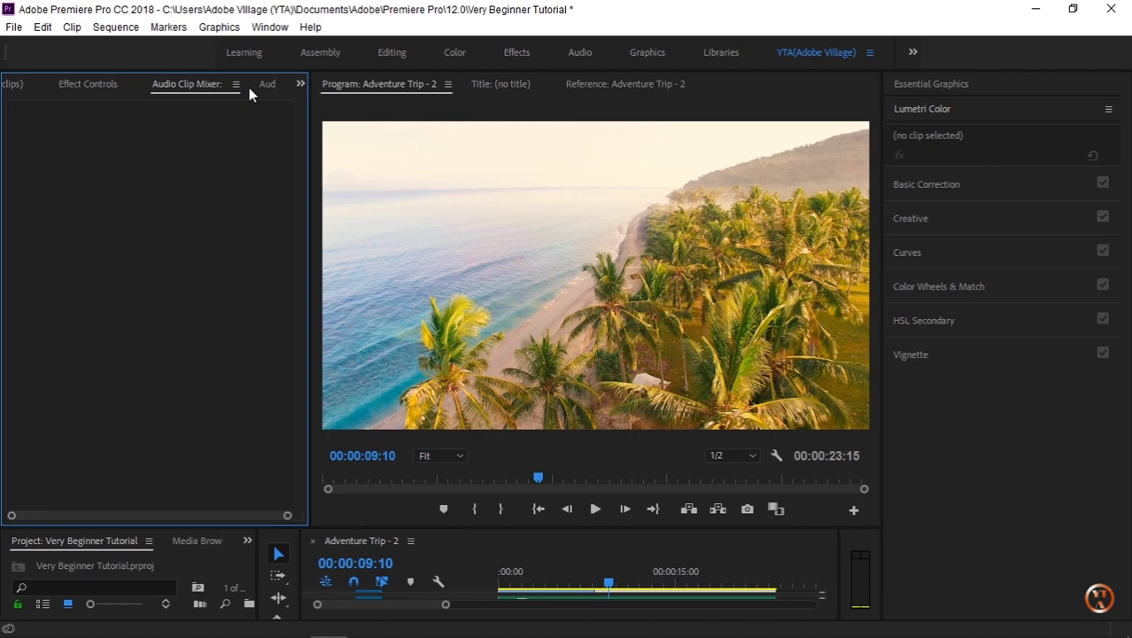
Close the Capture and Adobe Story panels
click(300, 84)
click(328, 177)
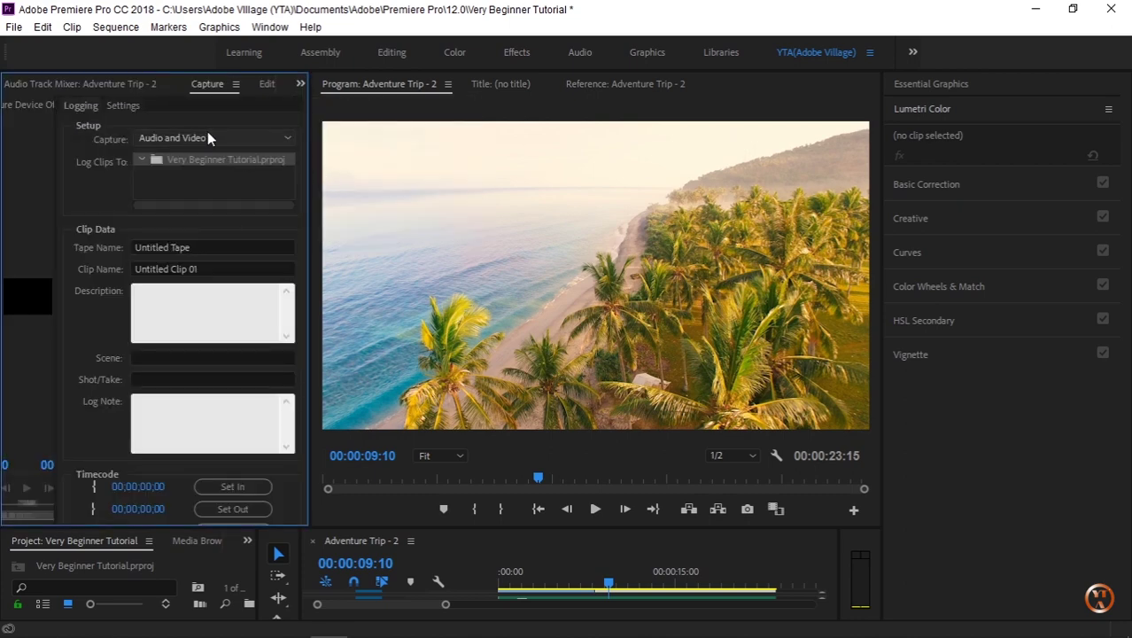
click(235, 85)
click(275, 88)
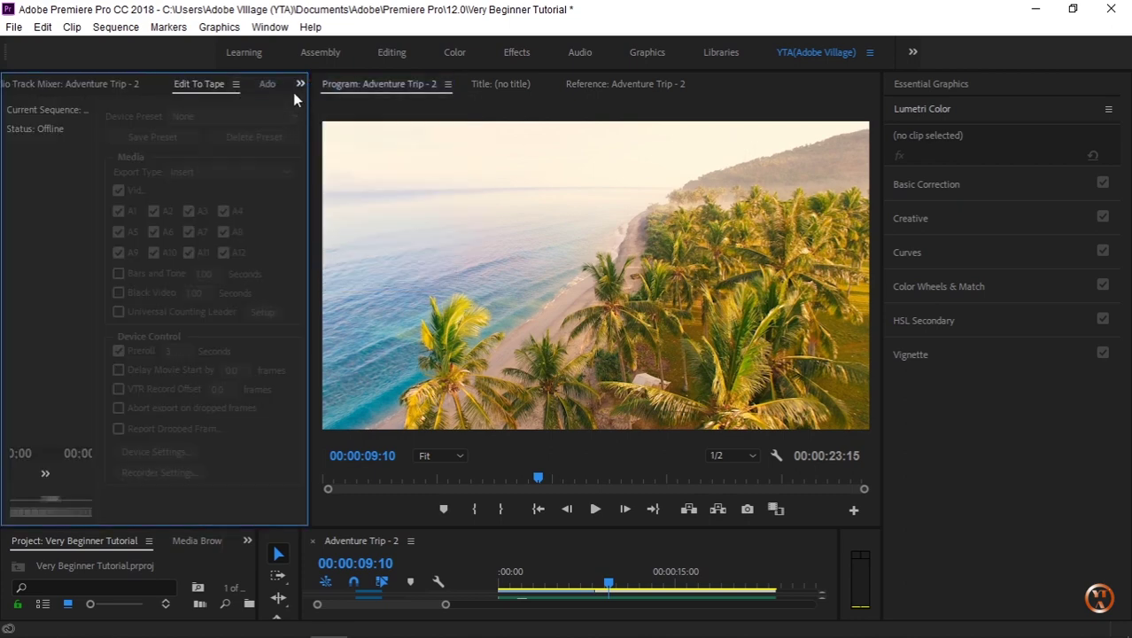
click(299, 84)
click(323, 195)
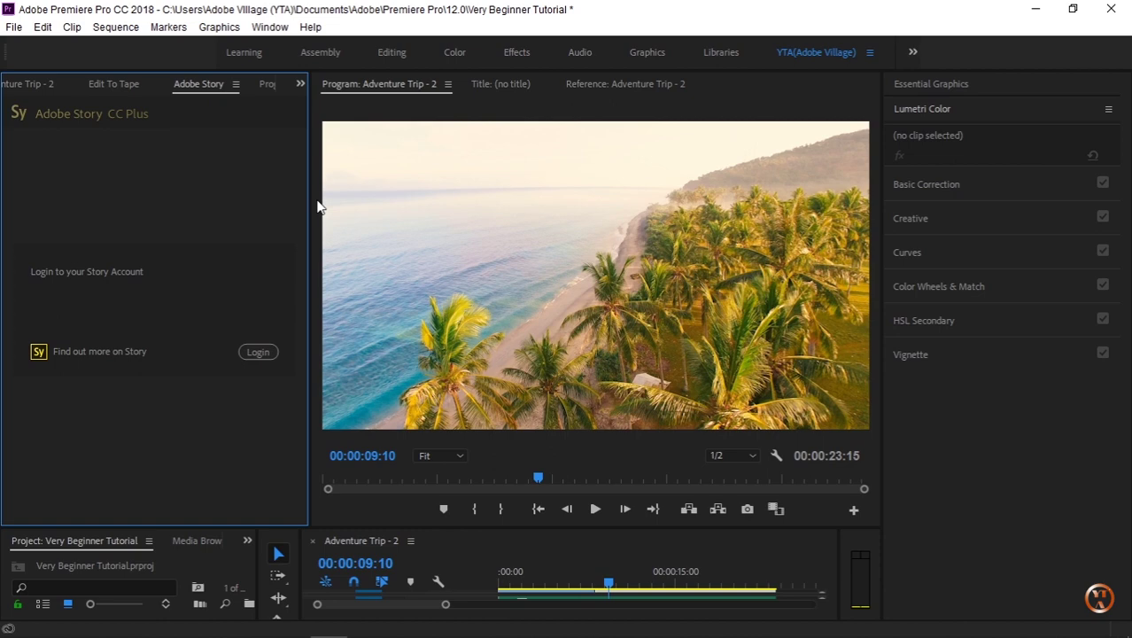
click(237, 84)
click(274, 90)
Close the Progress panel and return the group to Effect Controls
click(296, 85)
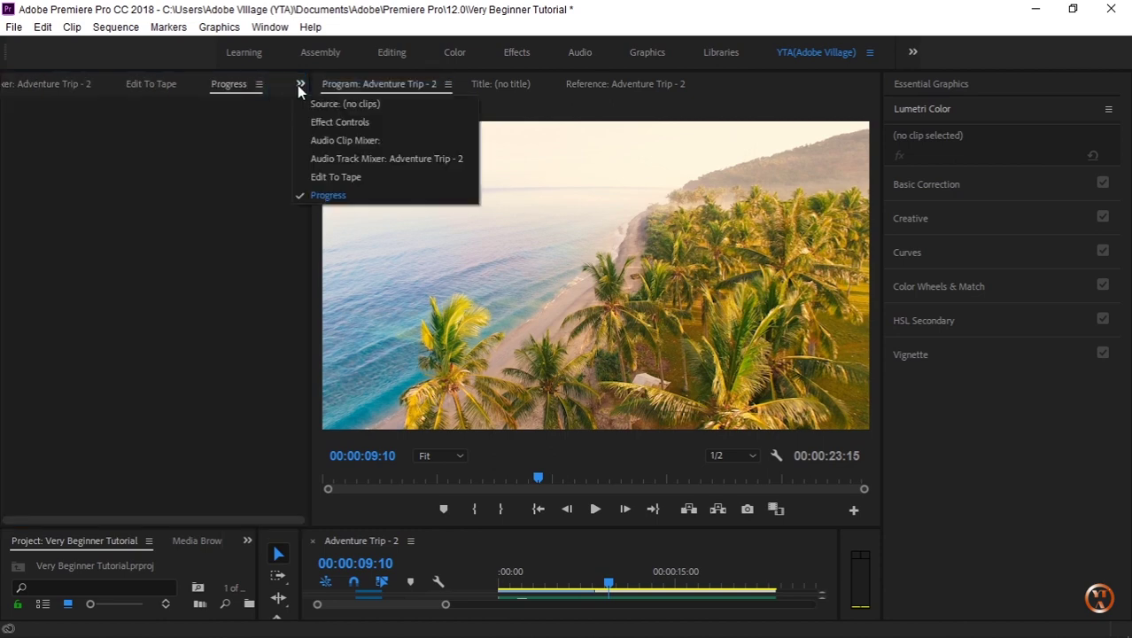
click(259, 85)
click(301, 89)
click(299, 84)
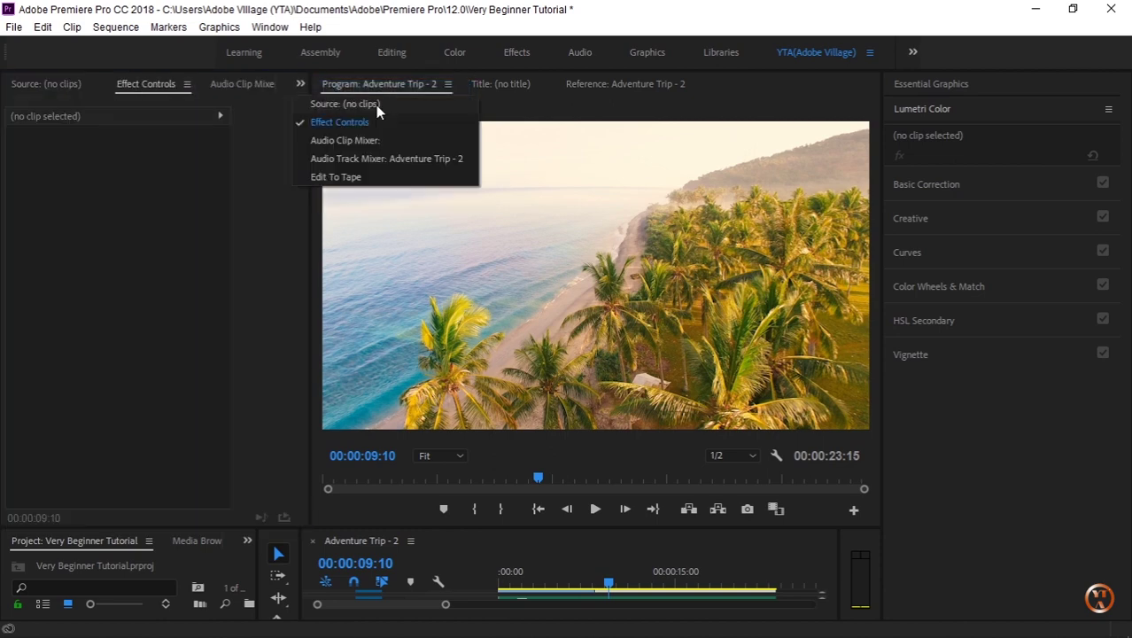
click(300, 83)
click(323, 119)
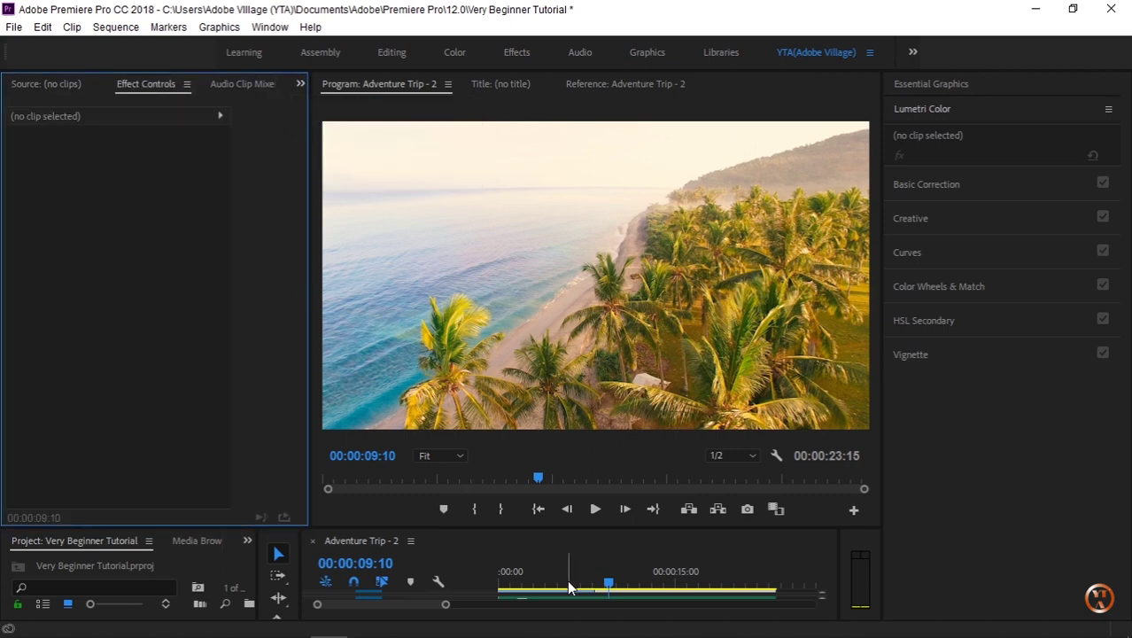
Close the Edit To Tape panel, leaving the Audio Track Mixer showing
click(242, 83)
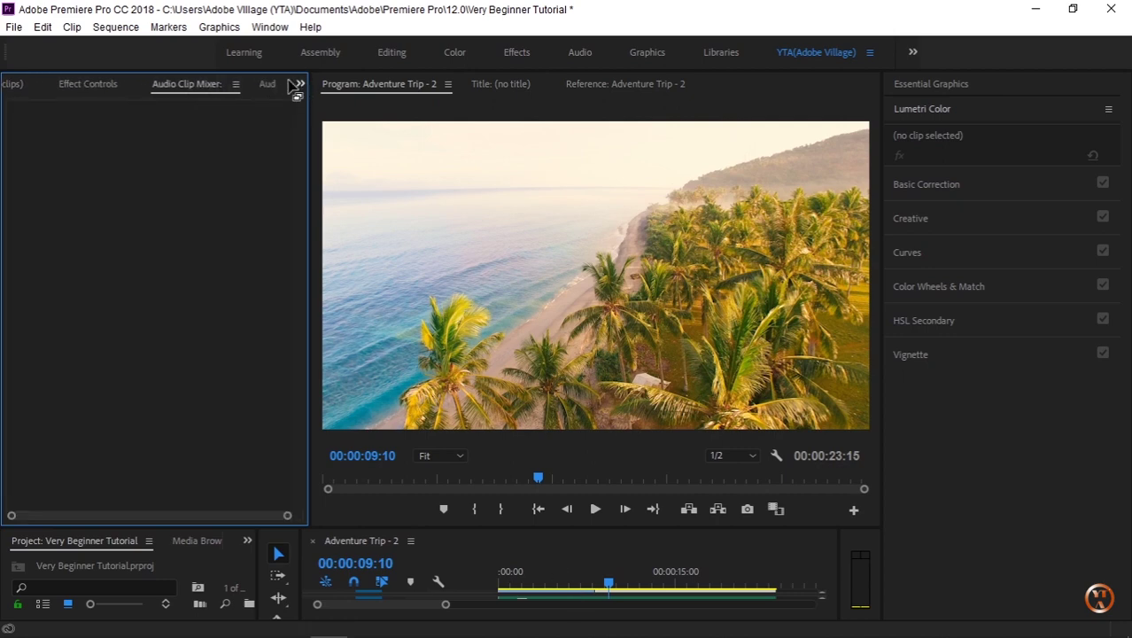
click(276, 86)
click(299, 84)
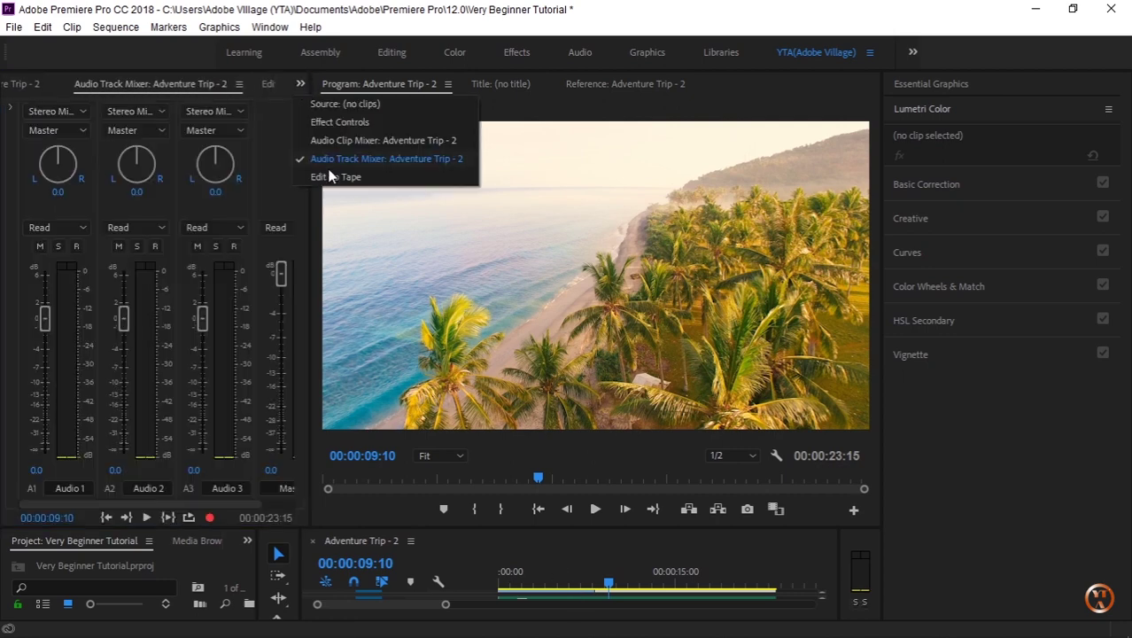
click(329, 177)
click(262, 84)
click(328, 88)
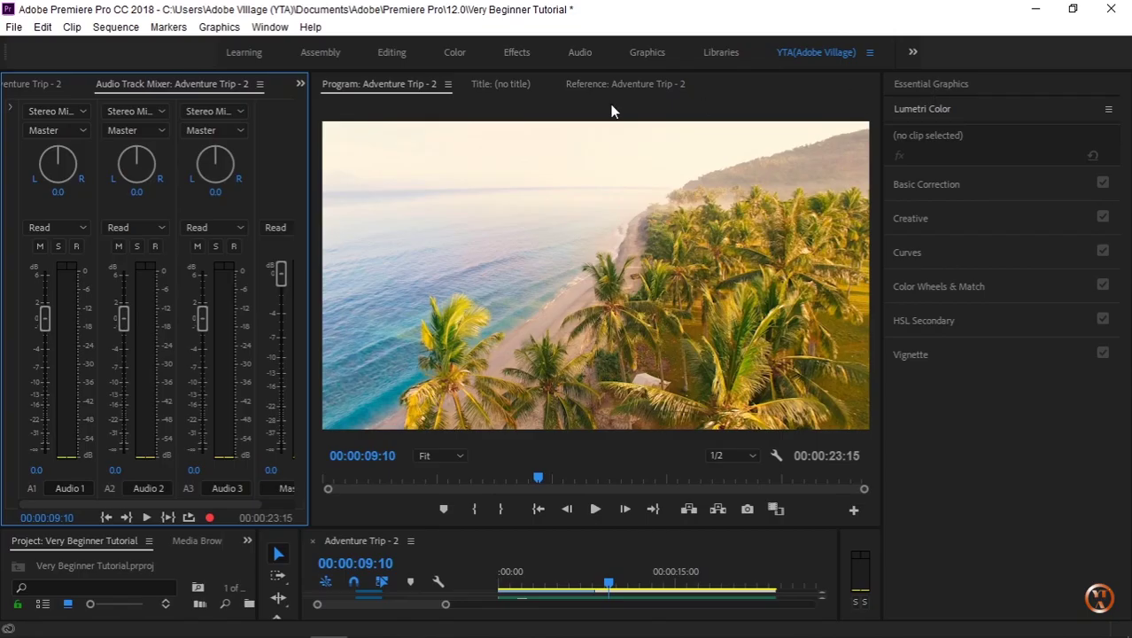
Dock Essential Graphics and Lumetri Color beside Audio Track Mixer and raise the timeline divider
mouse_move(936, 86)
mouse_down()
mouse_move(421, 102)
mouse_move(88, 89)
mouse_up()
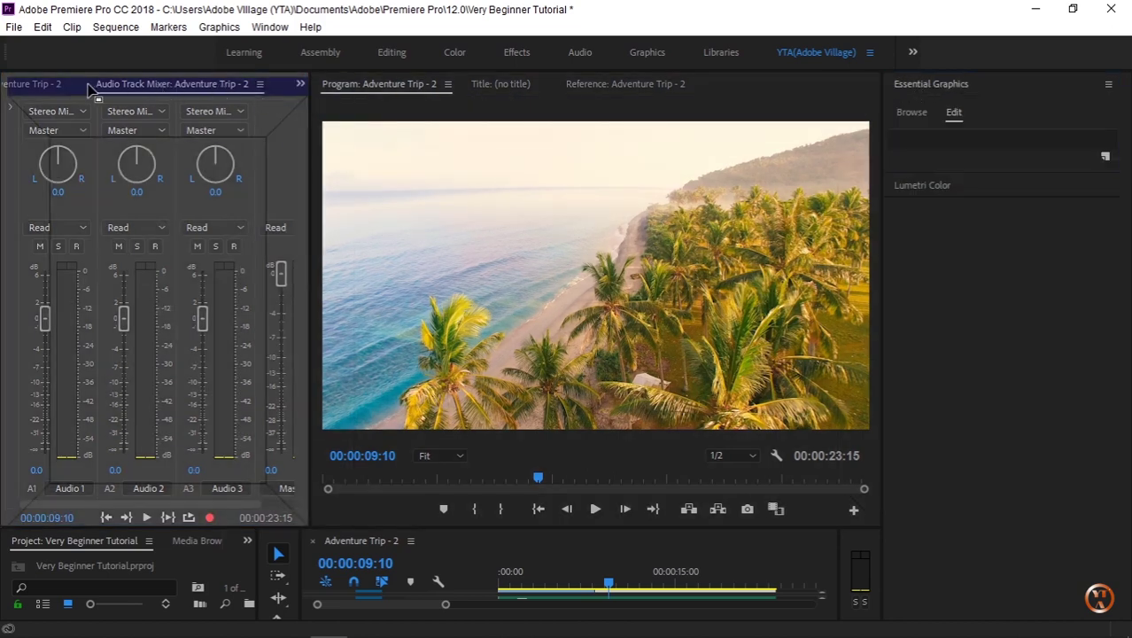
drag(89, 88, 122, 100)
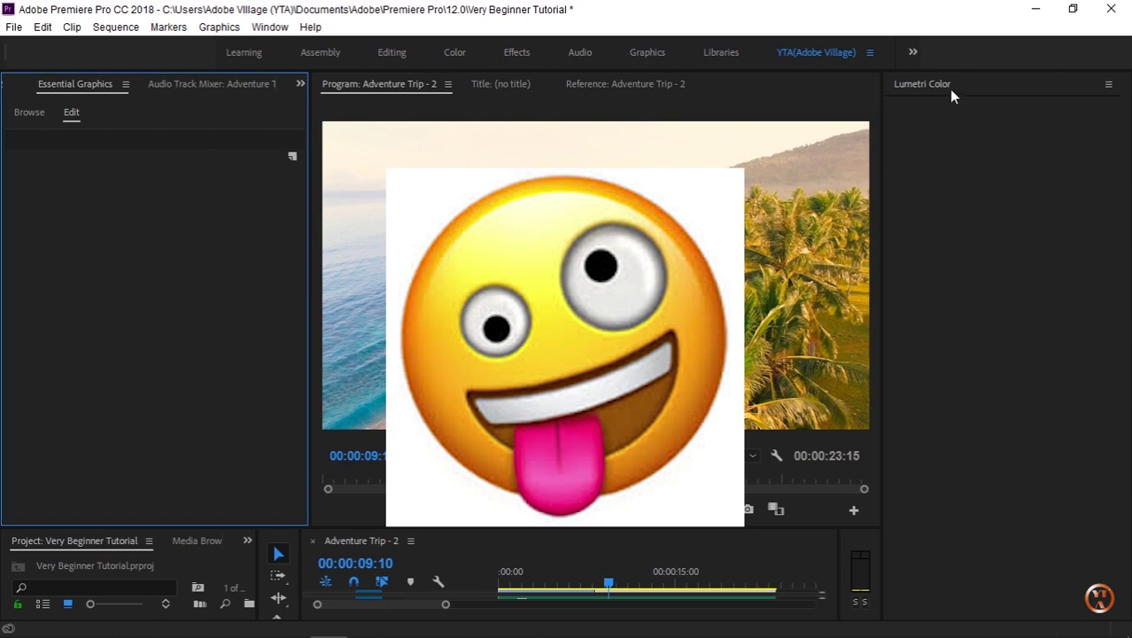
click(946, 94)
drag(643, 89, 261, 82)
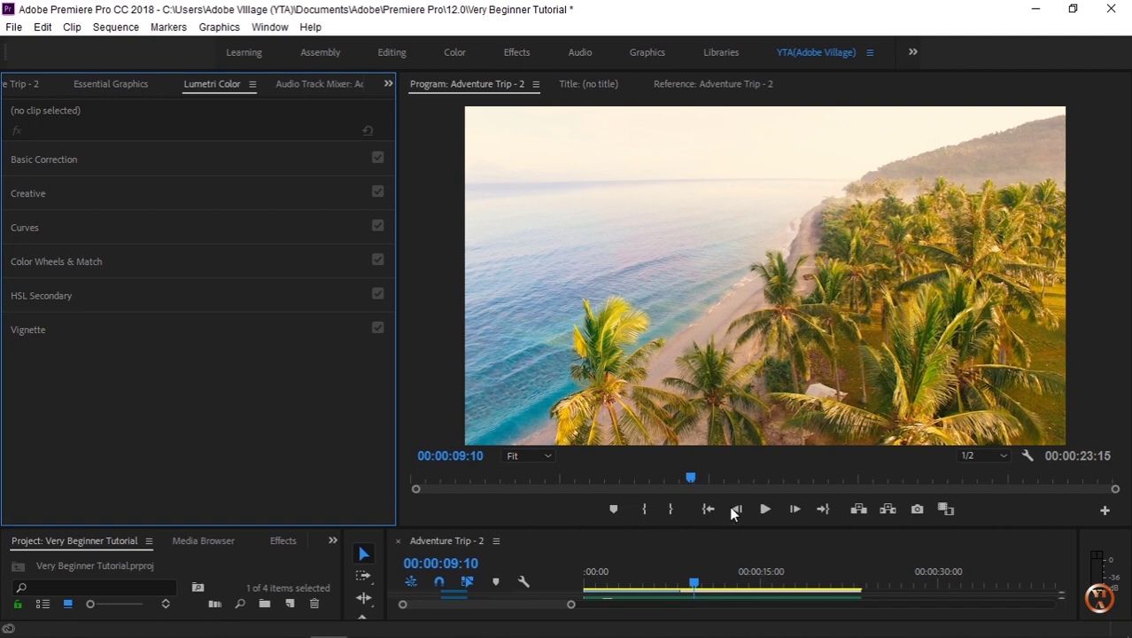
drag(702, 492, 702, 406)
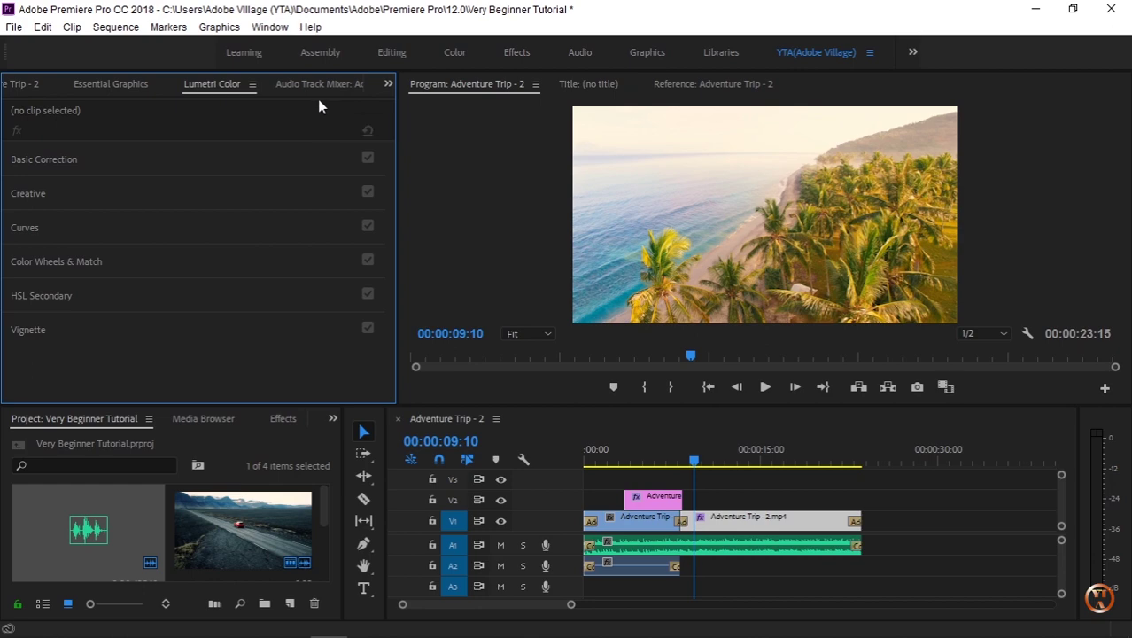
click(270, 26)
mouse_move(319, 46)
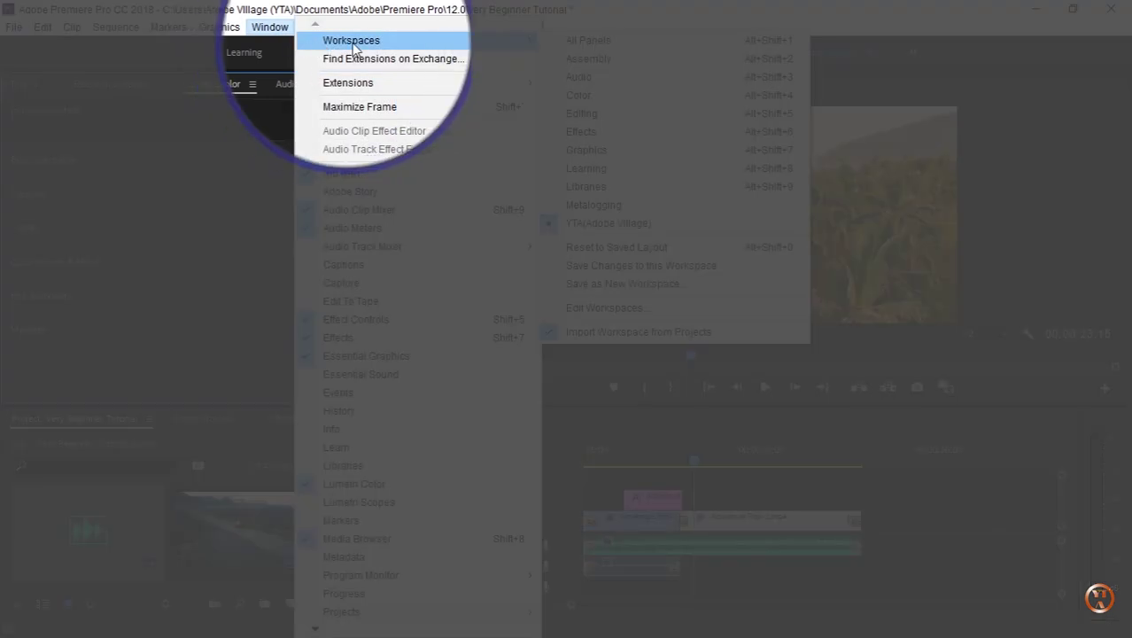
click(596, 285)
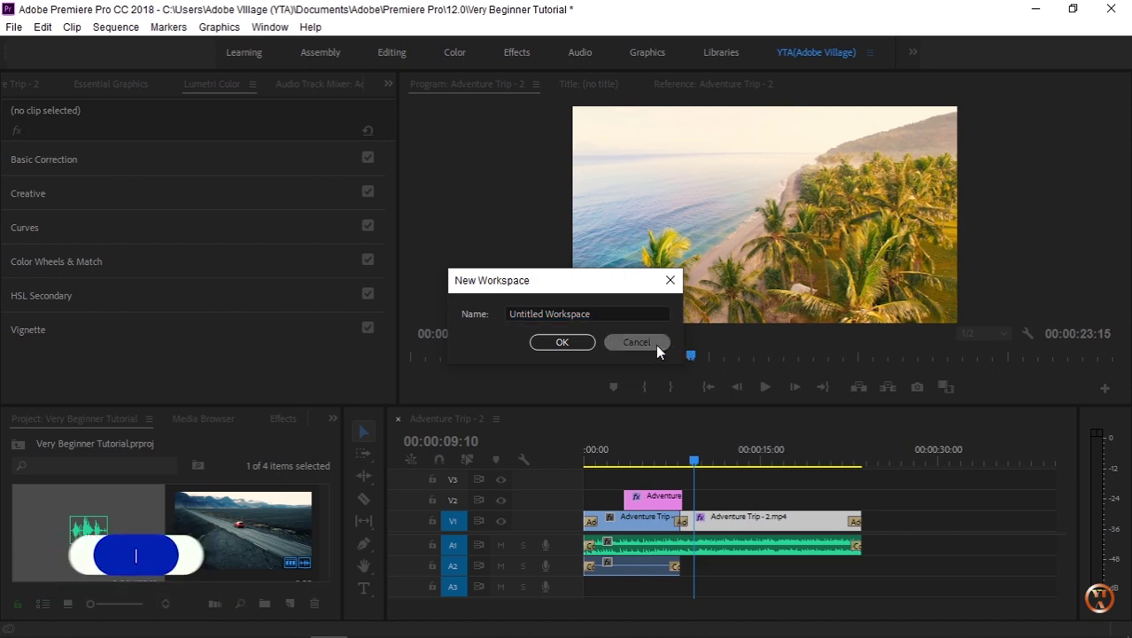
click(656, 344)
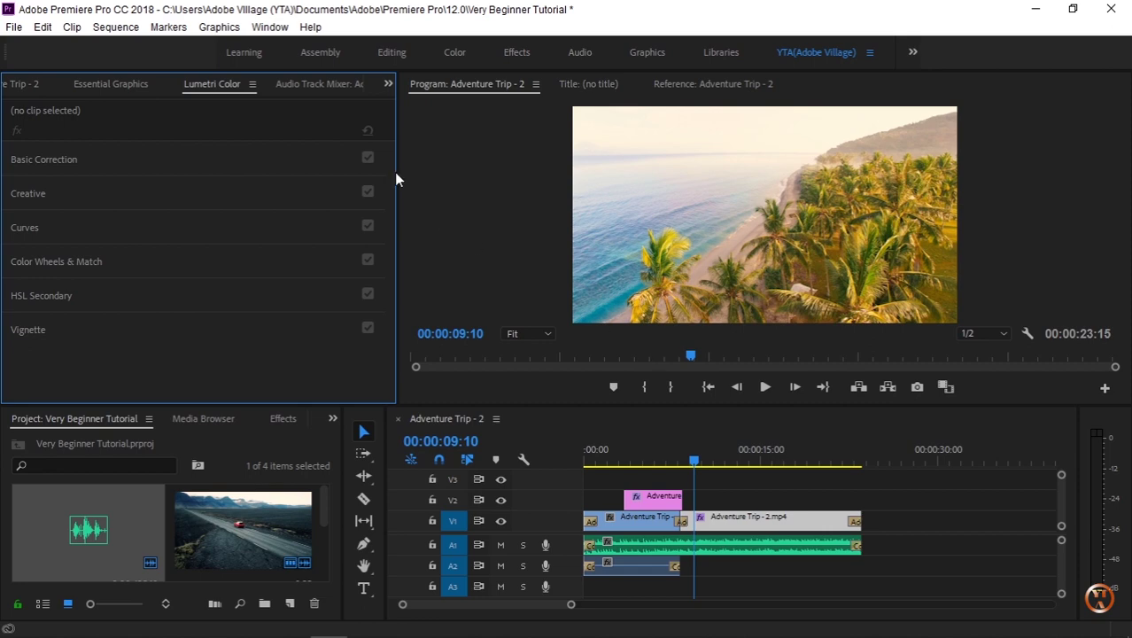
click(269, 25)
mouse_move(355, 40)
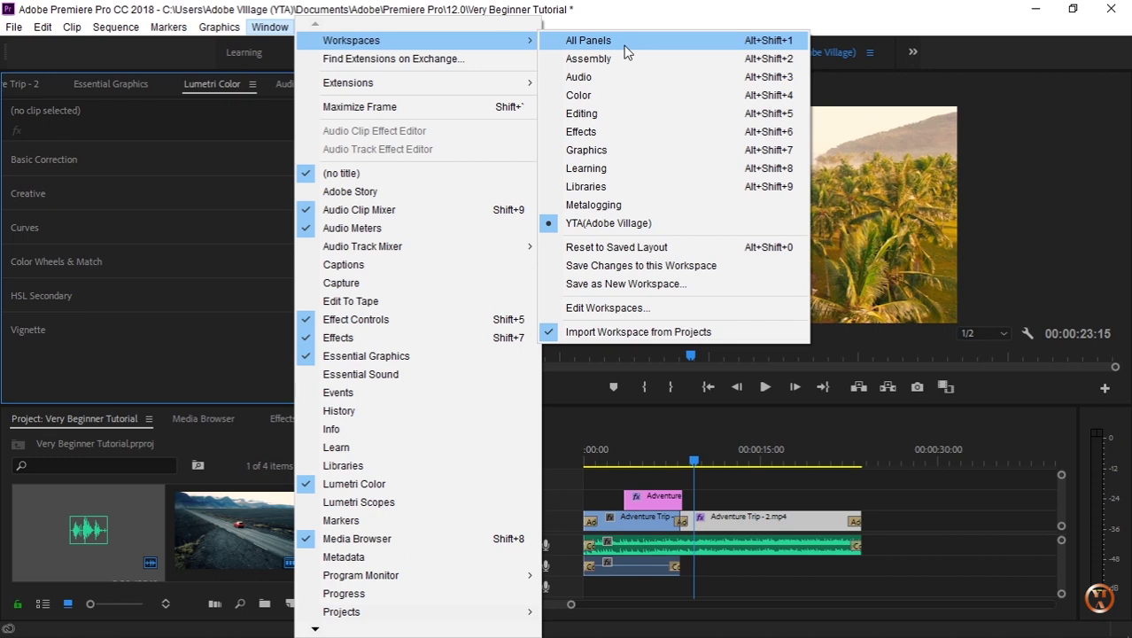
click(624, 45)
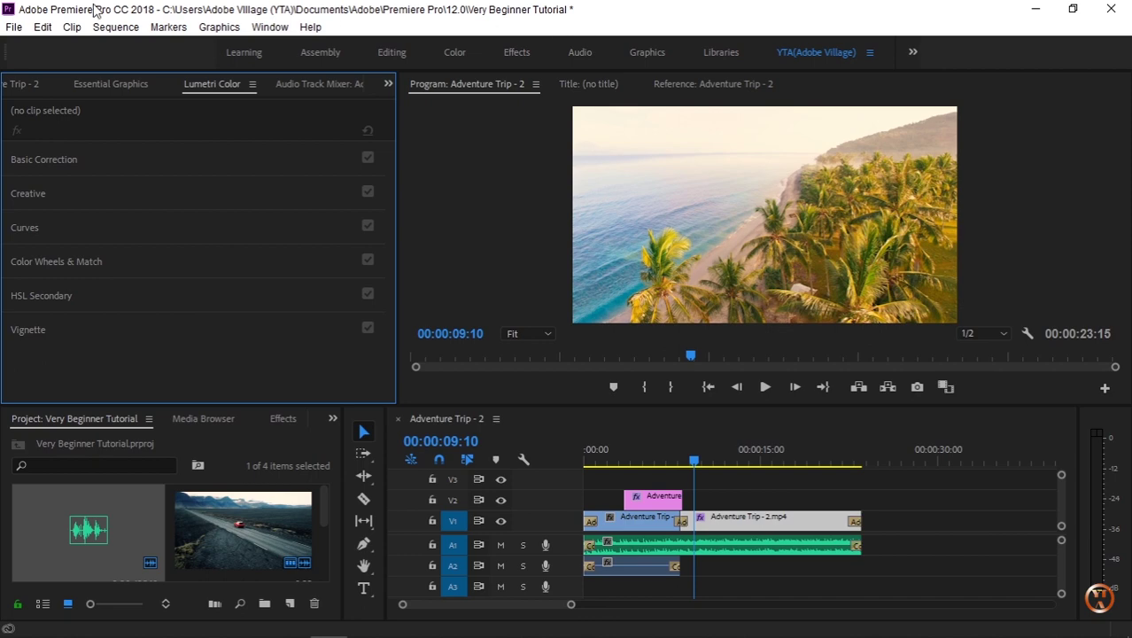
Scrub through the opening seconds and play a short preview of the sequence
click(644, 461)
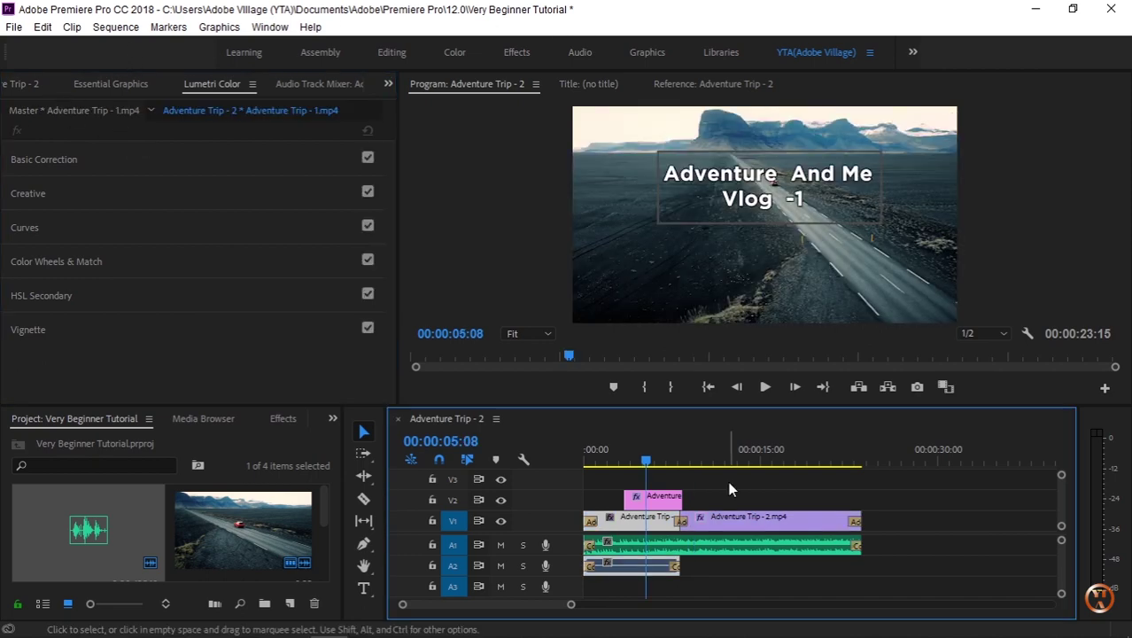
click(646, 462)
mouse_move(647, 462)
mouse_down()
mouse_move(674, 479)
mouse_move(592, 471)
mouse_up()
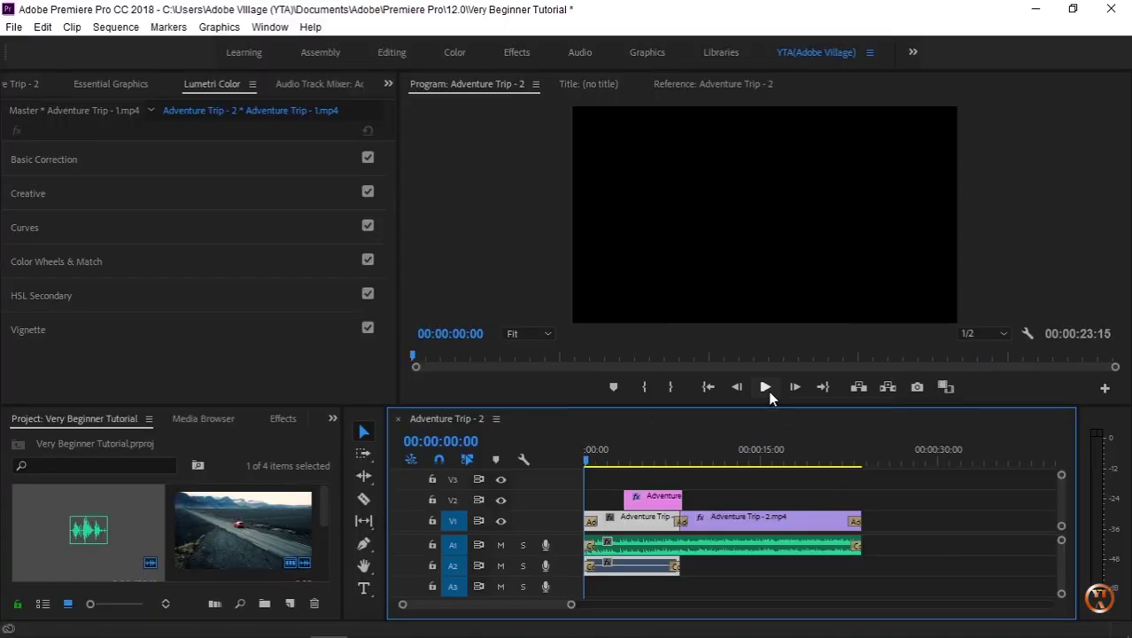
click(765, 389)
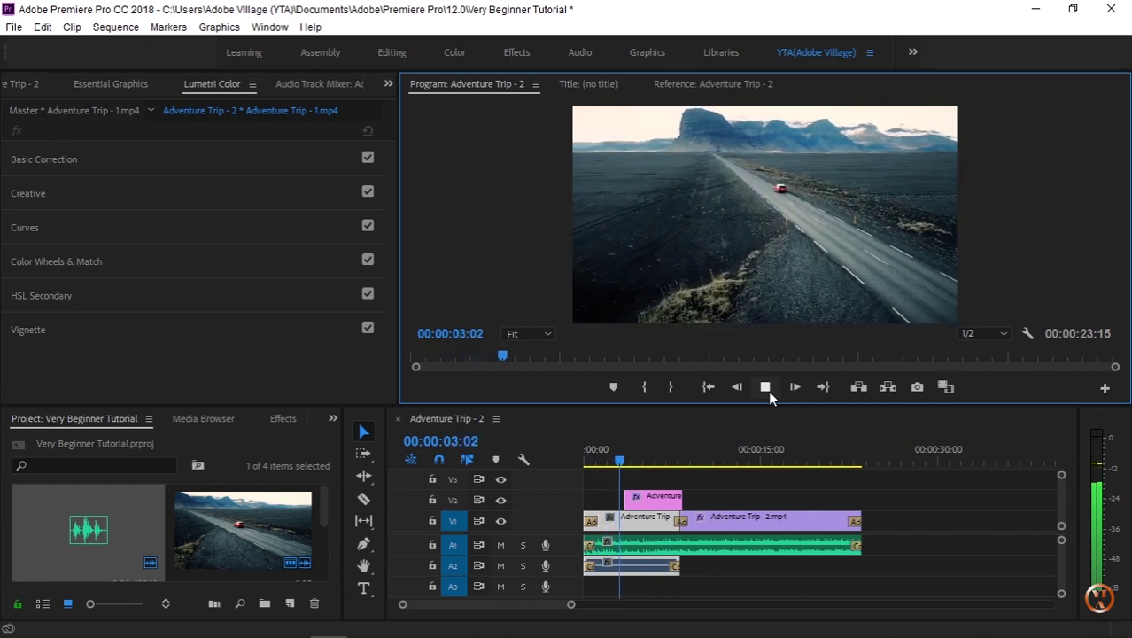
click(767, 390)
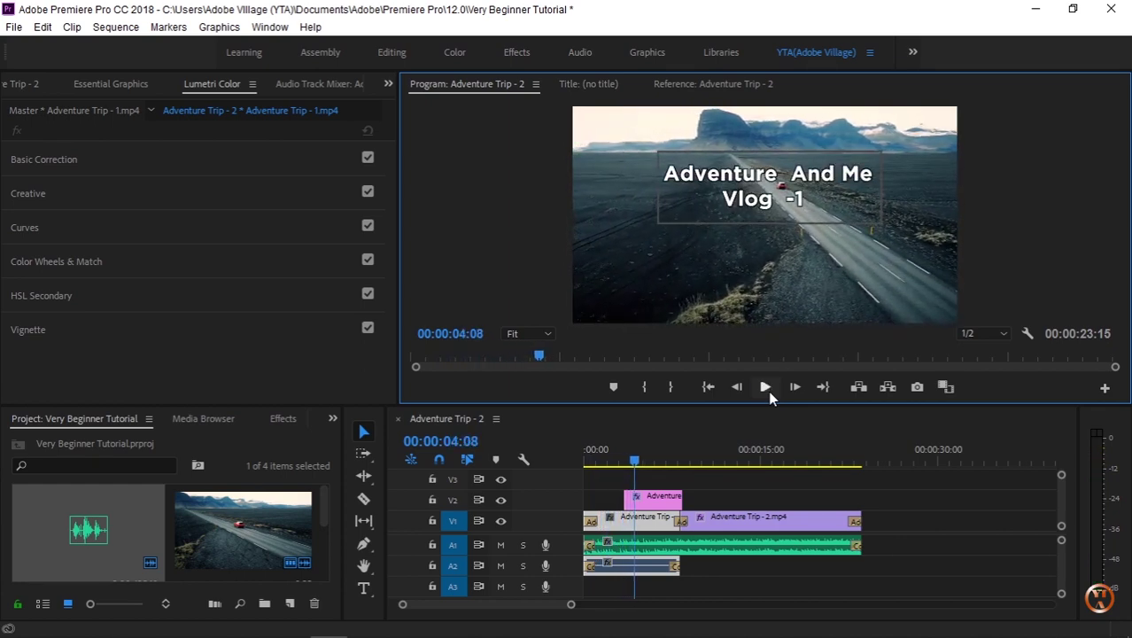
Apply default transitions to the start and end of the V2 title clip
click(625, 499)
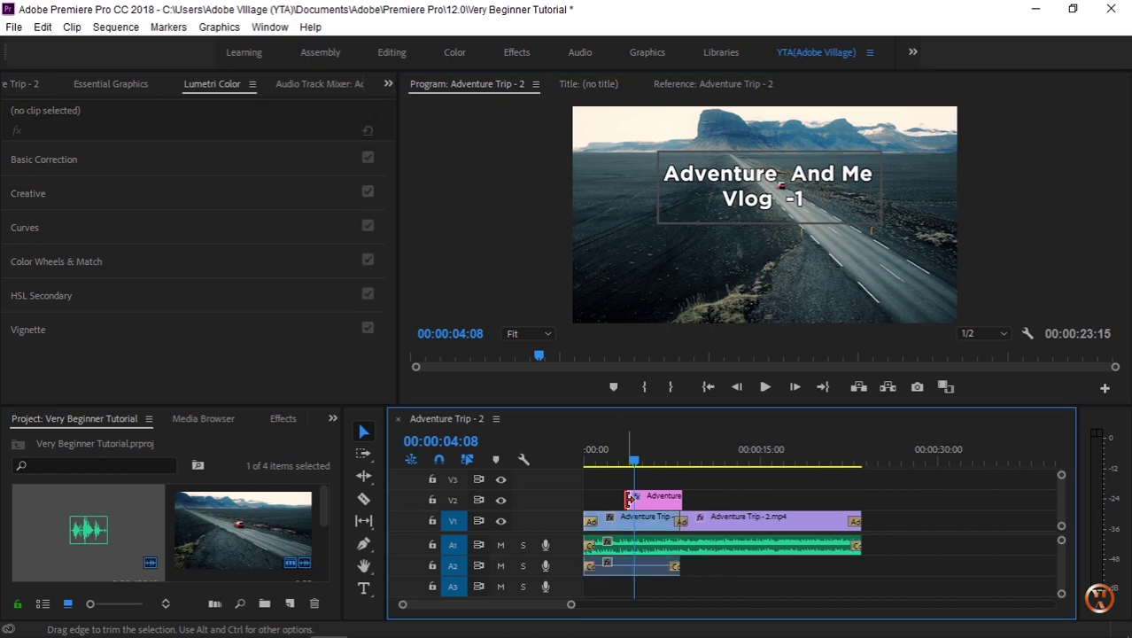
right_click(625, 499)
click(683, 469)
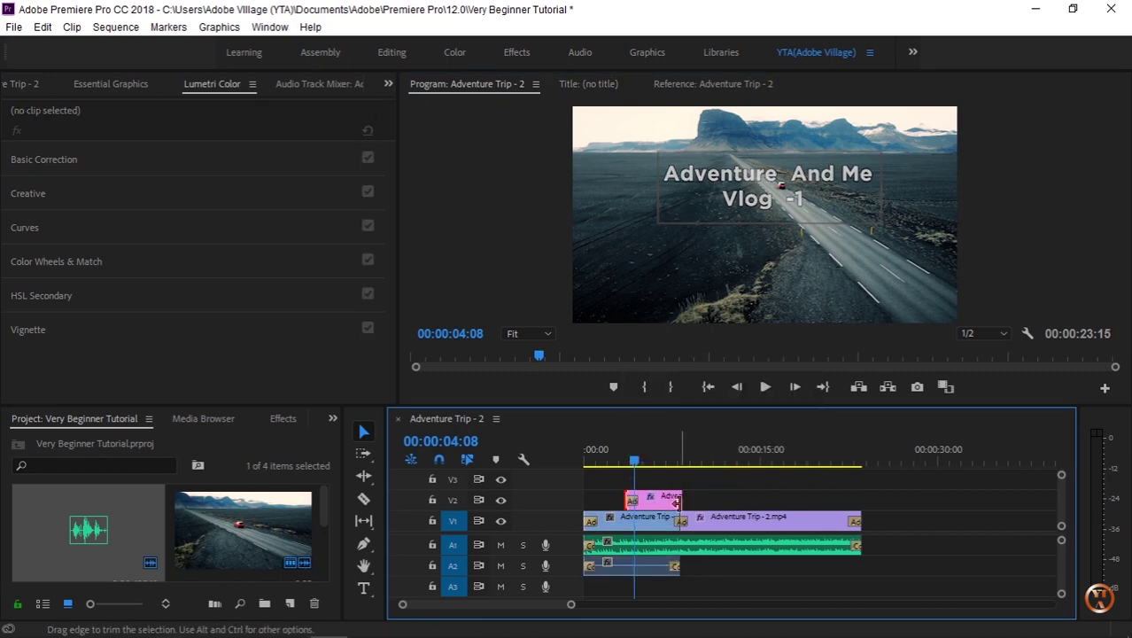
right_click(680, 499)
click(765, 473)
Play the sequence from the start, resize the monitor and timeline, and park at 00:00:03:00
key(Home)
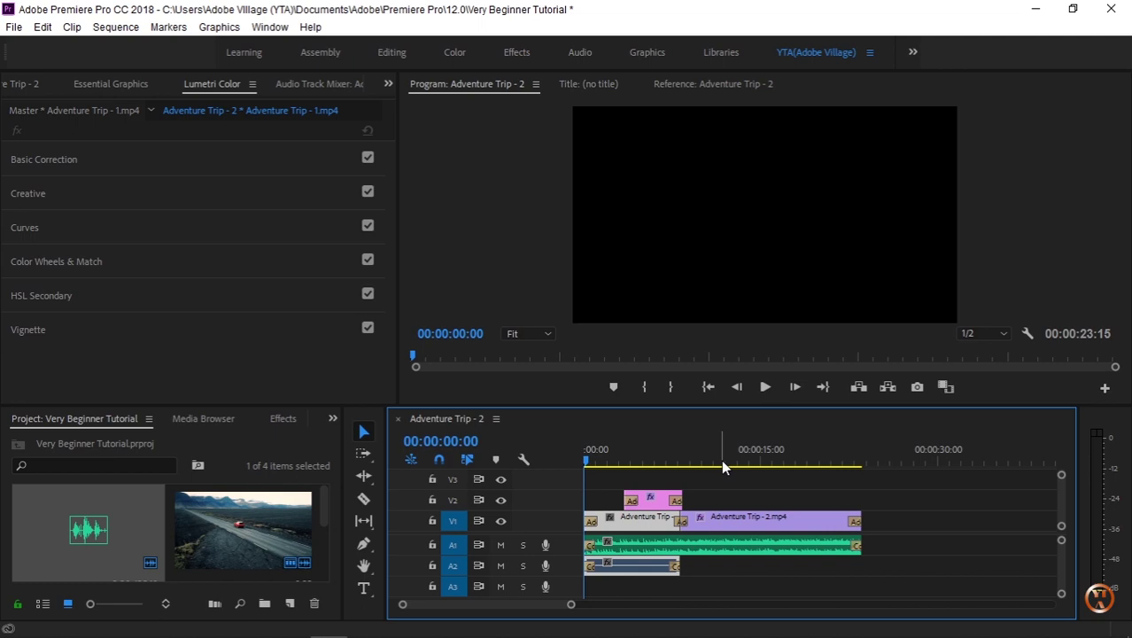
click(765, 387)
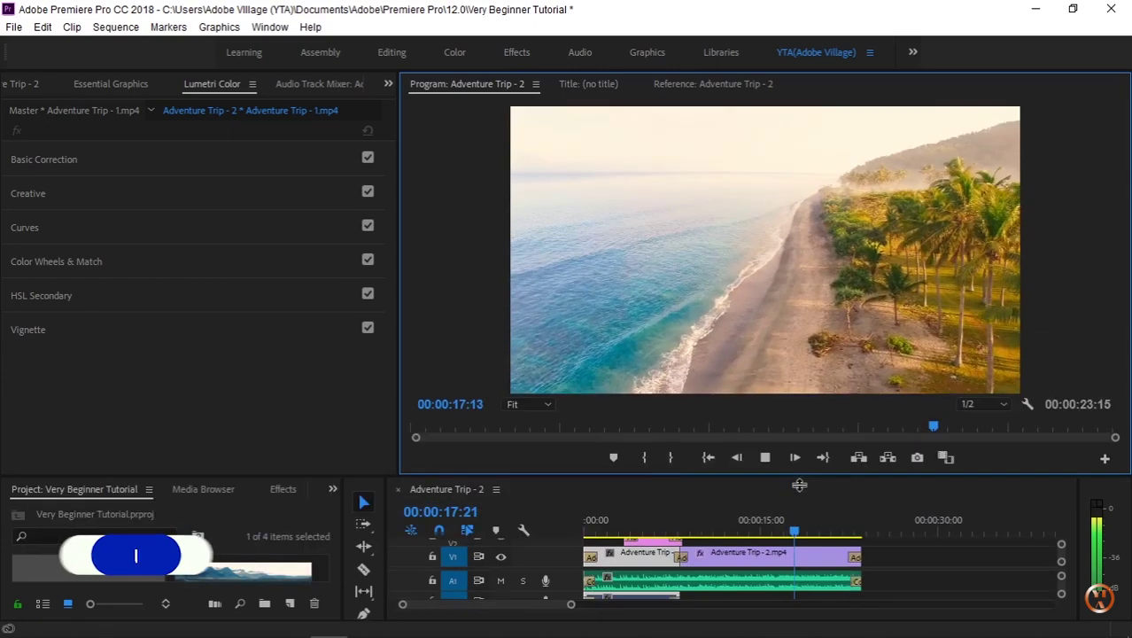
drag(793, 406, 799, 497)
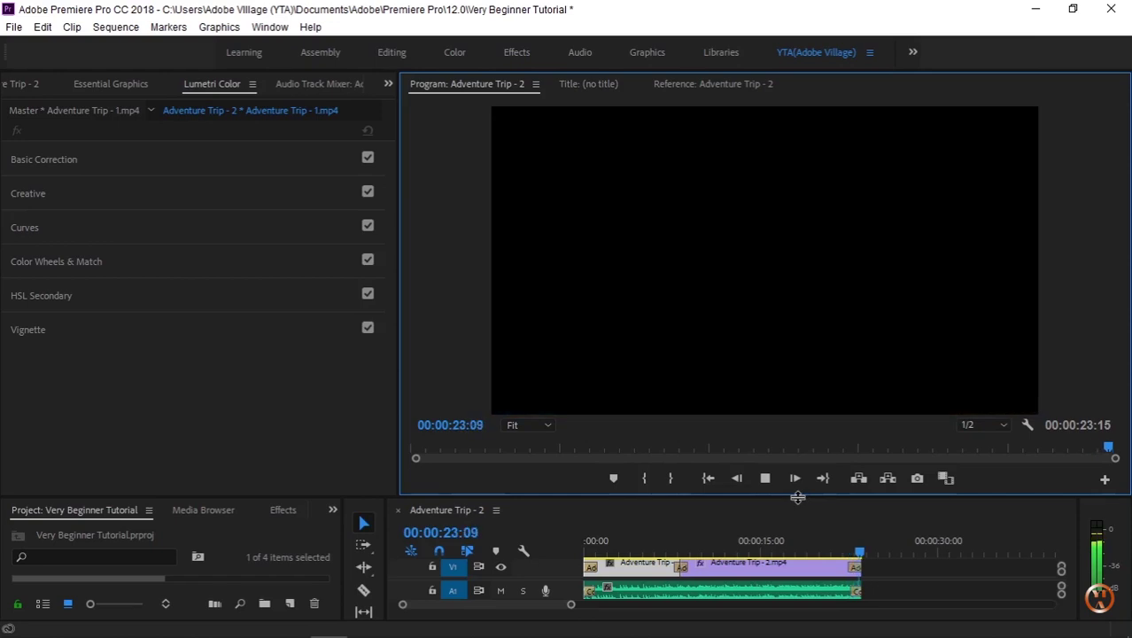
key(Home)
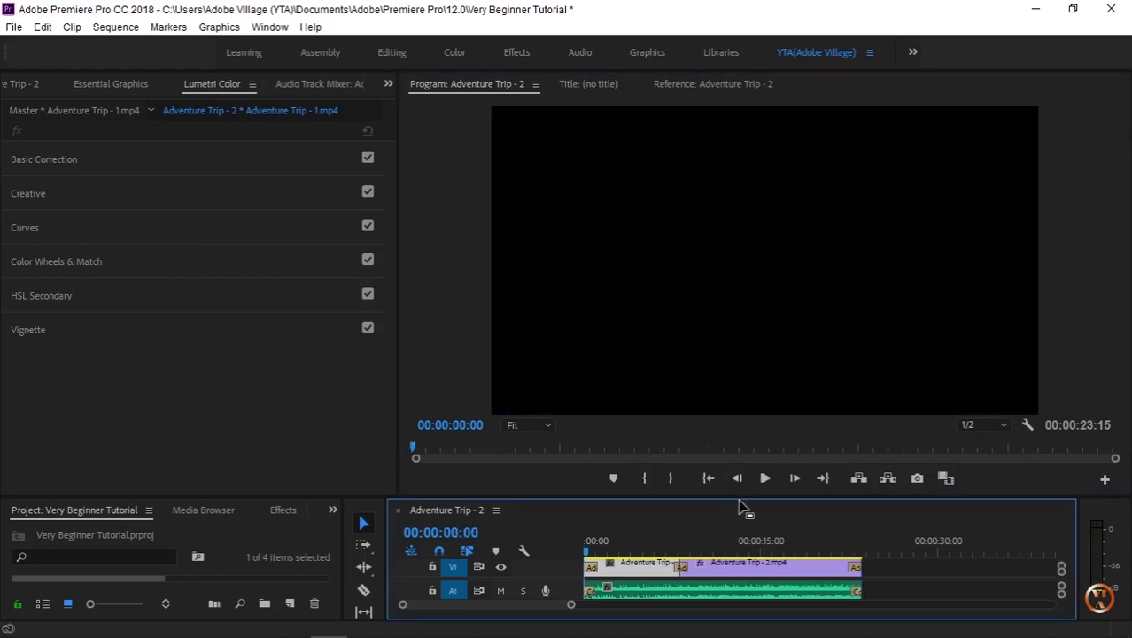
drag(724, 498, 724, 427)
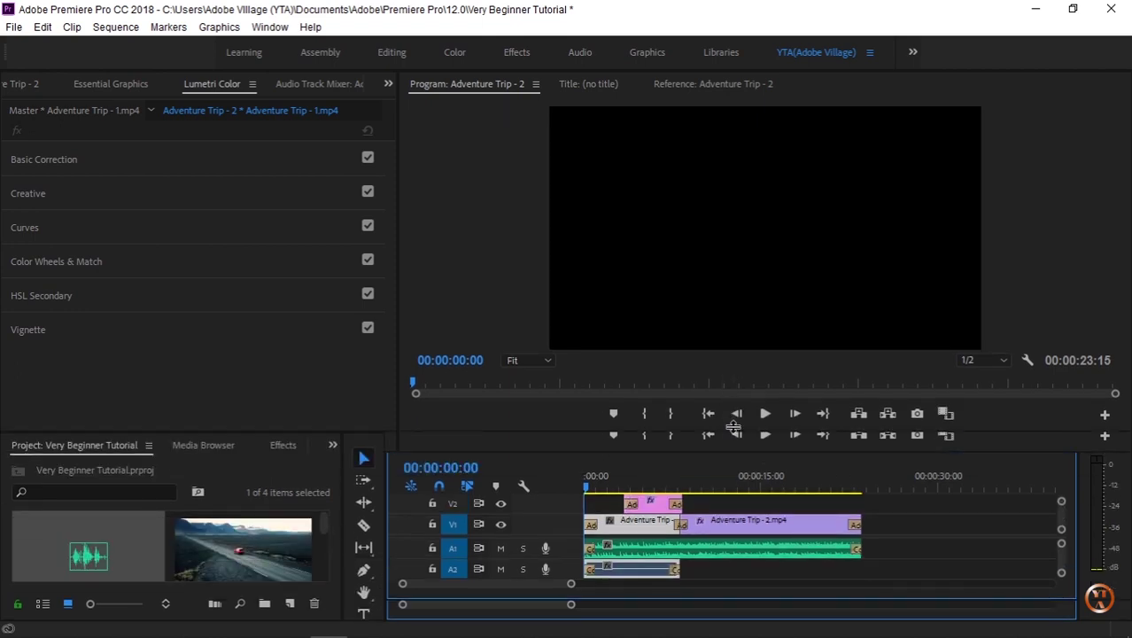
click(589, 481)
drag(592, 481, 621, 484)
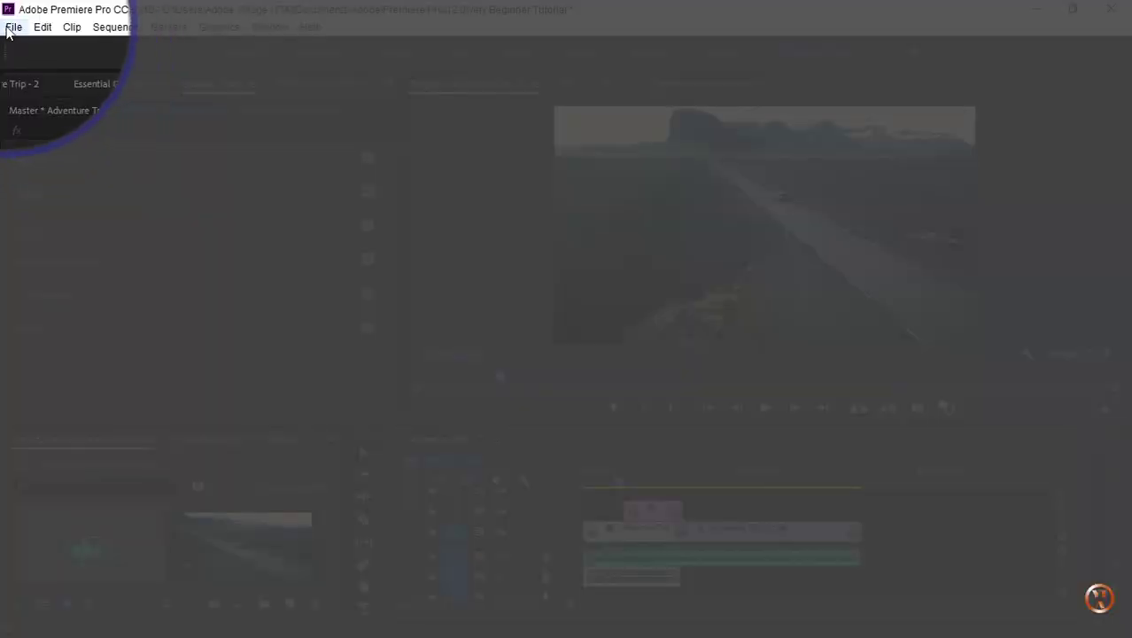
Open File > Export > Media with H.264 settings and bring up the Output Name save dialog
click(11, 29)
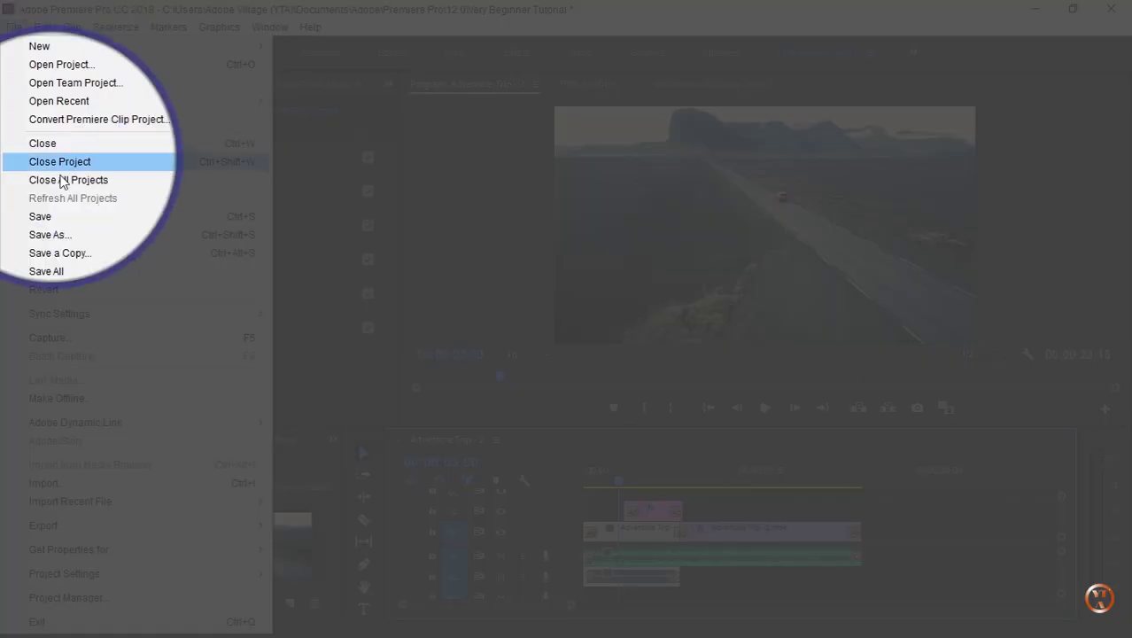
mouse_move(94, 528)
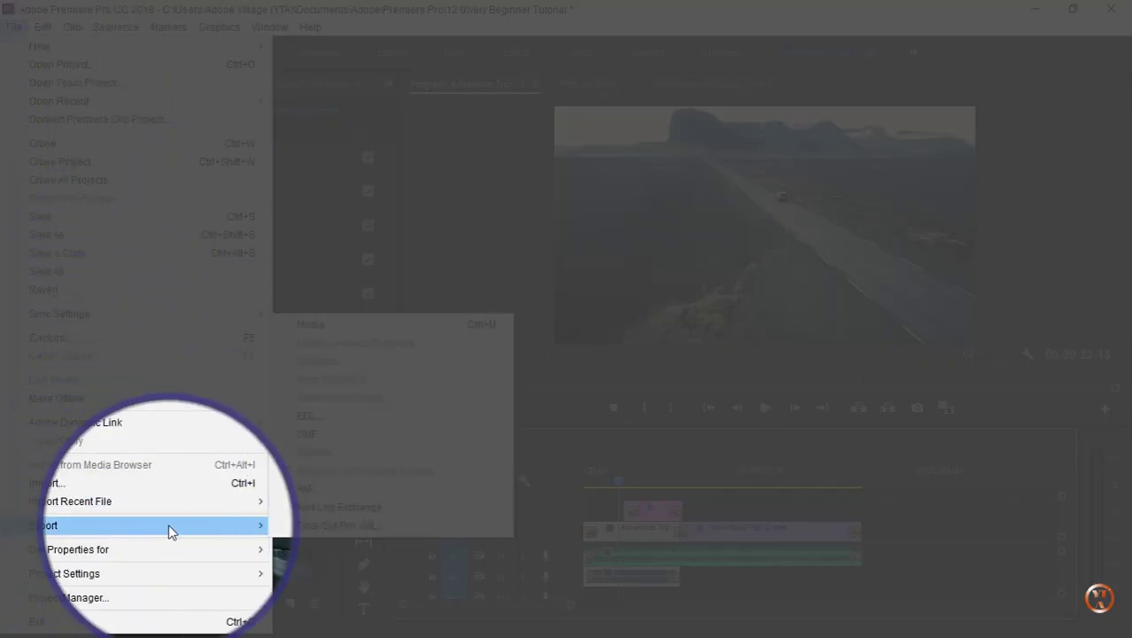
click(321, 327)
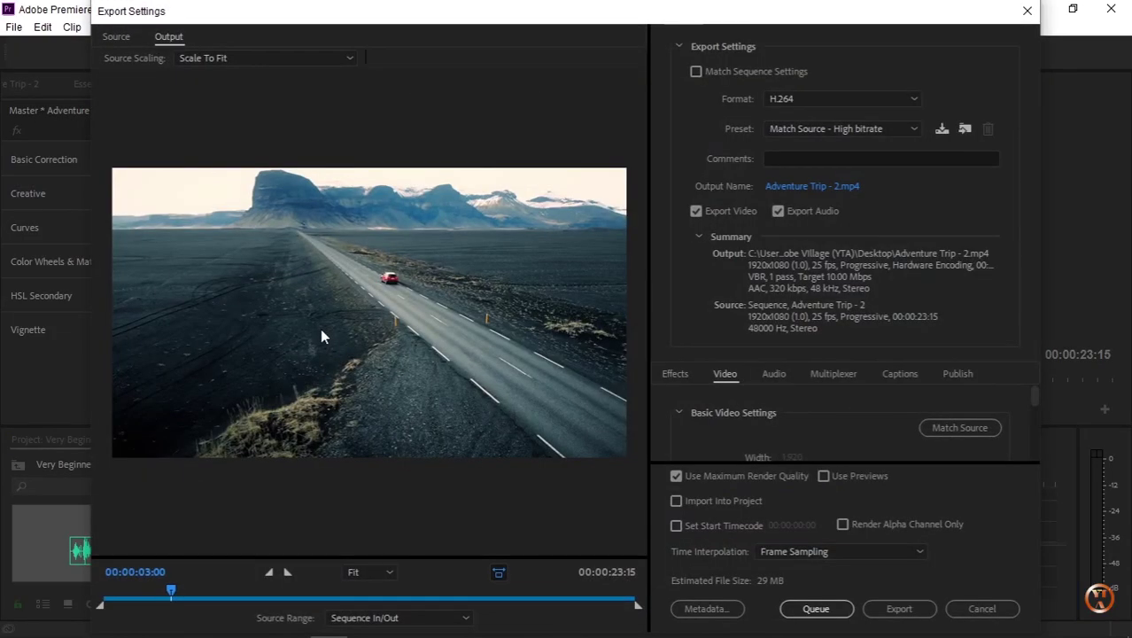
drag(591, 15, 567, 17)
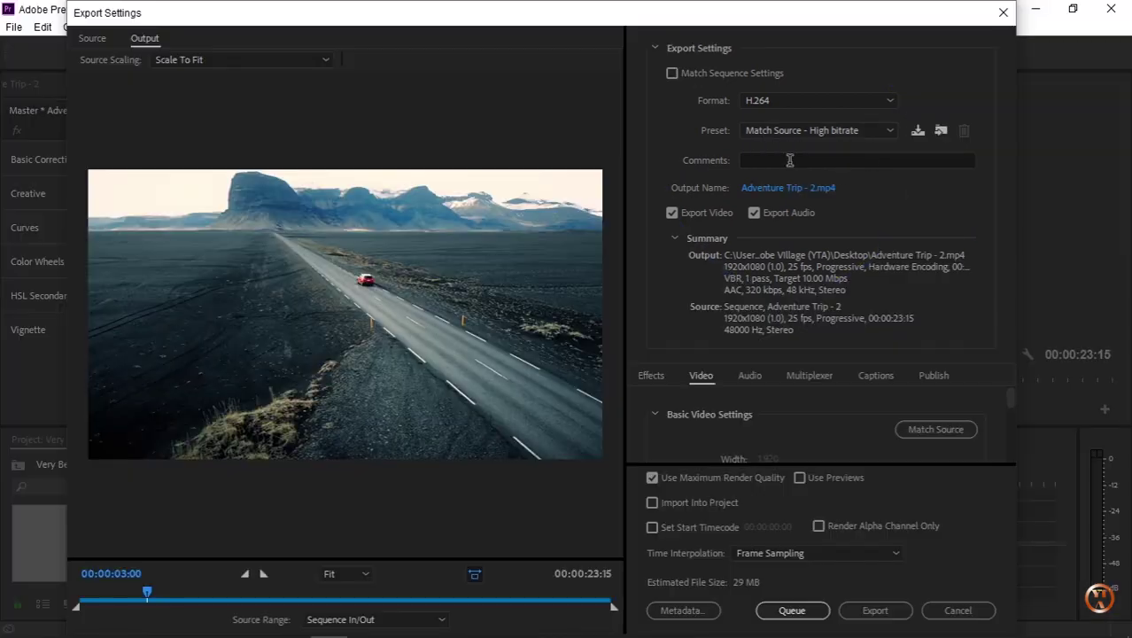
click(776, 192)
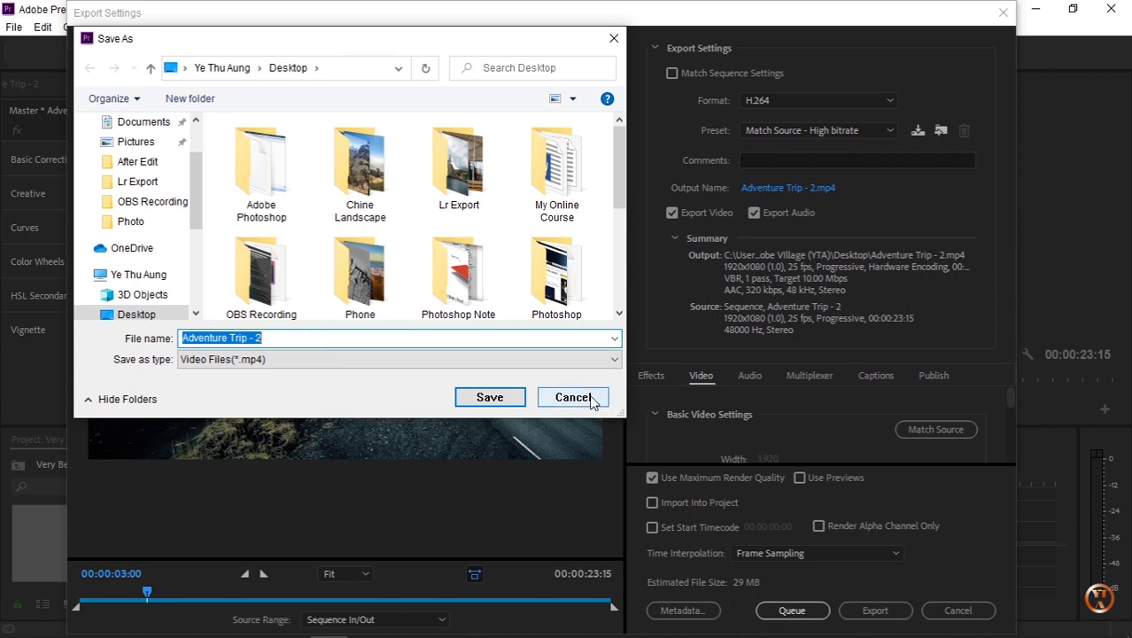
Rename the output to Adventure Trip.mp4 on the Desktop and scrub the export preview to the title
click(291, 339)
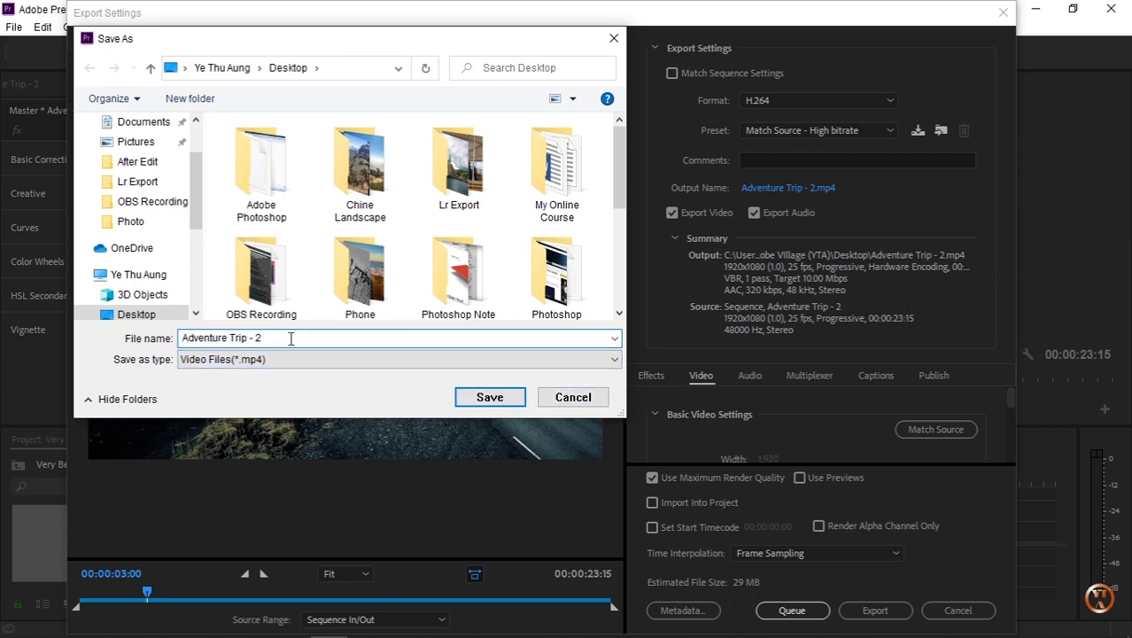
key(BackSpace)
key(BackSpace)
key(BackSpace)
key(BackSpace)
click(490, 397)
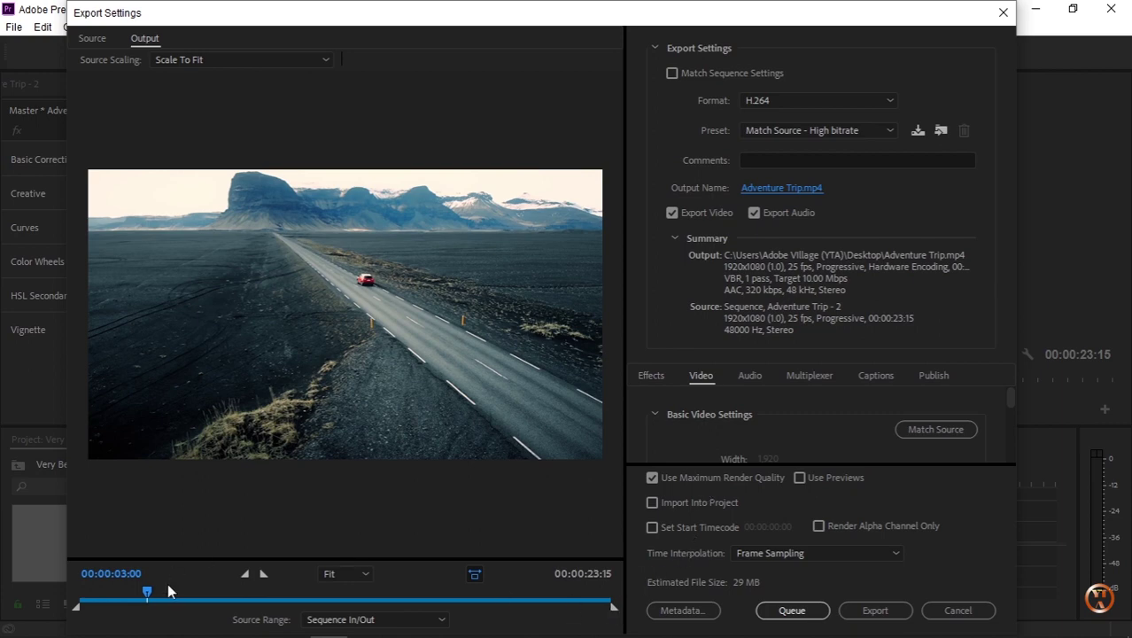
mouse_move(147, 596)
mouse_down()
mouse_move(398, 620)
mouse_move(226, 592)
mouse_up()
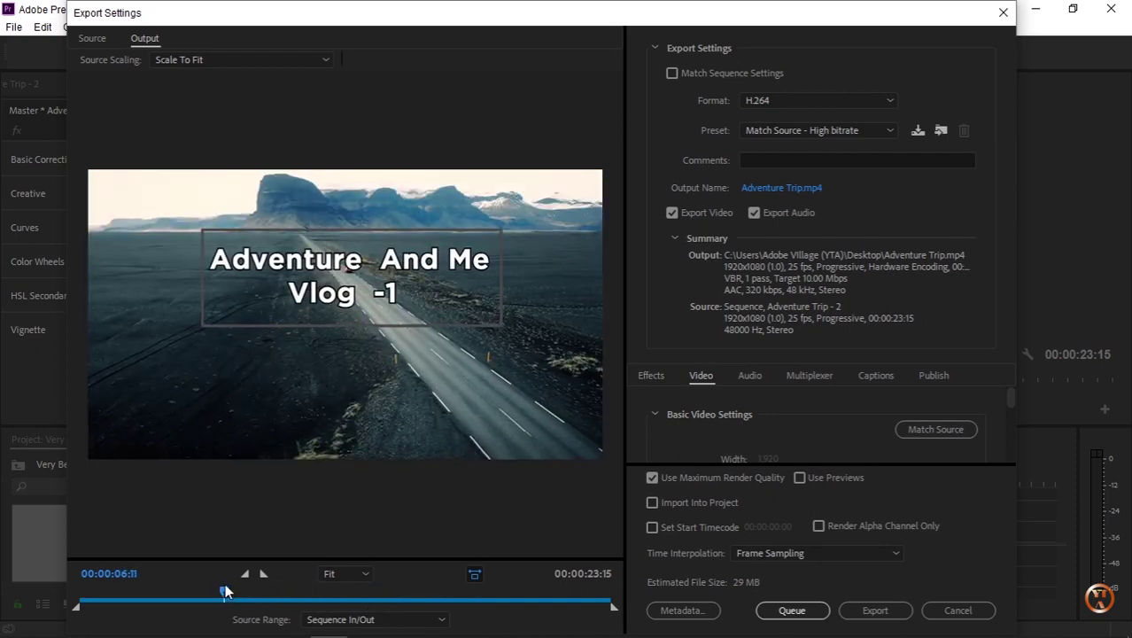
drag(226, 592, 193, 591)
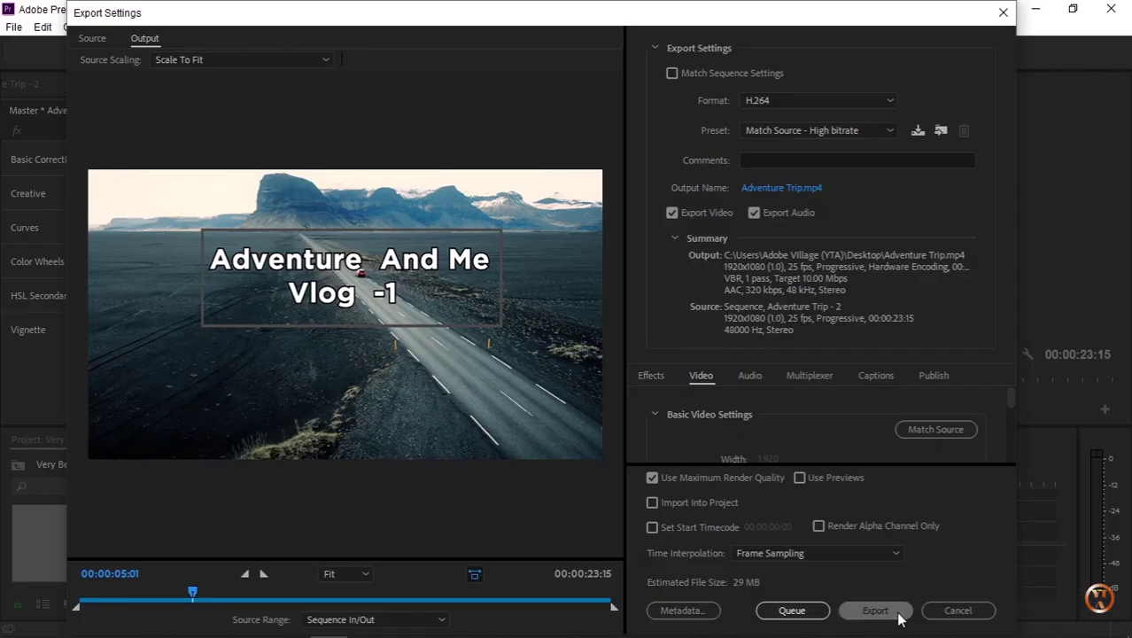
Start the export and let Adventure Trip.mp4 encode to the Desktop
click(897, 611)
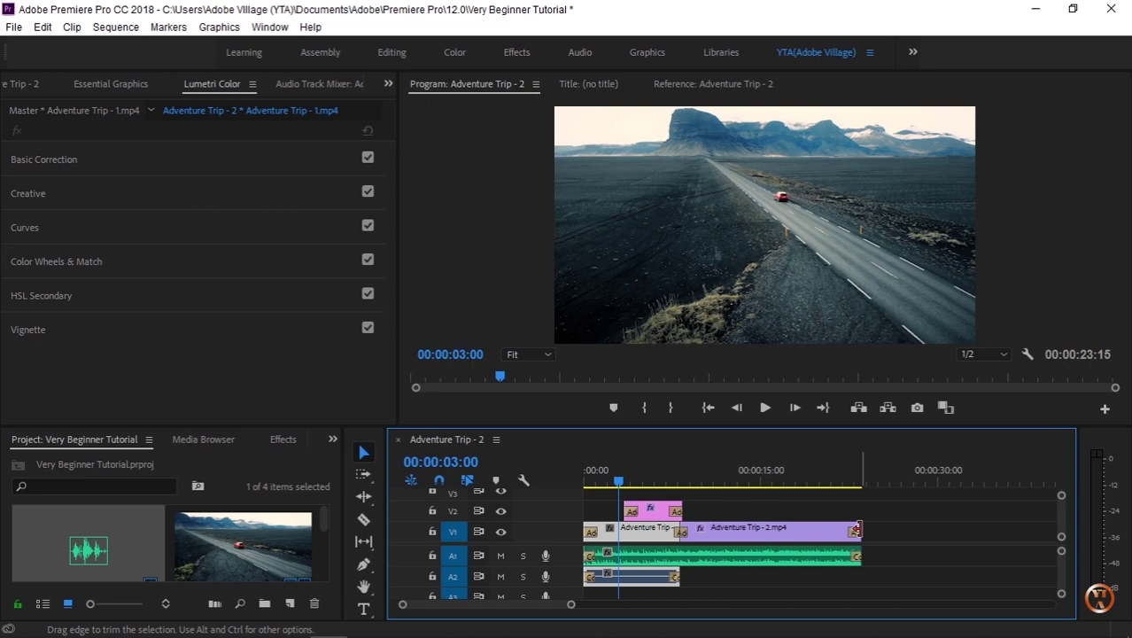
Enlarge the Project panel, show its four items in List View, and save the project
click(184, 562)
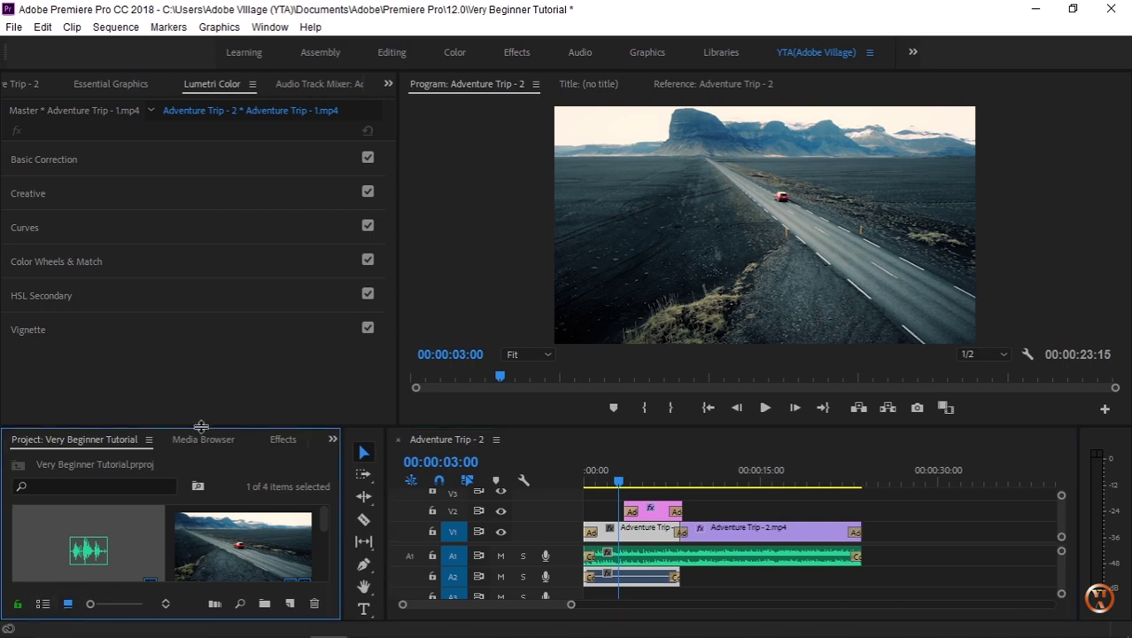
drag(201, 426, 201, 345)
click(43, 603)
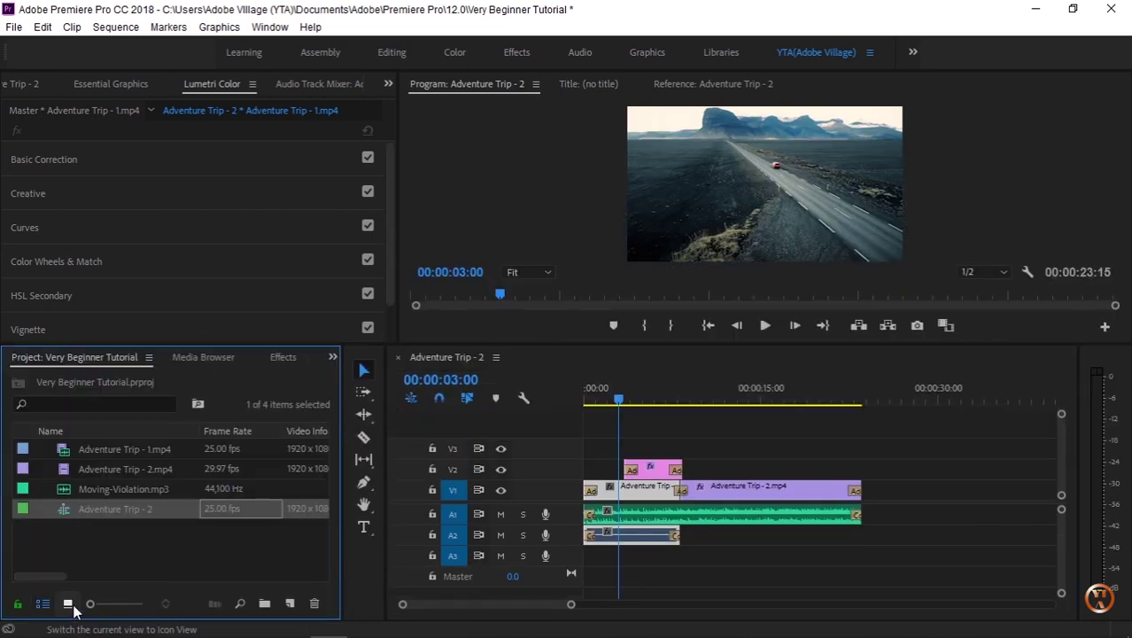
click(67, 603)
click(17, 603)
click(708, 345)
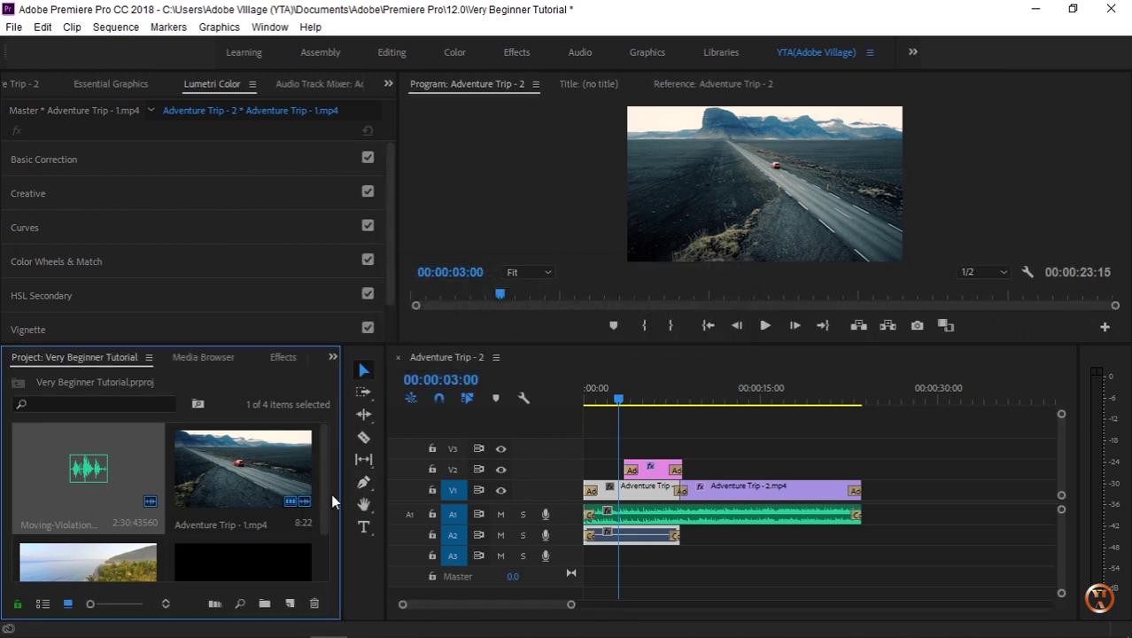
click(42, 604)
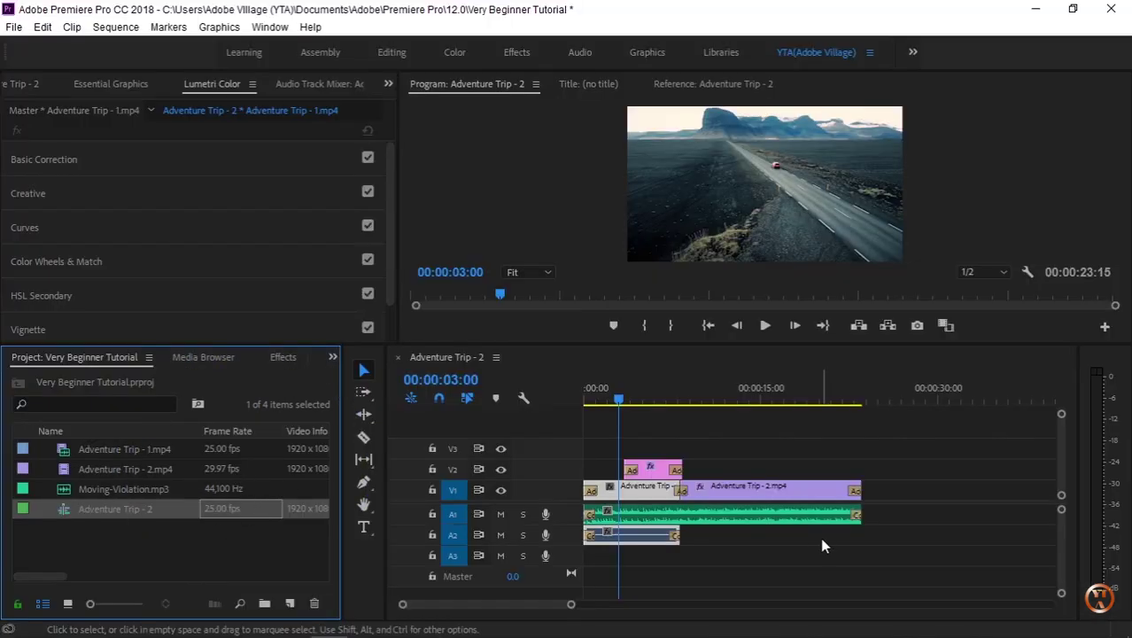
key(ctrl+s)
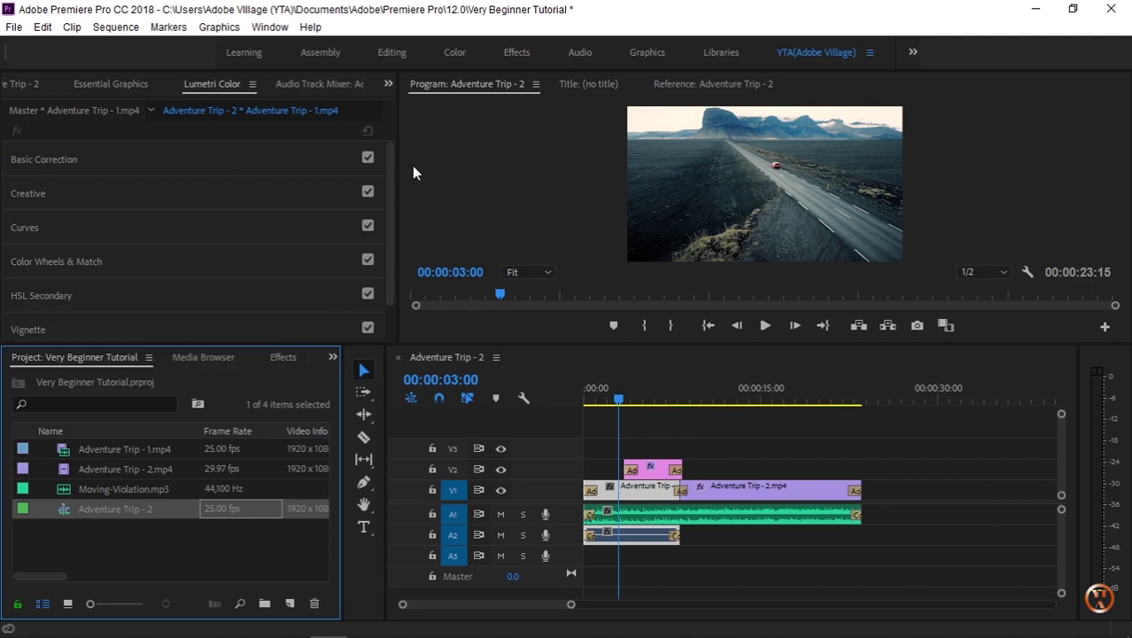
click(270, 26)
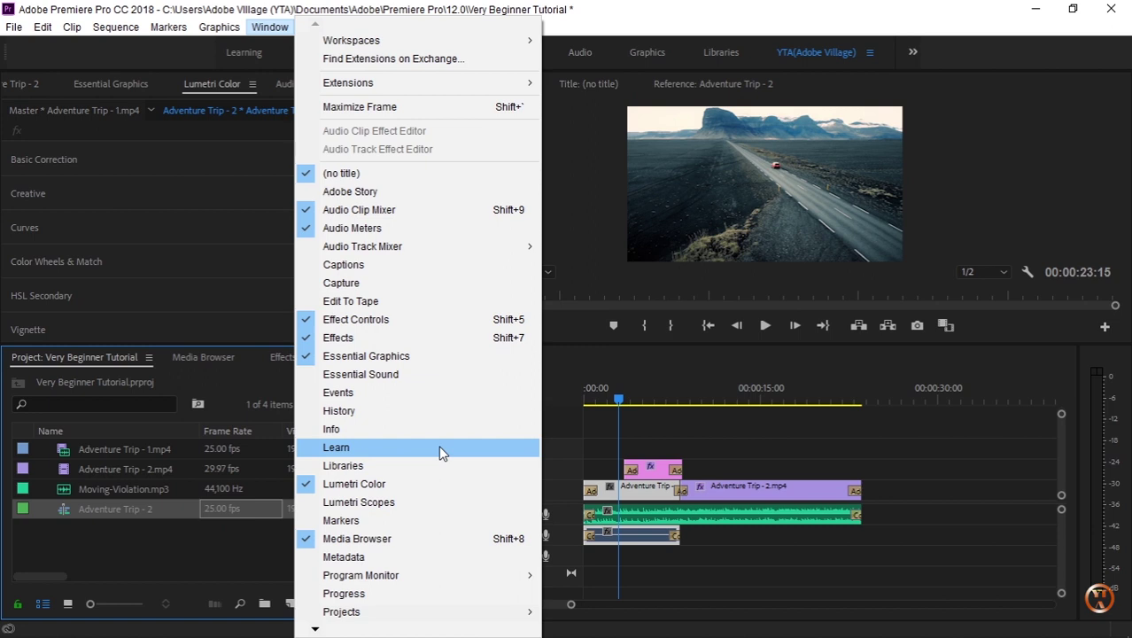
click(797, 8)
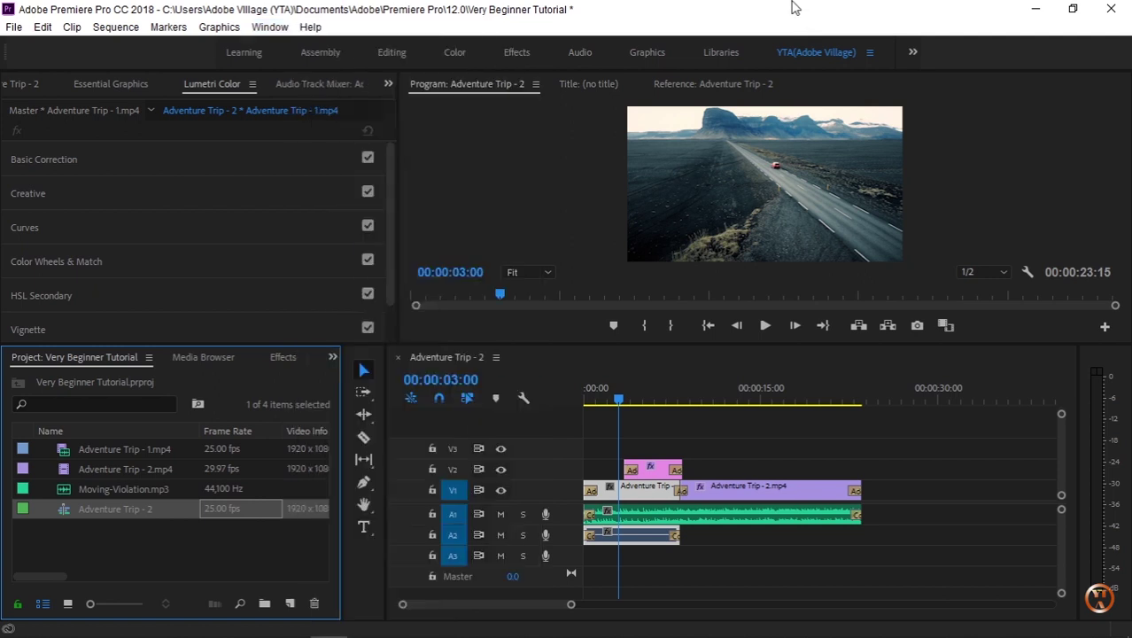